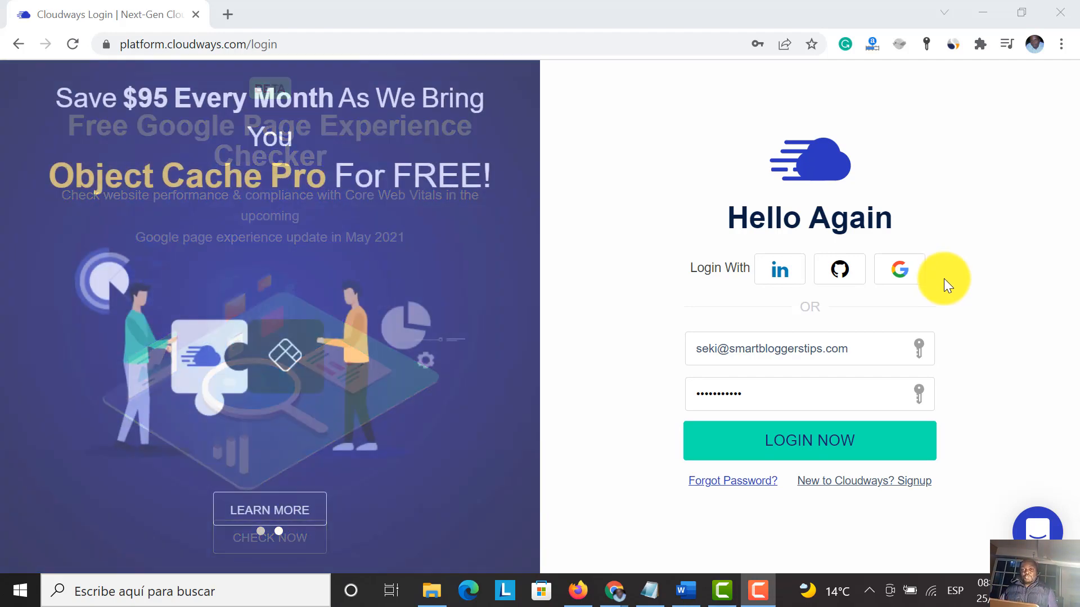
Step: Log in to Cloudways with the prefilled account credentials and decline the free migration offer
right_click(943, 278)
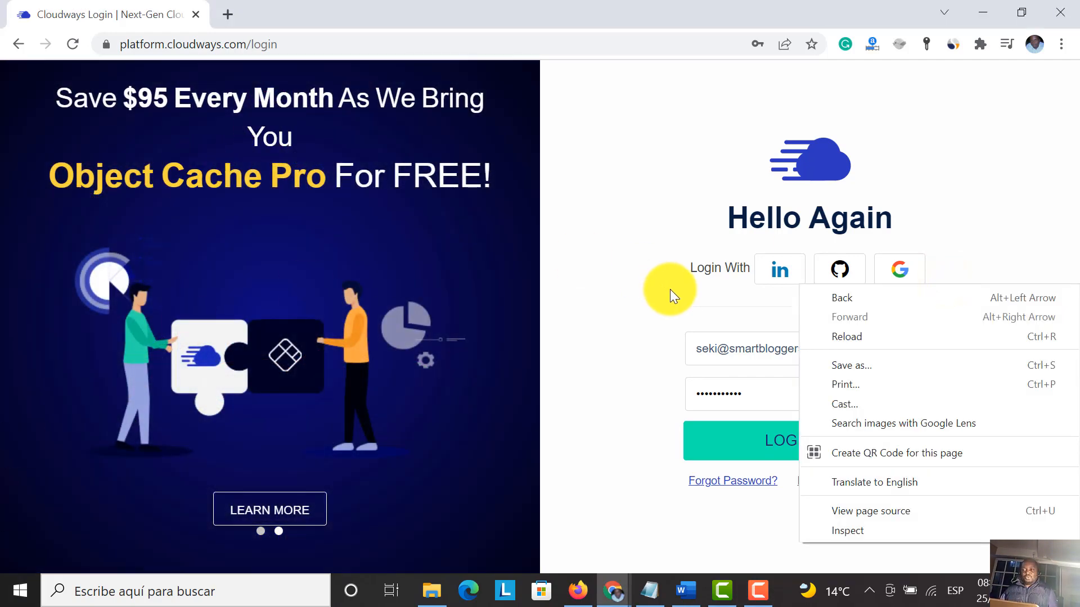
left_click(601, 291)
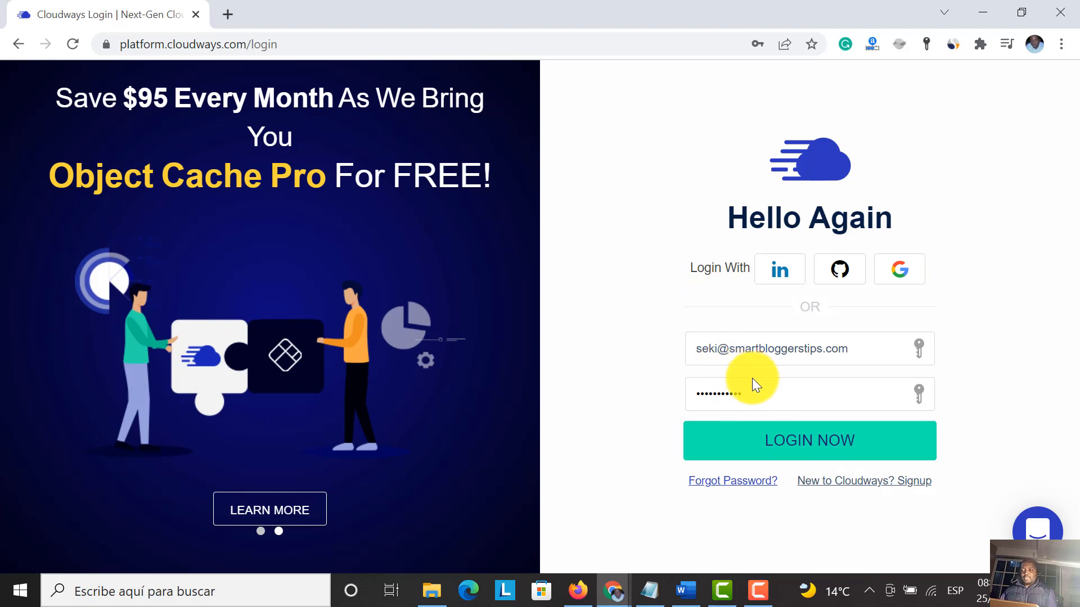
left_click(780, 450)
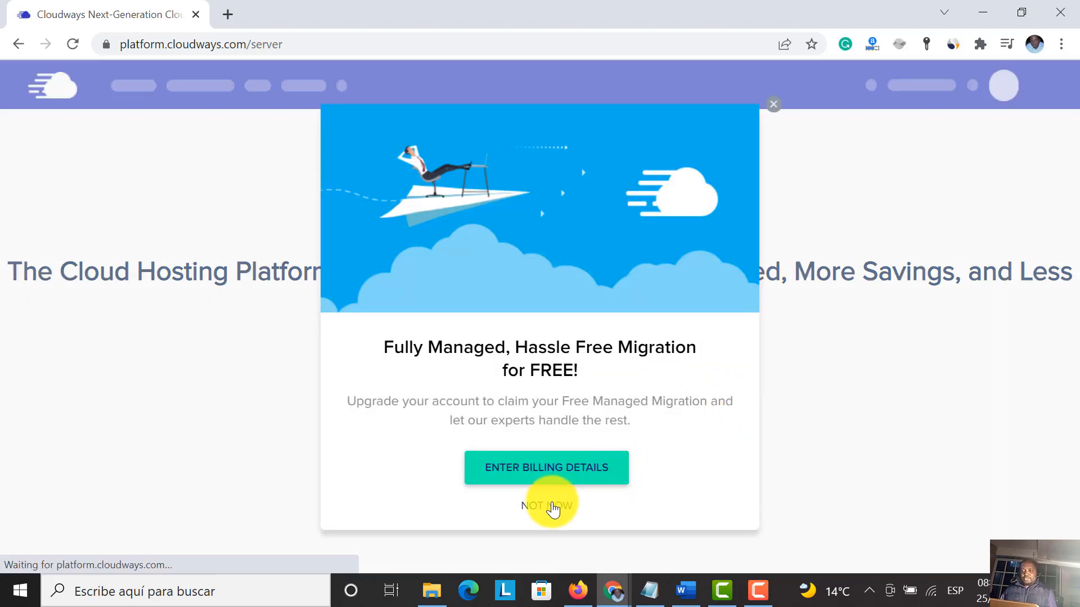
left_click(544, 506)
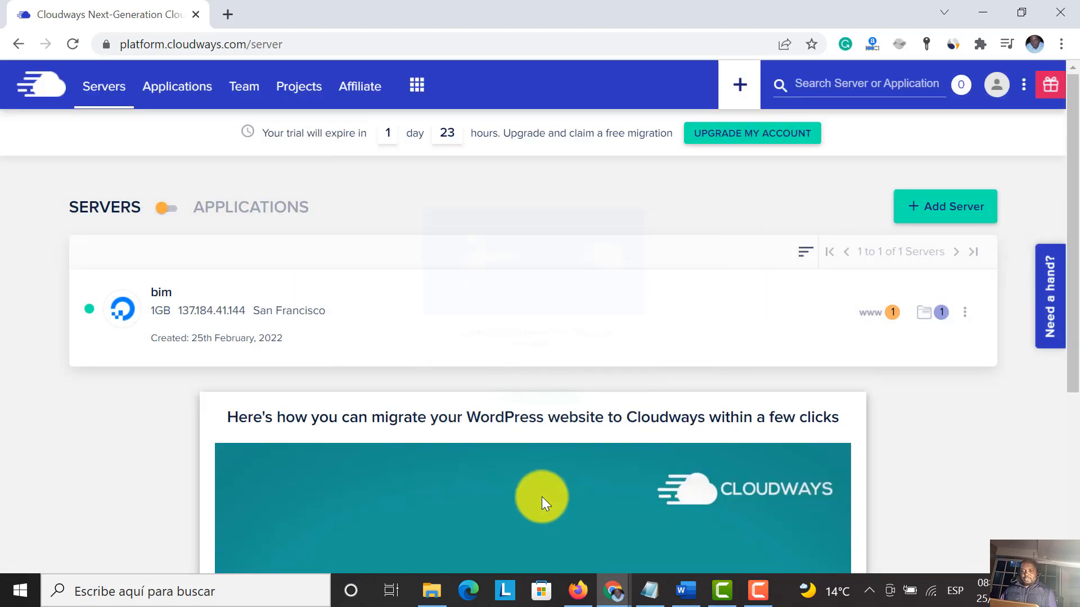
Step: Open the access details of the bim application and launch its WordPress admin panel URL
left_click(186, 96)
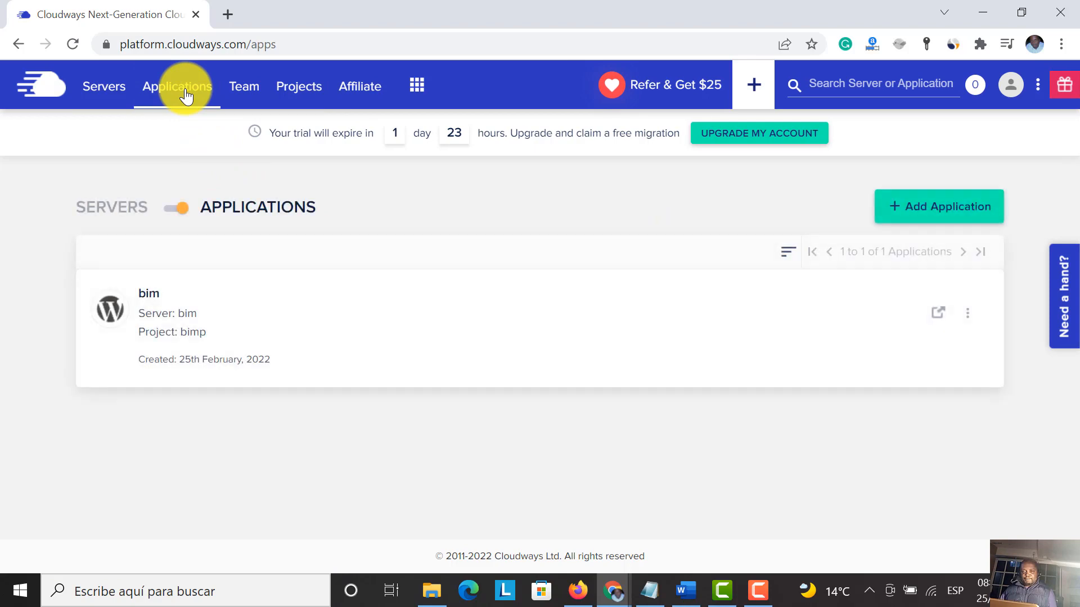
left_click(150, 295)
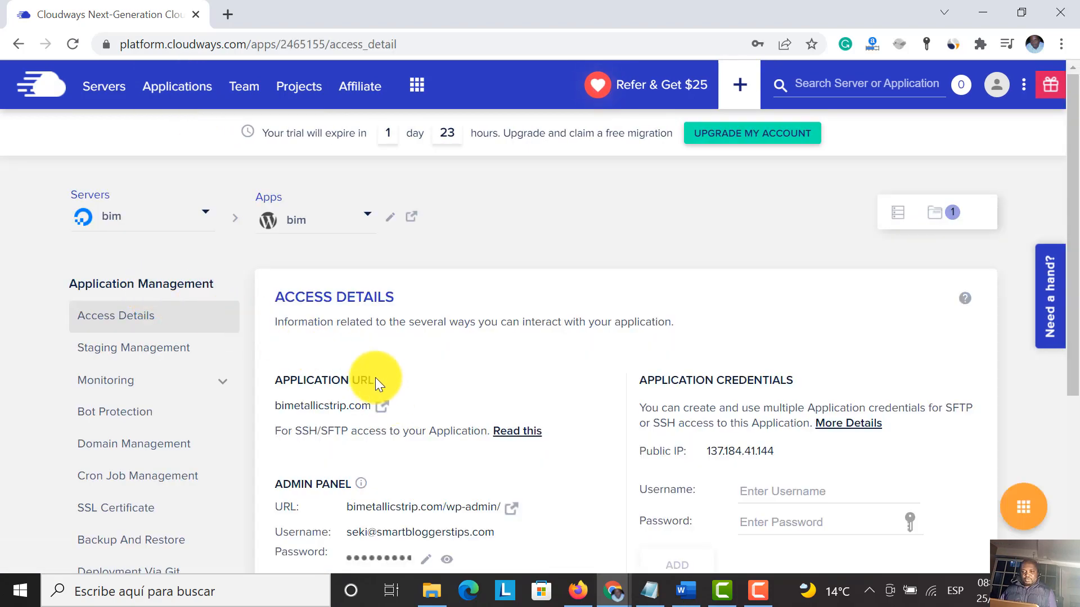
scroll(376, 377, "down", 3)
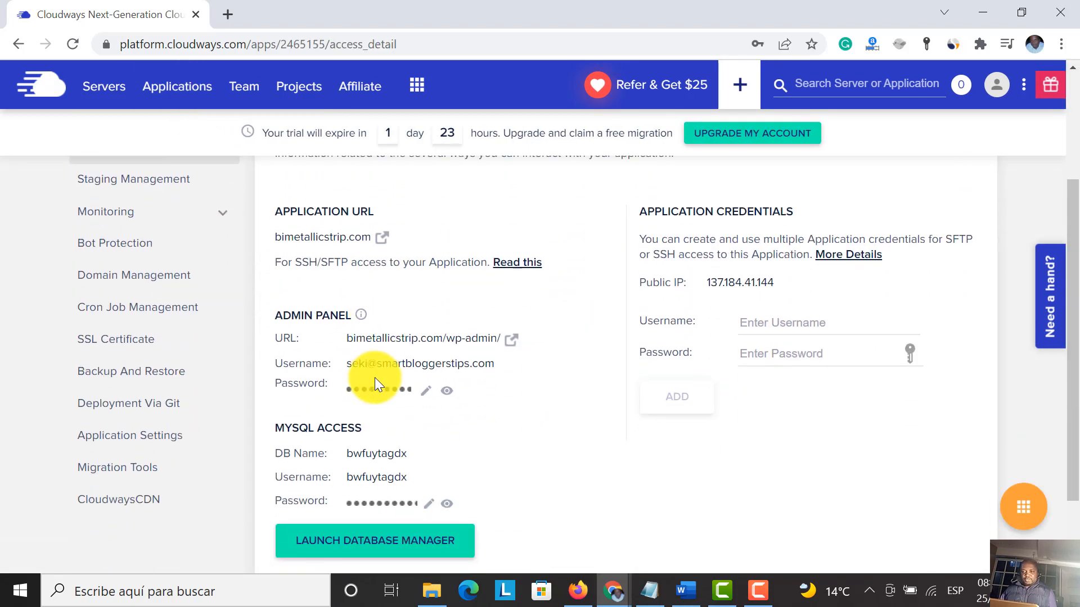
left_click(510, 344)
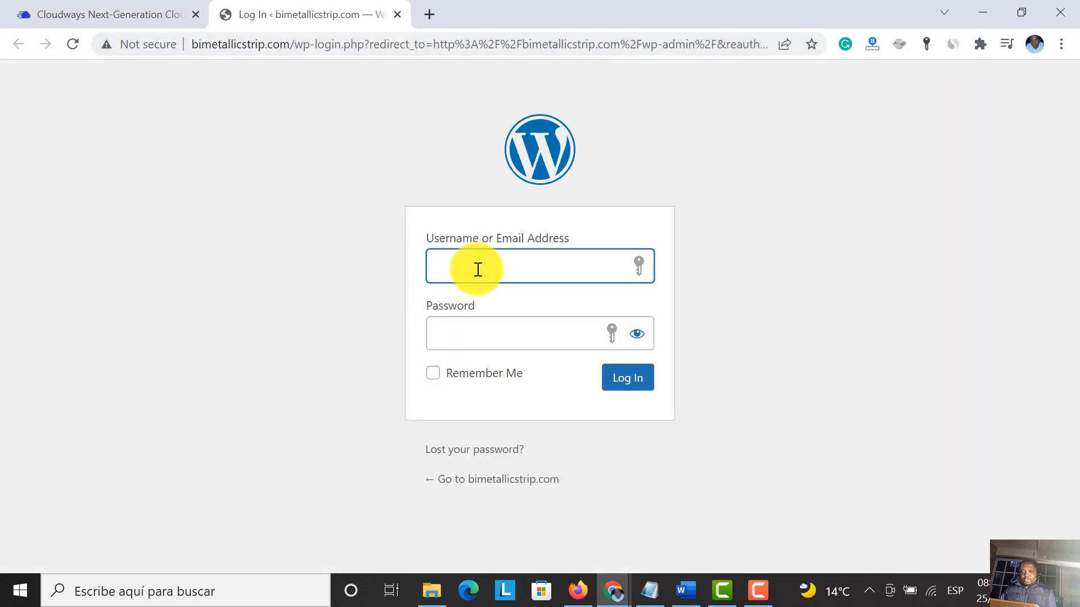
Step: Copy the admin panel username from the Cloudways access details into the WordPress login's username field
left_click(163, 16)
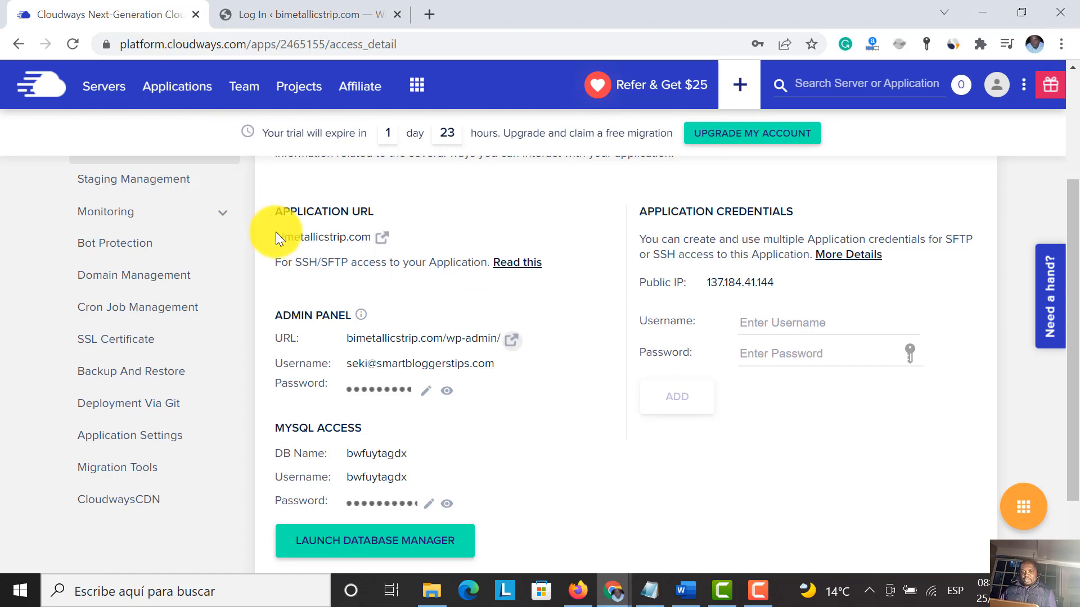
left_click(458, 365)
left_click(330, 12)
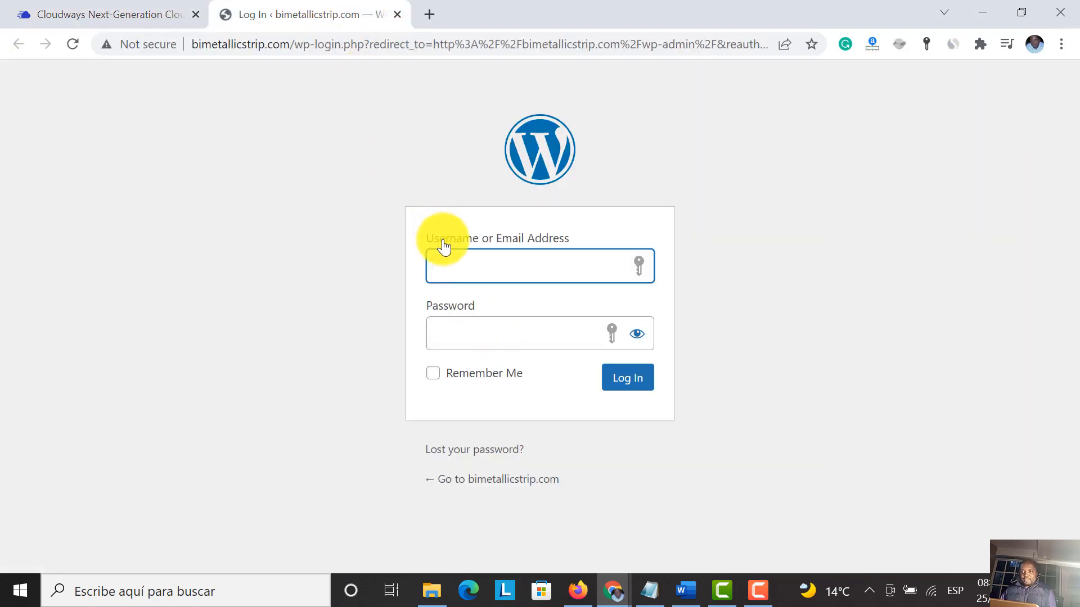
left_click(467, 271)
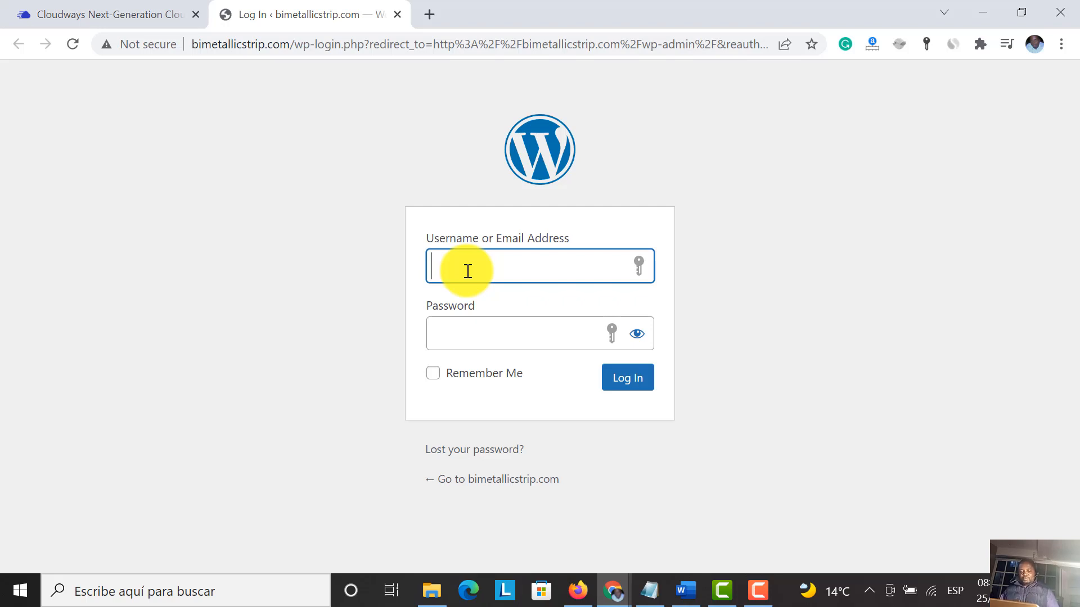
left_click(467, 272)
key("ctrl+v")
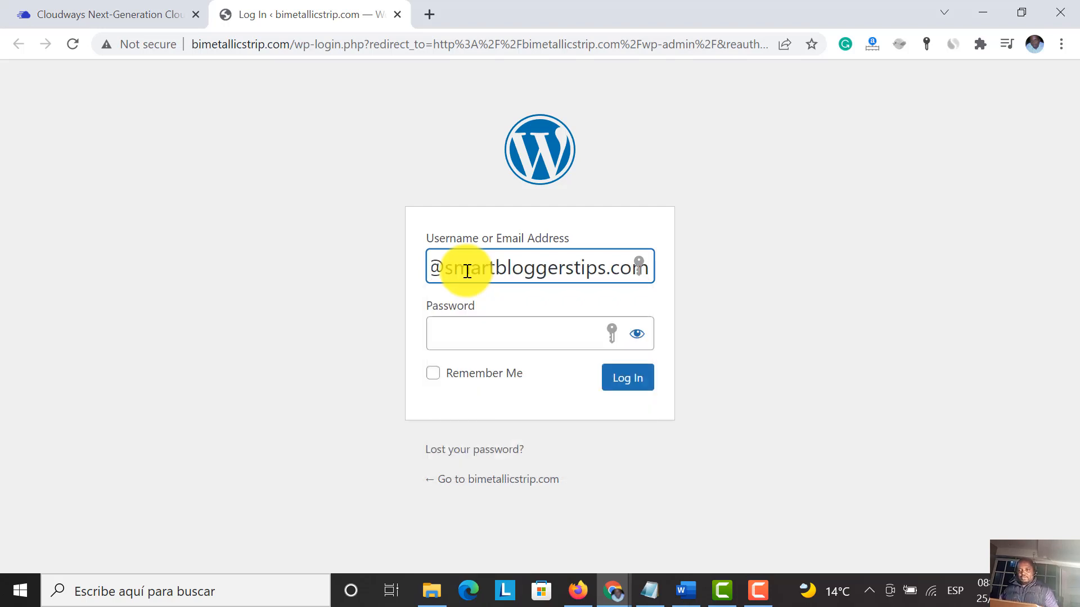
Step: Copy the admin panel password from Cloudways into the WordPress login's password field and log in
left_click(97, 11)
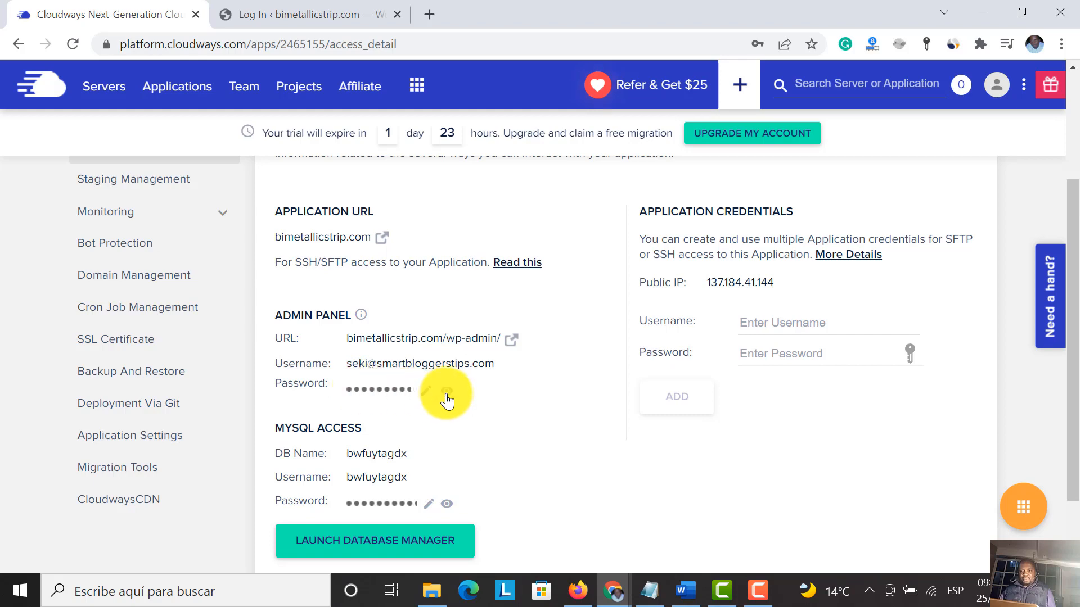
left_click(281, 10)
left_click(452, 336)
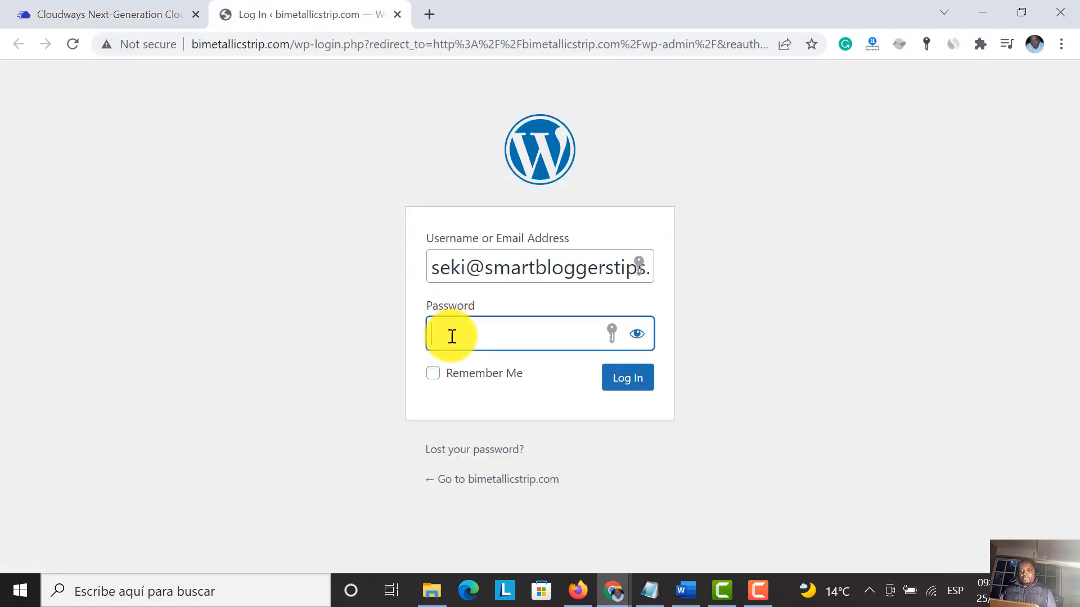
key("ctrl+v")
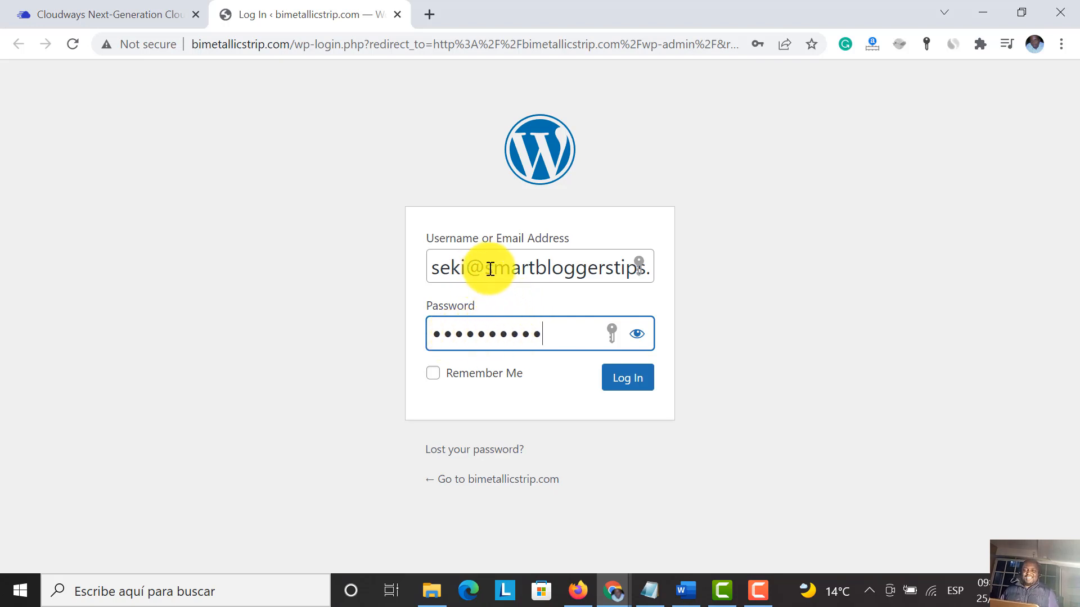
left_click(629, 382)
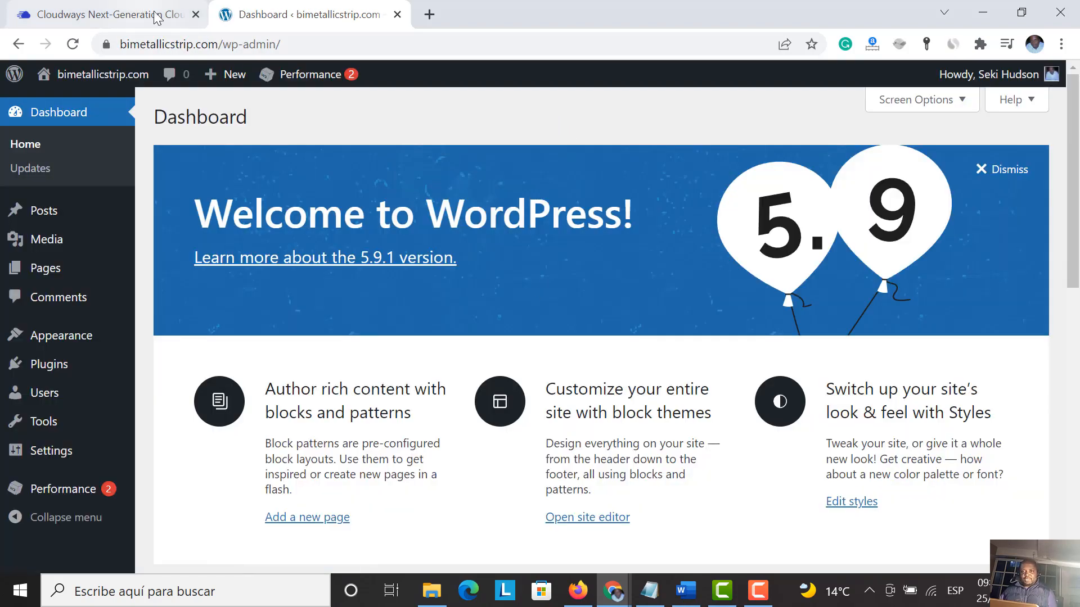
Step: Look through the whole WordPress dashboard home page of bimetallicstrip.com
scroll(313, 120, "down", 10)
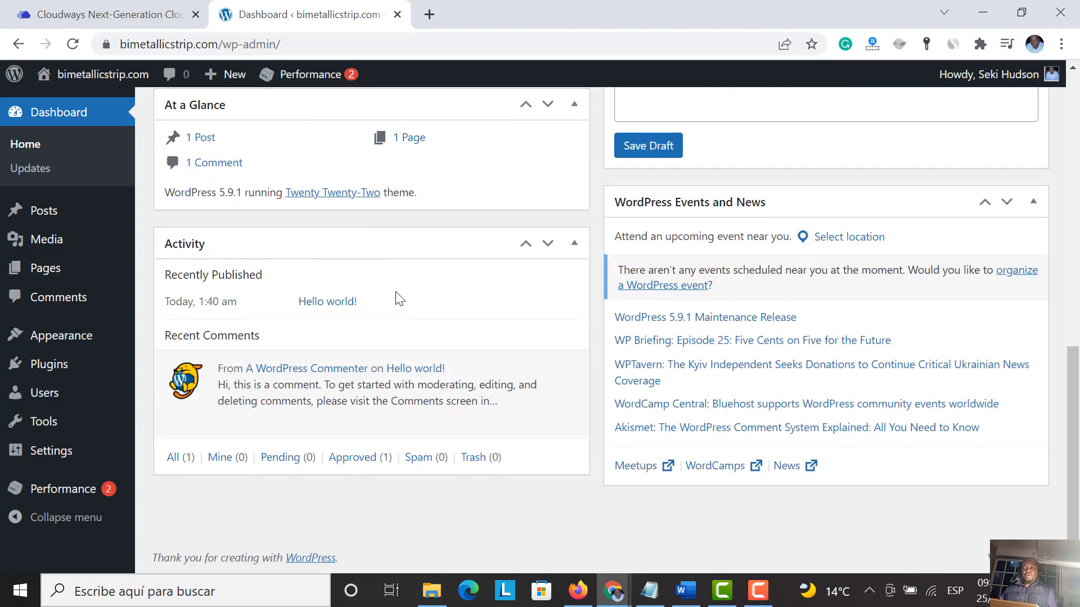
scroll(395, 291, "up", 12)
scroll(396, 291, "down", 7)
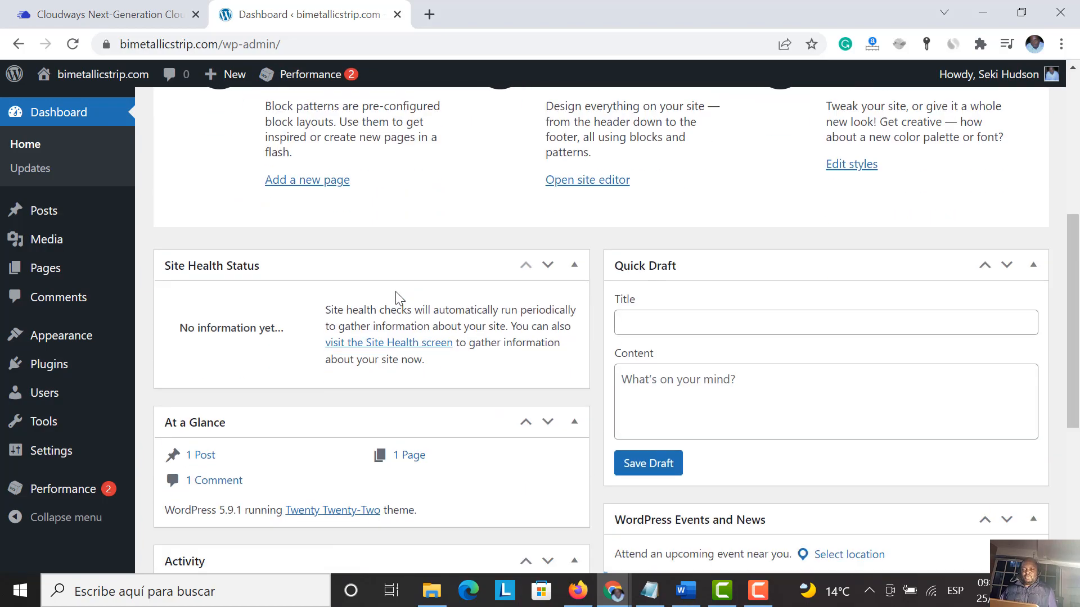
scroll(395, 292, "down", 5)
scroll(397, 298, "up", 3)
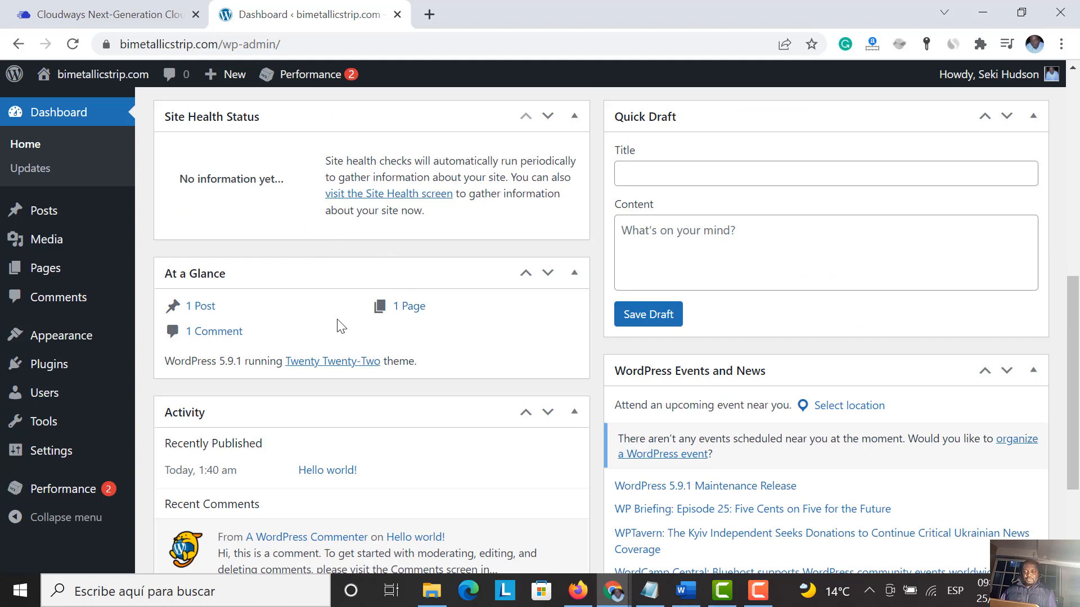
scroll(341, 326, "up", 9)
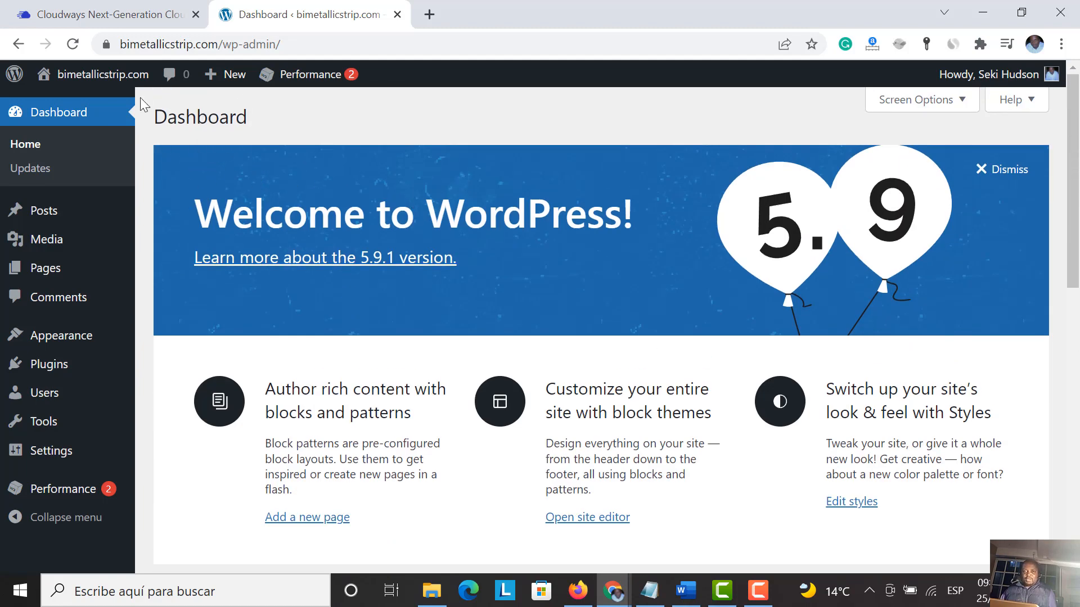
Step: View the front page of bimetallicstrip.com as visitors see it and return to the WordPress dashboard
mouse_move(99, 76)
left_click(84, 105)
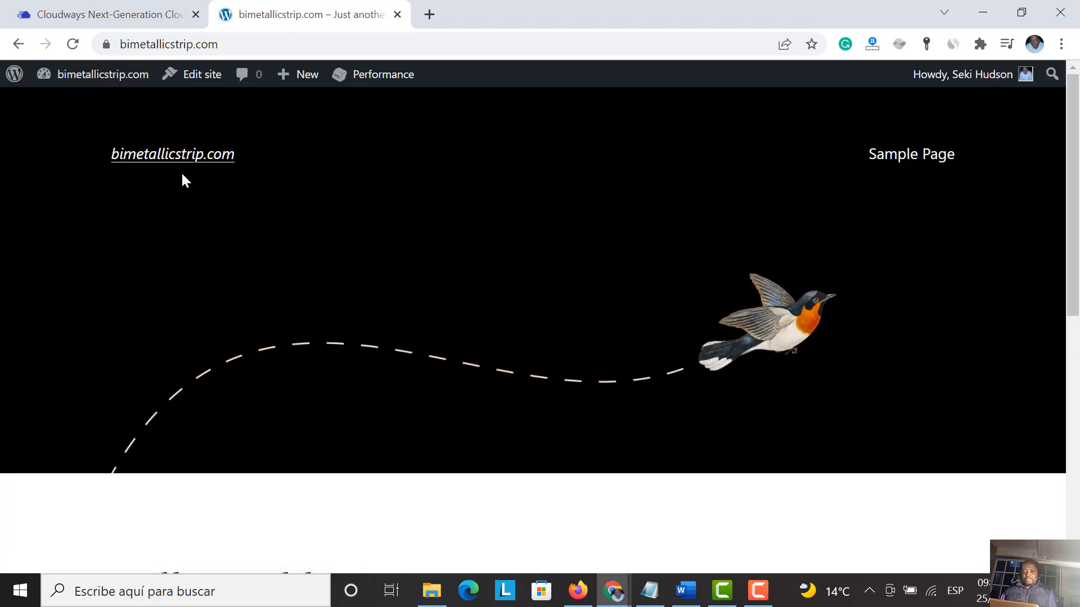
scroll(181, 178, "down", 8)
scroll(452, 339, "up", 8)
mouse_move(113, 79)
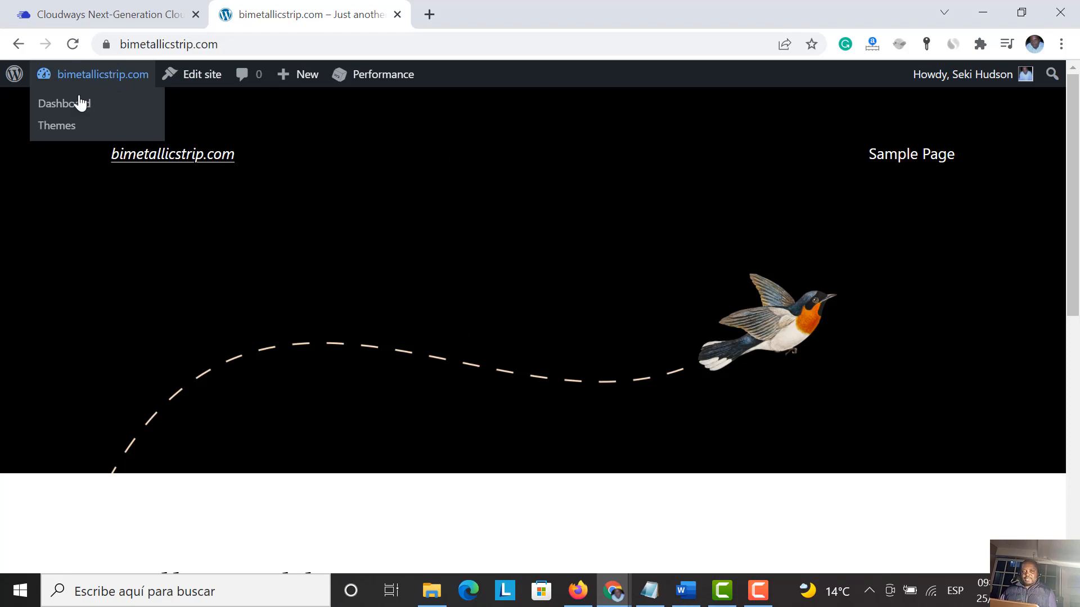
left_click(69, 110)
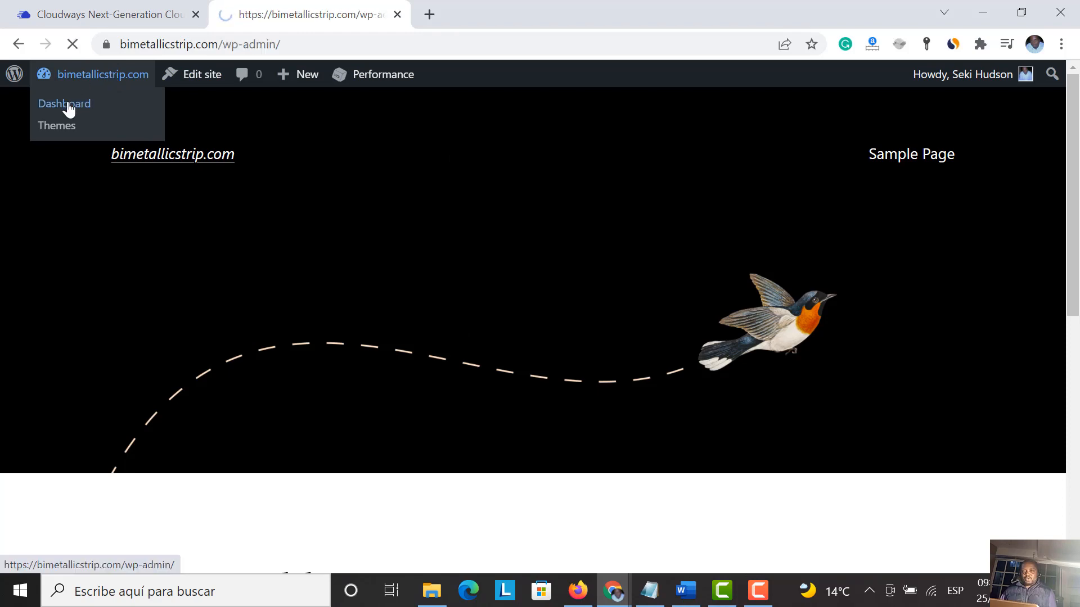
Step: Examine the Site Health Status, At a Glance, Activity, Quick Draft and WordPress Events and News boxes on the dashboard
scroll(322, 274, "down", 5)
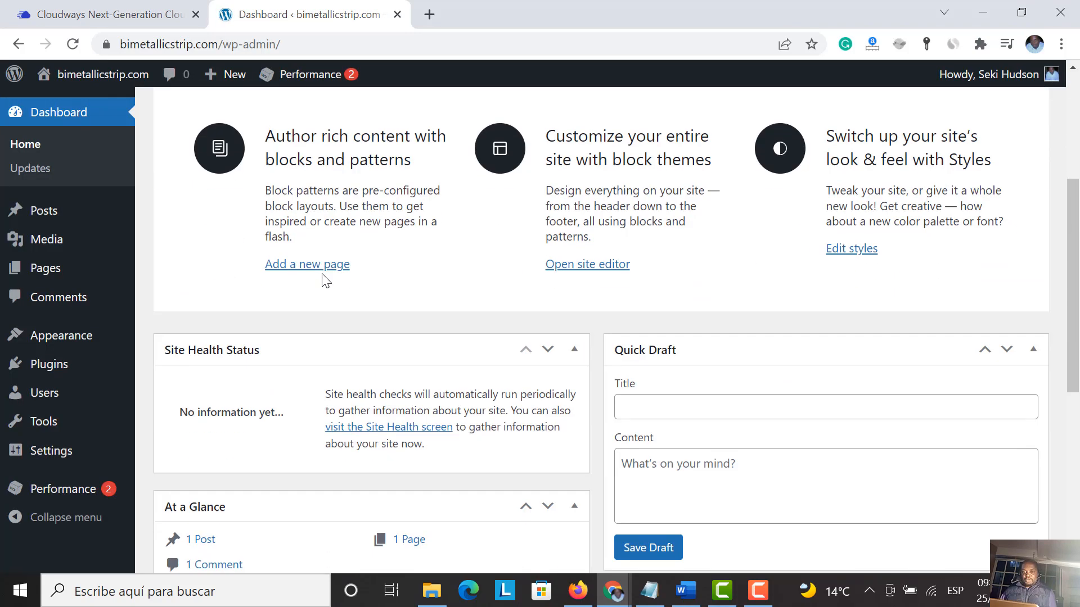
scroll(321, 273, "up", 3)
scroll(289, 272, "down", 5)
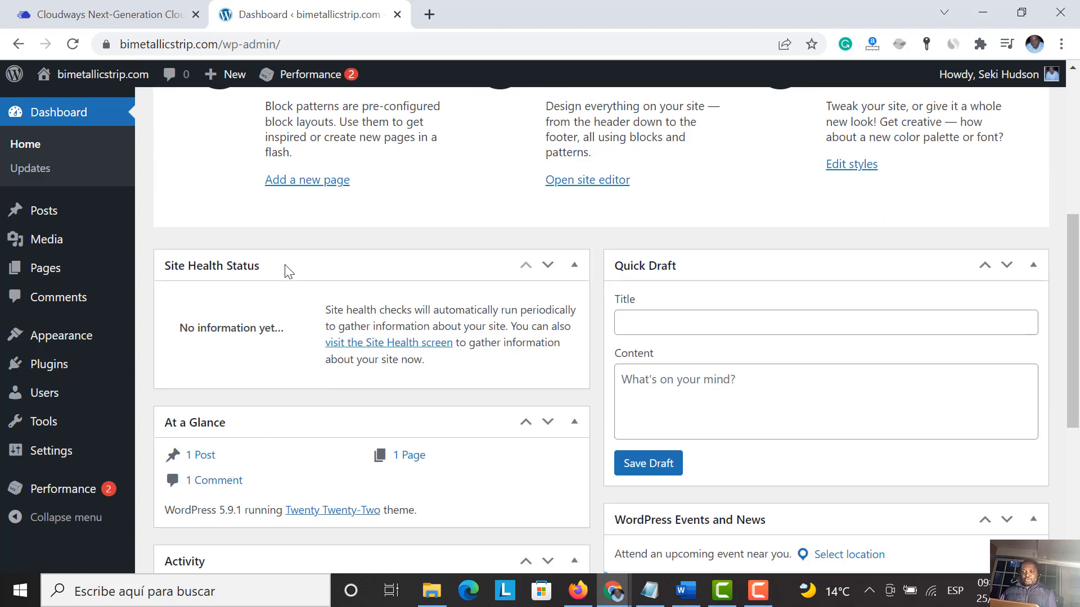
scroll(289, 272, "down", 5)
scroll(288, 272, "up", 5)
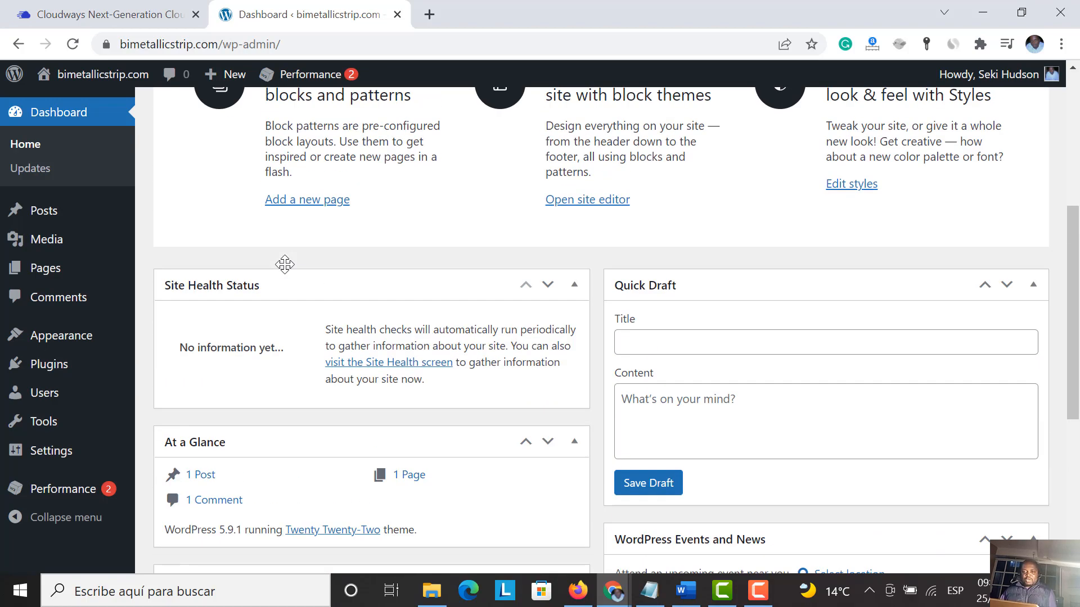
scroll(288, 272, "down", 6)
scroll(289, 272, "up", 5)
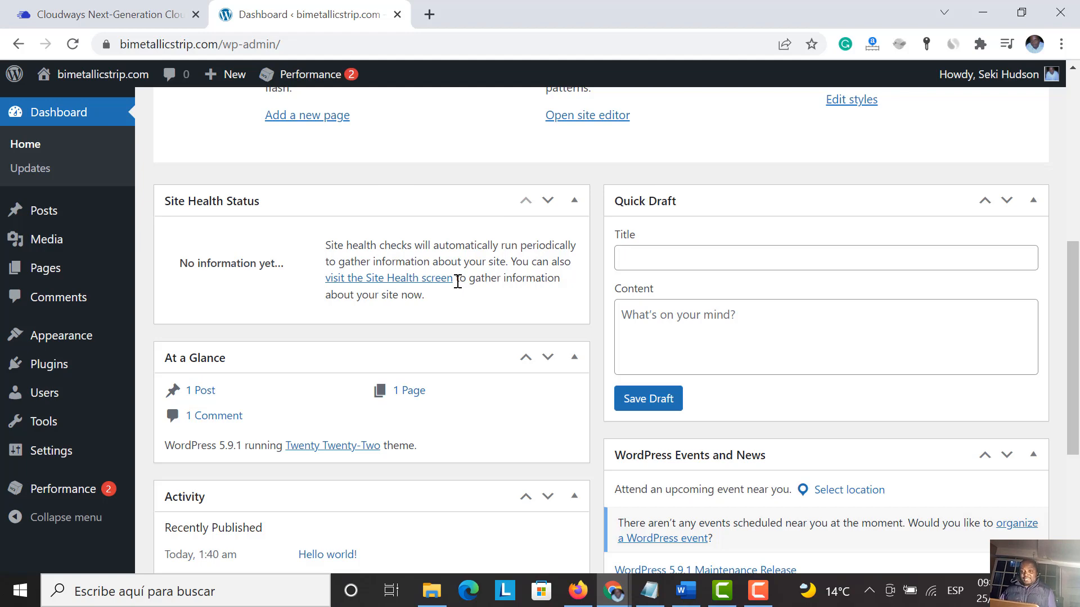
scroll(458, 281, "down", 5)
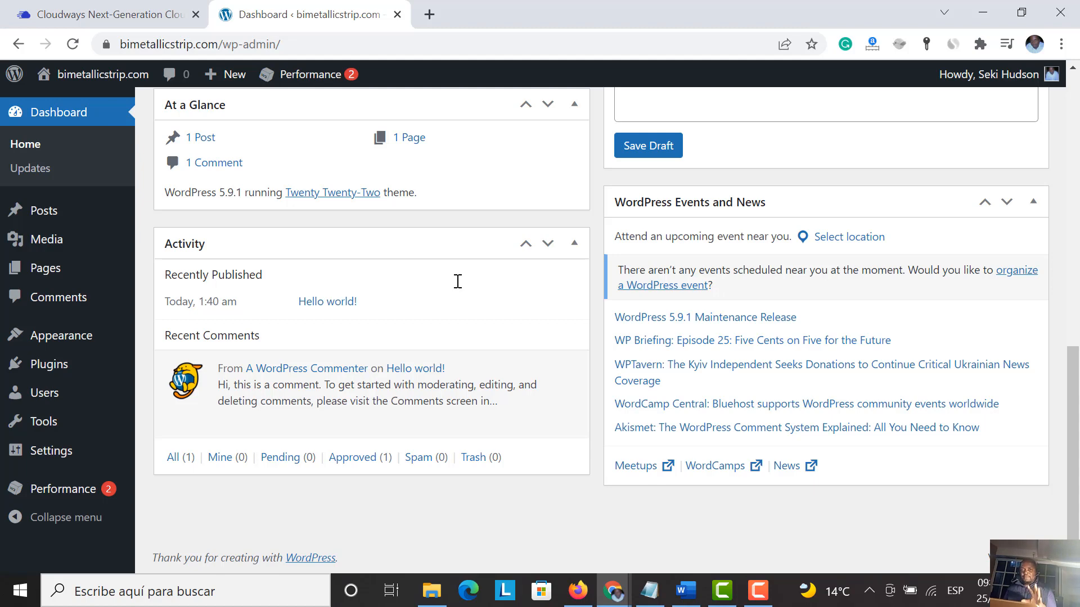
scroll(321, 201, "up", 10)
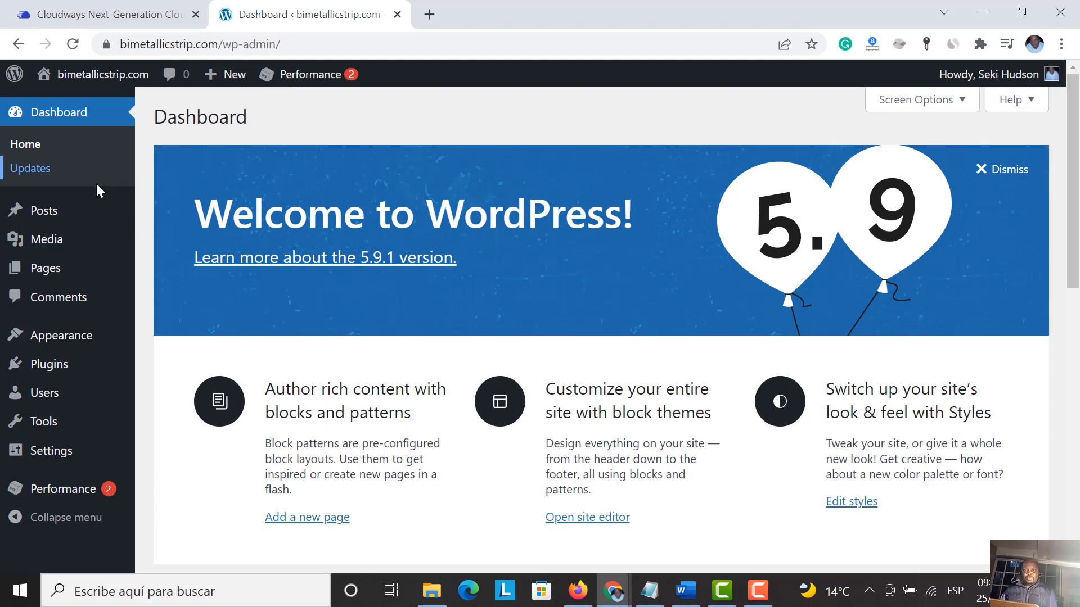
Step: Review the site's installed themes and open the Add Themes catalogue
mouse_move(89, 339)
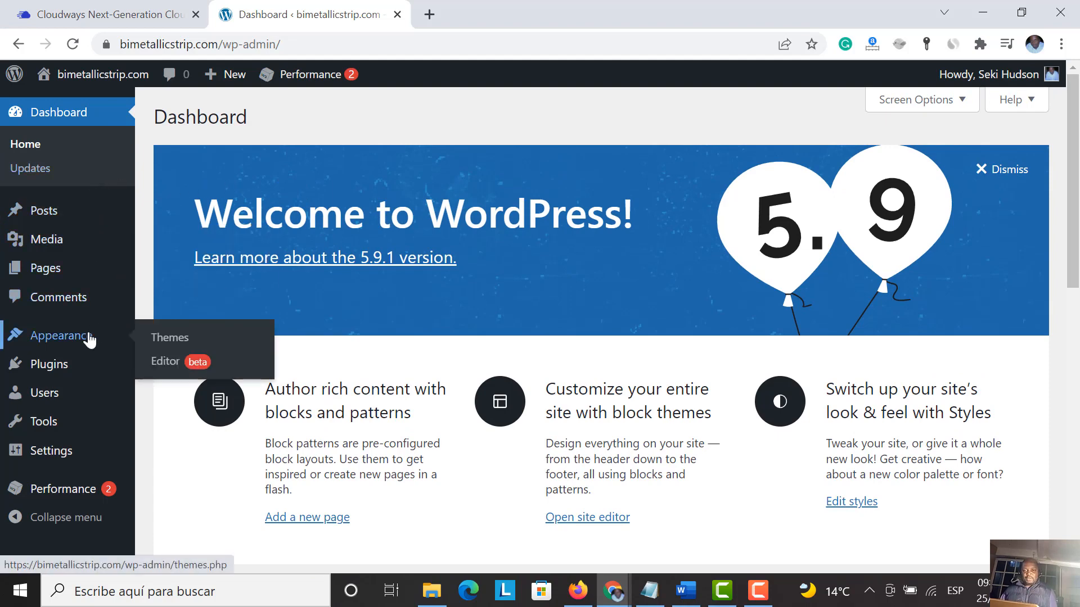
left_click(171, 340)
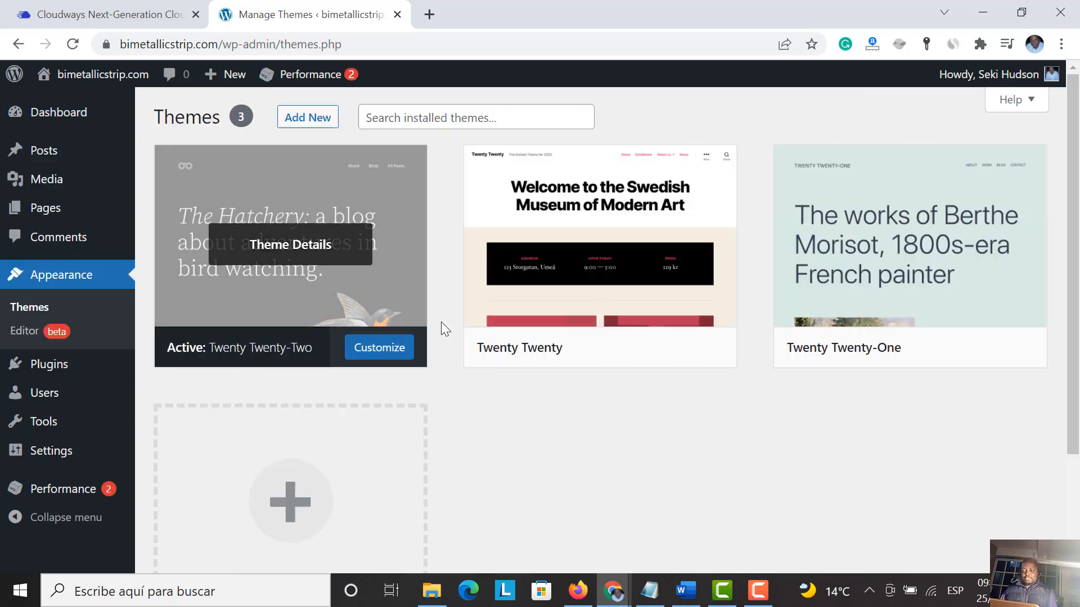
scroll(622, 379, "down", 4)
scroll(528, 368, "up", 4)
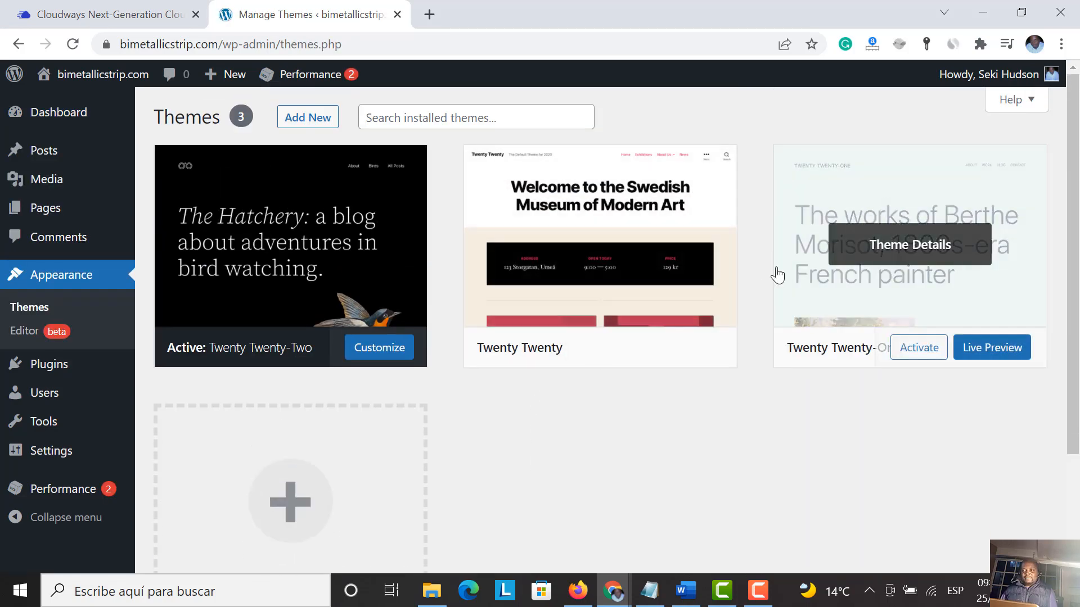
scroll(619, 422, "down", 3)
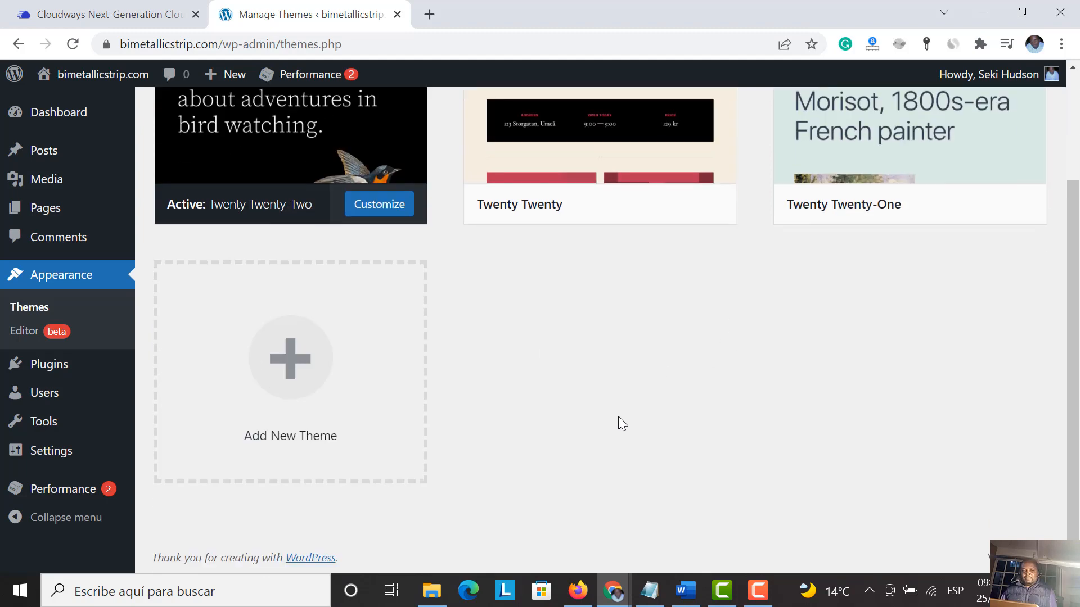
scroll(619, 422, "up", 3)
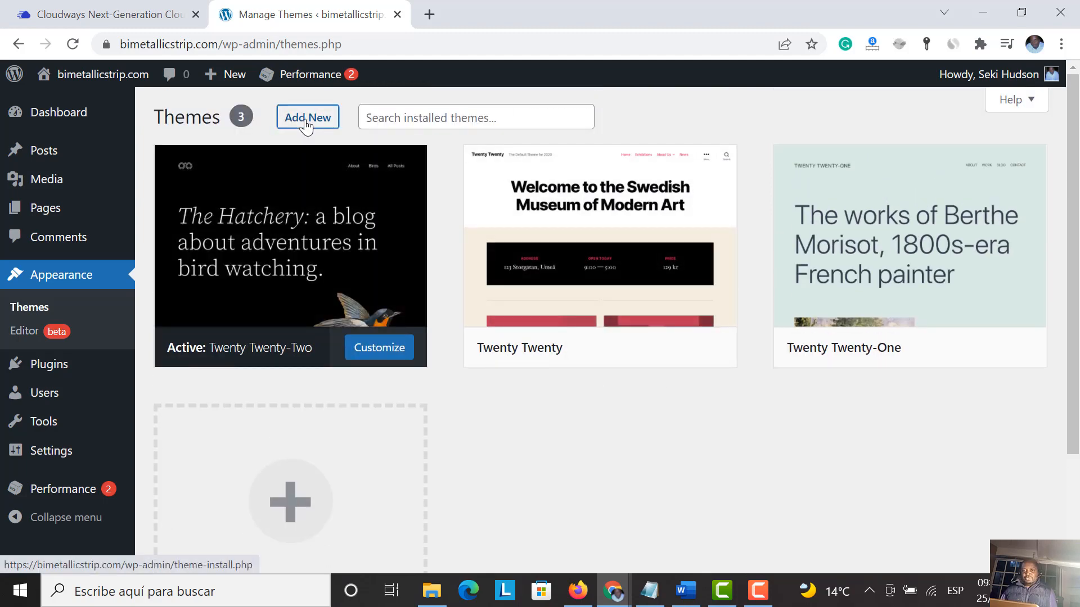
left_click(304, 129)
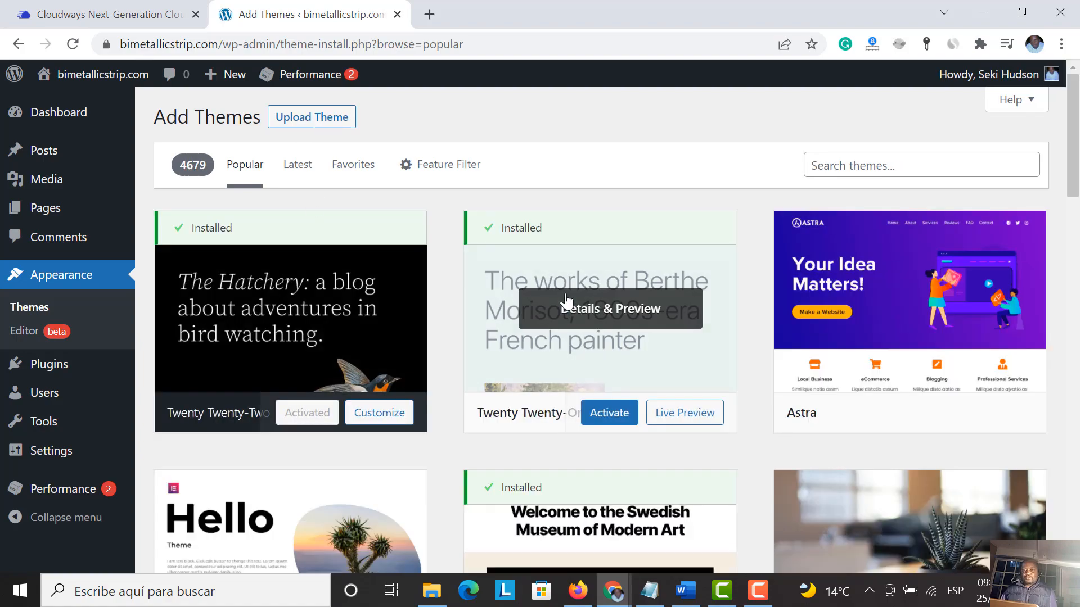
Step: Browse the popular themes in the Add Themes catalogue and compare their thumbnails, from Twenty Twenty-Two down to Blog X
scroll(565, 302, "down", 6)
scroll(565, 302, "up", 4)
scroll(567, 301, "down", 1)
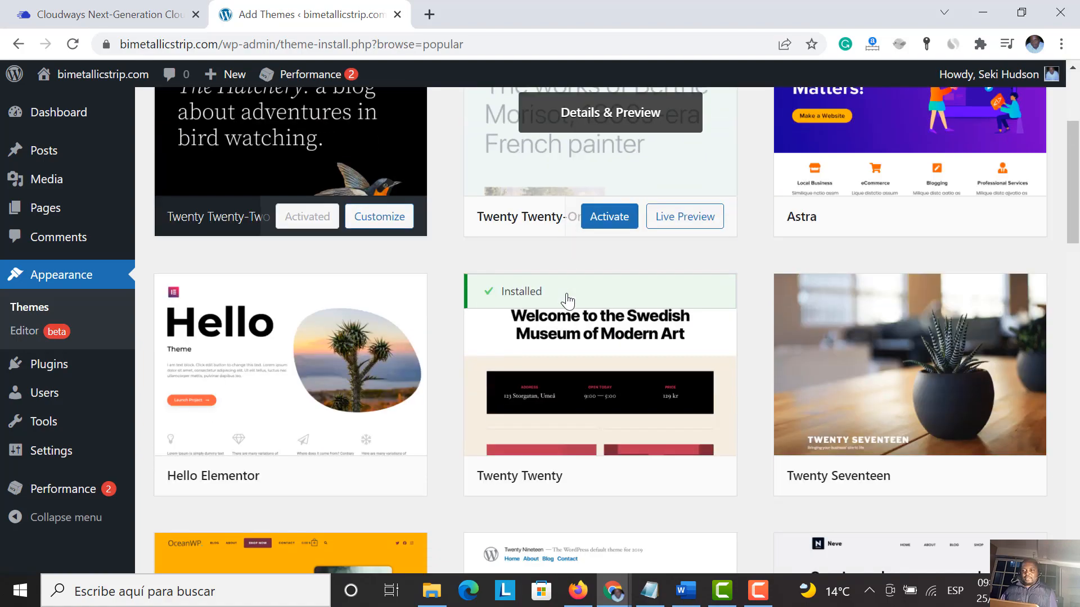
scroll(566, 301, "down", 3)
scroll(549, 295, "down", 4)
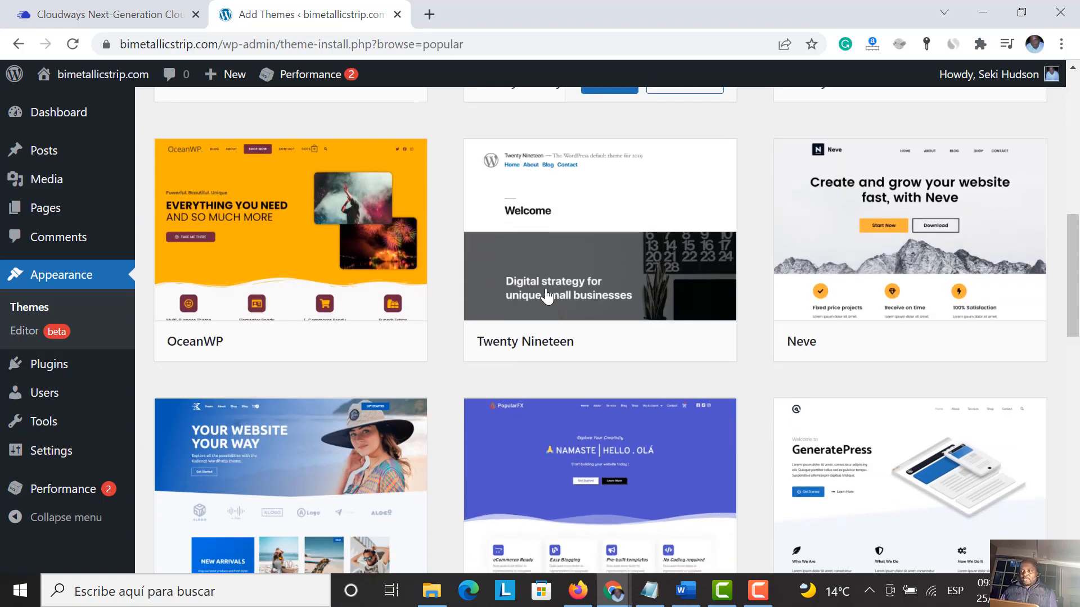
scroll(546, 295, "up", 5)
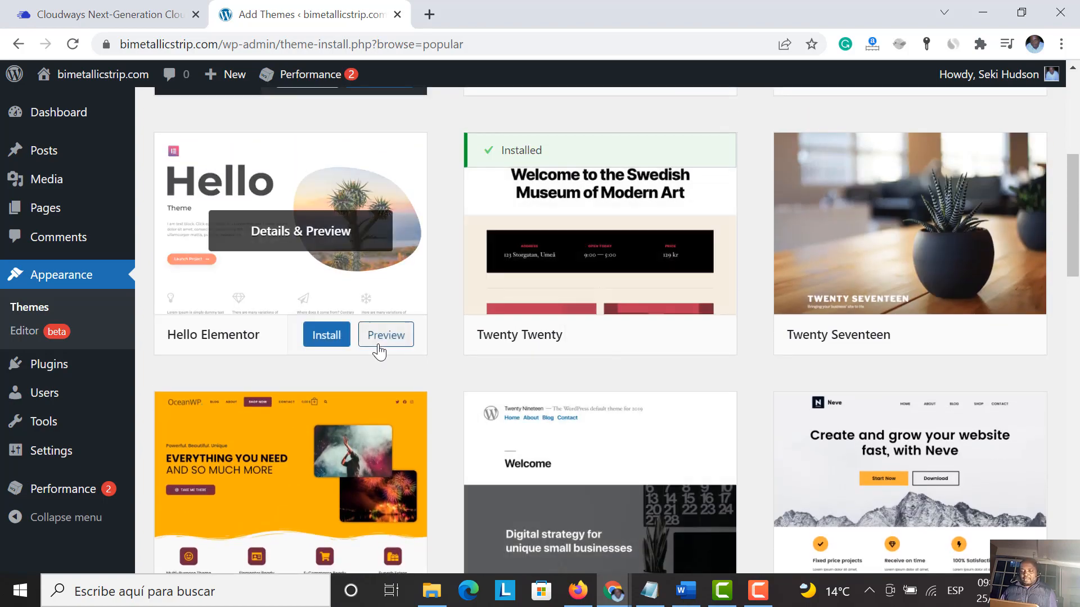
scroll(377, 350, "down", 4)
scroll(748, 384, "down", 3)
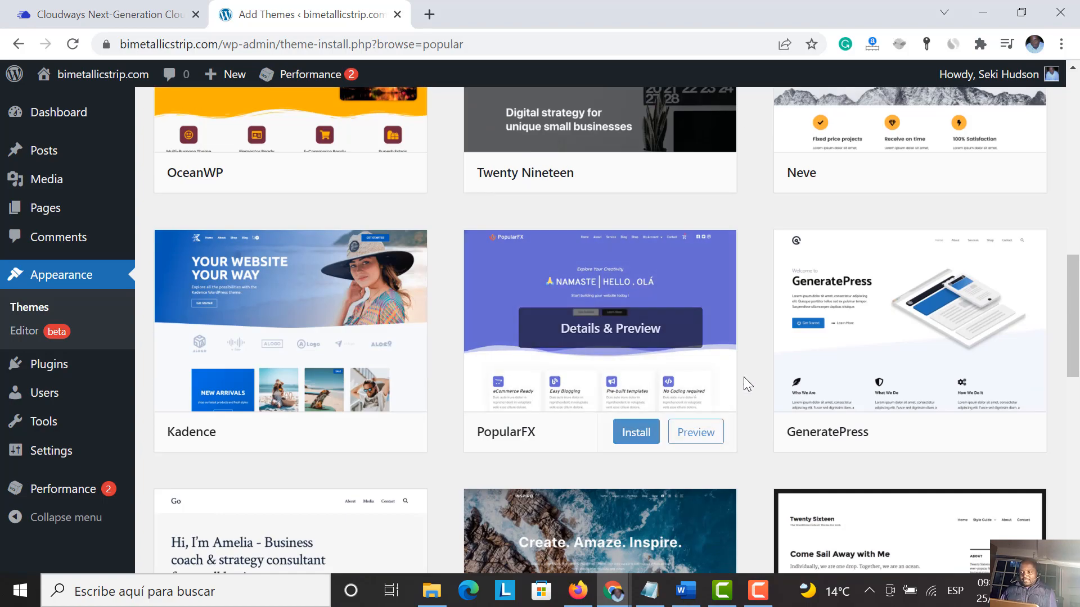
scroll(582, 410, "up", 3)
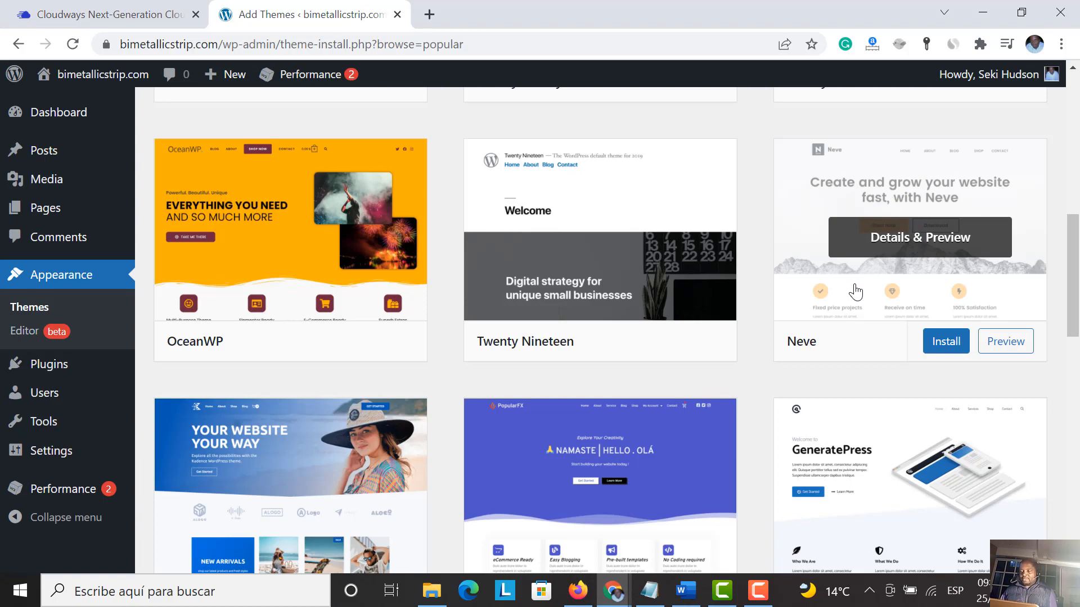
scroll(855, 292, "down", 3)
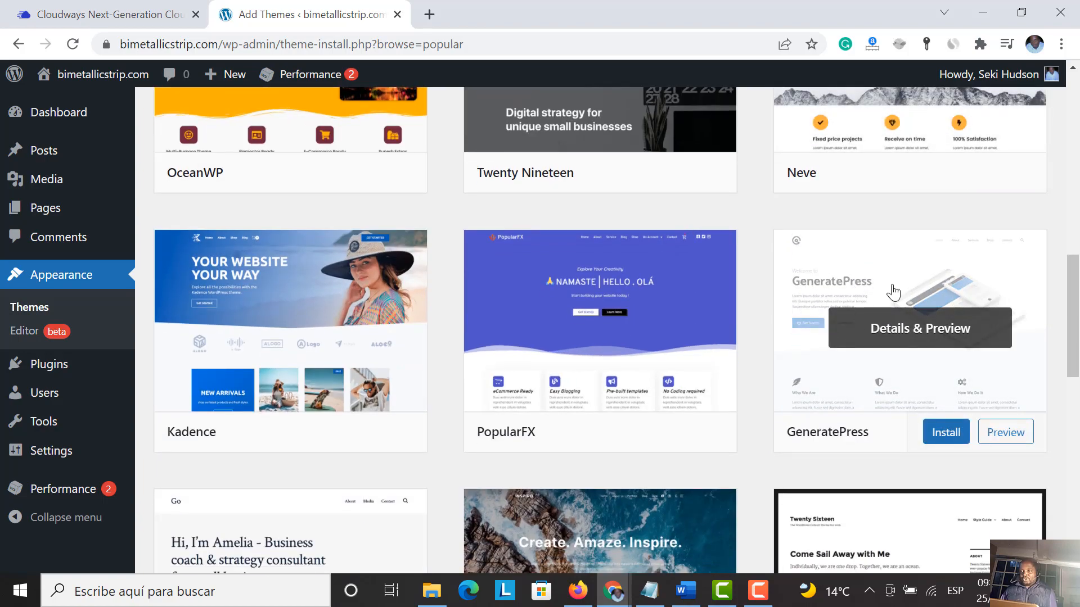
scroll(832, 374, "down", 3)
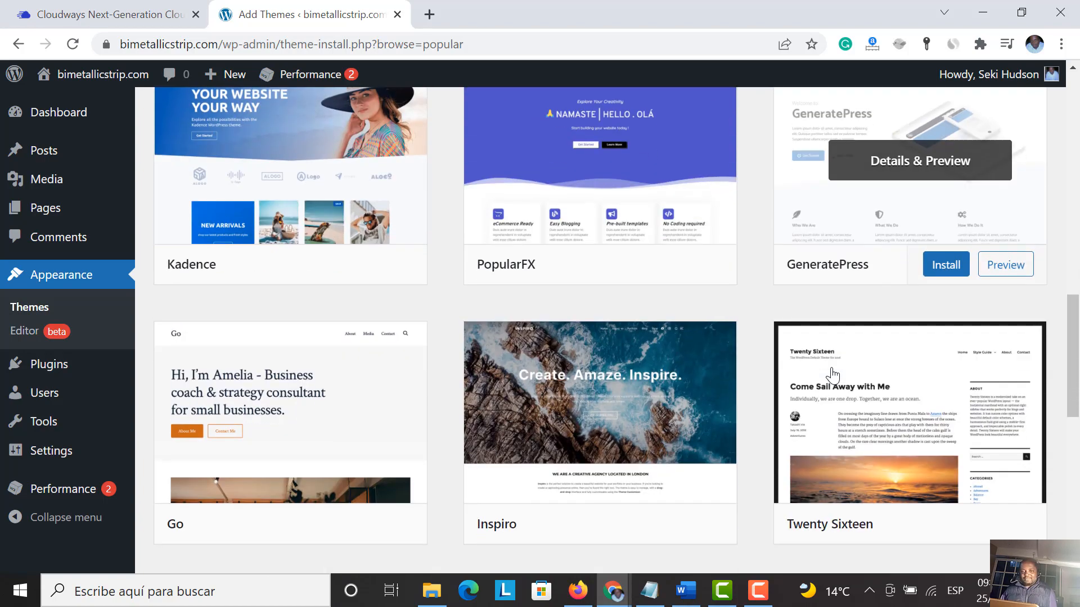
scroll(833, 374, "down", 7)
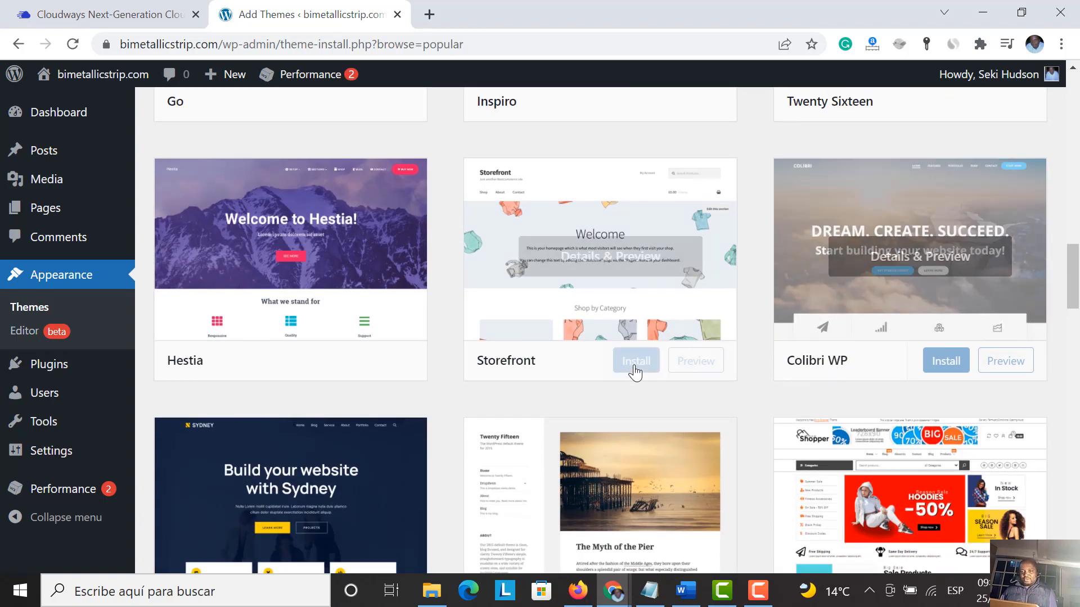
scroll(634, 369, "down", 3)
scroll(880, 367, "down", 3)
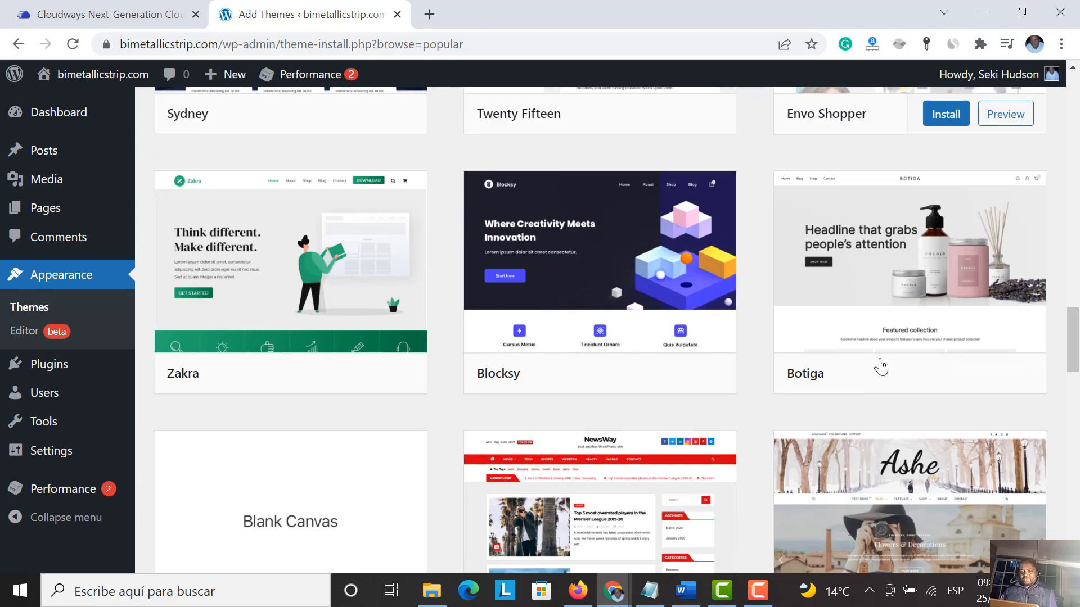
scroll(809, 367, "down", 3)
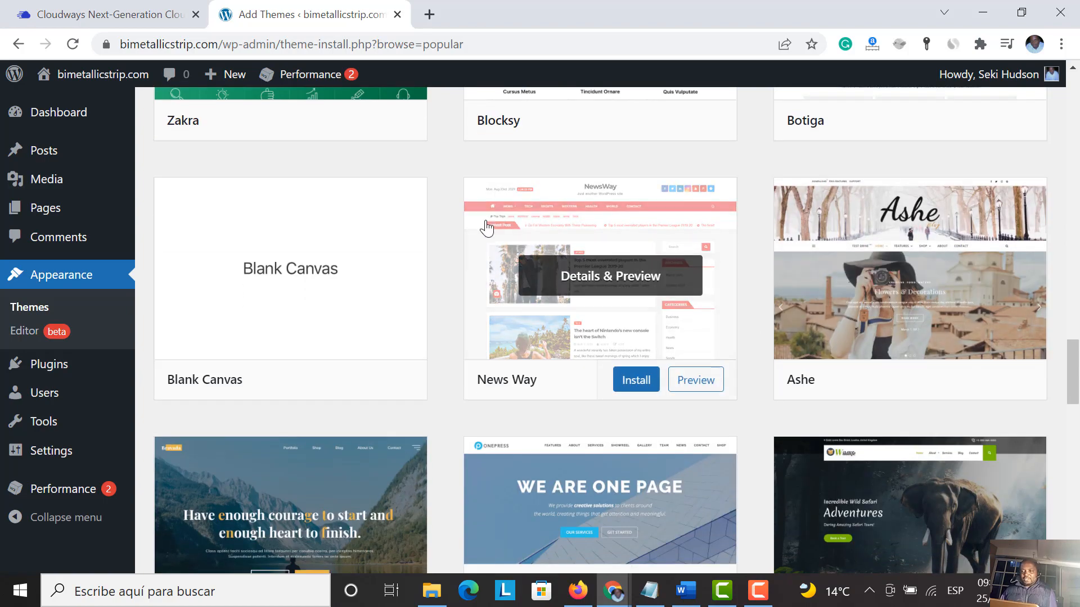
scroll(917, 382, "down", 2)
scroll(905, 366, "down", 2)
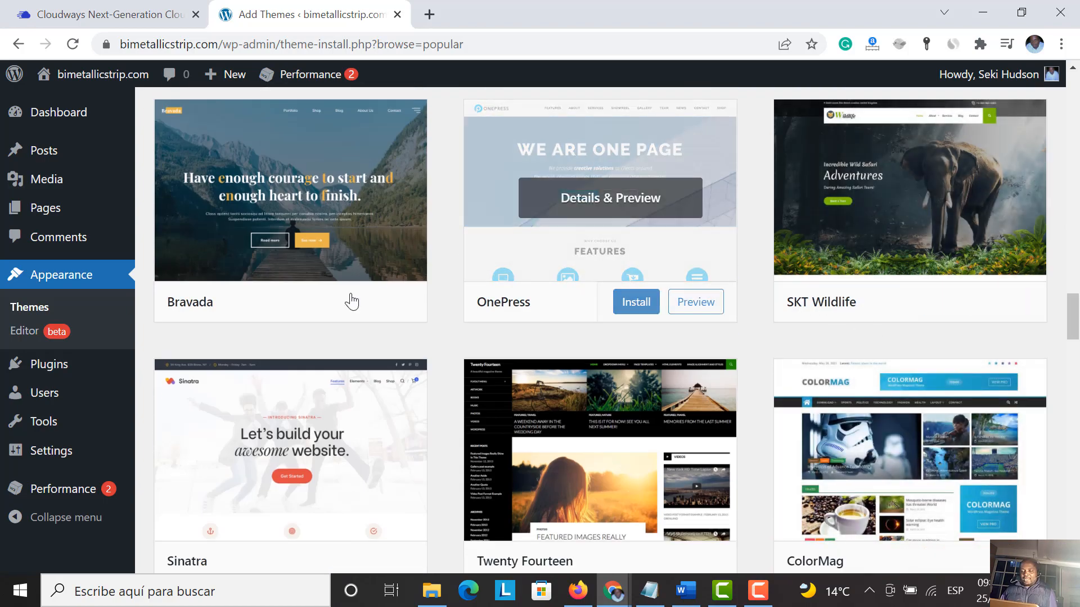
scroll(282, 391, "down", 3)
scroll(790, 354, "down", 3)
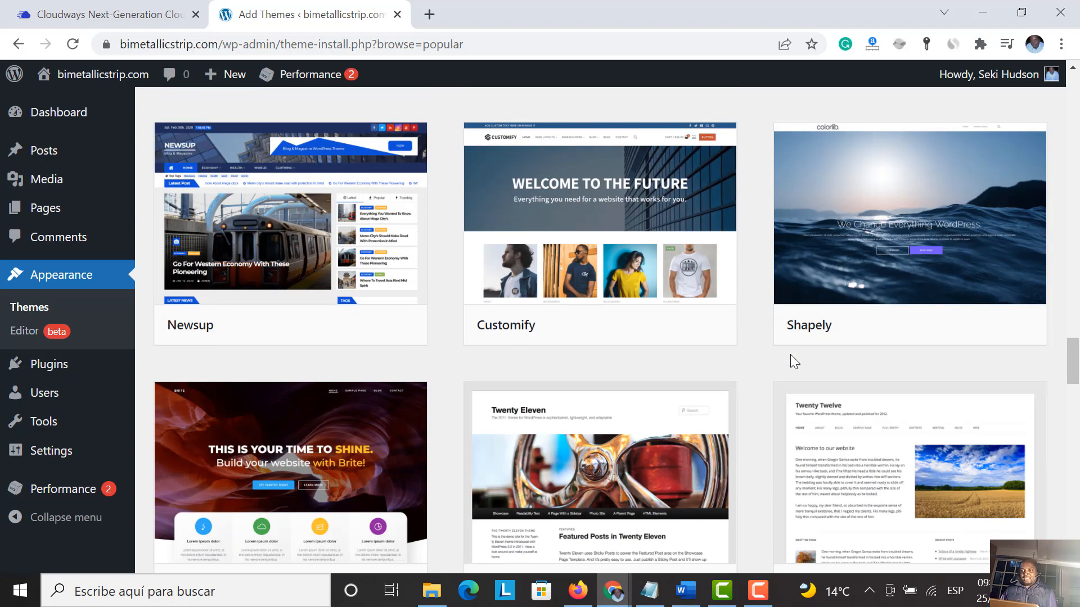
scroll(841, 330, "down", 3)
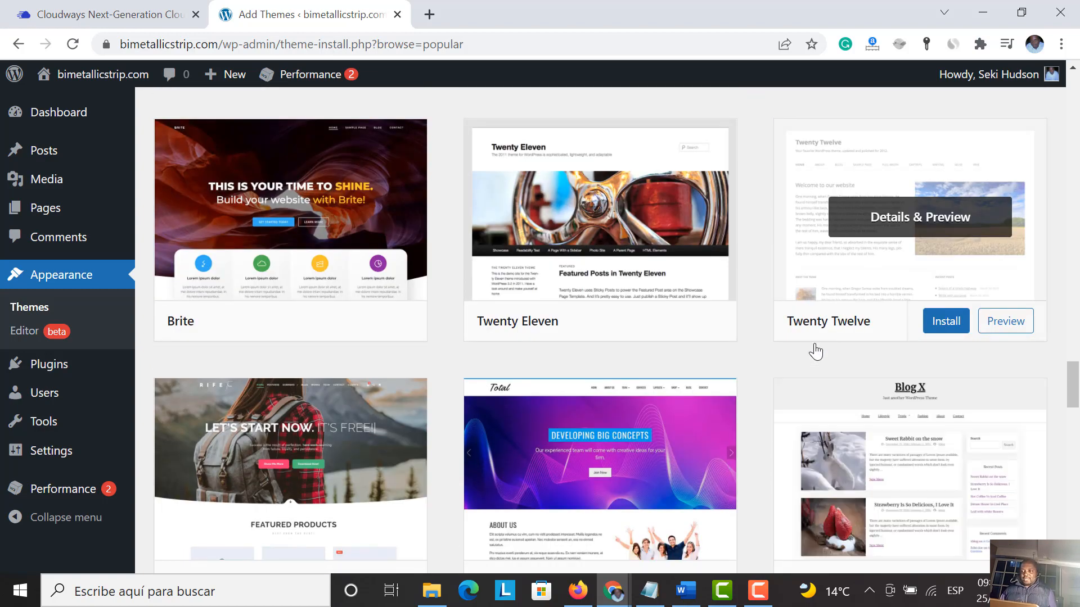
scroll(906, 435, "down", 3)
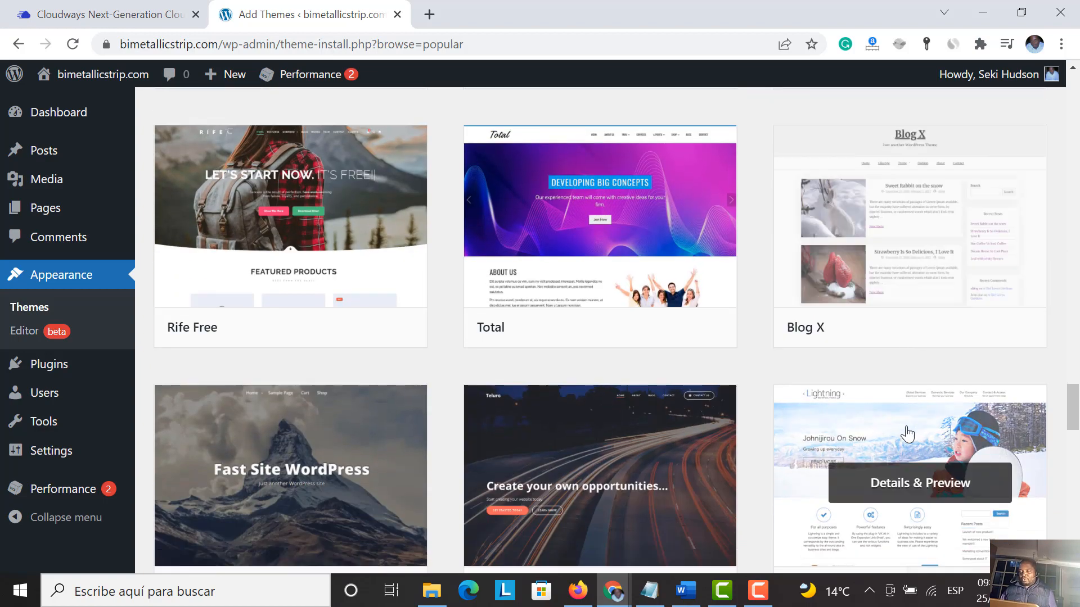
Step: Preview the Blog X theme, look through its sample posts and close the preview
left_click(925, 230)
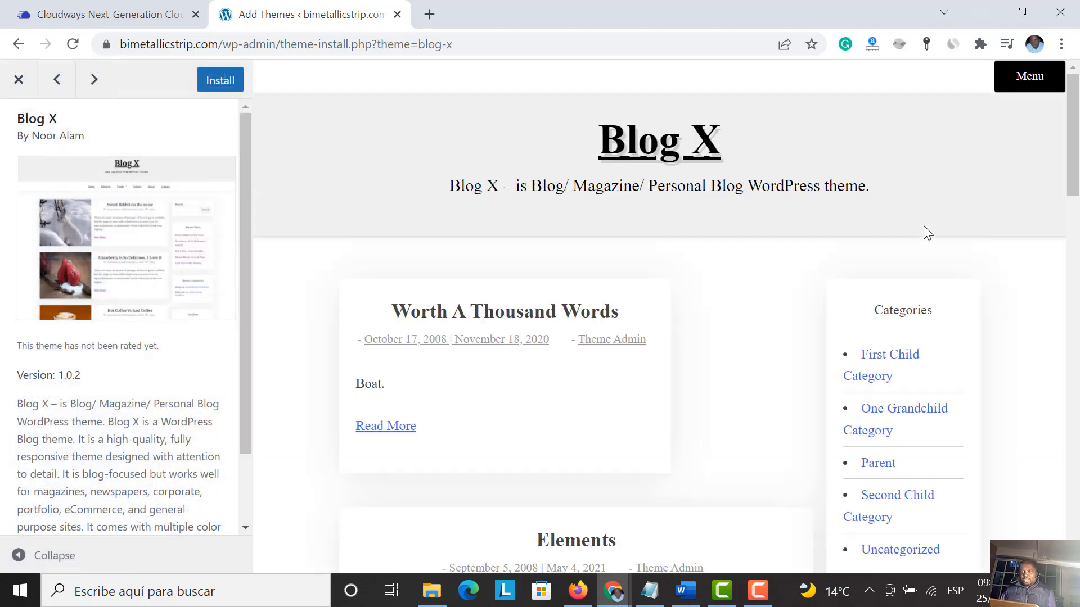
scroll(788, 297, "down", 5)
scroll(792, 302, "down", 20)
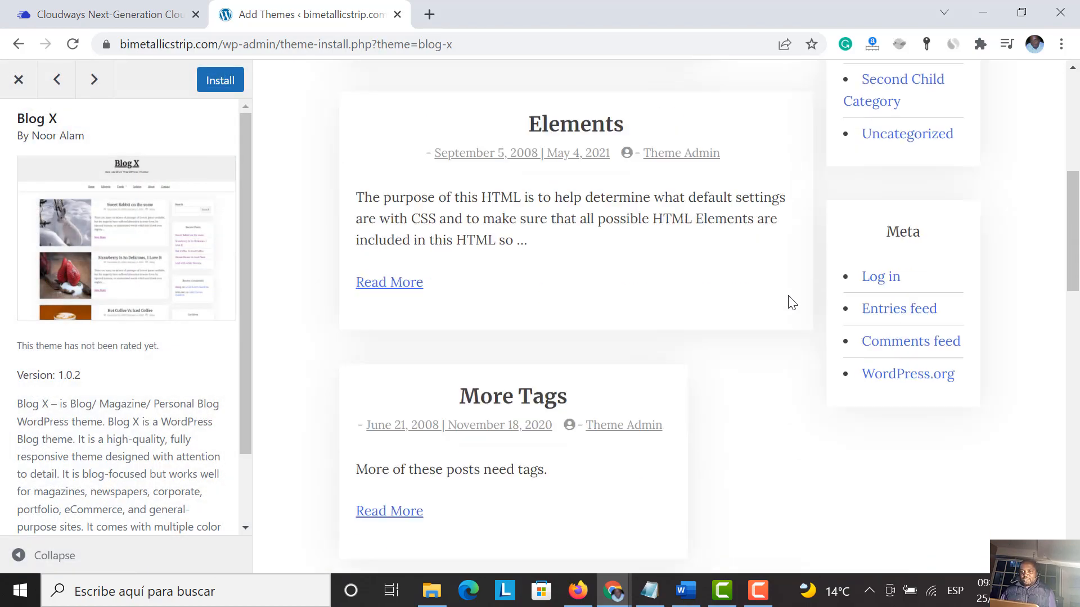
scroll(791, 302, "up", 10)
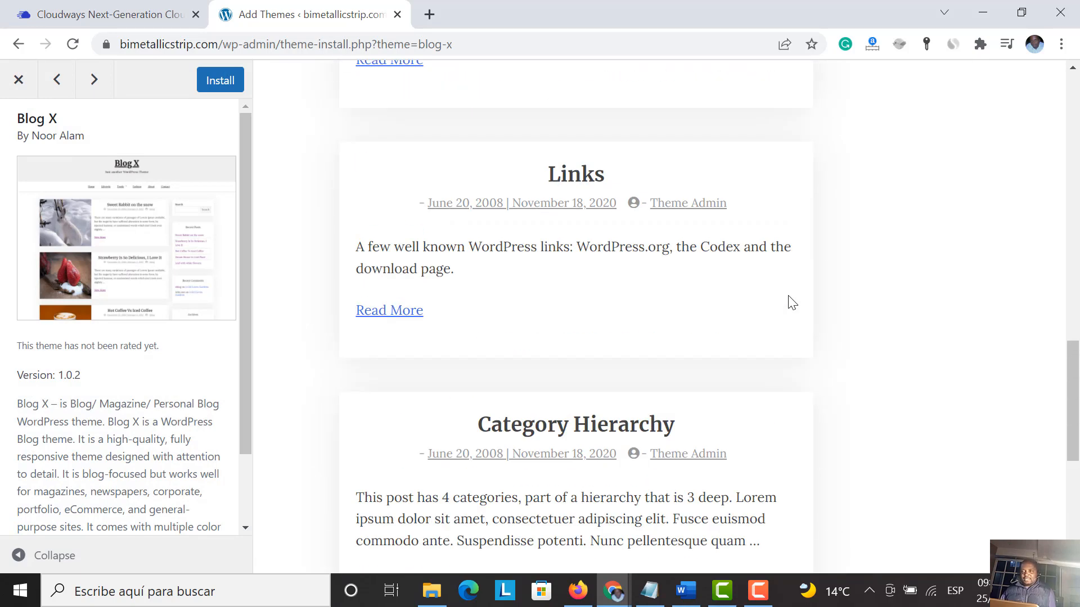
left_click(18, 79)
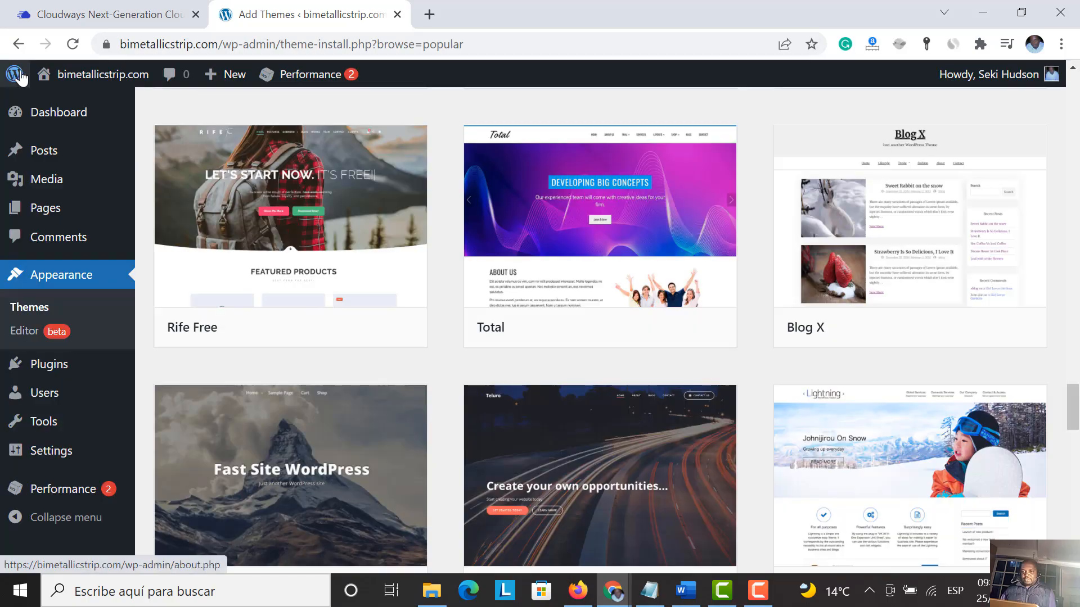
Step: Look through the popular themes further down the catalogue and return to the first ones, including Twenty Twenty-One and Astra
scroll(557, 354, "down", 20)
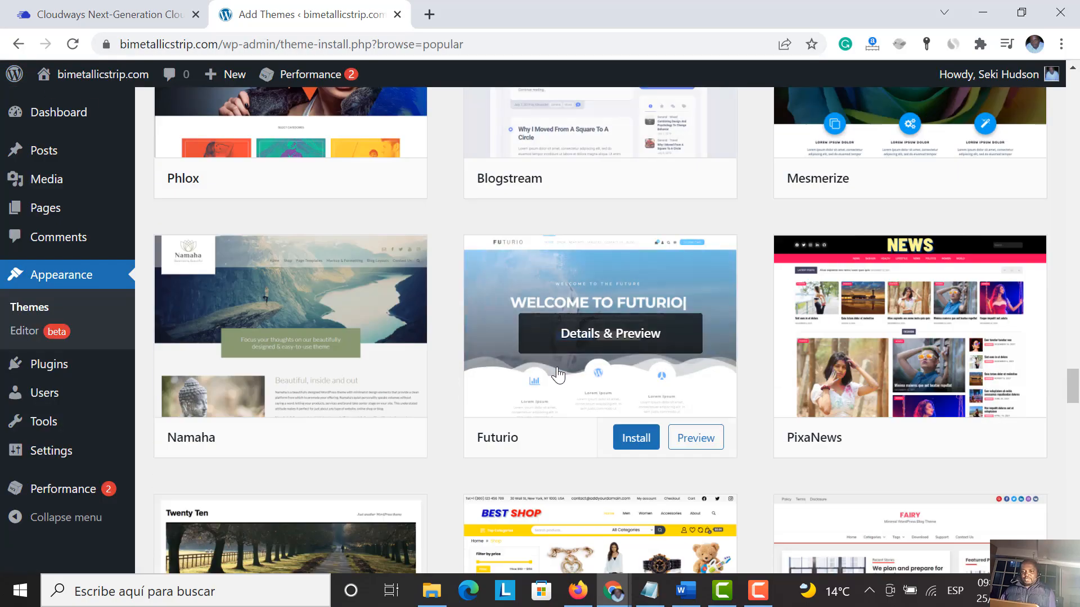
scroll(558, 374, "down", 15)
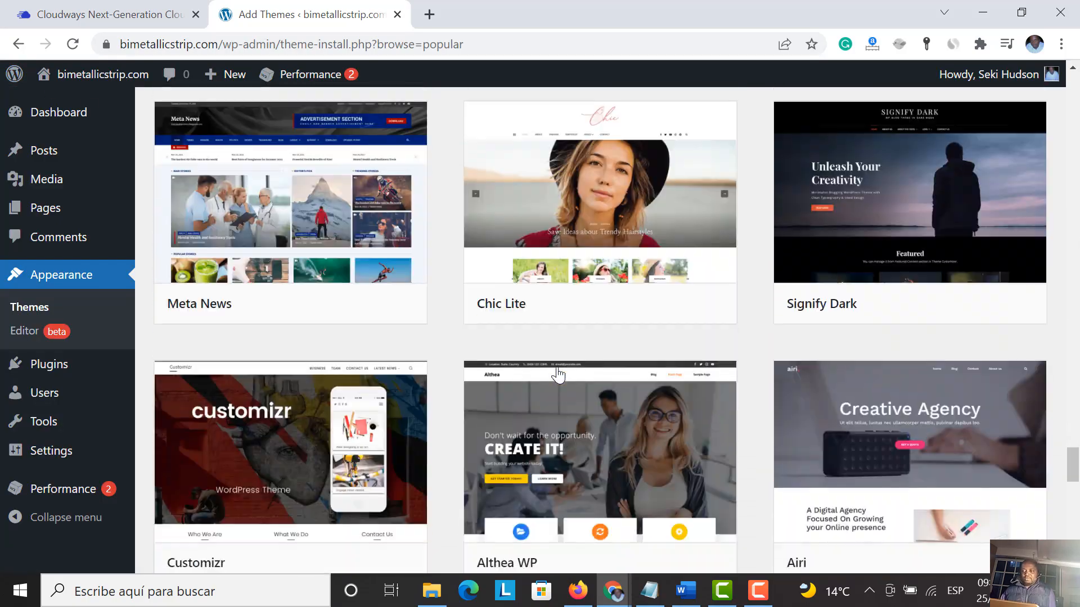
scroll(557, 376, "down", 15)
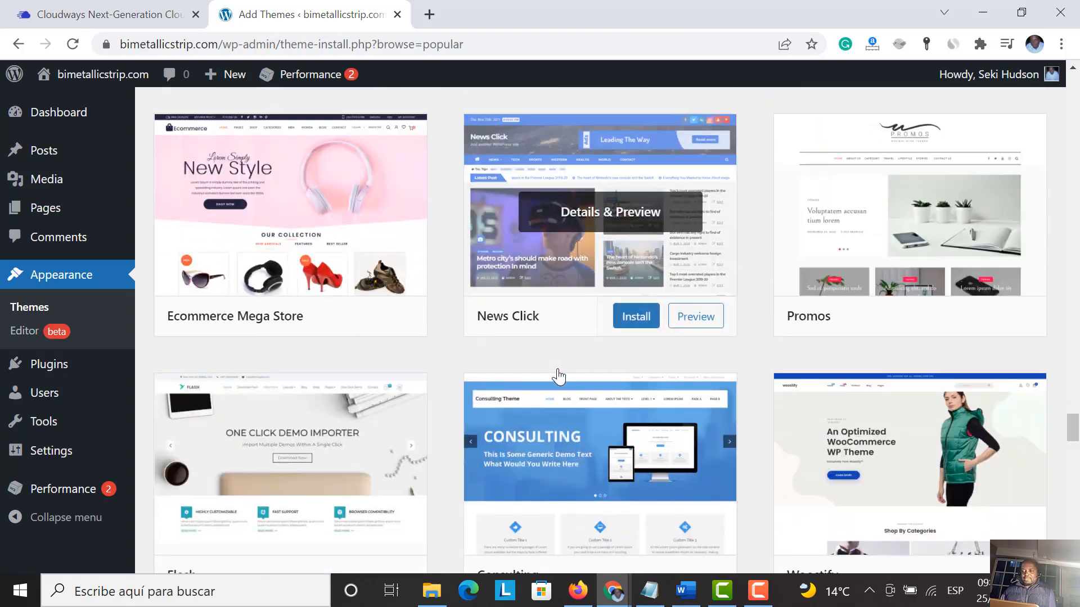
scroll(558, 377, "down", 15)
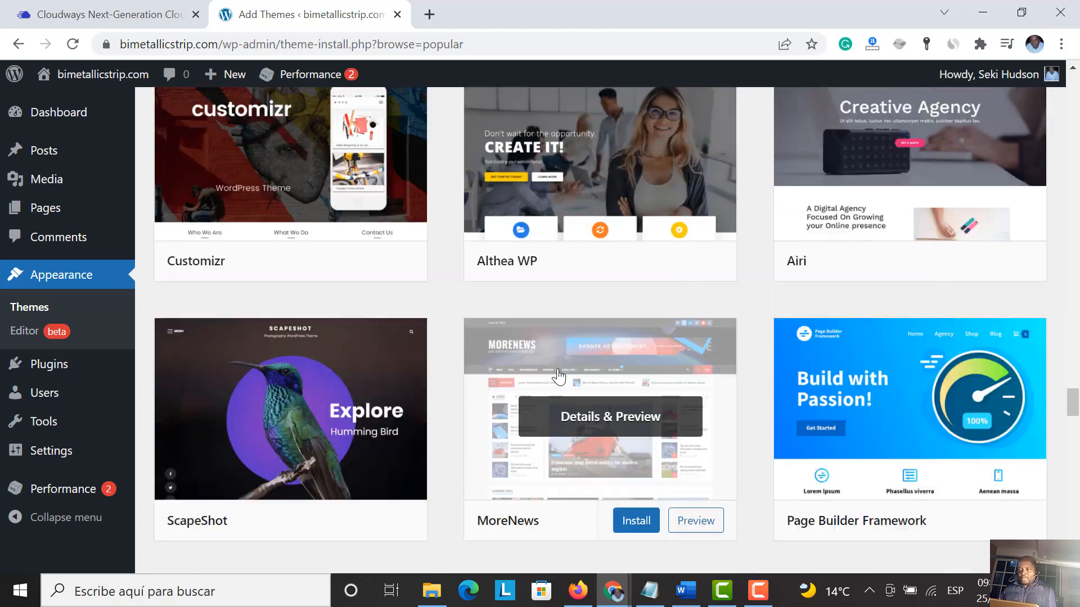
scroll(561, 377, "up", 15)
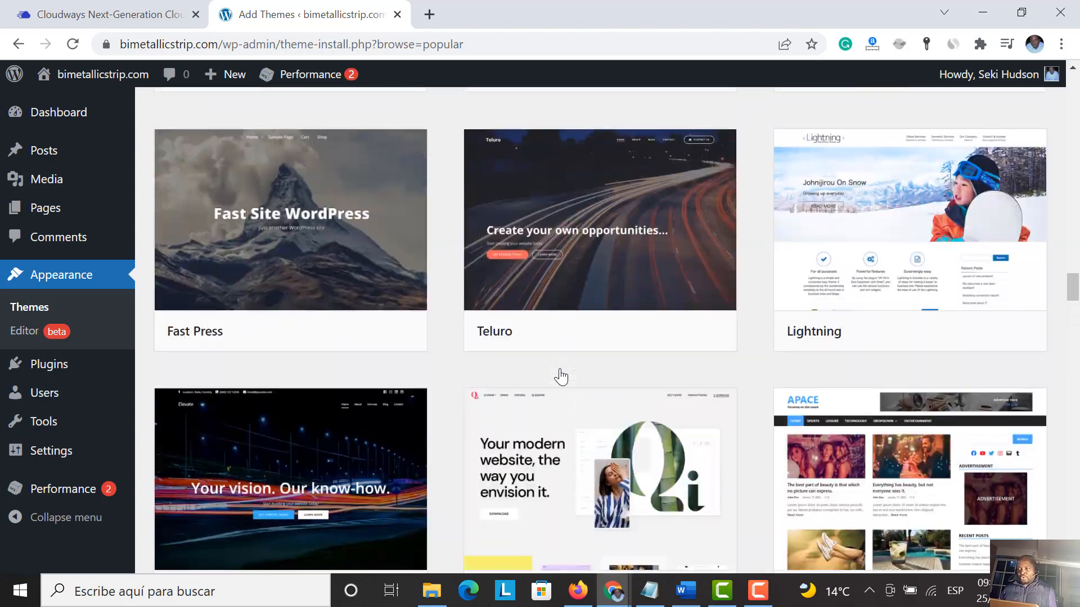
scroll(561, 377, "up", 15)
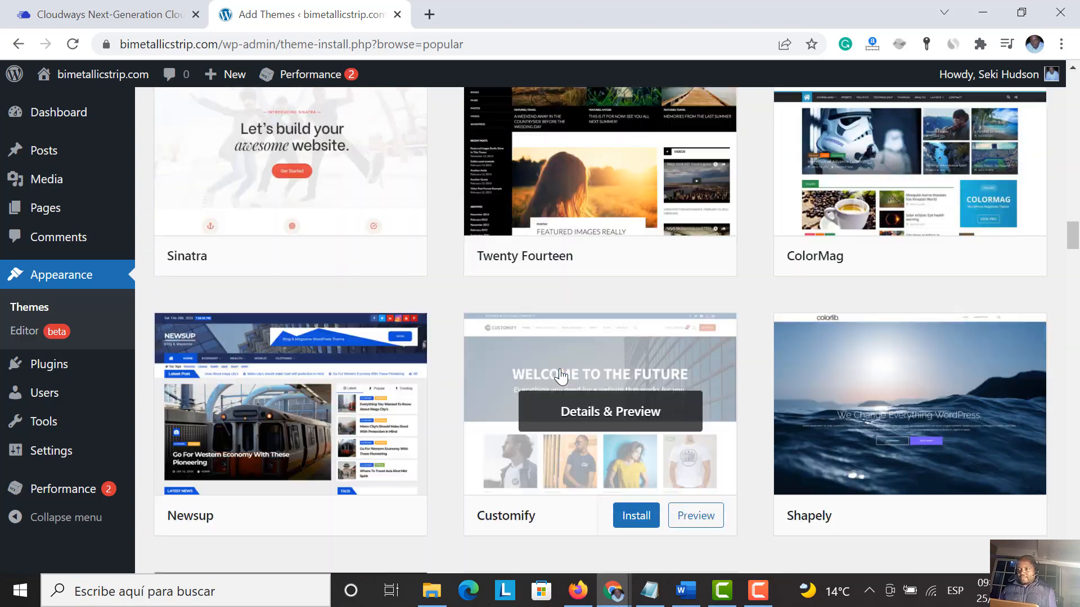
scroll(561, 377, "up", 15)
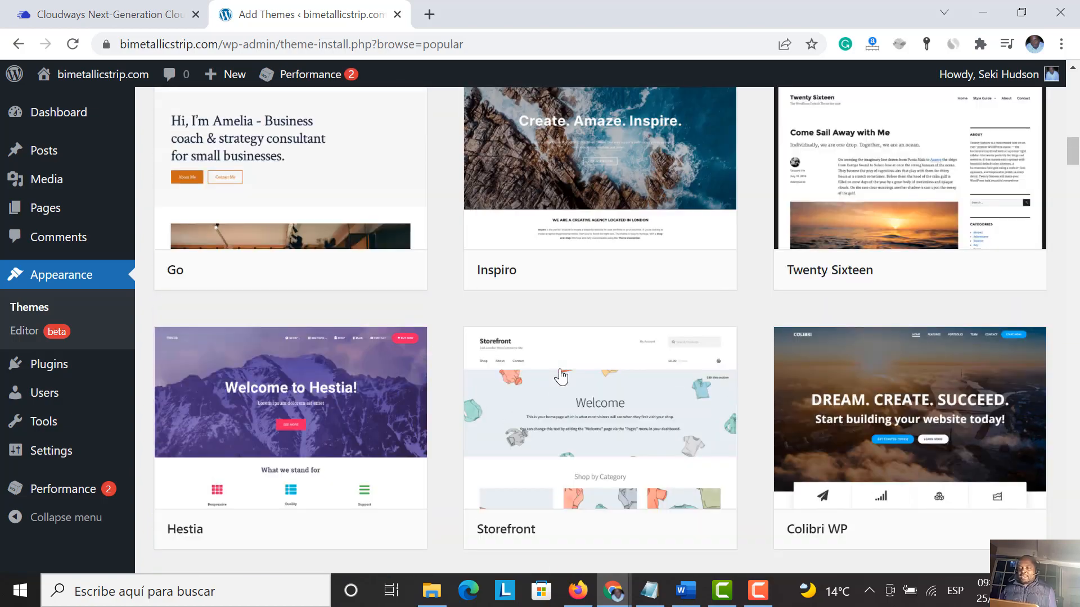
scroll(561, 377, "up", 10)
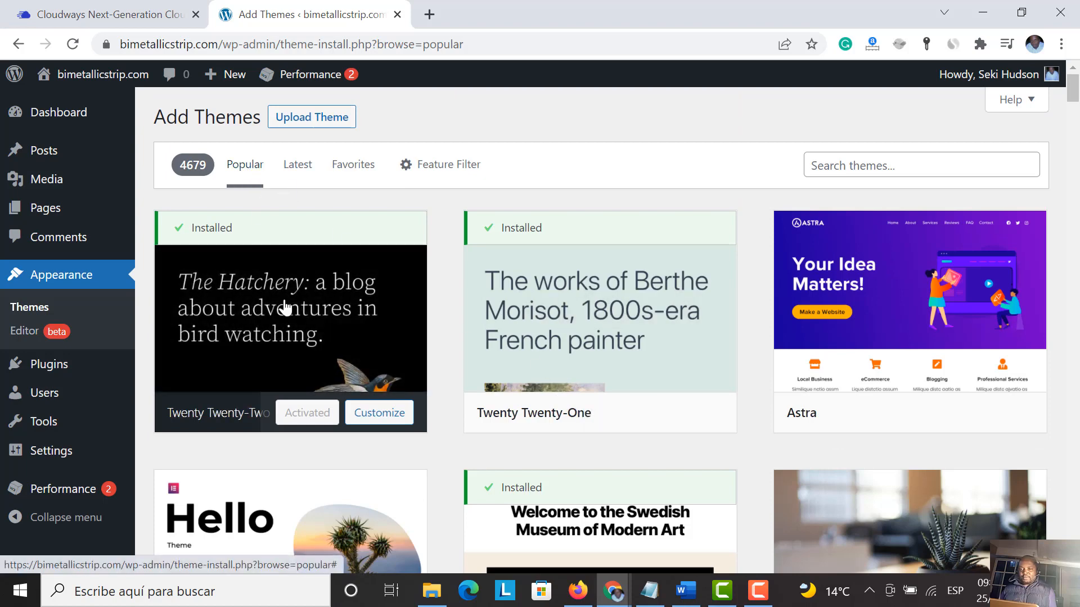
mouse_move(619, 315)
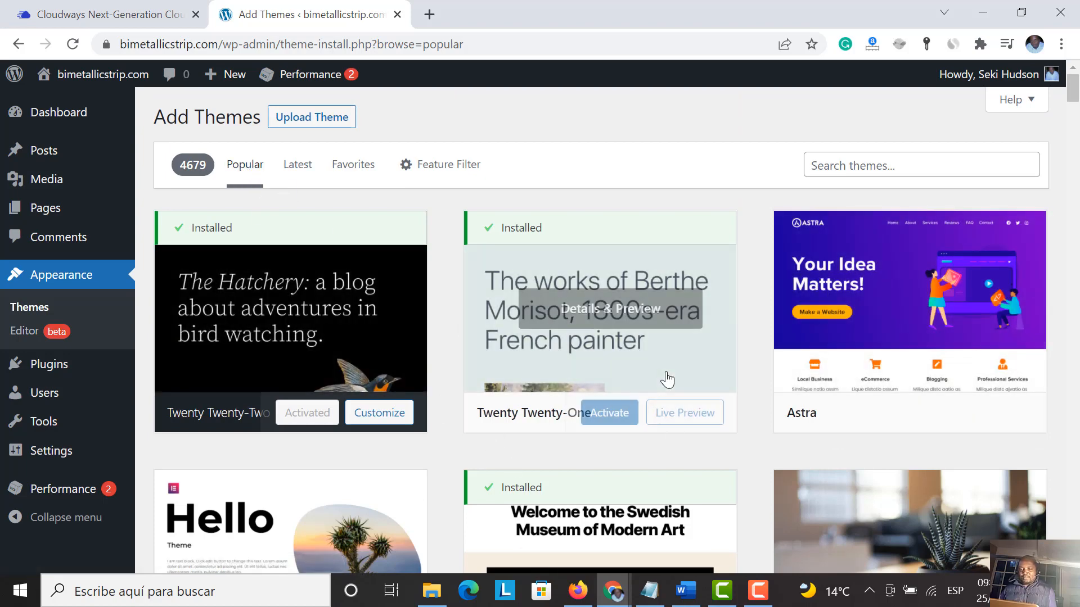
scroll(667, 379, "down", 5)
scroll(667, 379, "up", 5)
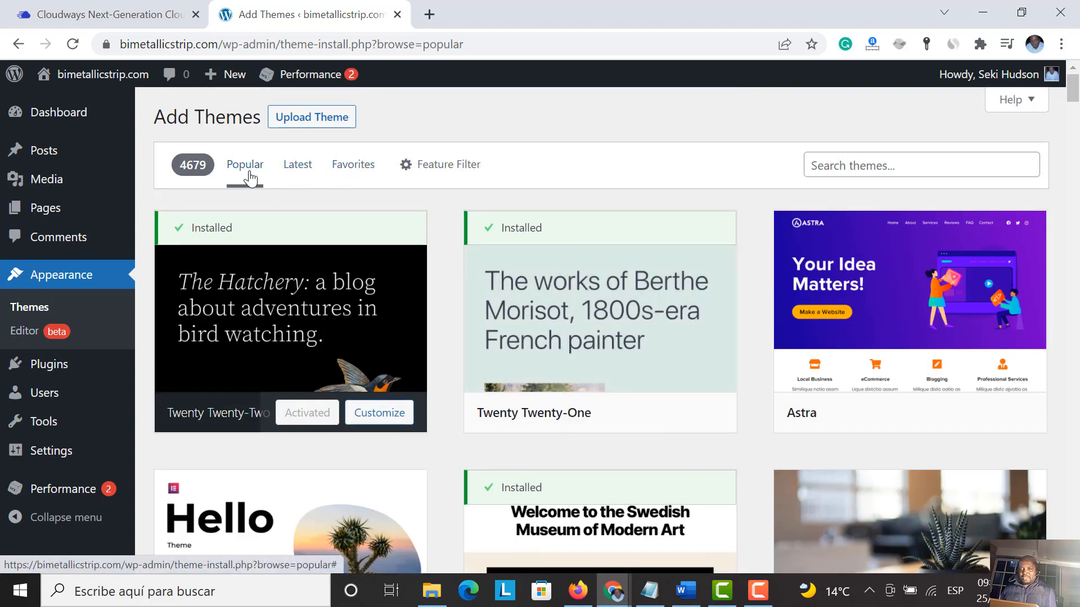
scroll(735, 424, "down", 2)
scroll(799, 337, "up", 2)
mouse_move(865, 239)
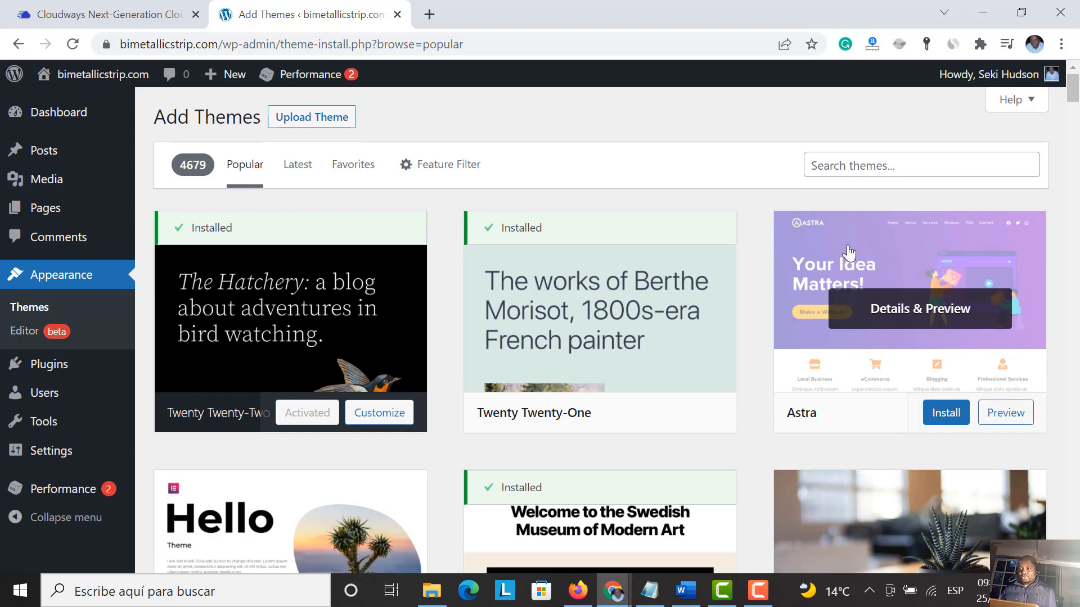
Step: Preview the Neve theme by Themeisle, check its demo page and install it
scroll(840, 281, "down", 5)
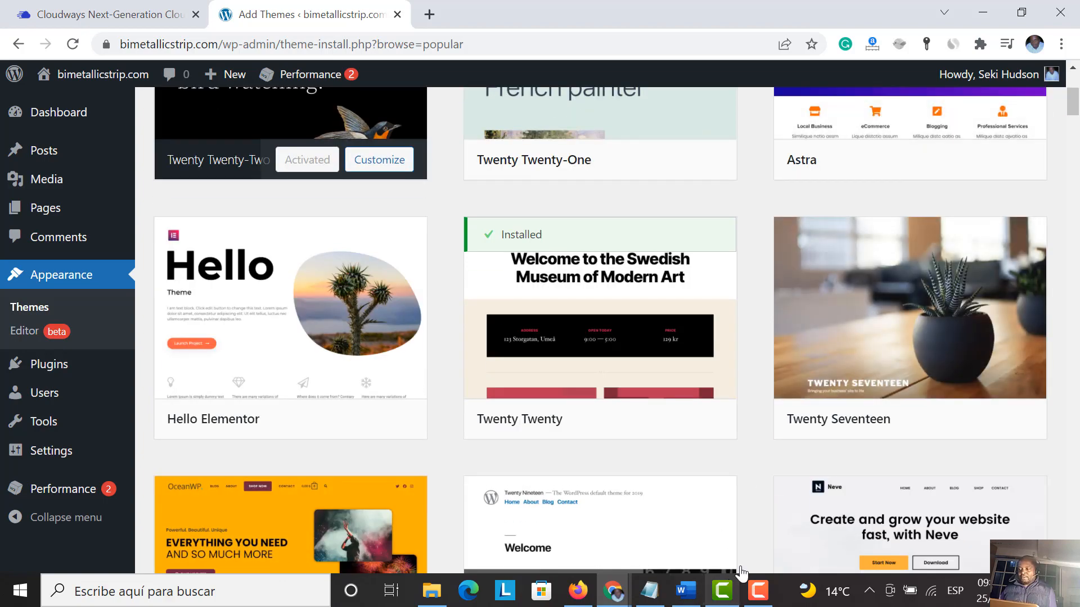
scroll(850, 416, "down", 4)
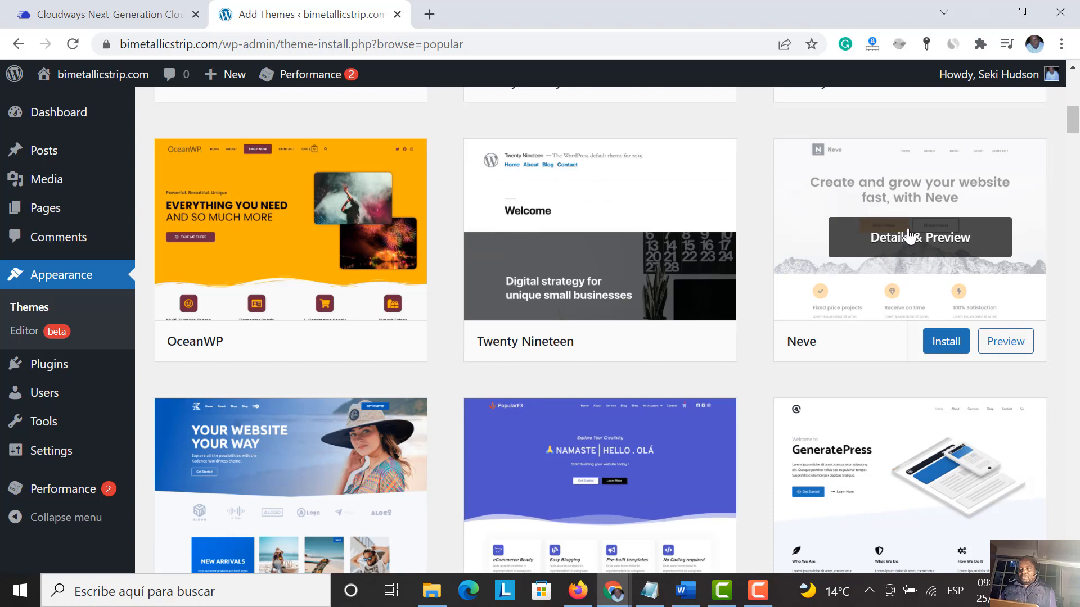
left_click(923, 248)
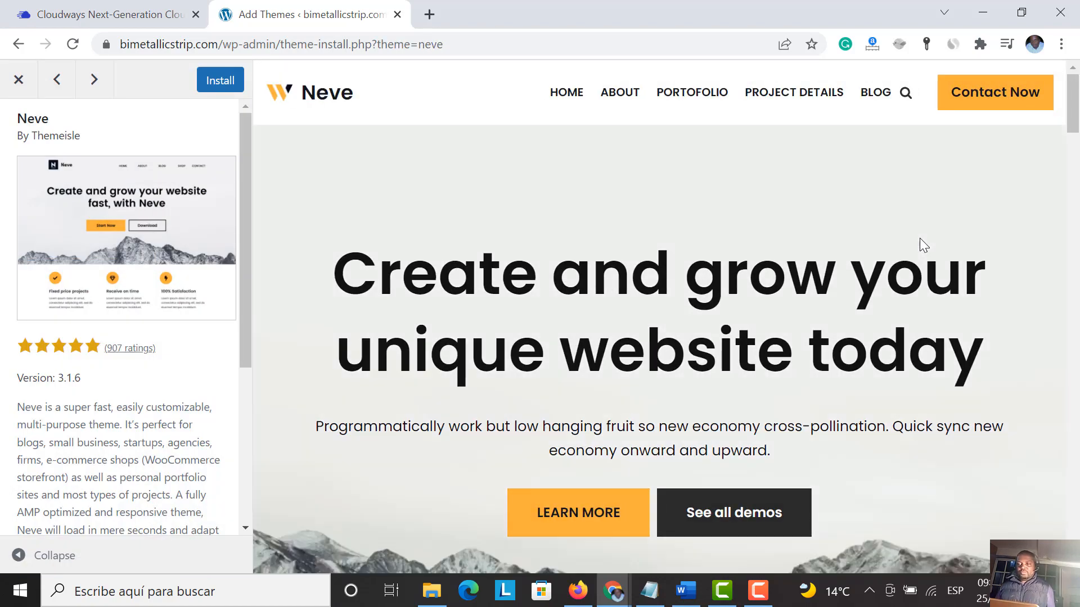
scroll(828, 329, "down", 5)
scroll(828, 329, "down", 15)
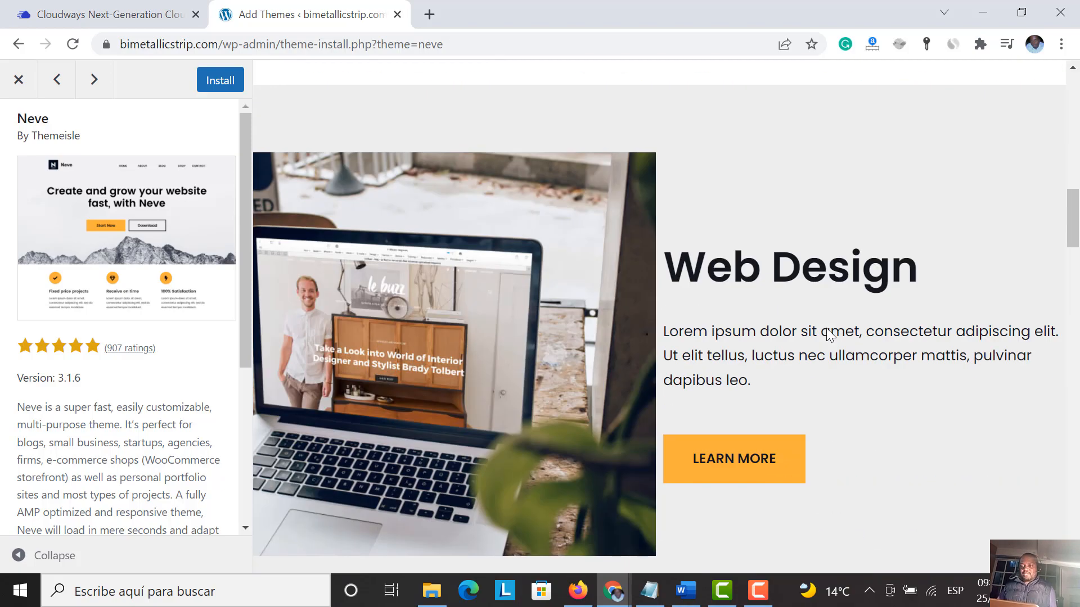
scroll(818, 329, "up", 4)
scroll(818, 329, "up", 5)
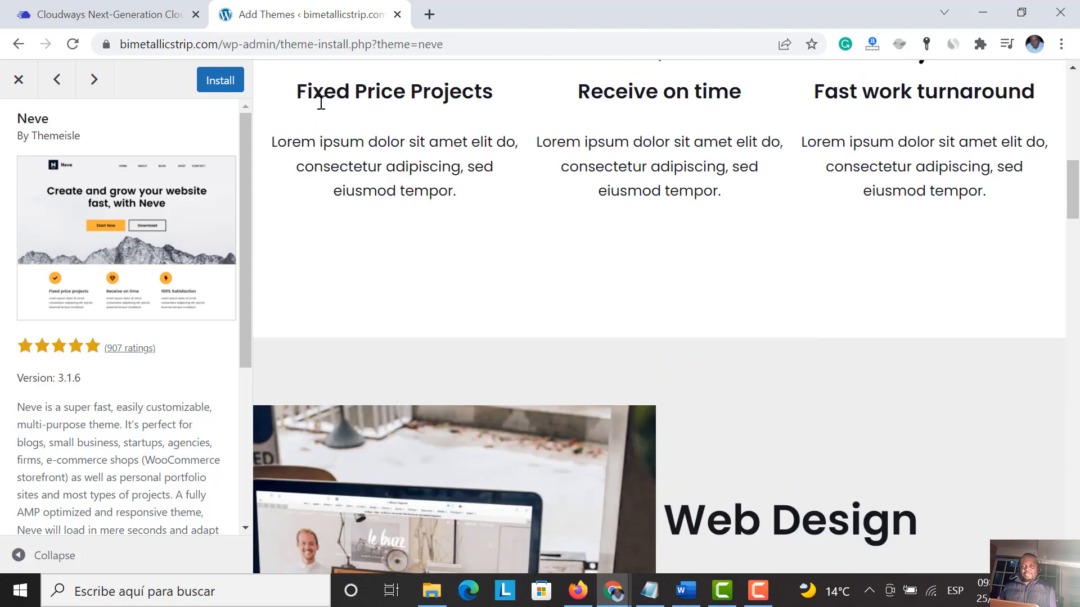
left_click(223, 89)
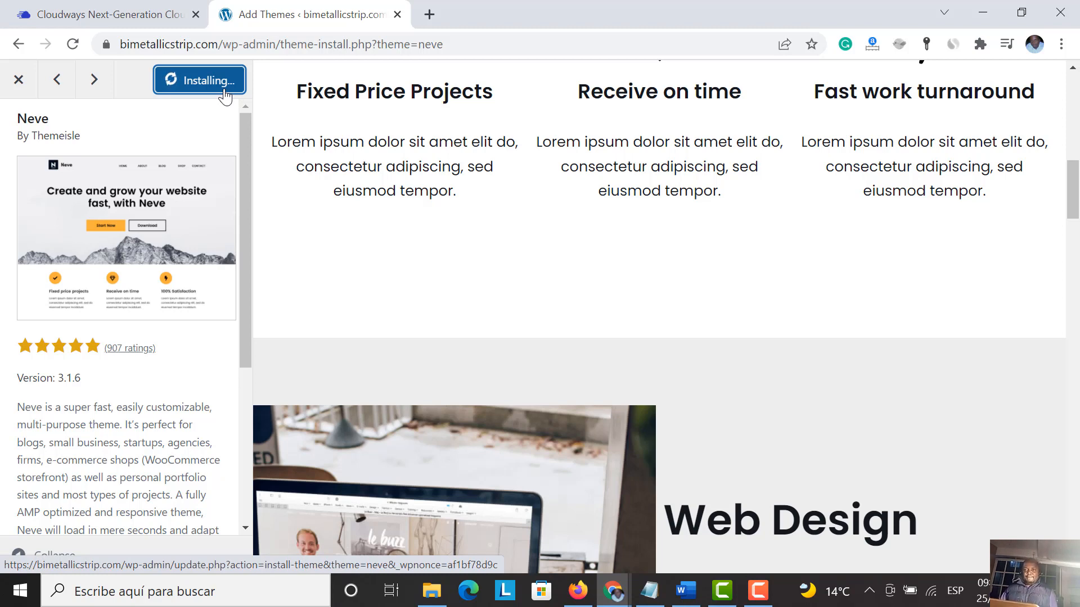
Step: Activate the Neve theme and view the site's home page with it applied
left_click(224, 90)
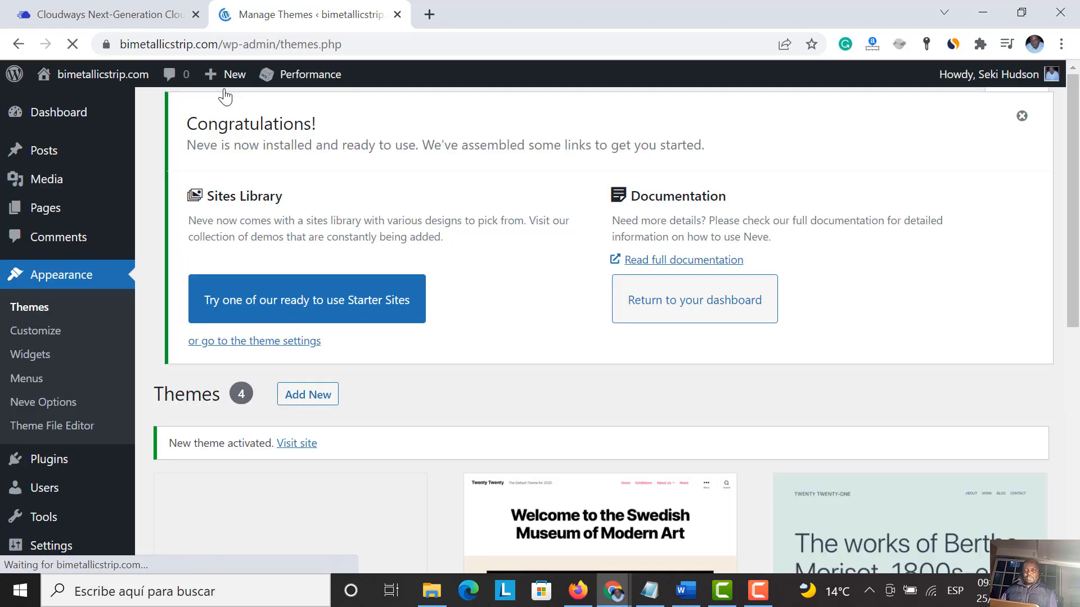
mouse_move(104, 75)
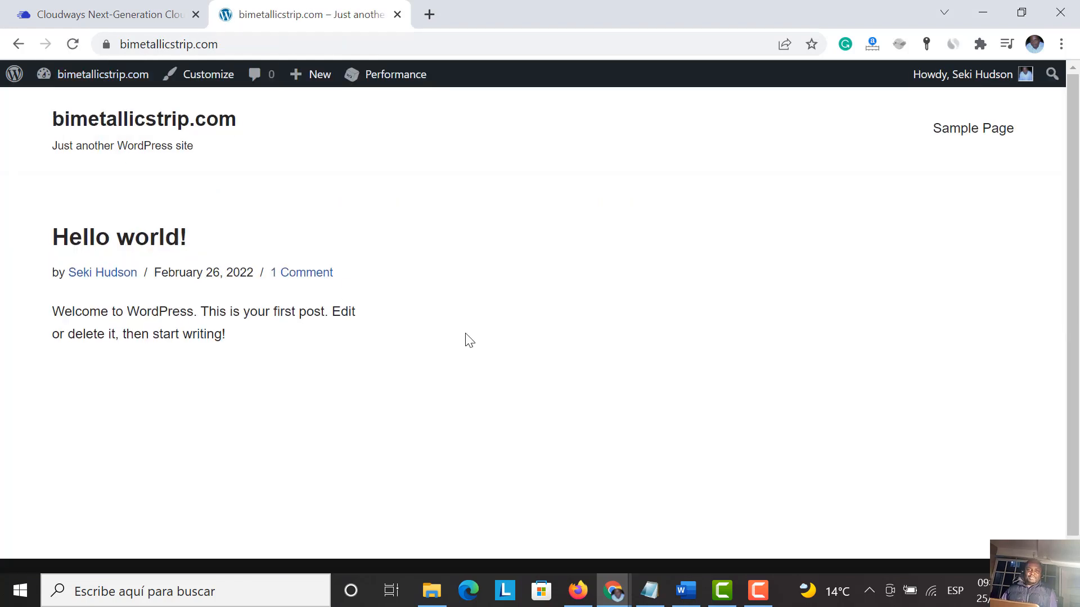
scroll(470, 341, "down", 1)
scroll(470, 340, "up", 1)
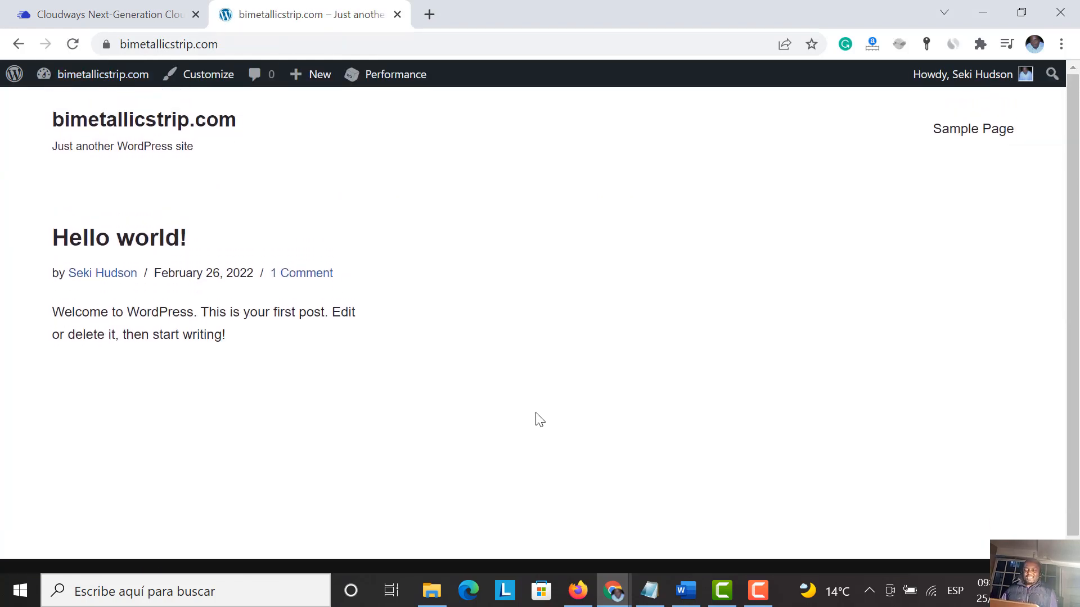
scroll(539, 419, "down", 1)
scroll(539, 419, "up", 1)
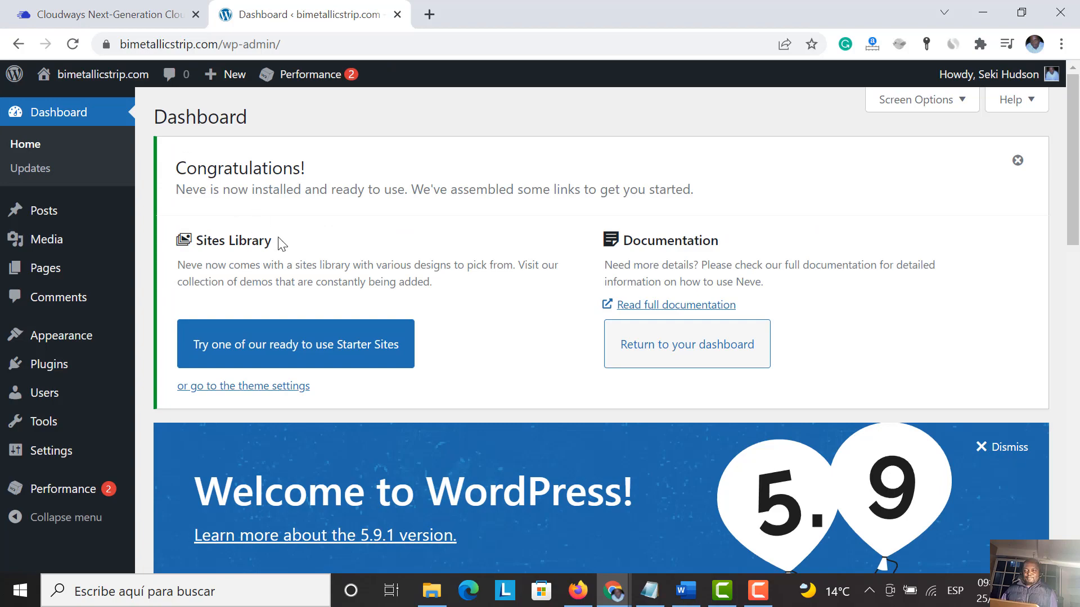
Step: Return to the WordPress dashboard and look through its sections, including Site Health Status, At a Glance and Activity
scroll(278, 237, "down", 13)
scroll(278, 239, "up", 5)
scroll(279, 242, "down", 4)
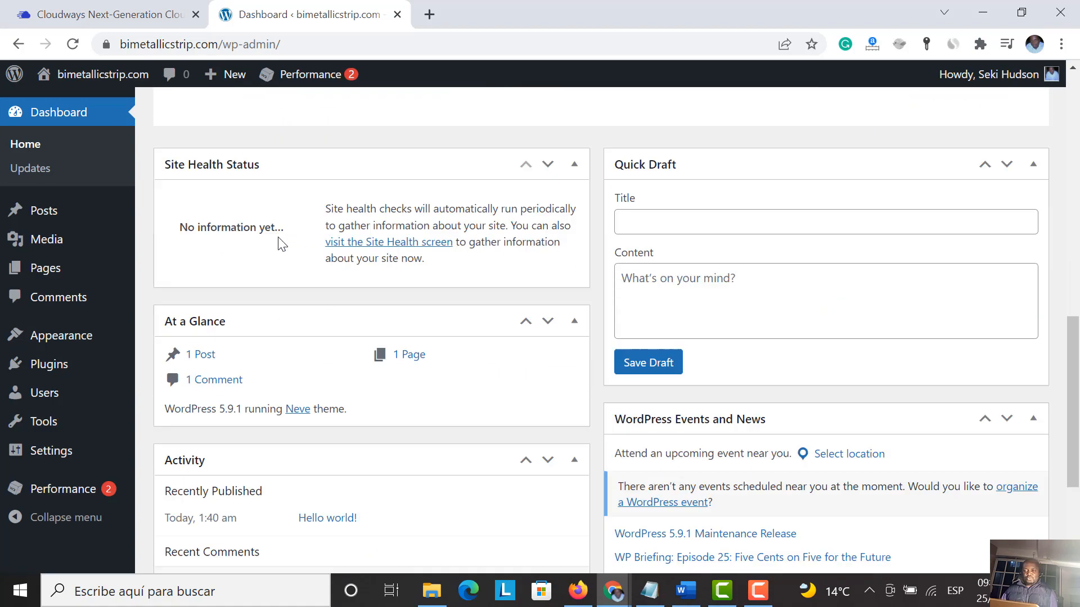
scroll(279, 238, "down", 3)
scroll(278, 238, "up", 5)
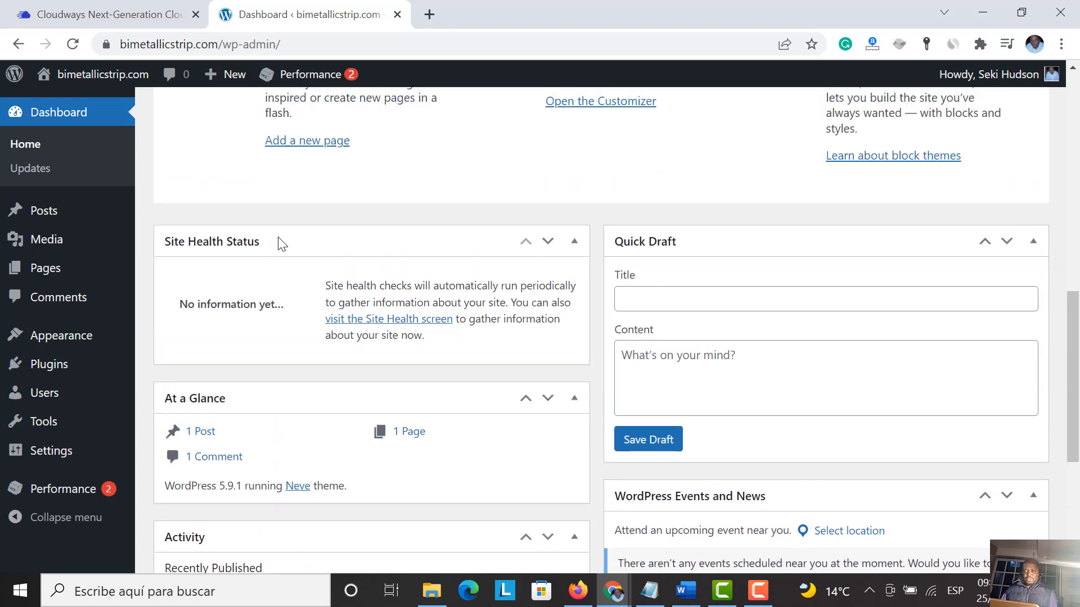
scroll(278, 241, "up", 2)
scroll(279, 239, "down", 3)
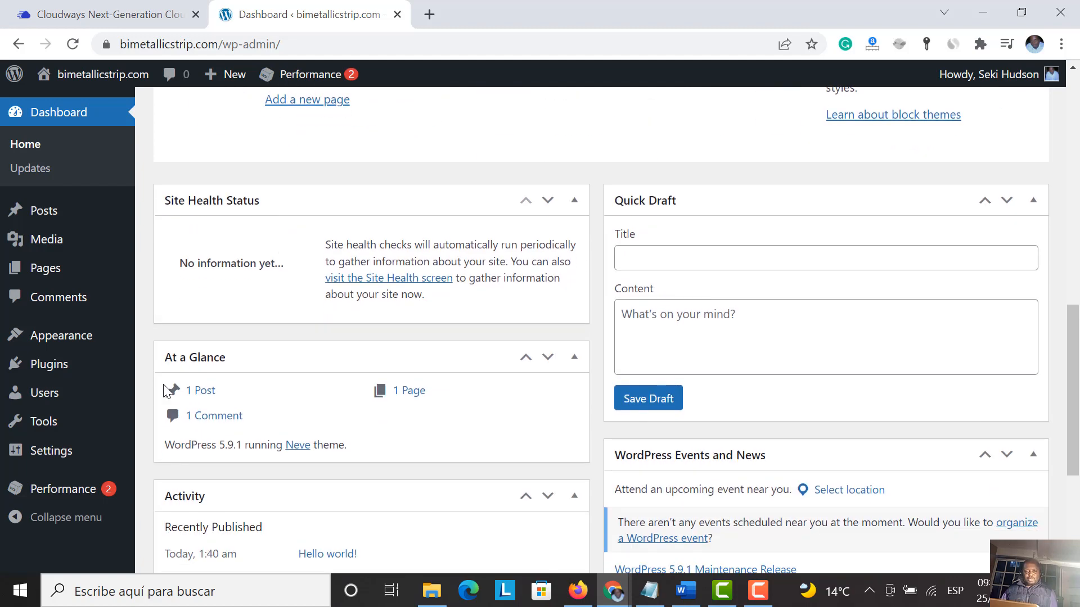
scroll(165, 390, "down", 4)
scroll(164, 390, "up", 3)
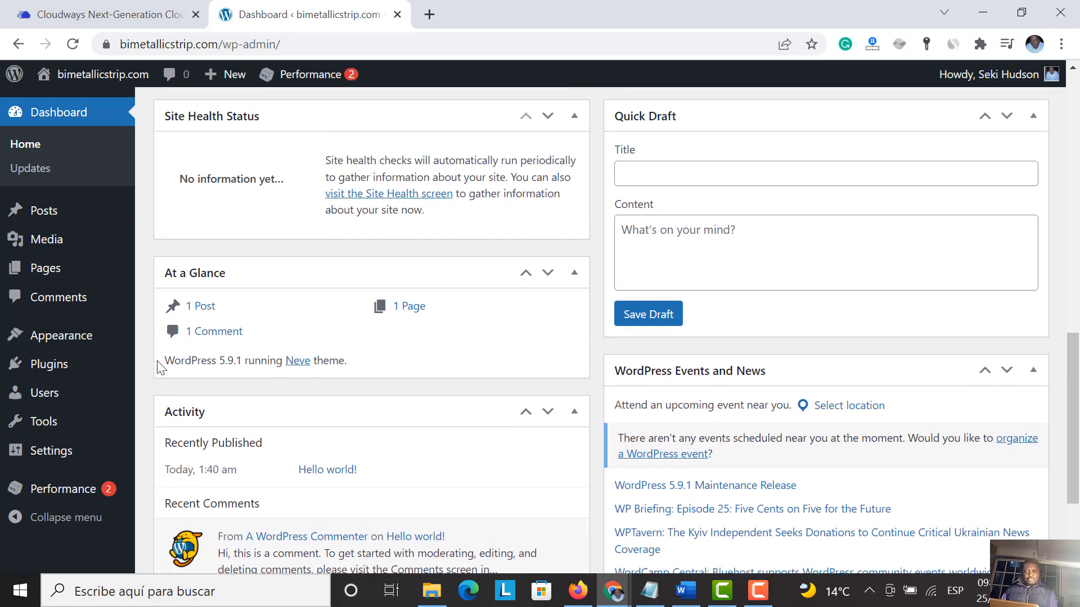
Step: Open the Starter Sites from Neve Options and install and activate the required Cloud Templates & Patterns Collection plugin
mouse_move(73, 350)
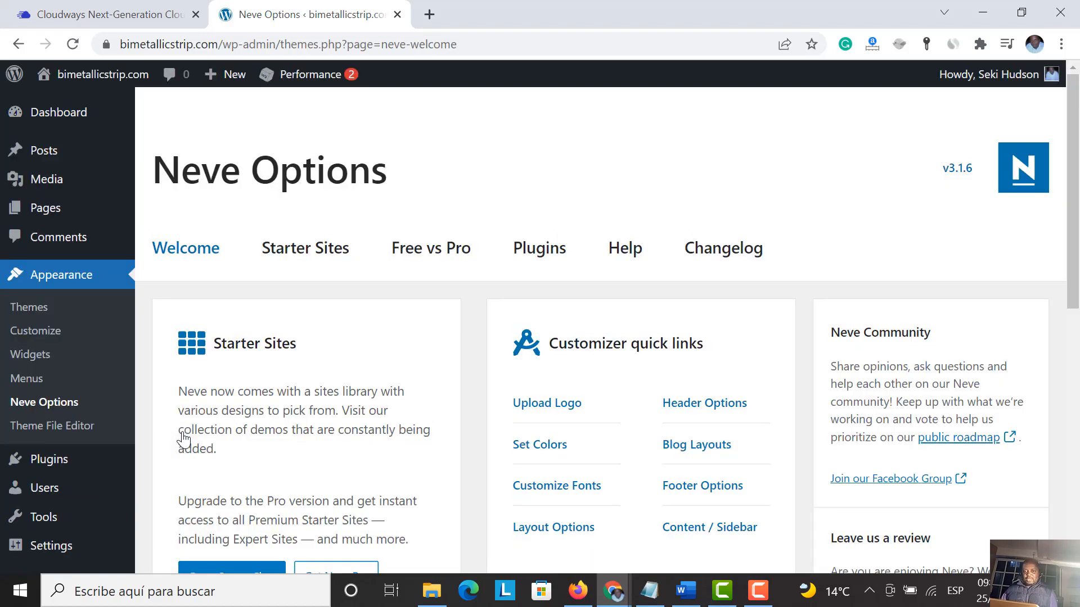
scroll(278, 352, "down", 4)
scroll(278, 352, "up", 3)
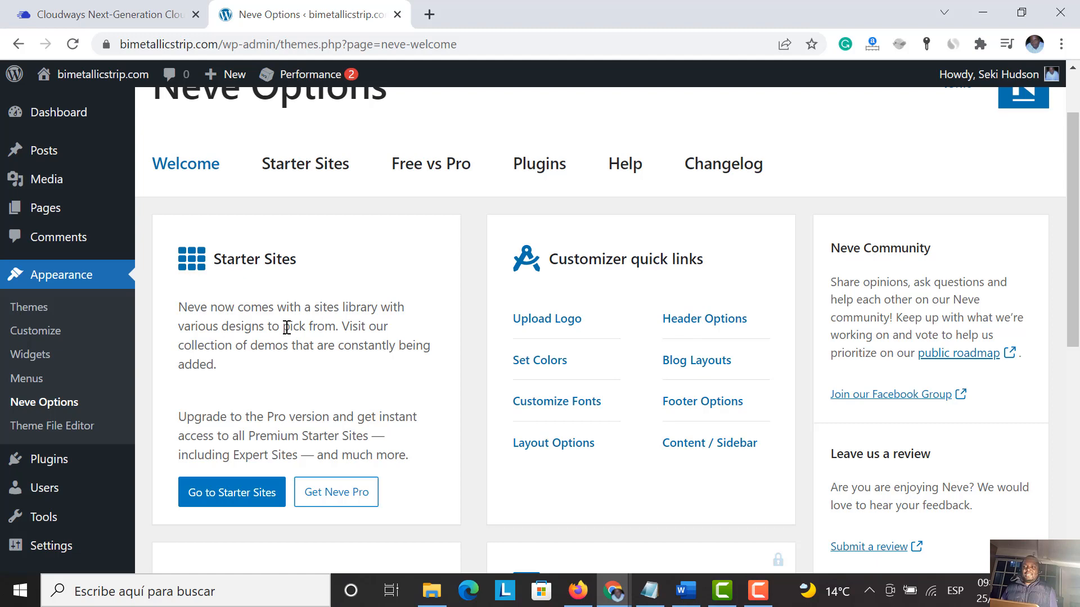
scroll(308, 508, "down", 1)
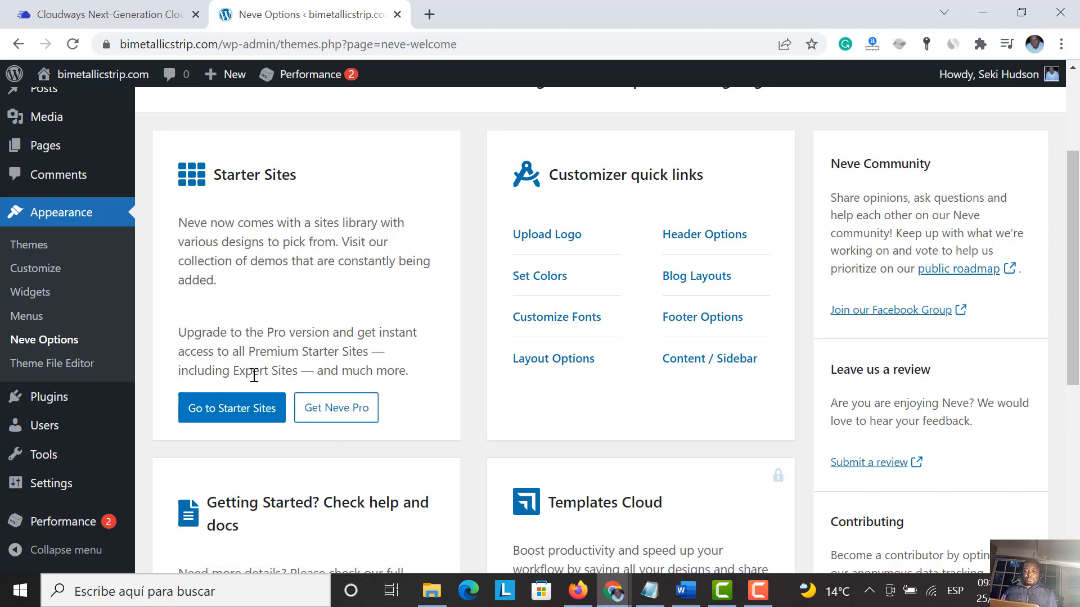
left_click(244, 412)
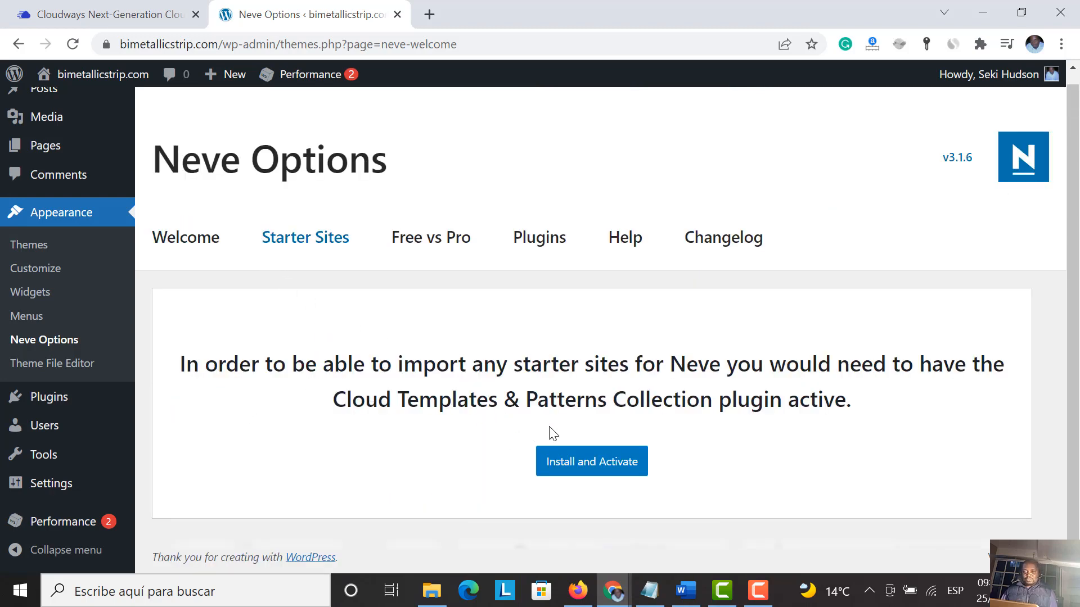
left_click(575, 467)
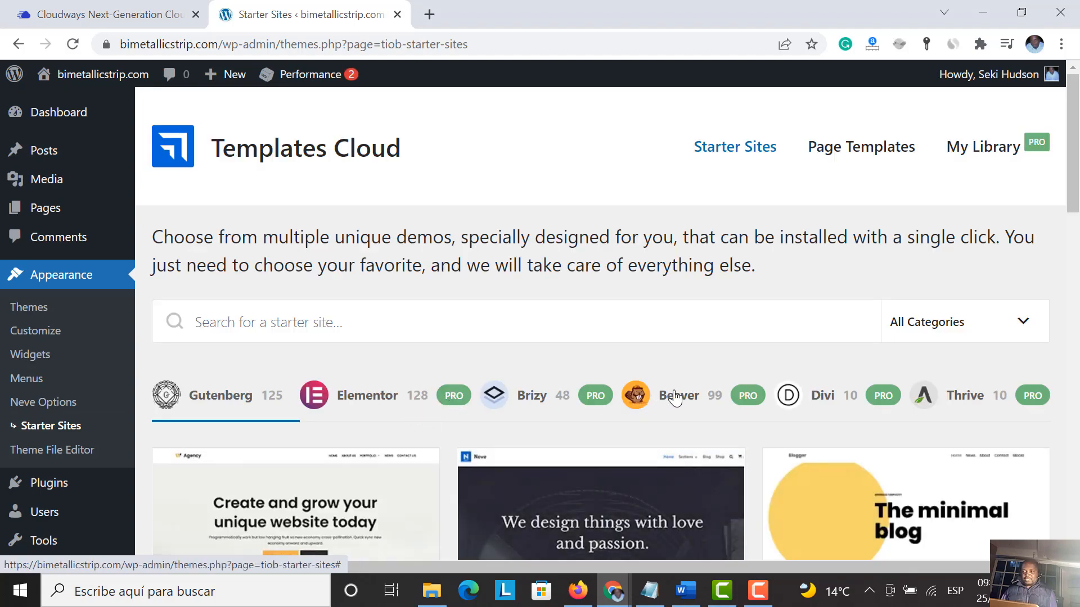
Step: Browse the Gutenberg starter sites from Web Agency, Original and Blogger down to Online Courses, Cake Shop and Doctors 2
scroll(844, 487, "down", 5)
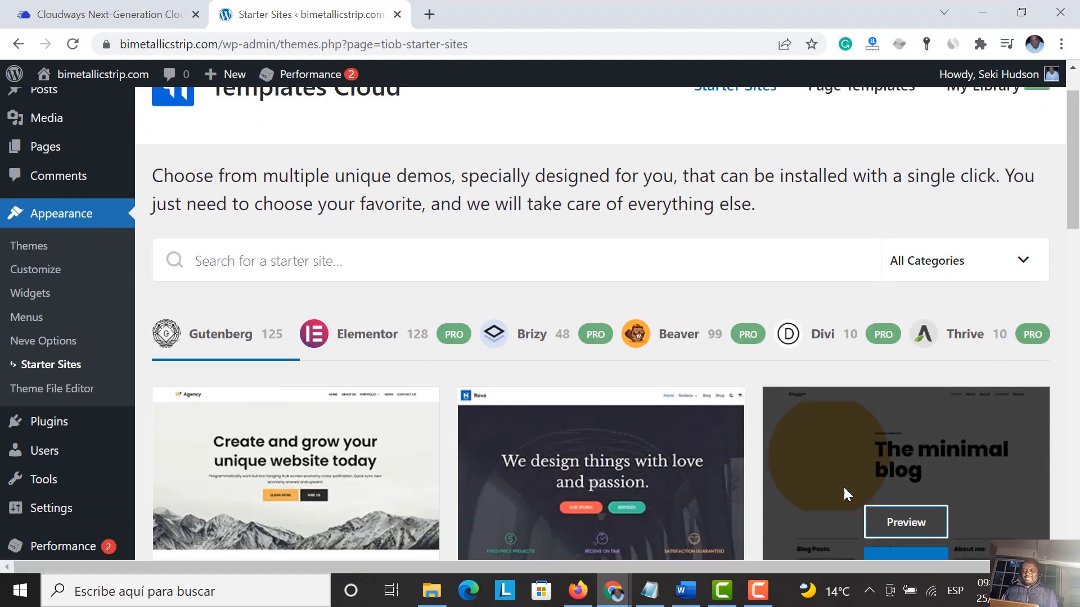
scroll(509, 407, "up", 5)
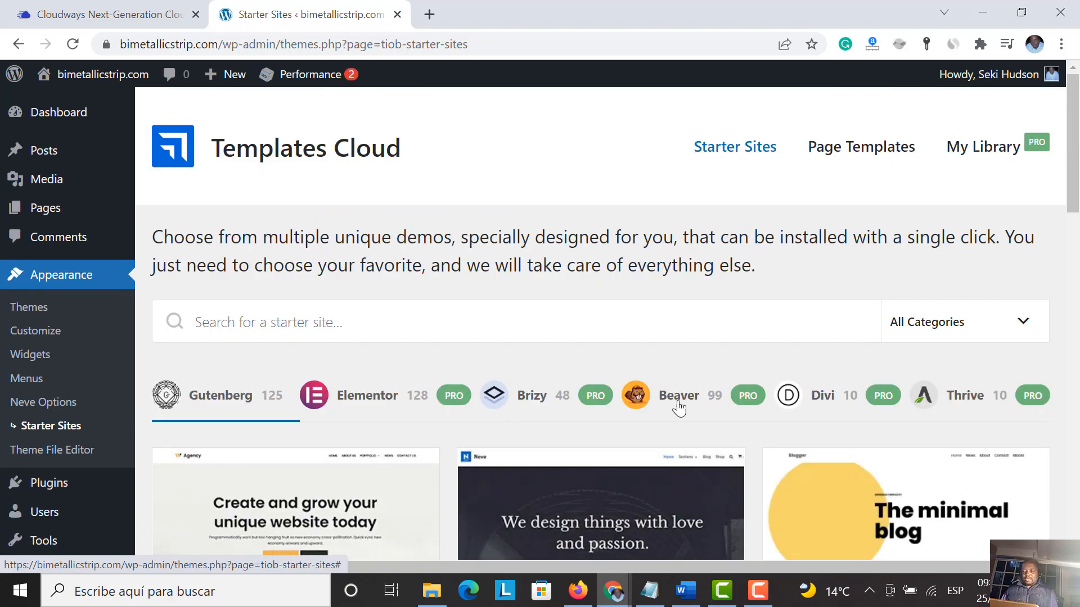
scroll(233, 410, "down", 2)
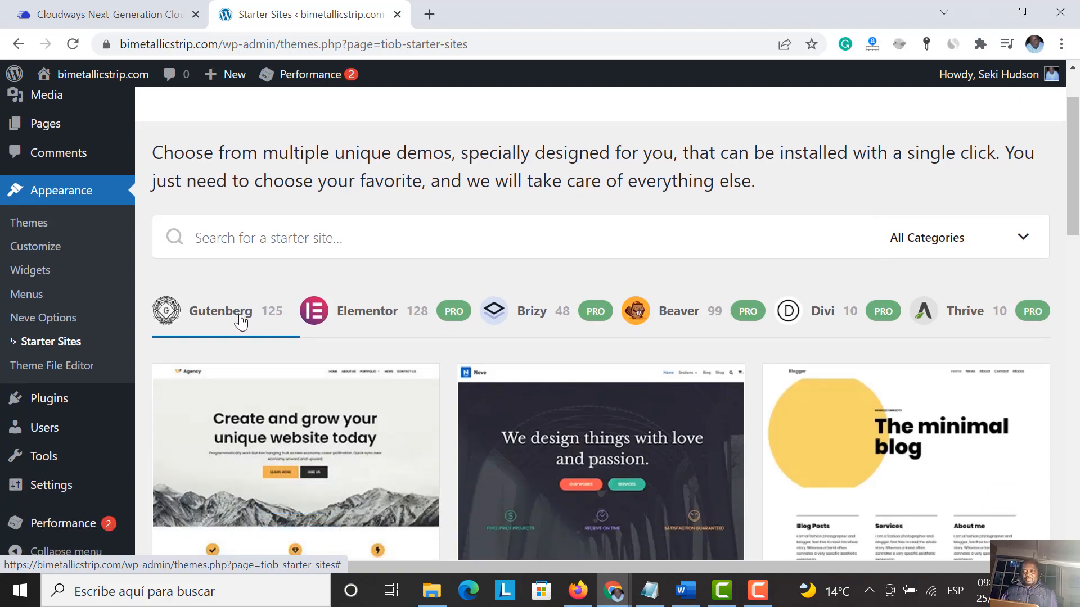
scroll(388, 398, "down", 7)
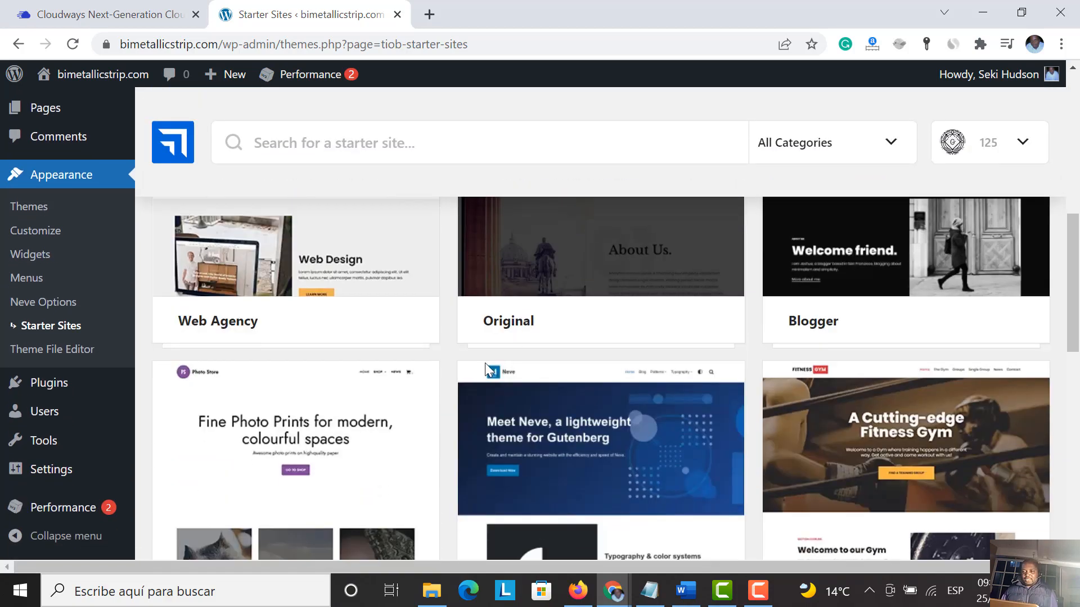
scroll(484, 363, "down", 8)
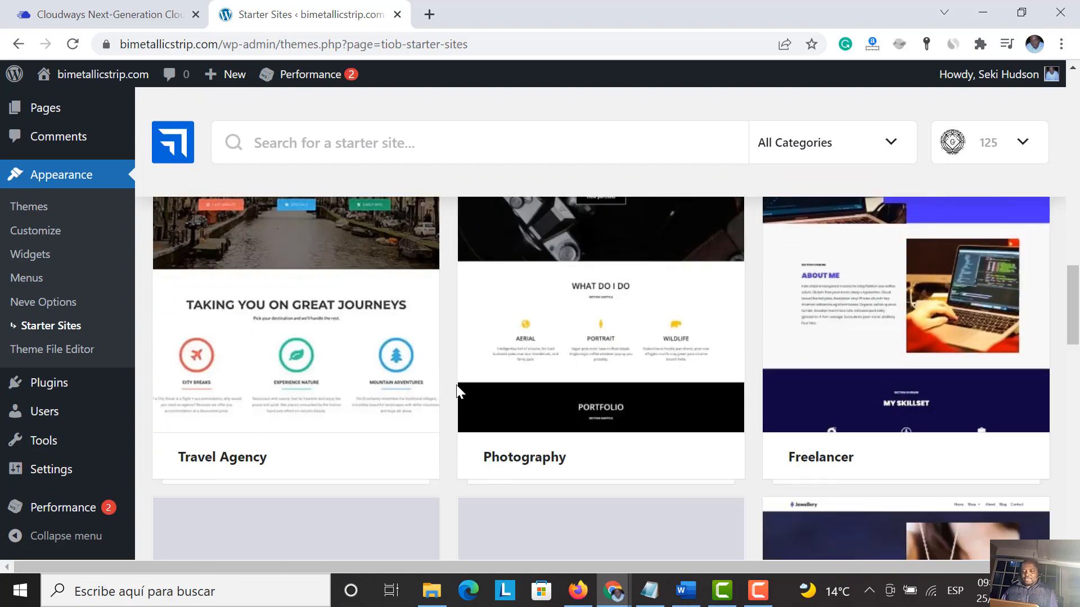
scroll(457, 388, "down", 4)
scroll(457, 387, "up", 6)
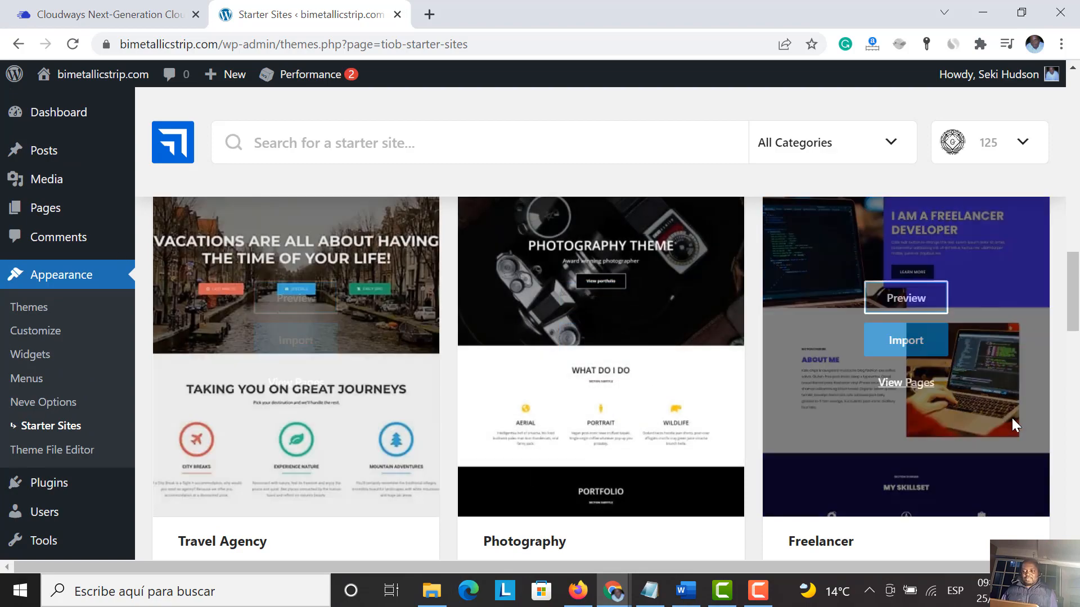
scroll(1013, 419, "down", 3)
scroll(842, 428, "down", 15)
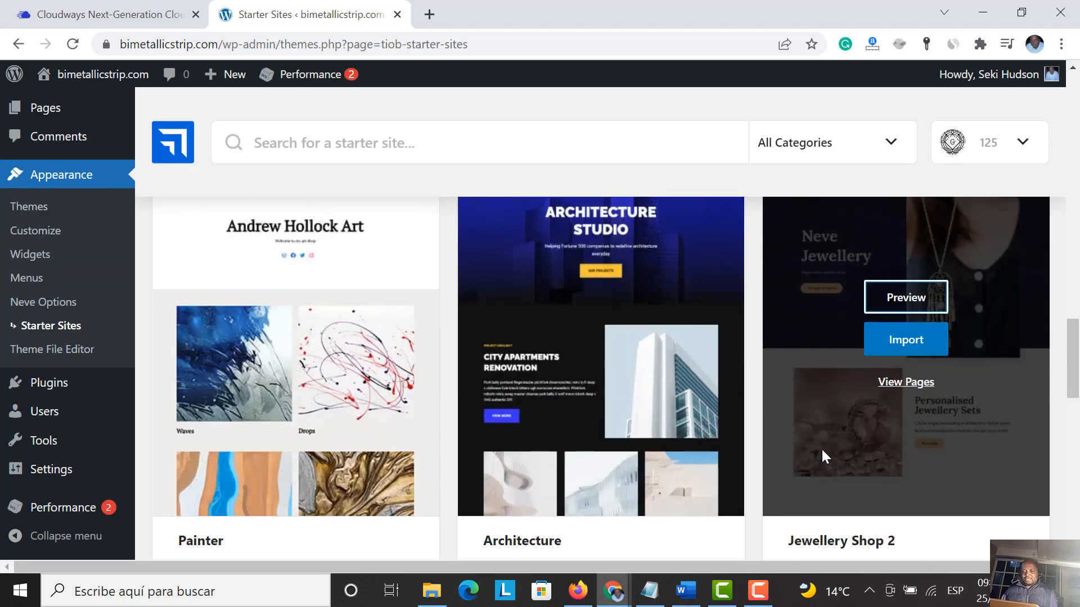
scroll(821, 450, "down", 7)
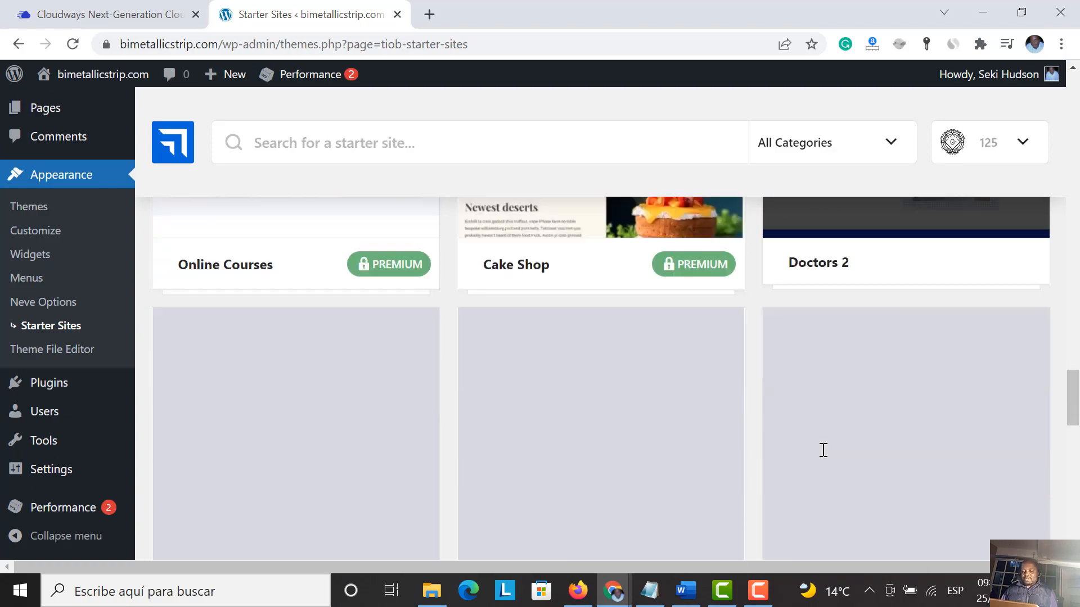
Step: Look again through the starter sites between Travel Agency and Real Estate and return to the start of the library
scroll(821, 447, "up", 2)
scroll(821, 448, "up", 15)
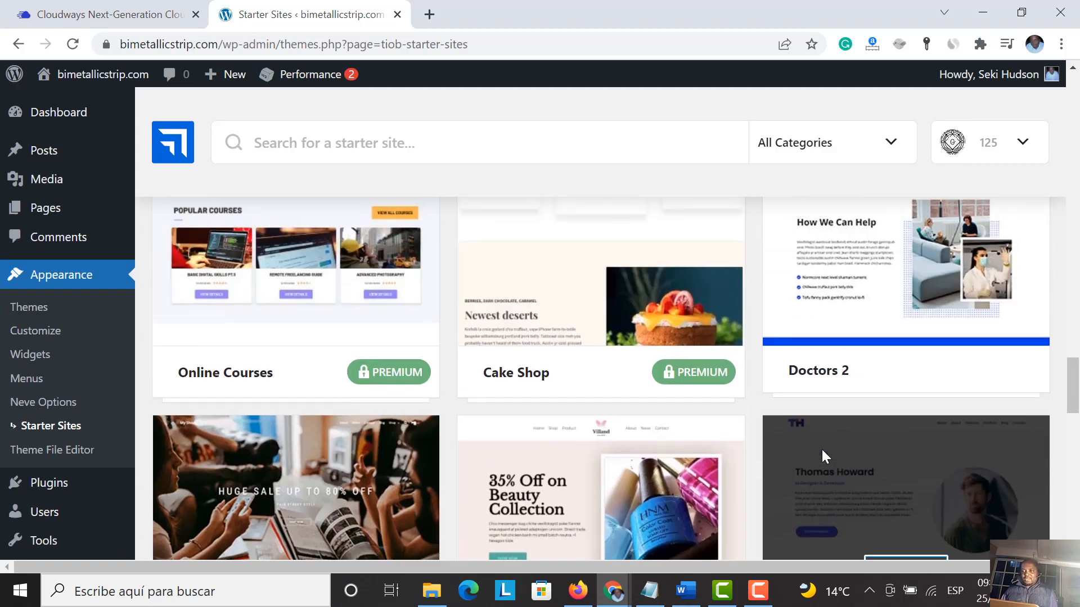
scroll(822, 450, "up", 5)
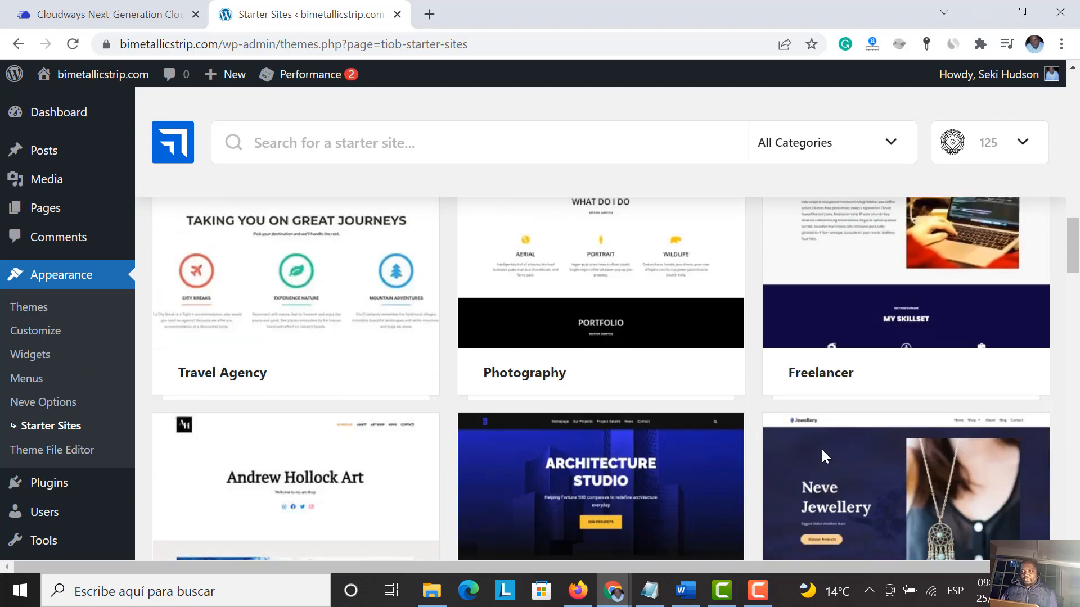
scroll(809, 392, "down", 10)
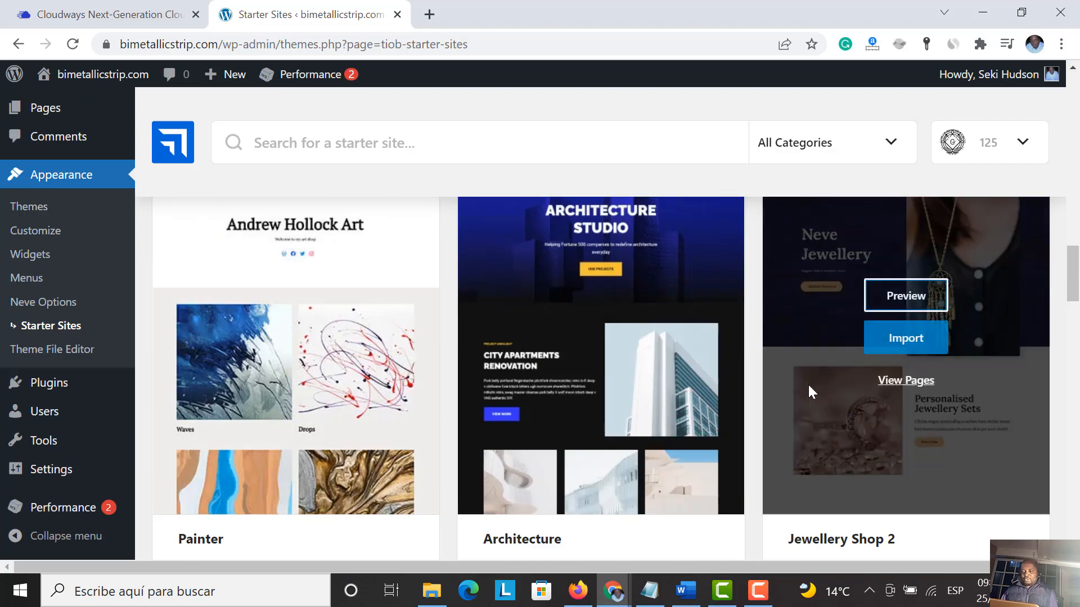
scroll(754, 415, "down", 5)
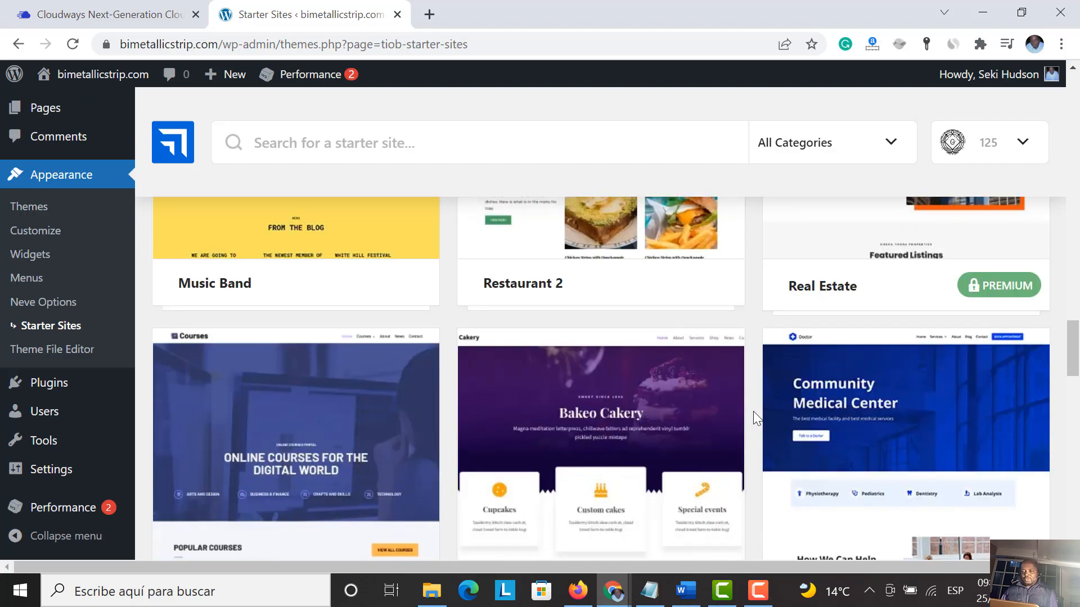
scroll(754, 415, "up", 5)
scroll(754, 413, "up", 15)
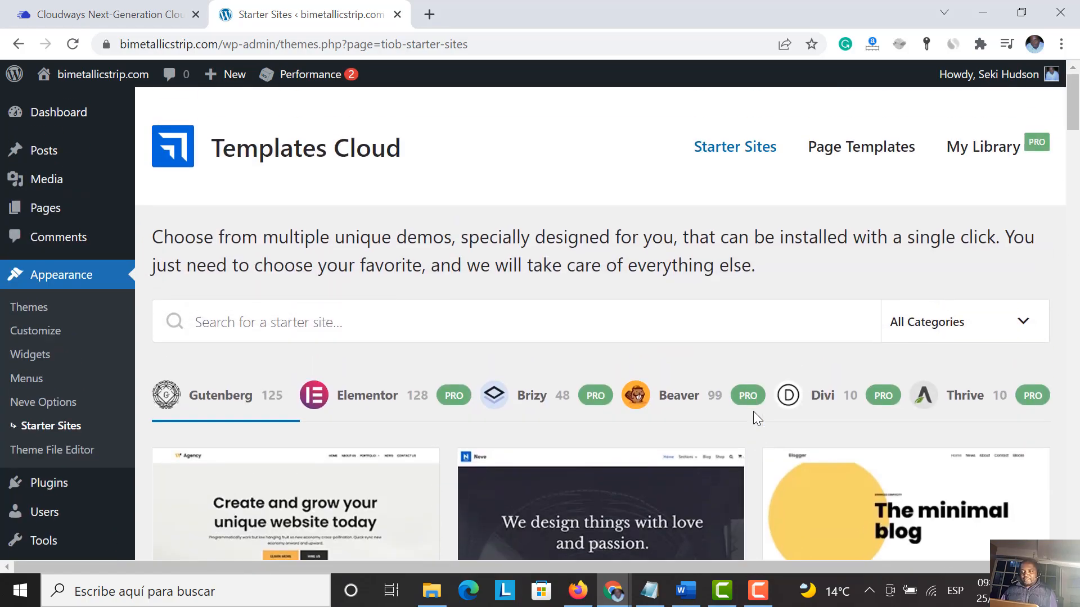
Step: Preview the Blogger starter site and look through its demo home page, including the About Me section
scroll(754, 411, "down", 2)
mouse_move(945, 343)
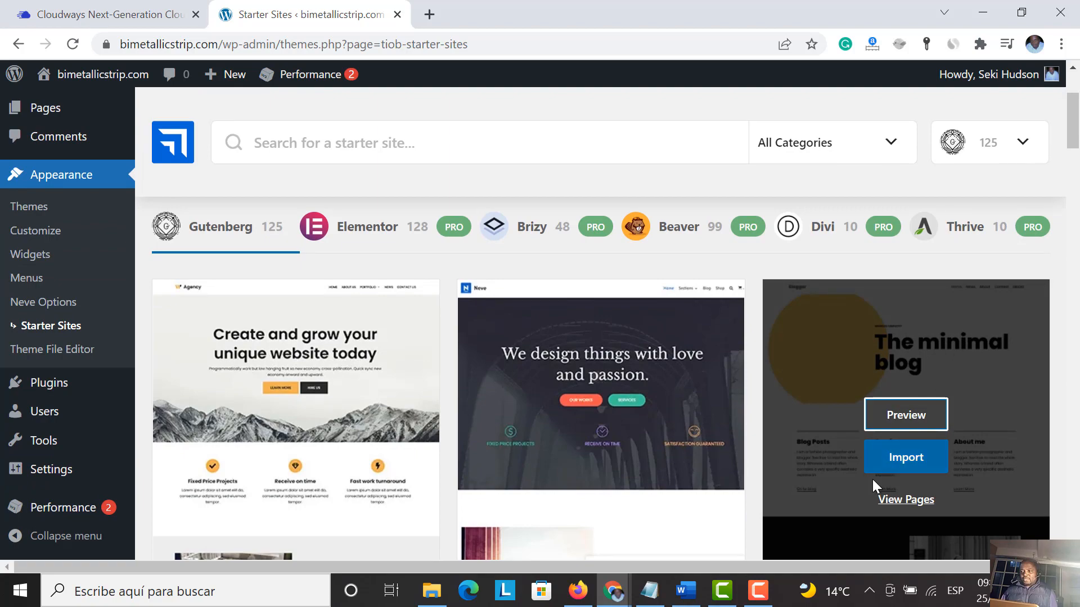
scroll(842, 379, "up", 3)
scroll(838, 452, "down", 4)
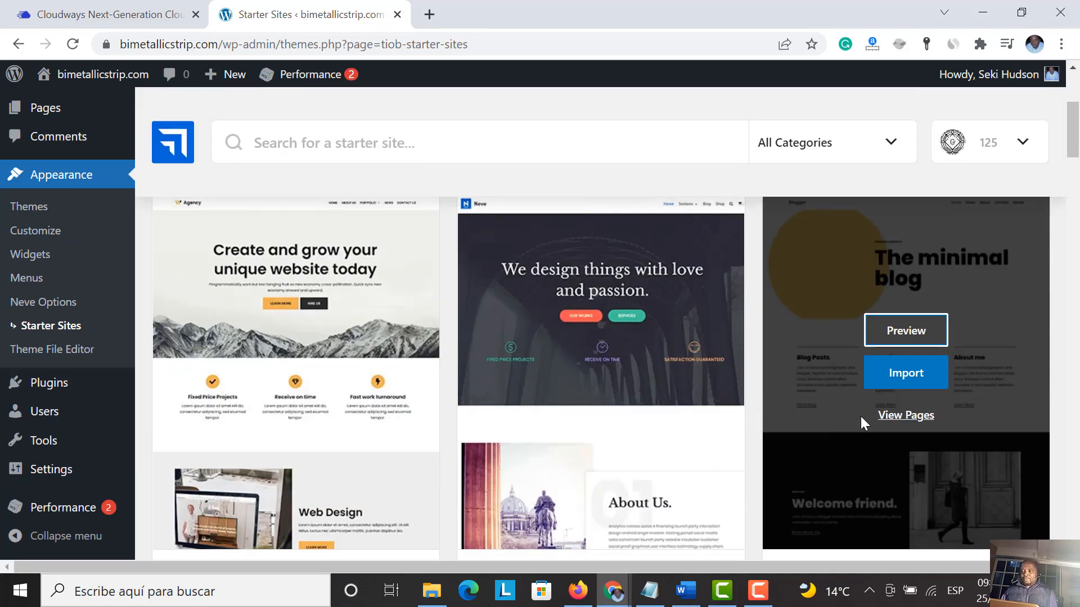
left_click(905, 333)
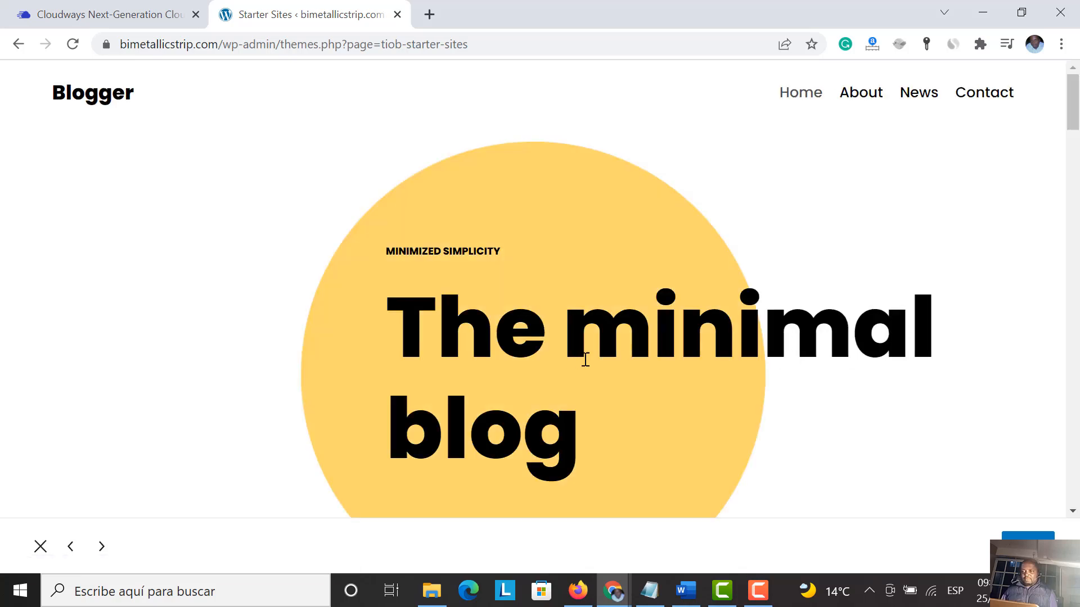
scroll(605, 427, "down", 15)
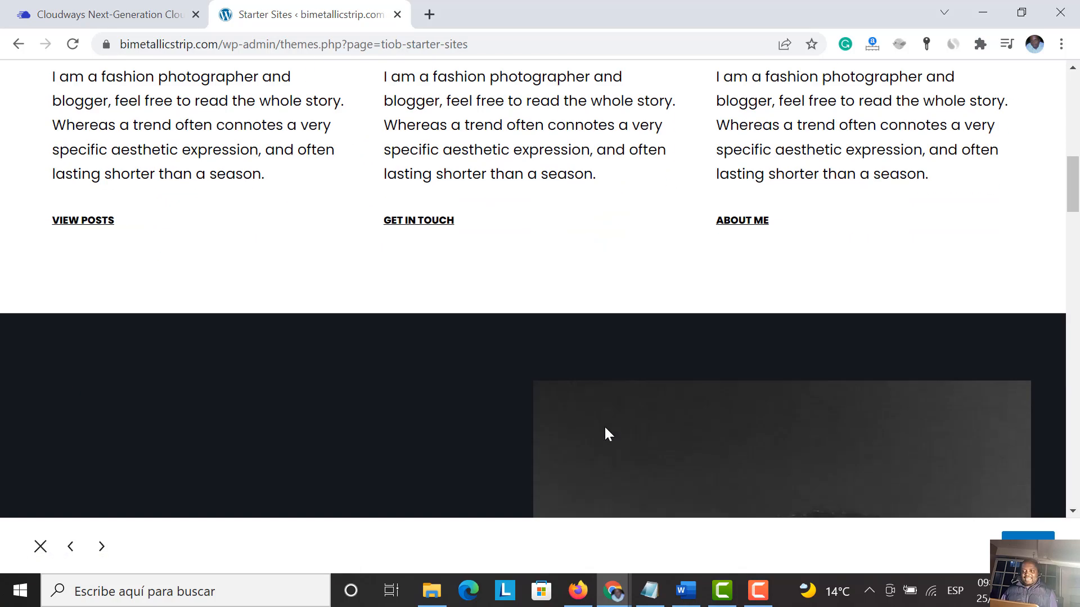
scroll(606, 430, "down", 4)
scroll(605, 430, "up", 6)
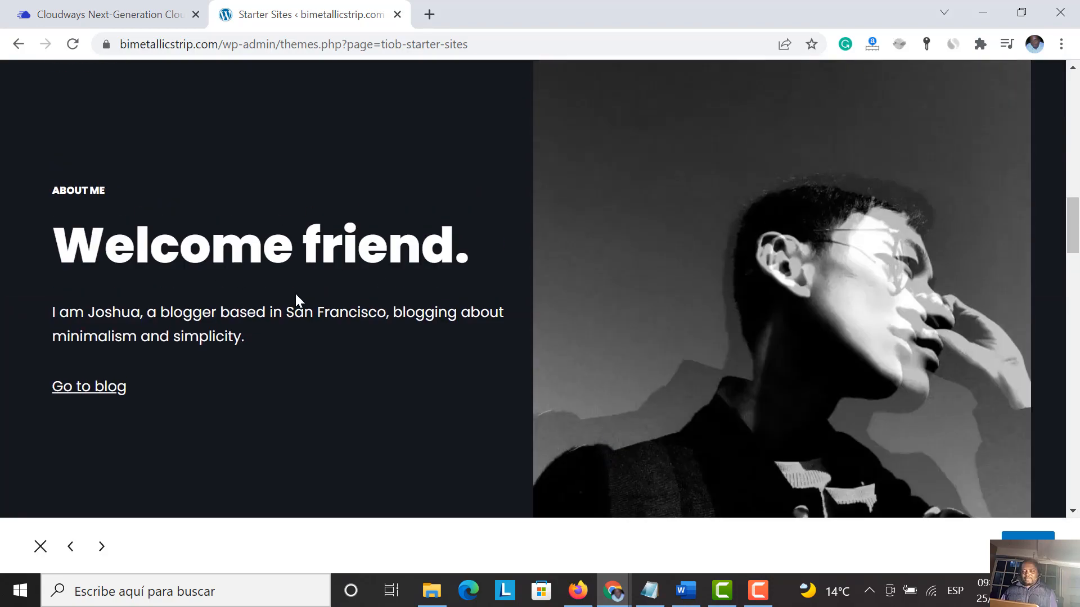
scroll(349, 329, "up", 15)
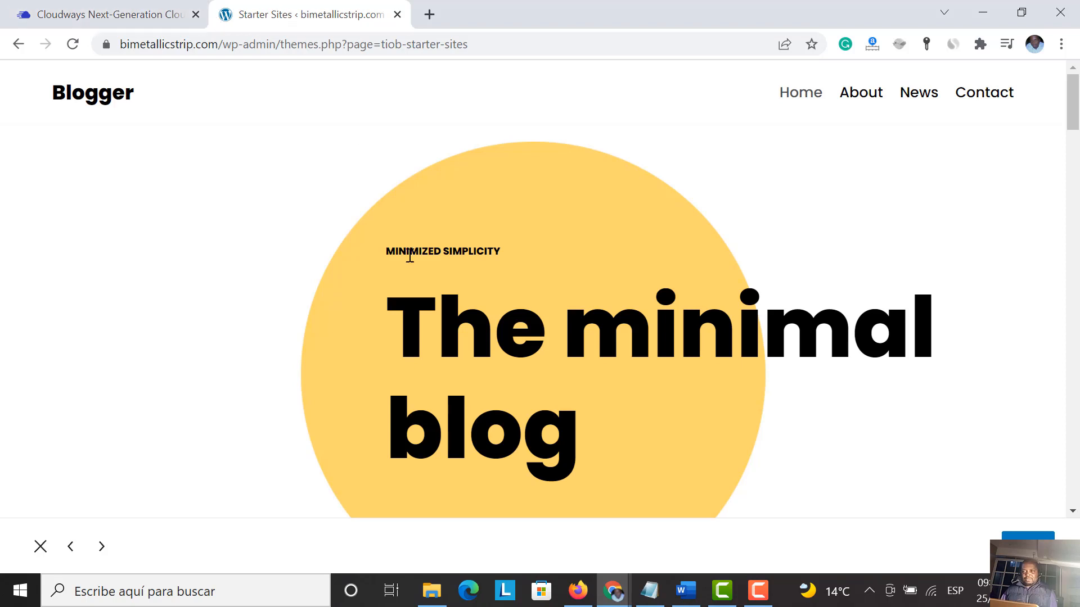
scroll(873, 491, "down", 3)
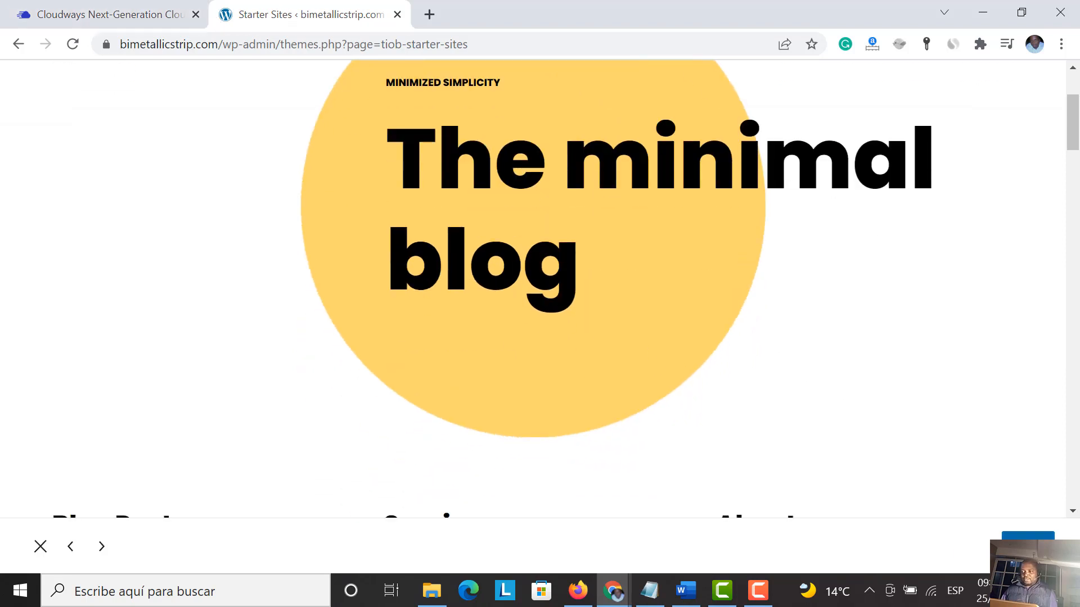
Step: Import Blogger as a complete site with its content, customizer settings, widgets and the WPForms and Otter plugins
left_click(1028, 535)
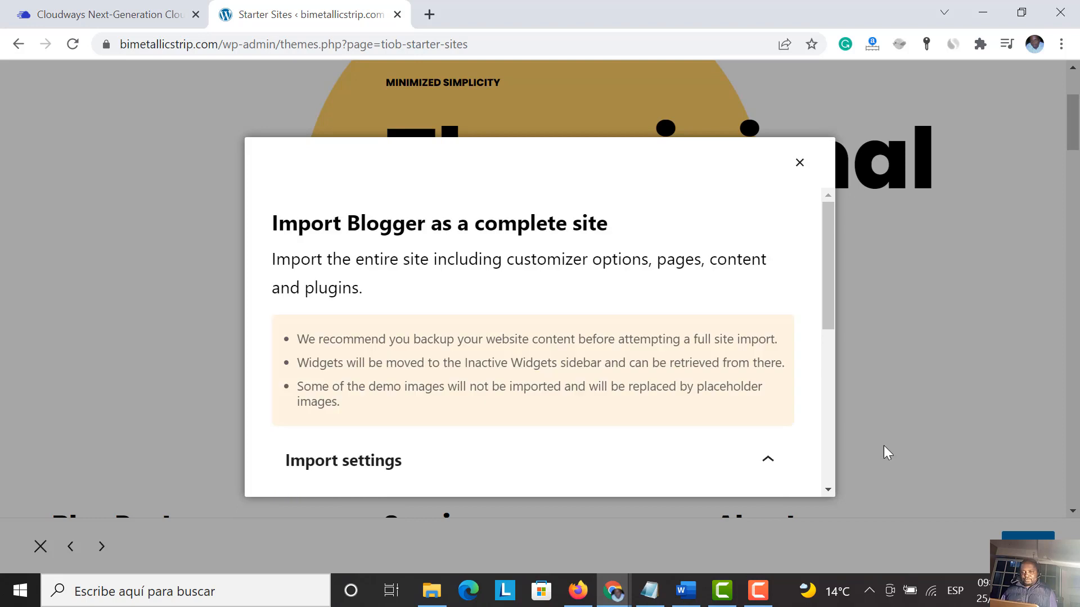
scroll(692, 312, "down", 6)
scroll(692, 314, "up", 2)
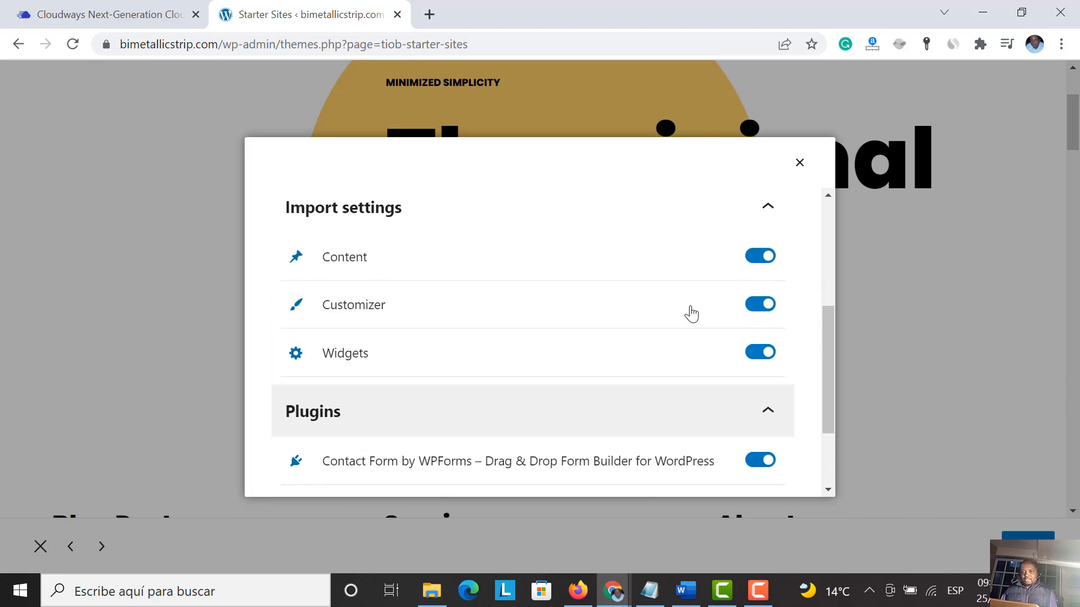
scroll(691, 311, "down", 2)
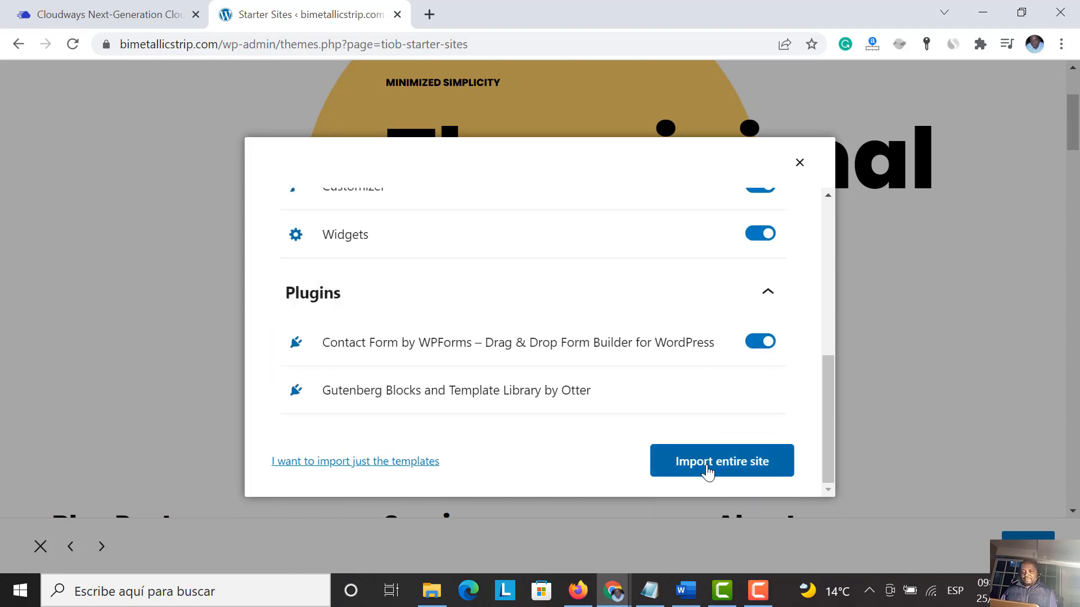
left_click(708, 472)
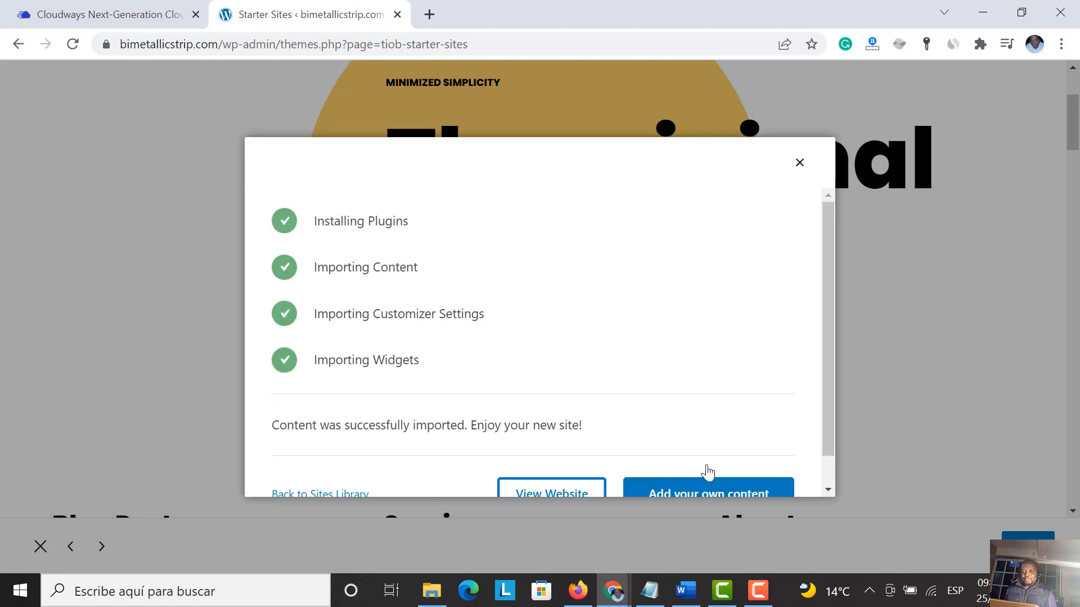
Step: View the imported website and look through its home page down to the footer and back to the header
scroll(706, 475, "down", 1)
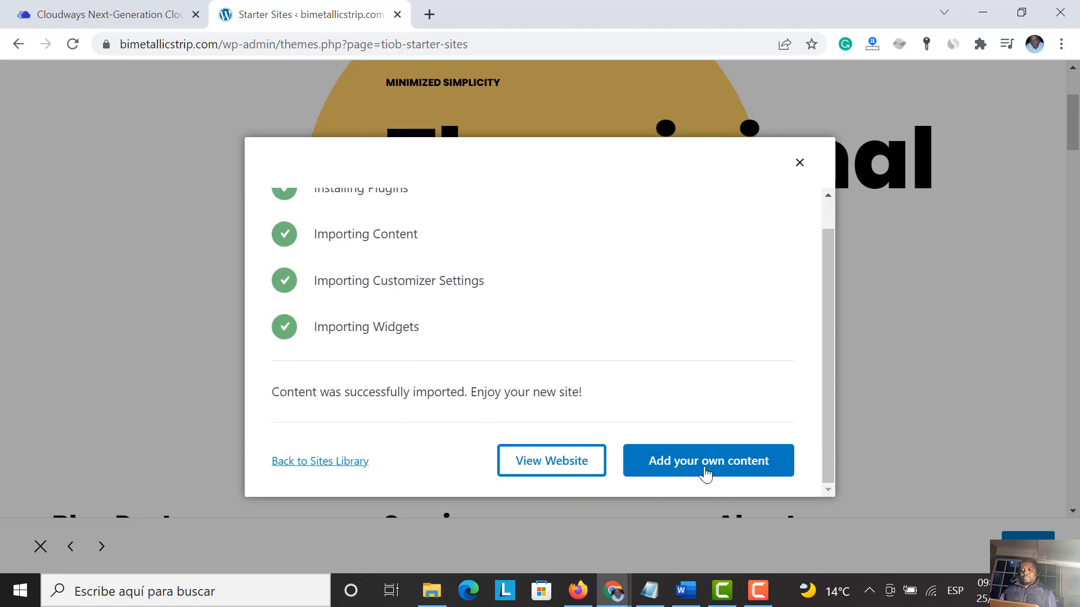
left_click(574, 461)
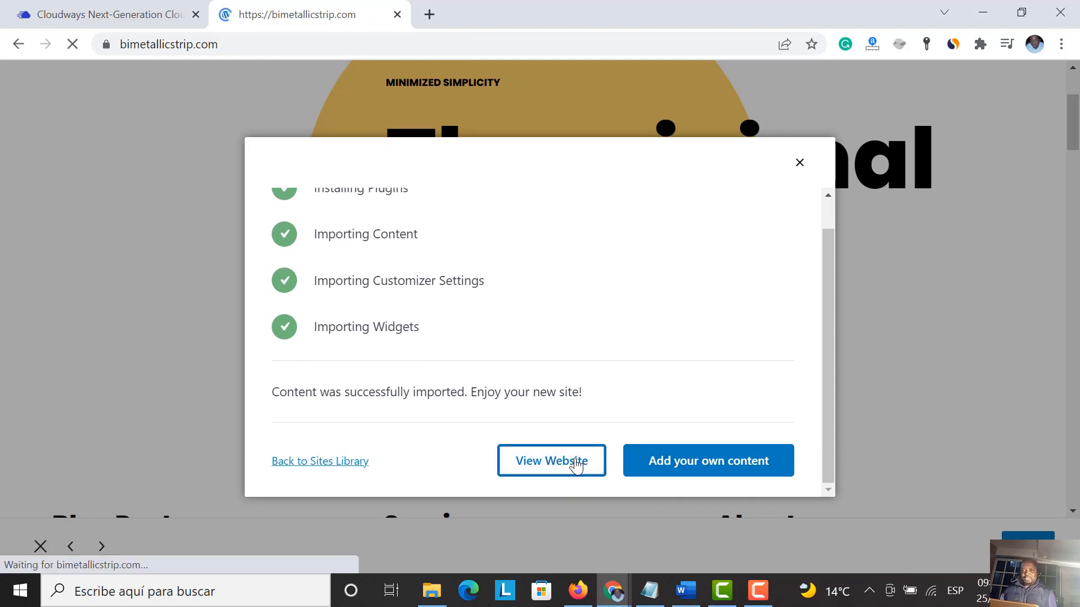
scroll(596, 304, "down", 20)
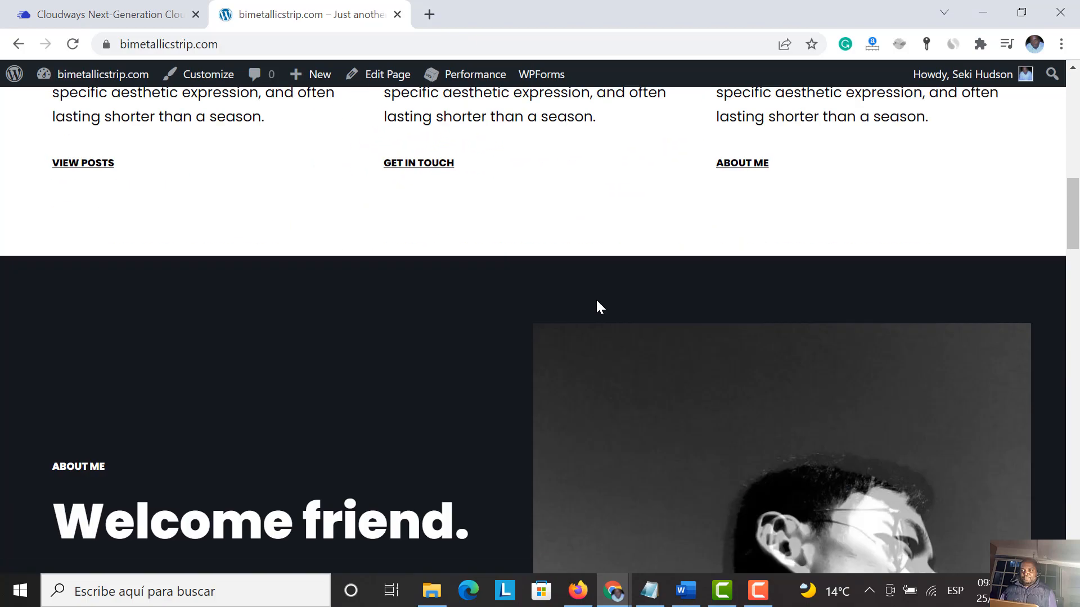
scroll(597, 306, "down", 20)
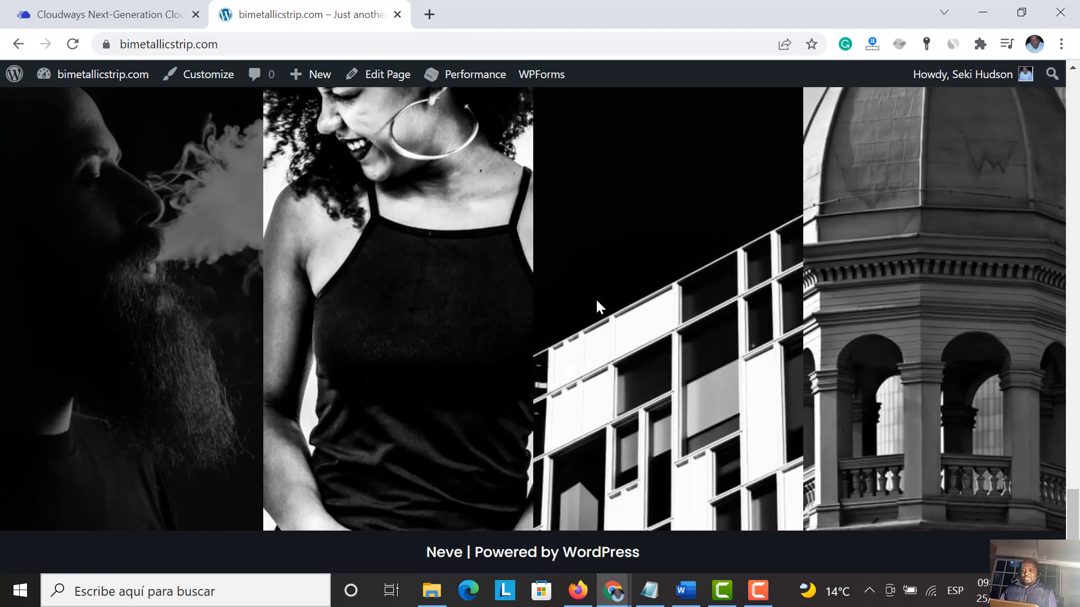
left_click_drag(1071, 502, 1043, 113)
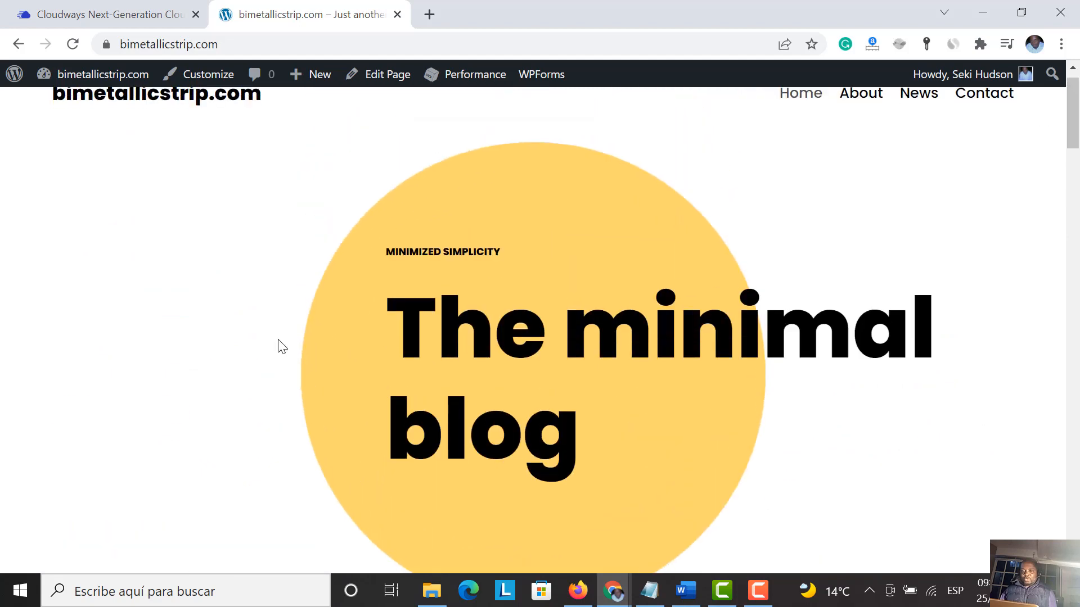
scroll(530, 380, "down", 3)
scroll(530, 380, "up", 4)
Step: Go to the site's WordPress dashboard and look through its Neve and welcome panels
mouse_move(89, 81)
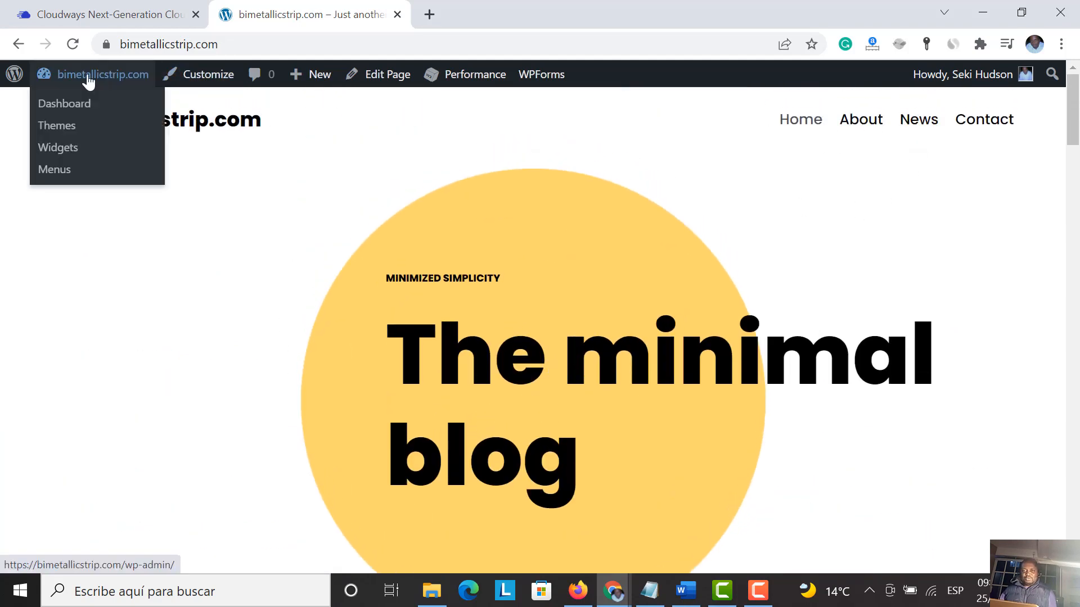
left_click(63, 105)
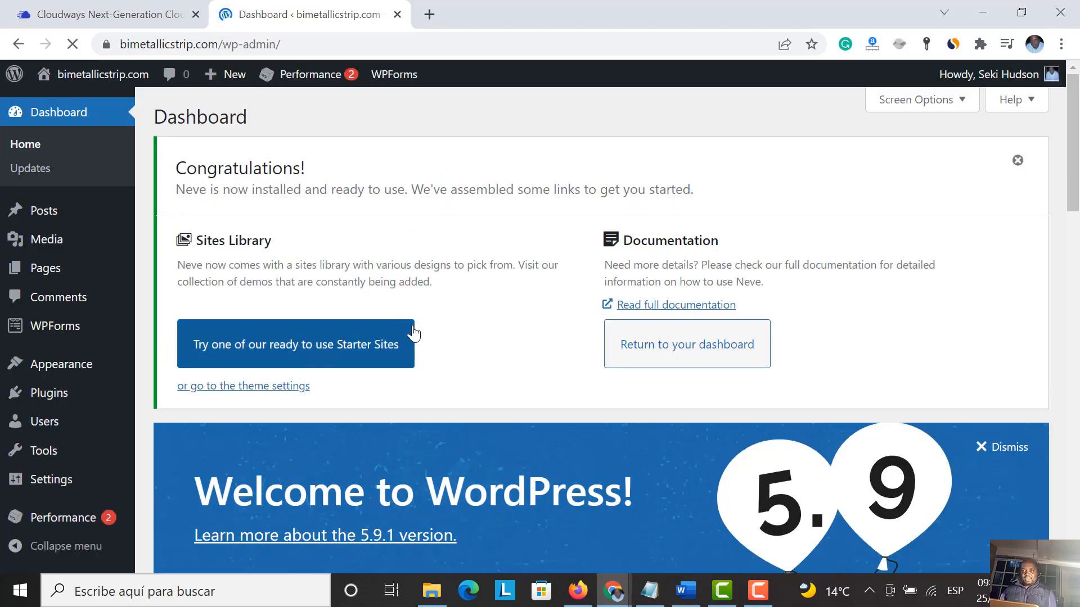
scroll(415, 333, "down", 10)
scroll(415, 332, "up", 5)
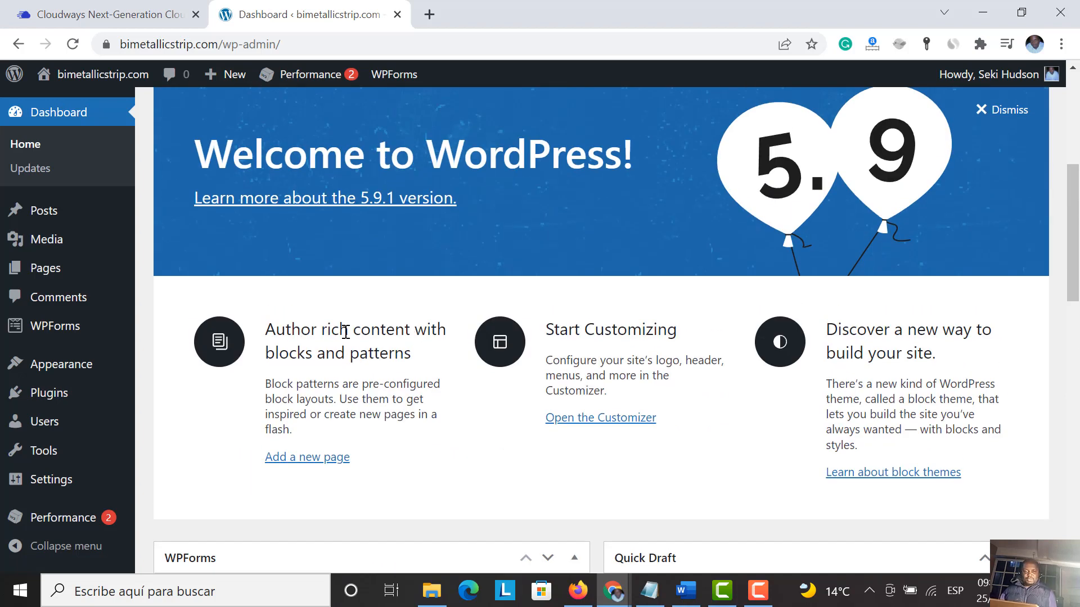
scroll(152, 332, "up", 4)
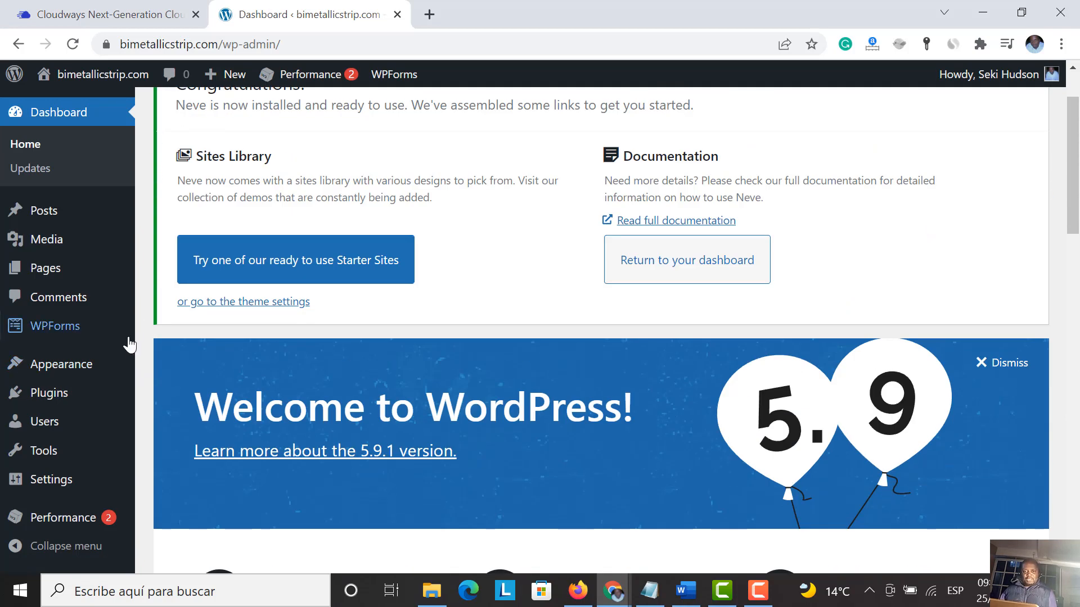
Step: Open the Customizer for the Neve theme and close the Cloudways browser tab
mouse_move(88, 364)
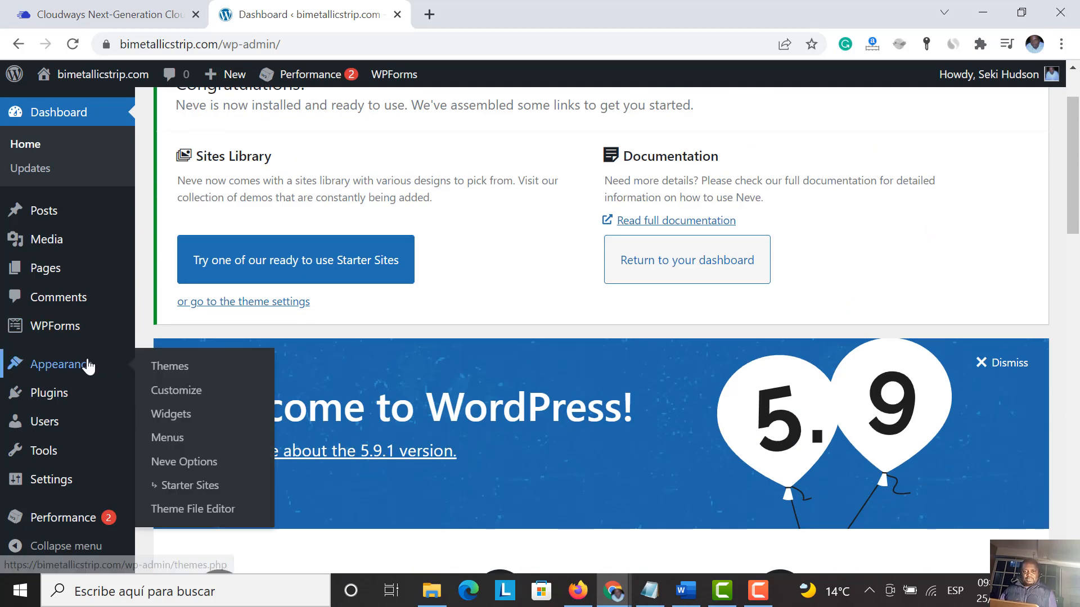
left_click(179, 395)
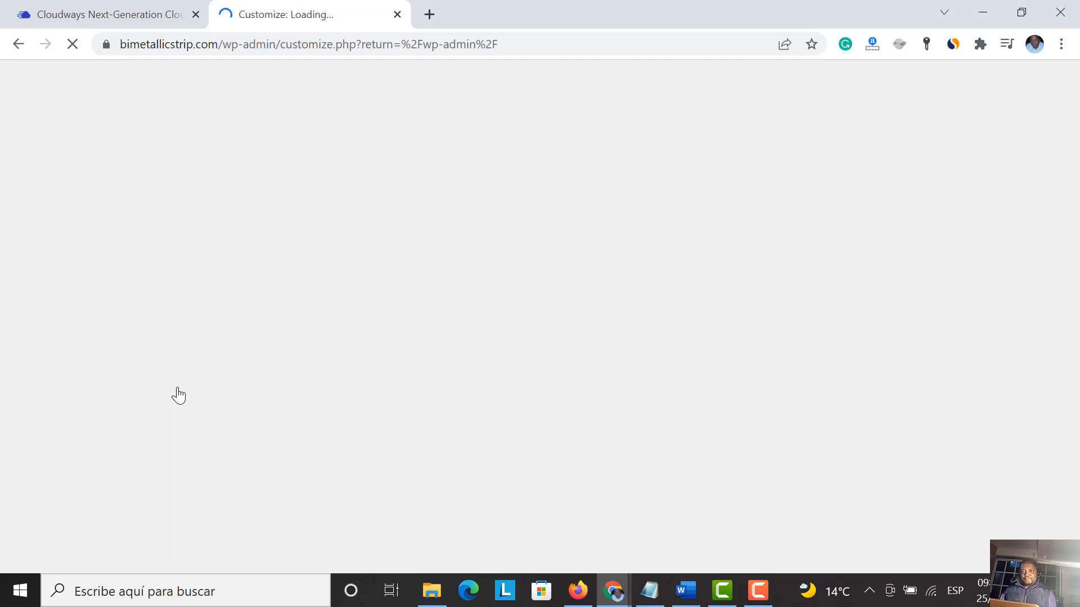
left_click(196, 14)
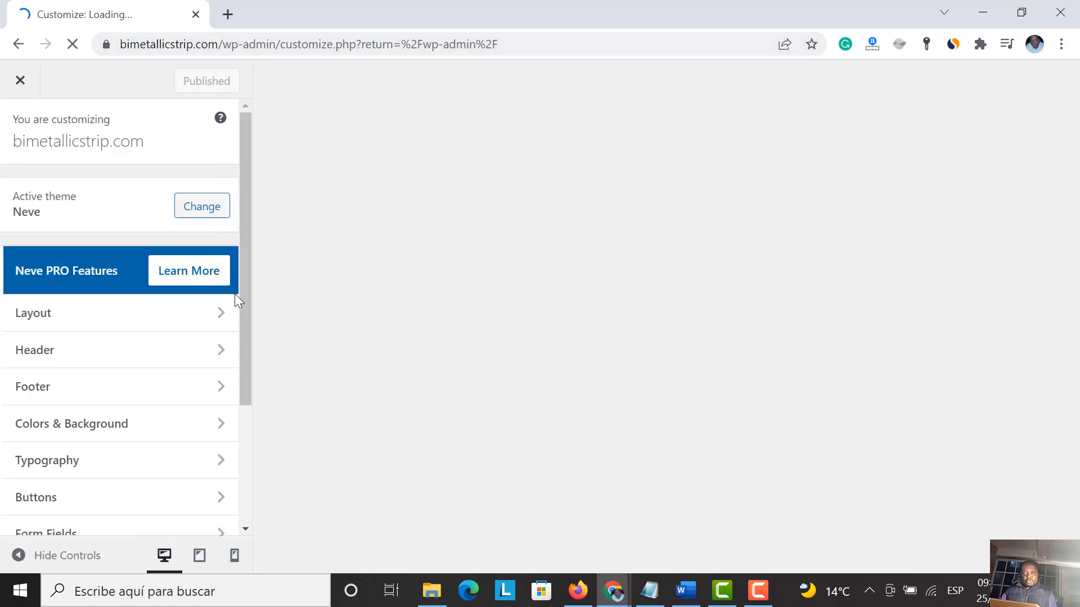
Step: Look through the home page preview in the Customizer from the header down to the About Me section
scroll(248, 305, "down", 3)
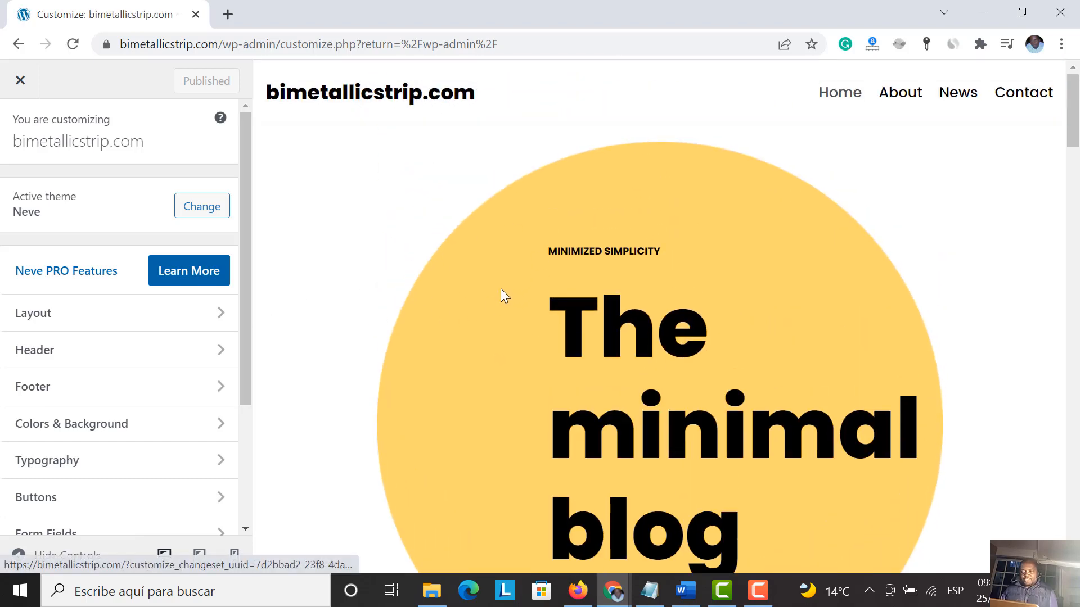
scroll(521, 274, "down", 15)
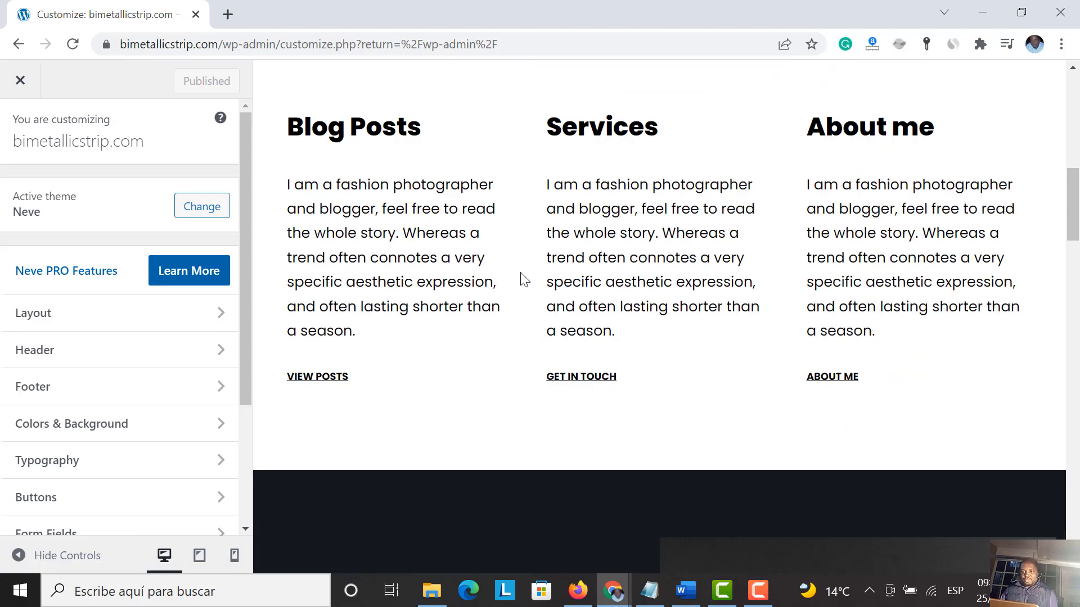
scroll(521, 273, "up", 12)
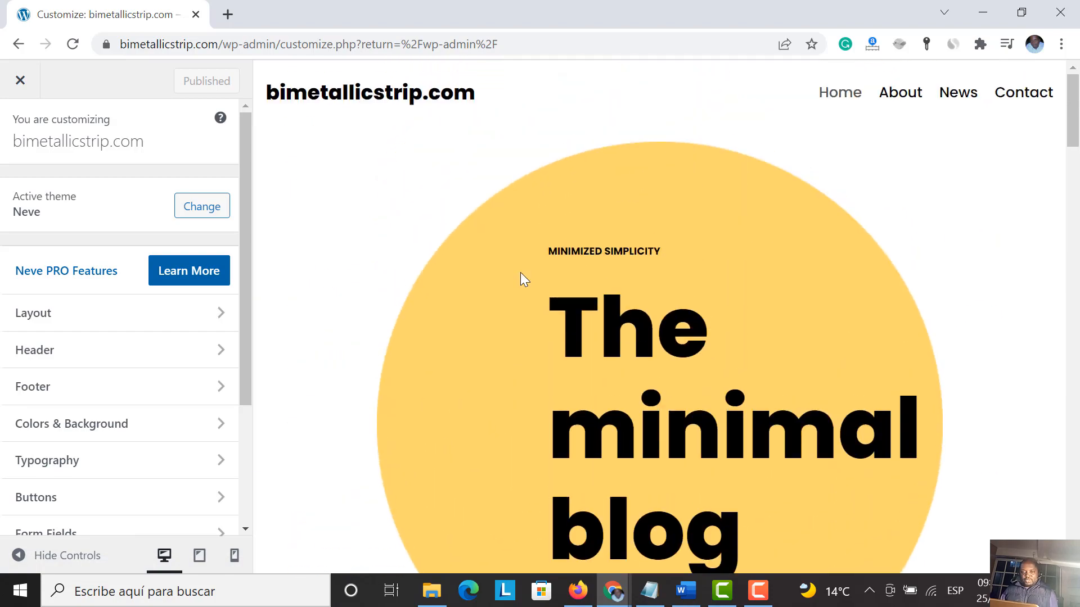
scroll(521, 274, "down", 4)
scroll(520, 274, "up", 3)
scroll(444, 307, "down", 8)
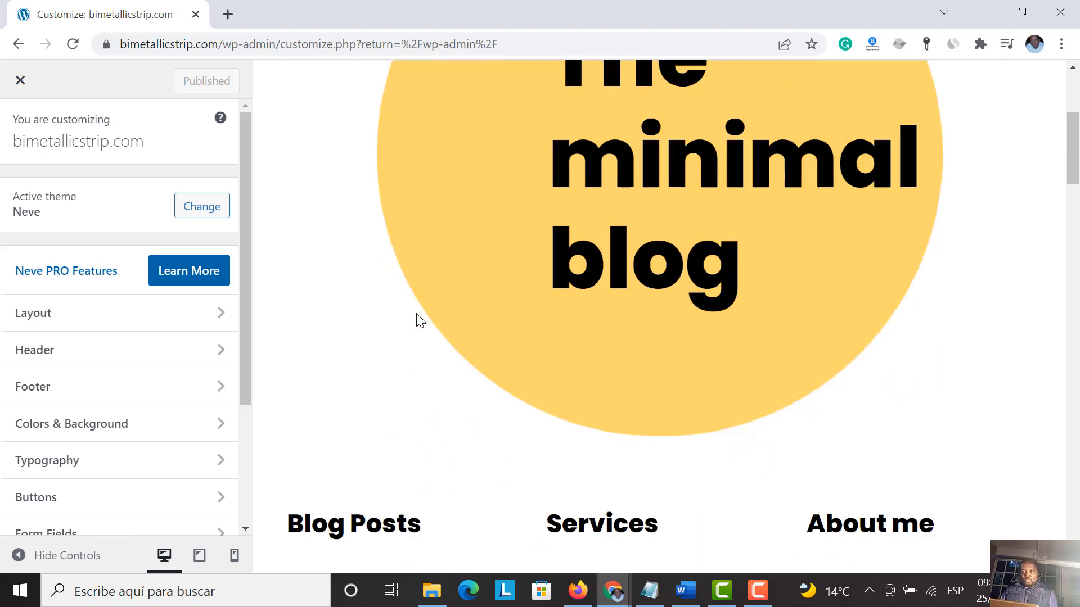
scroll(419, 320, "down", 4)
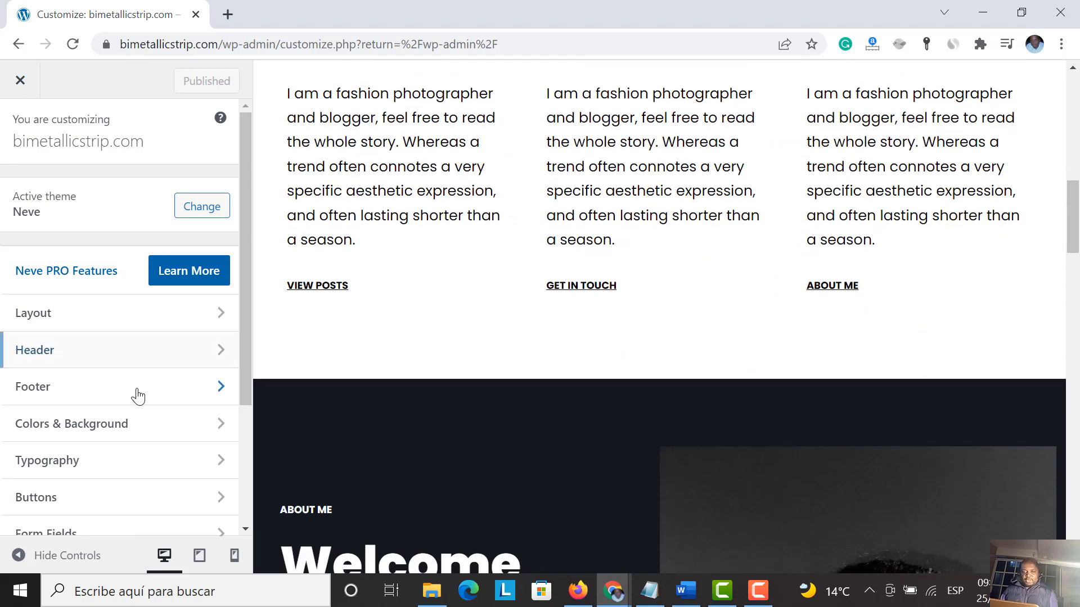
Step: Review the Layout's Container settings, including container width and container styles, and return to the Layout options
left_click(69, 329)
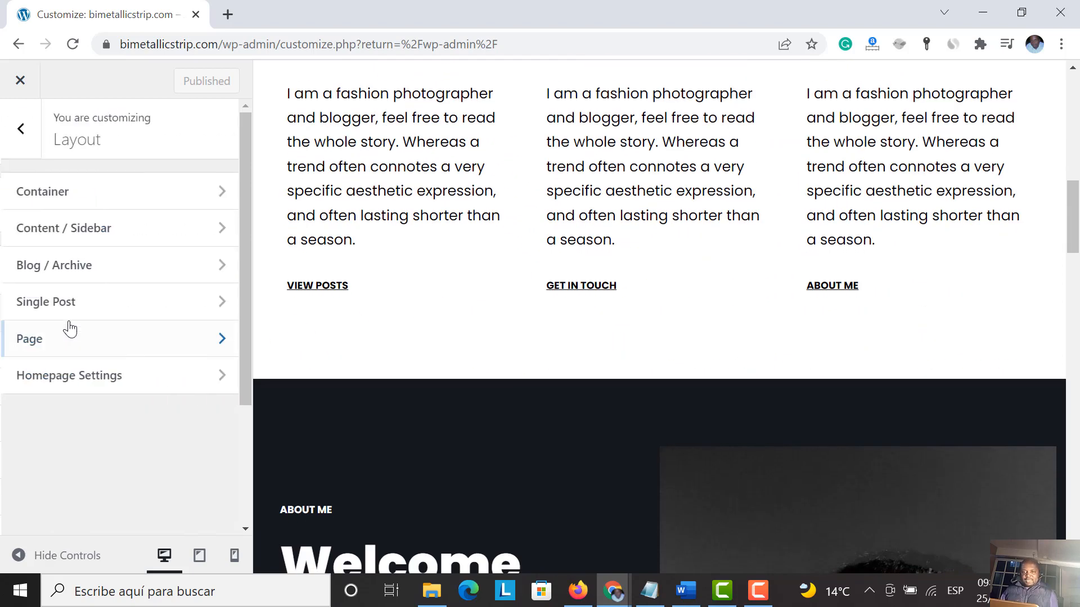
left_click(86, 207)
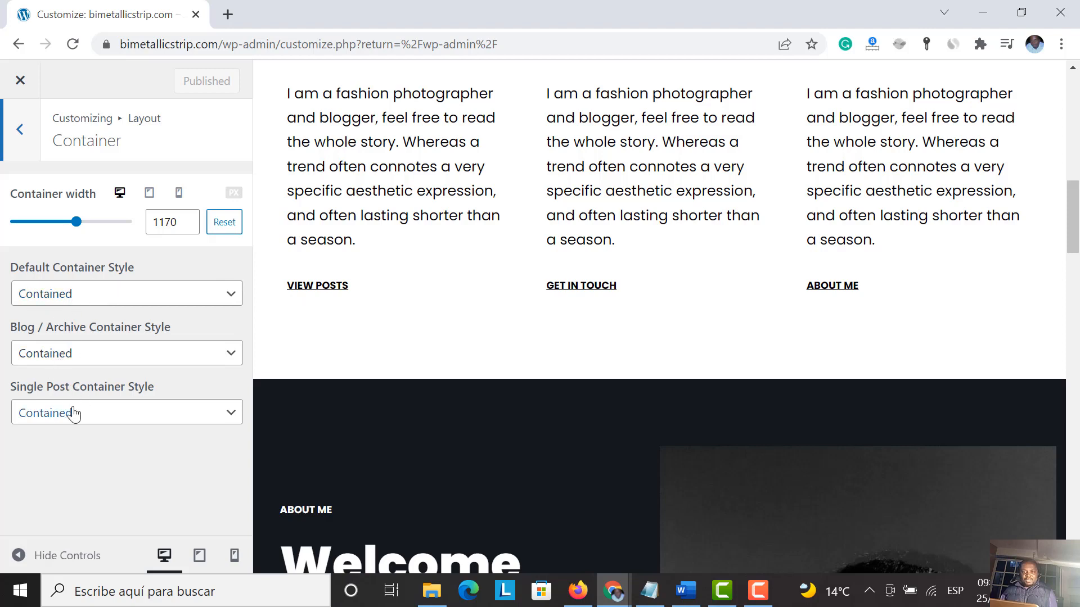
left_click(21, 135)
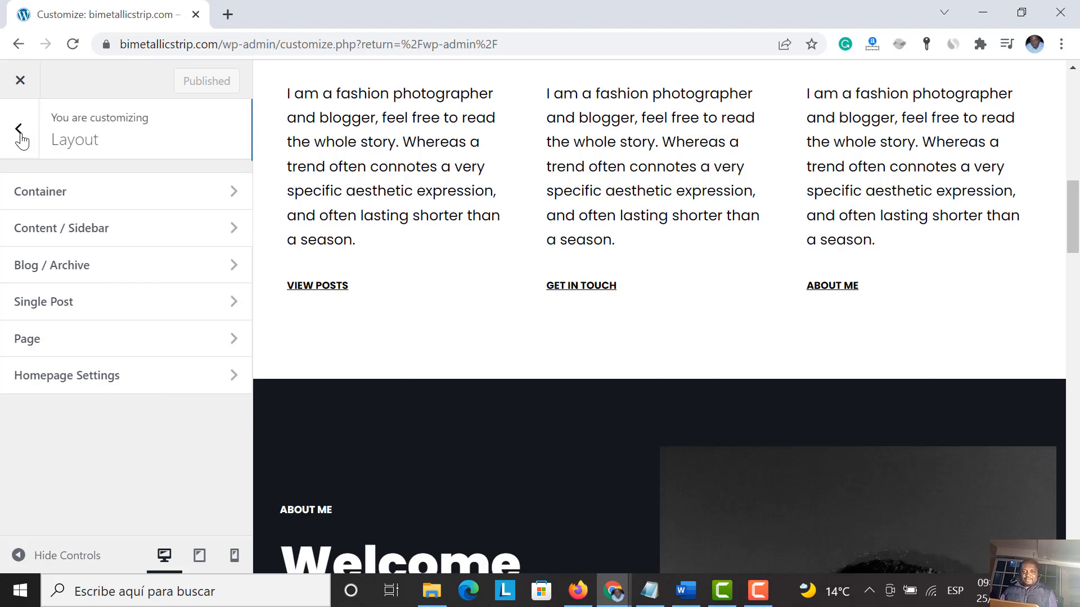
Step: Open the Content / Sidebar layout settings and look over the upper part of the home page preview
left_click(75, 243)
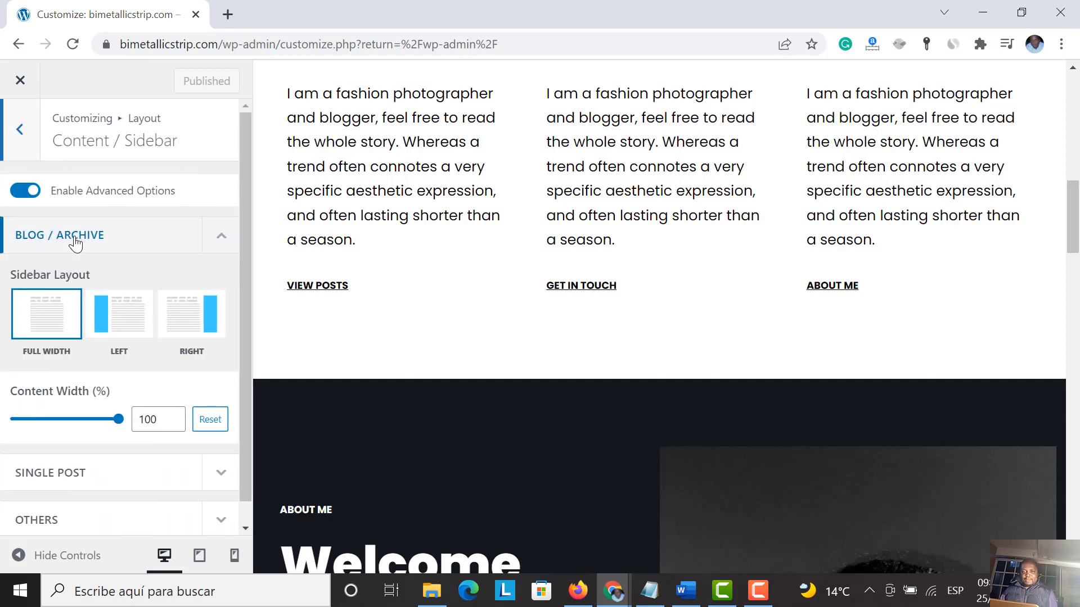
scroll(882, 371, "up", 10)
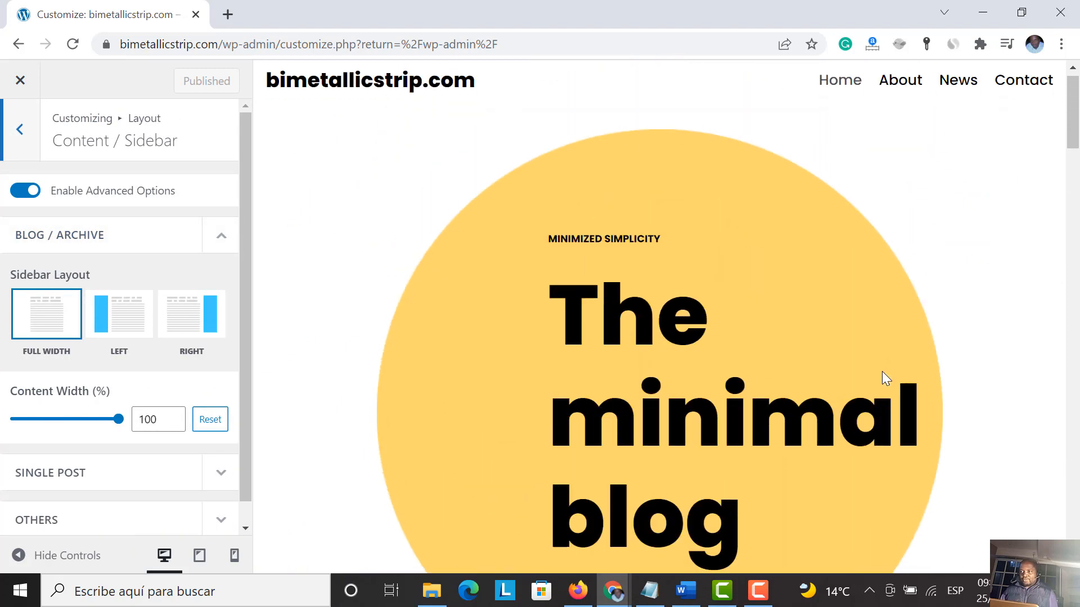
scroll(881, 371, "down", 8)
scroll(886, 378, "up", 2)
scroll(886, 378, "up", 6)
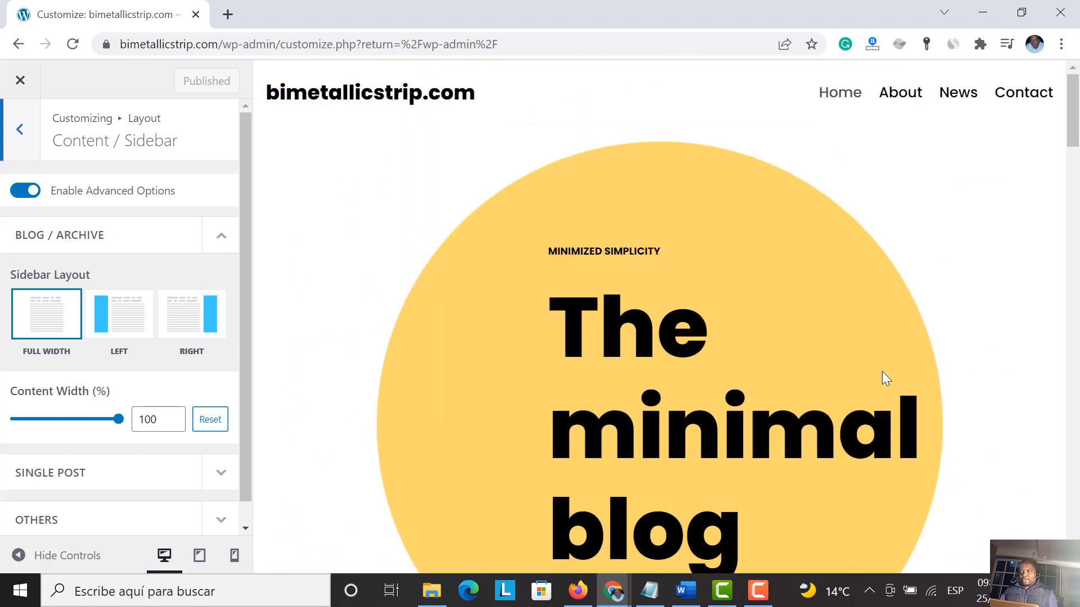
Step: Preview the News page and its Join Zabibas Global Giveaway post, and examine the post's content and sidebar
left_click(953, 107)
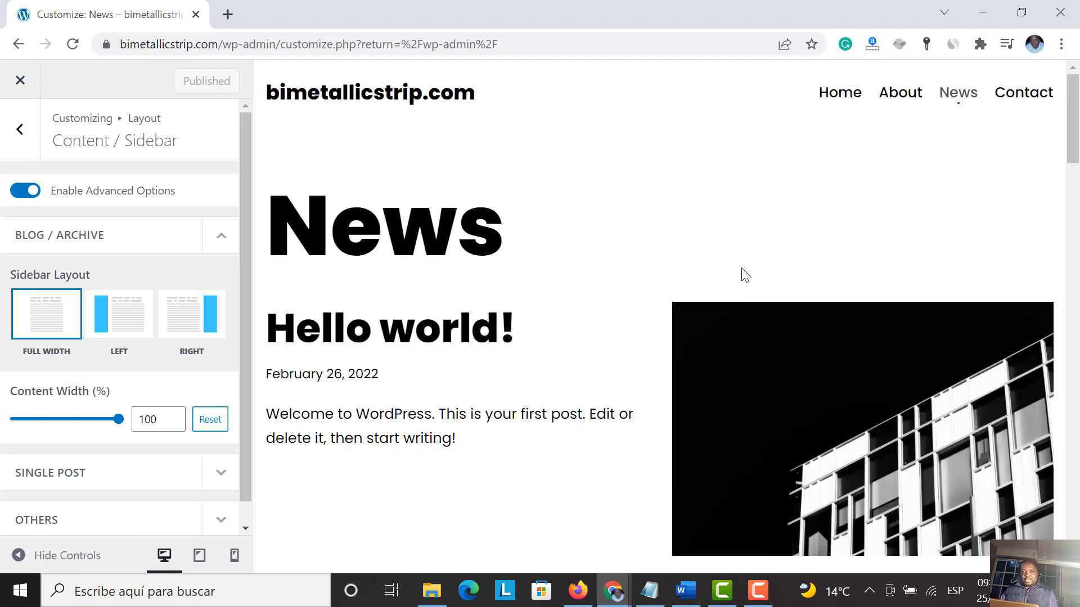
scroll(411, 334, "down", 6)
scroll(411, 334, "down", 6)
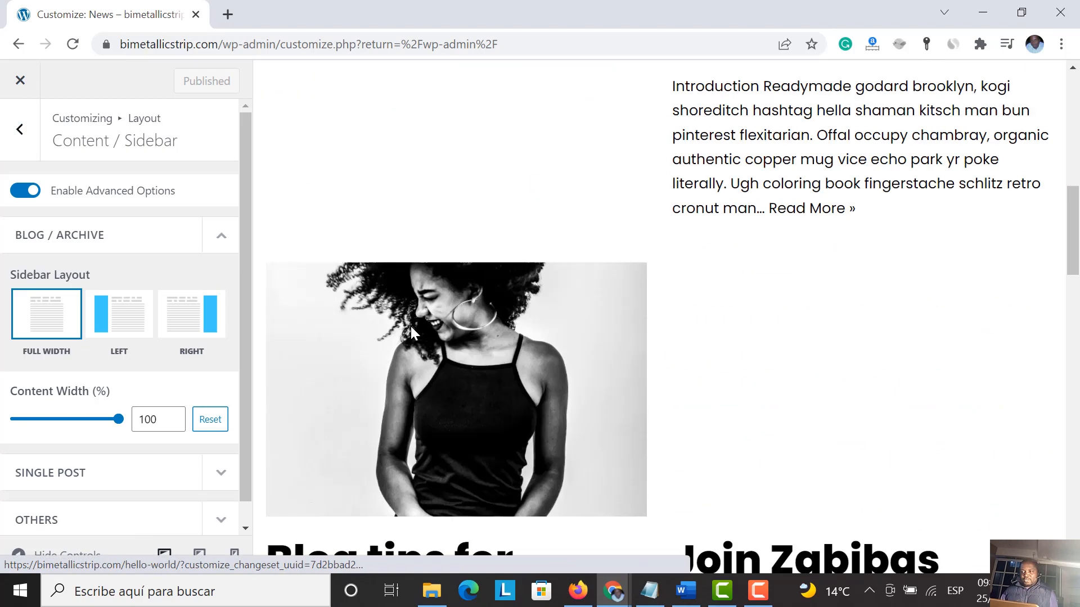
left_click(714, 537)
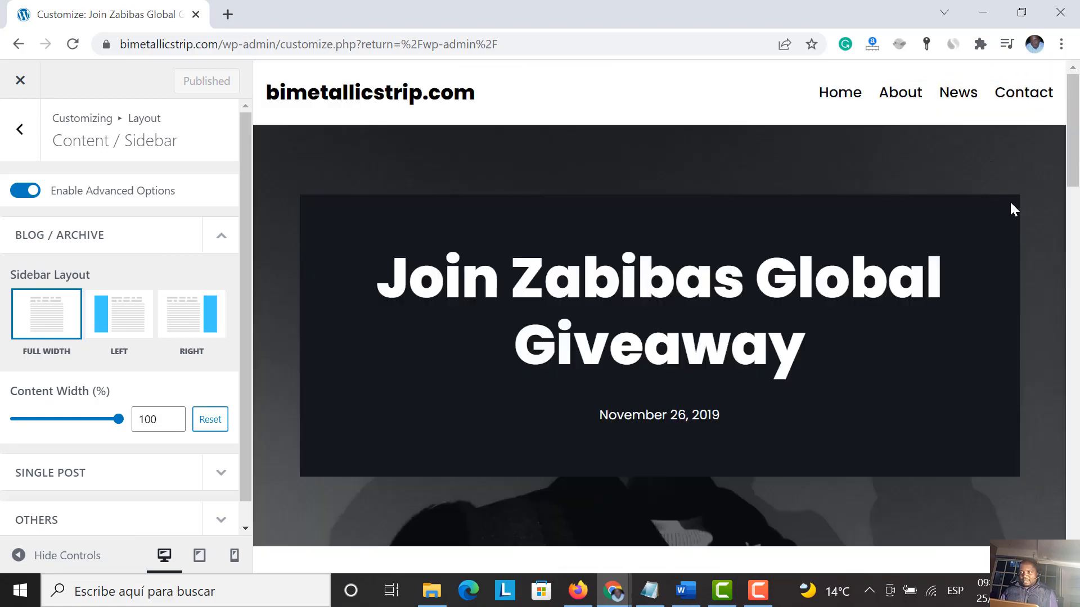
scroll(1010, 209, "down", 6)
scroll(912, 435, "down", 3)
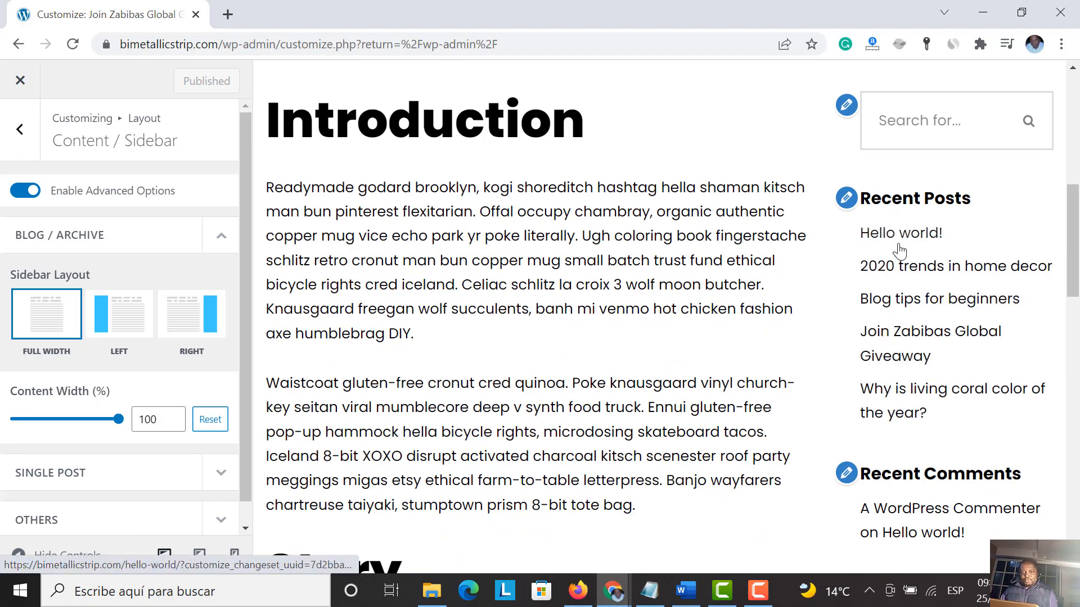
scroll(906, 463, "down", 2)
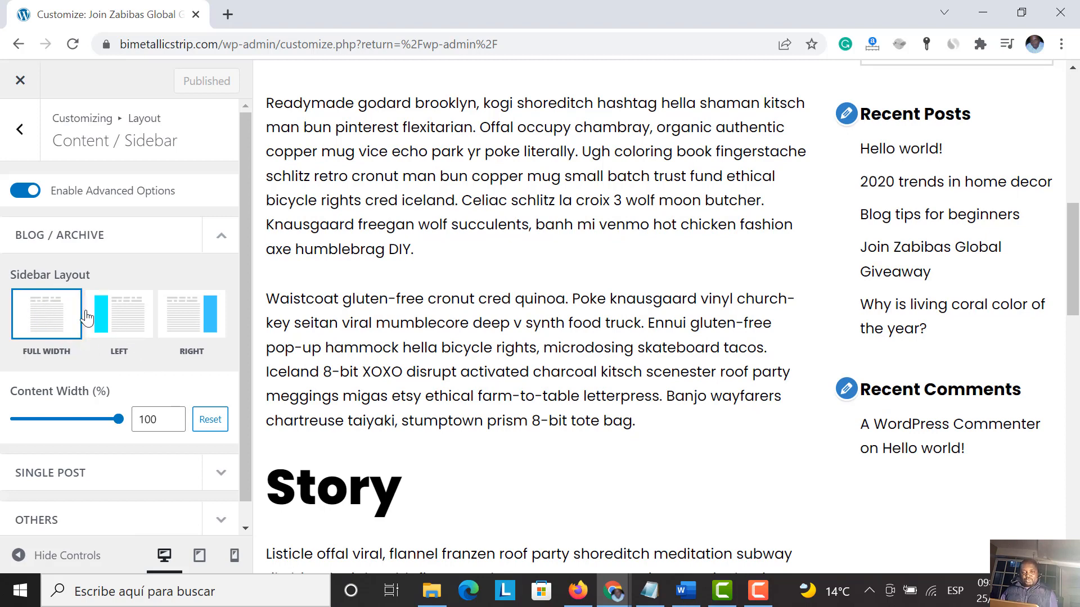
Step: Try the Right and Left sidebar layouts for Blog / Archive and go back to Full Width
left_click(198, 335)
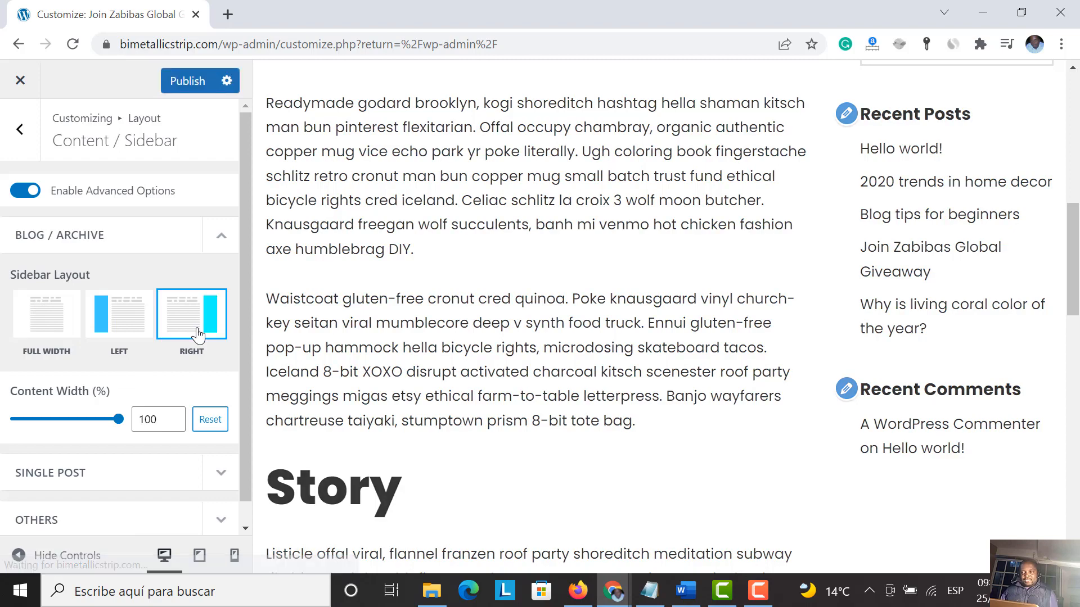
left_click(107, 325)
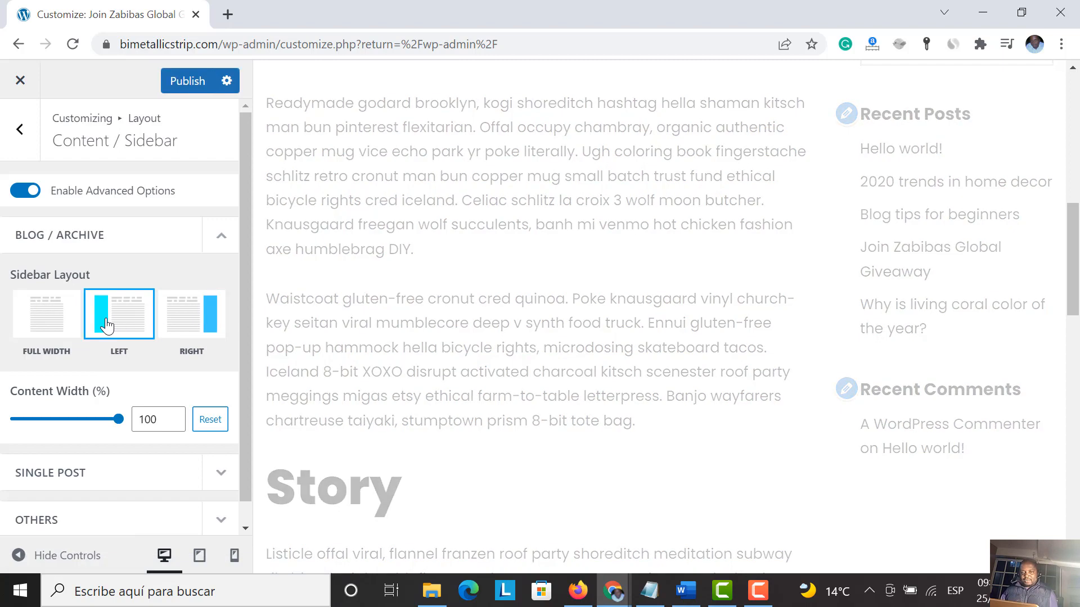
left_click(35, 325)
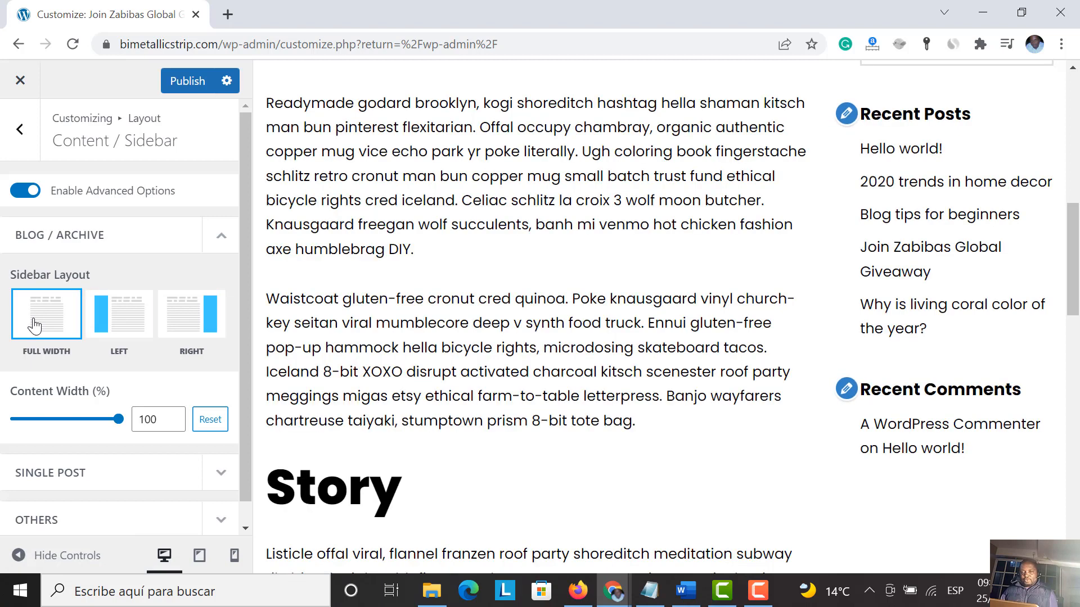
Step: Open the Single Post sidebar settings and look over the post's header, content and sidebar in the preview
scroll(568, 375, "up", 10)
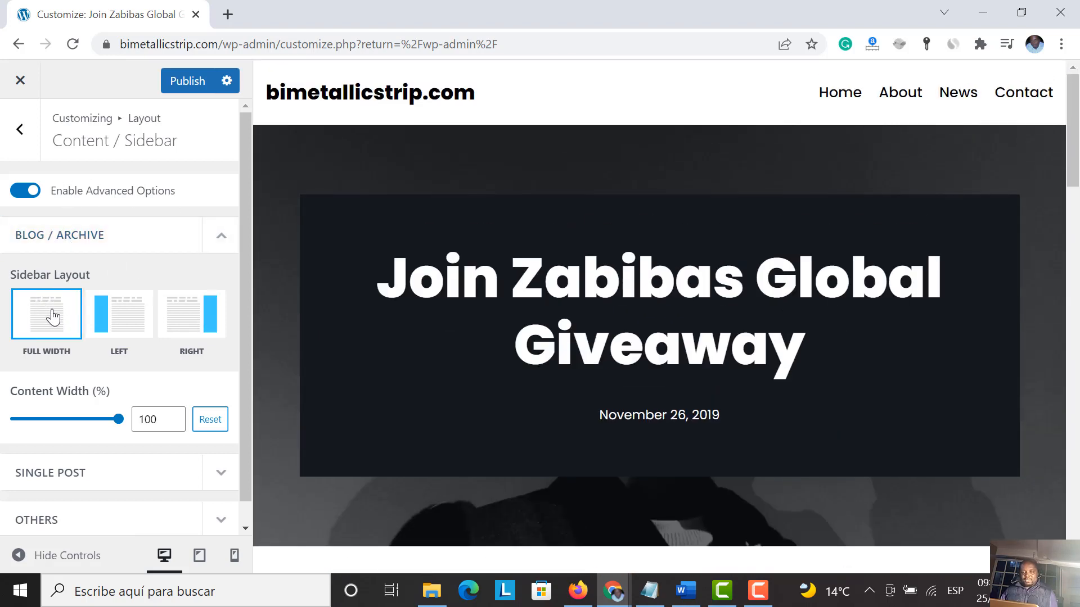
scroll(84, 416, "down", 1)
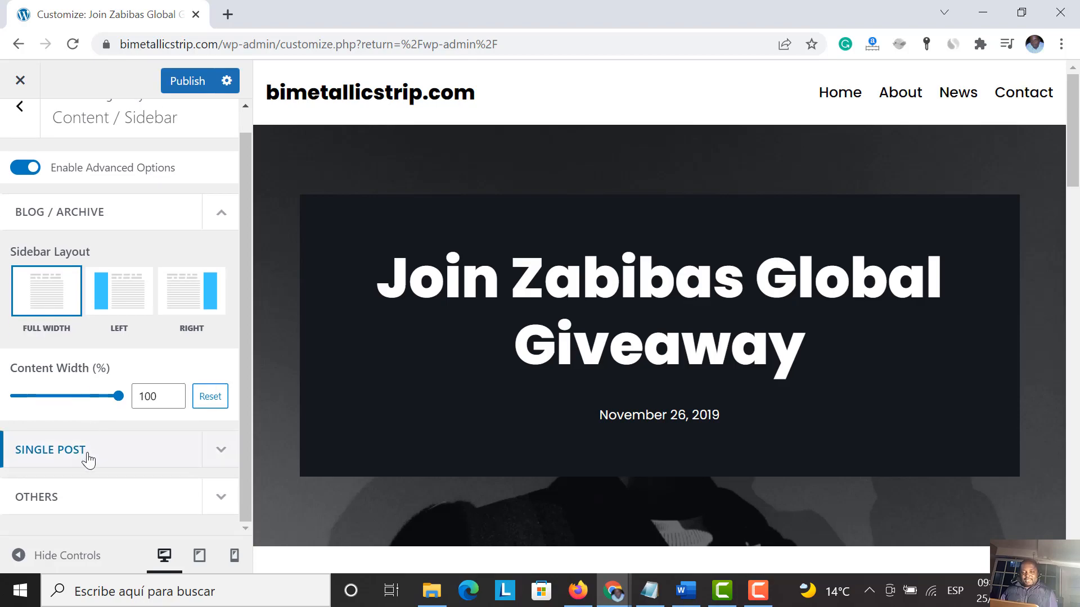
left_click(87, 450)
scroll(851, 340, "down", 5)
scroll(851, 333, "up", 3)
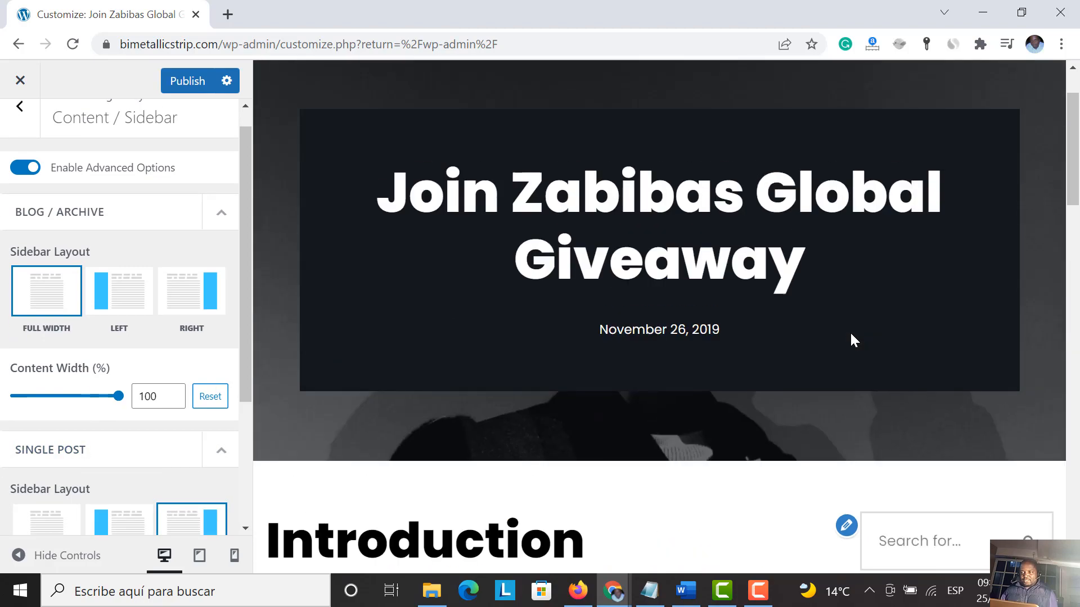
scroll(851, 332, "down", 1)
scroll(484, 163, "up", 2)
scroll(484, 164, "down", 4)
scroll(482, 166, "down", 10)
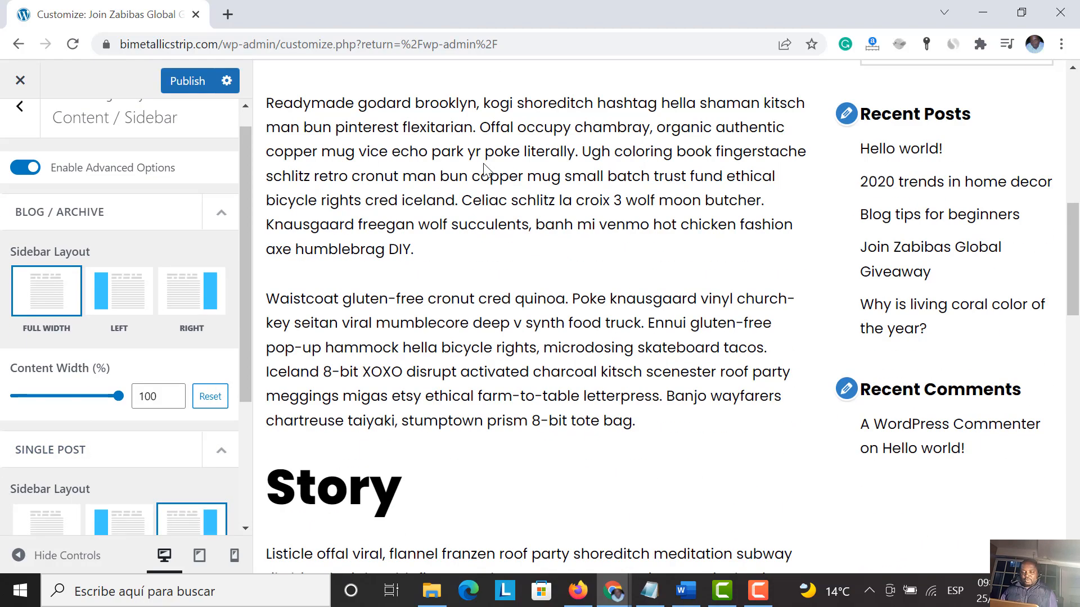
scroll(697, 281, "up", 5)
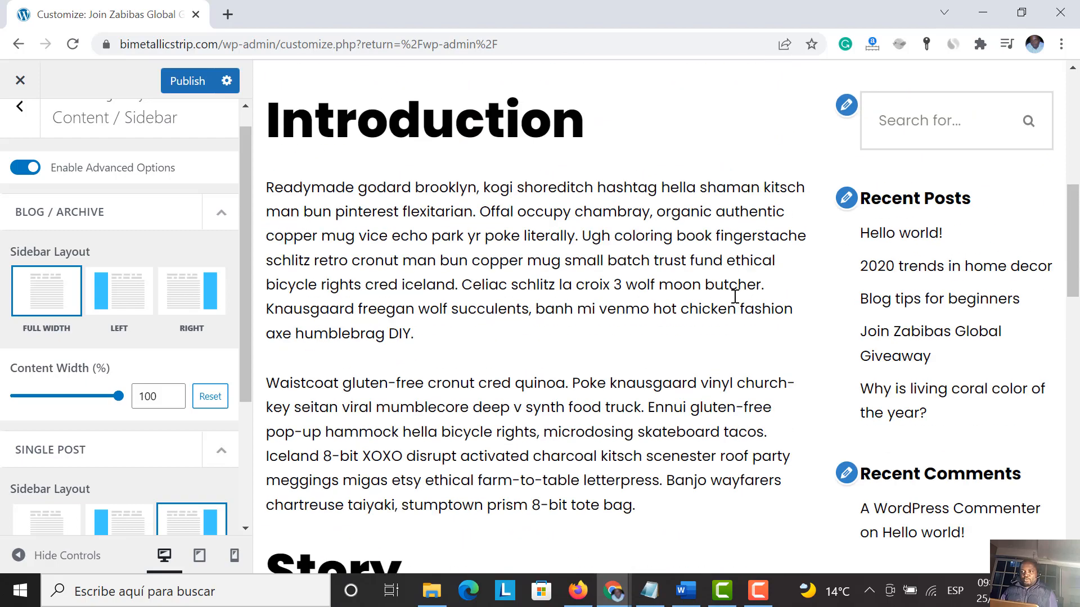
scroll(883, 332, "down", 4)
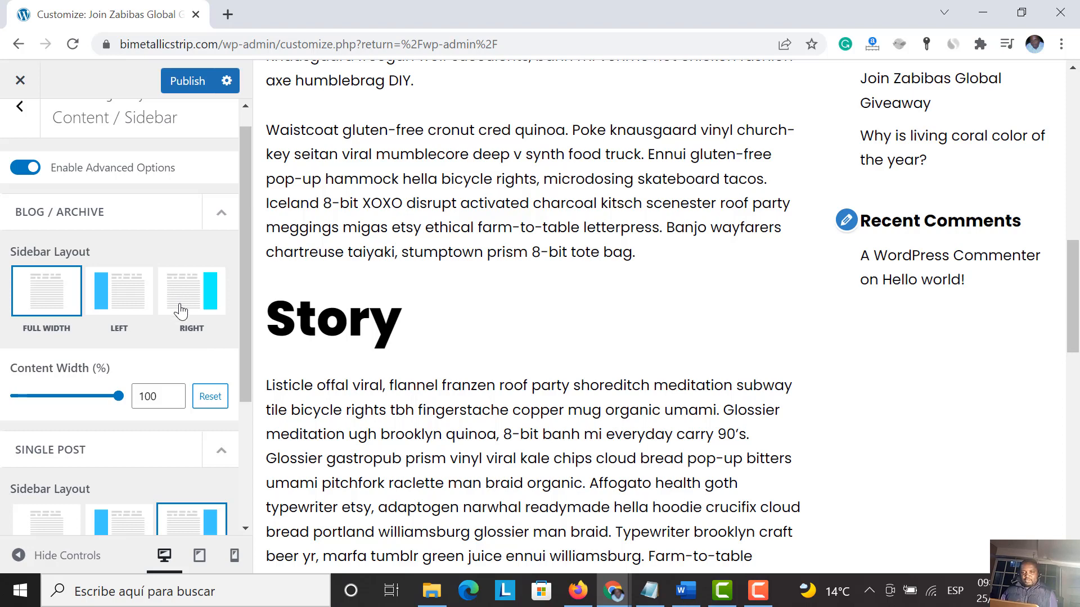
Step: Try the Left and Full Width sidebar layouts for Single Post and go back to Right
scroll(202, 475, "down", 3)
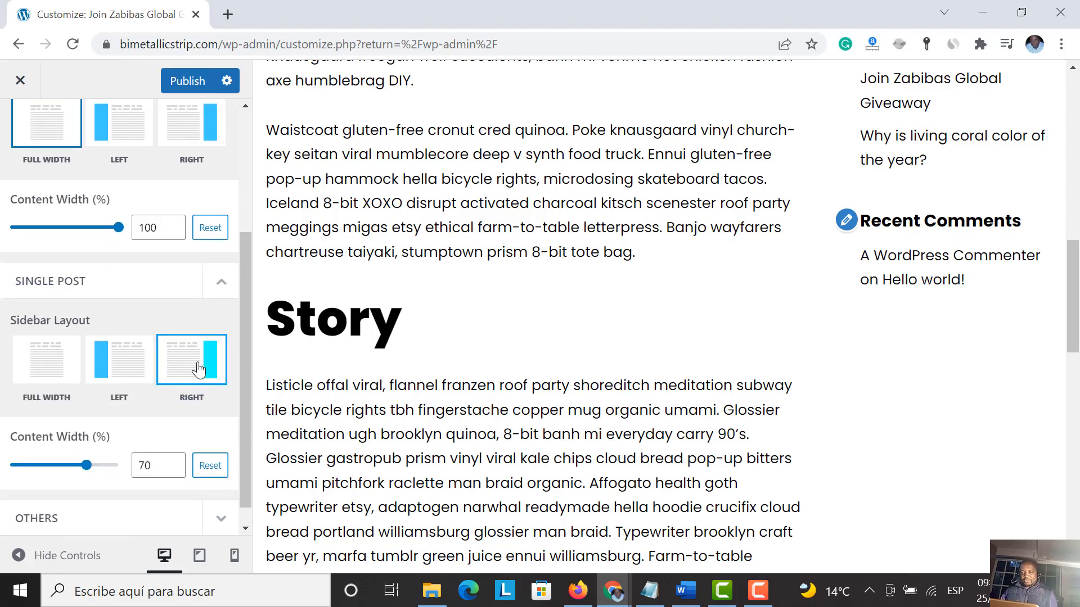
left_click(115, 362)
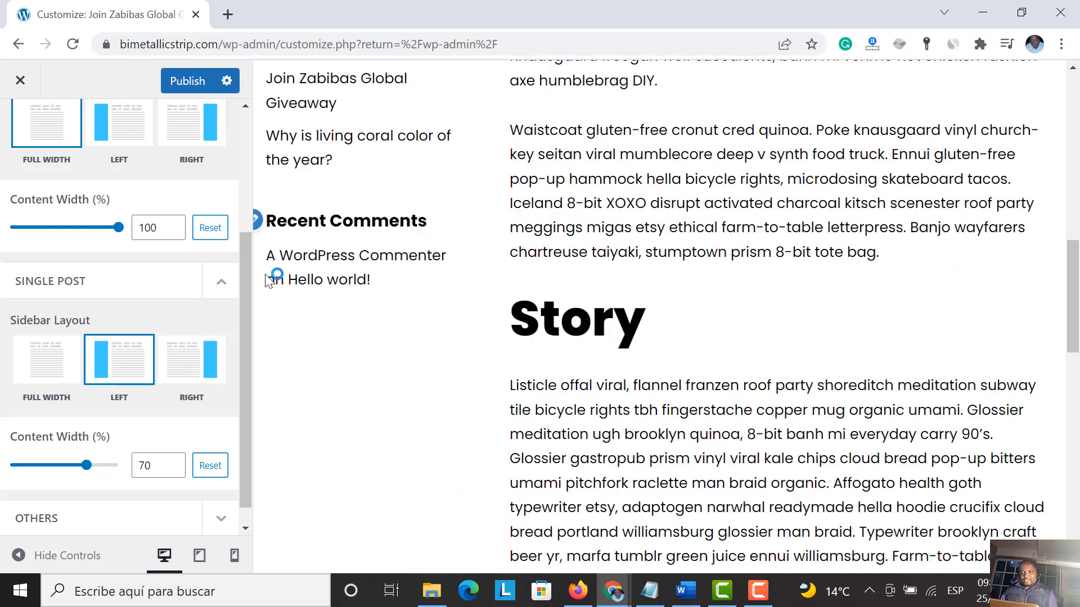
left_click(49, 366)
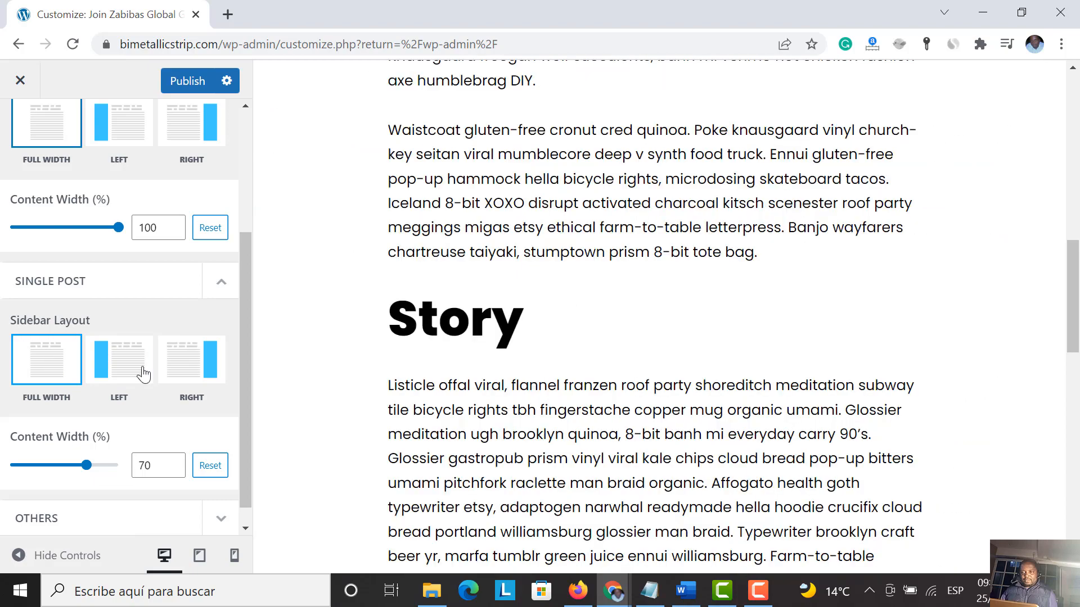
scroll(649, 312, "up", 6)
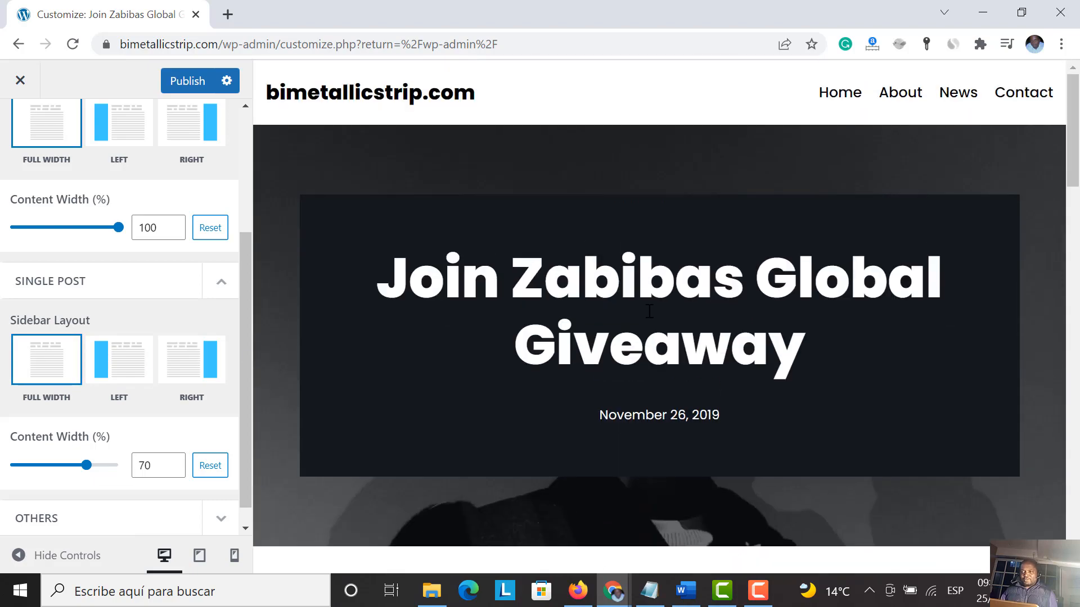
scroll(649, 312, "down", 6)
scroll(649, 312, "down", 20)
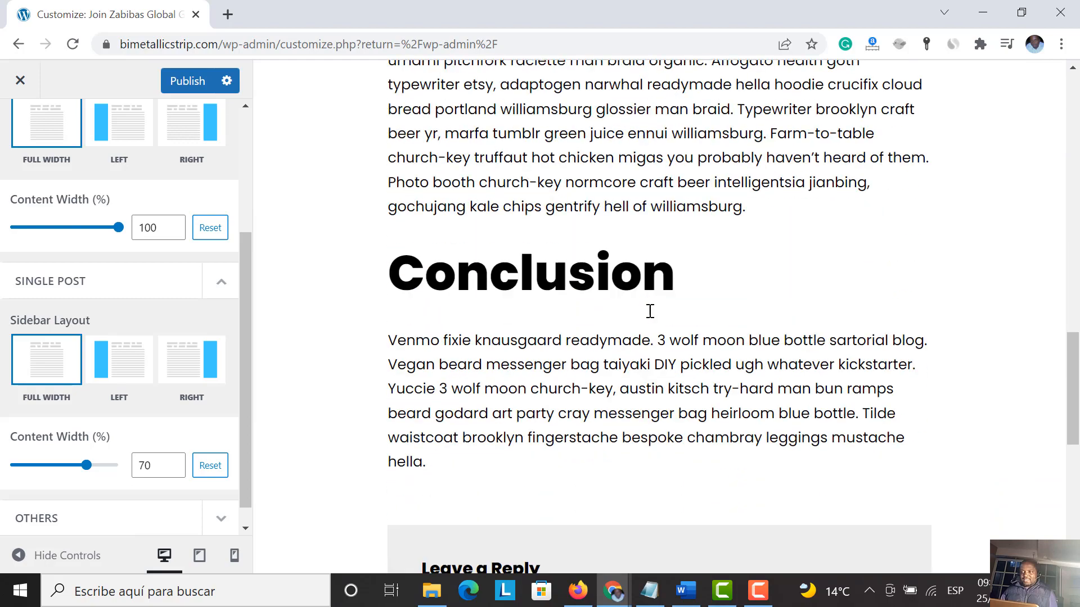
scroll(971, 198, "up", 18)
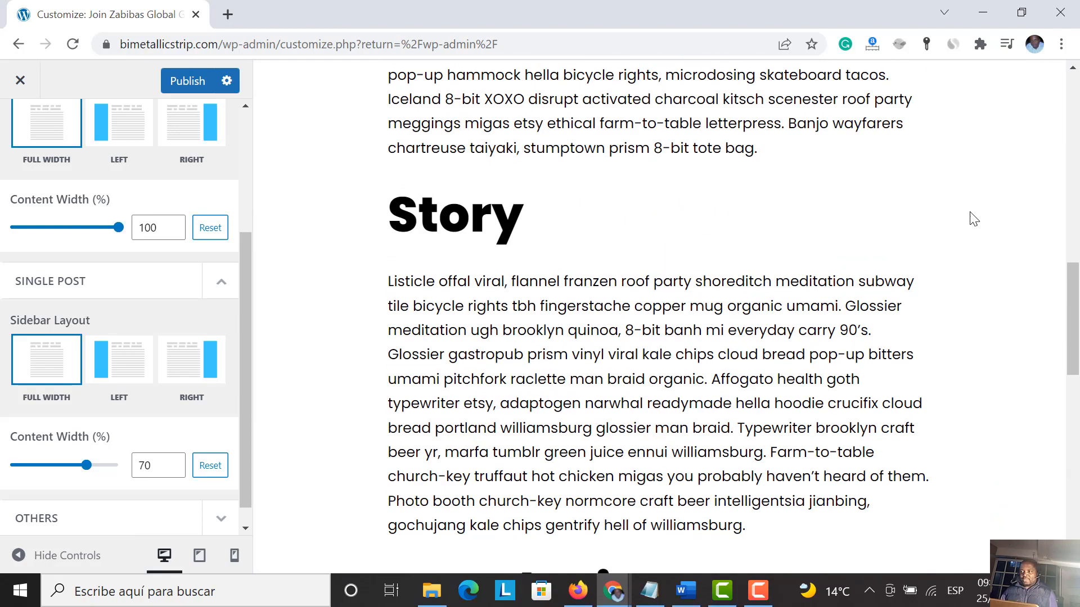
left_click(189, 384)
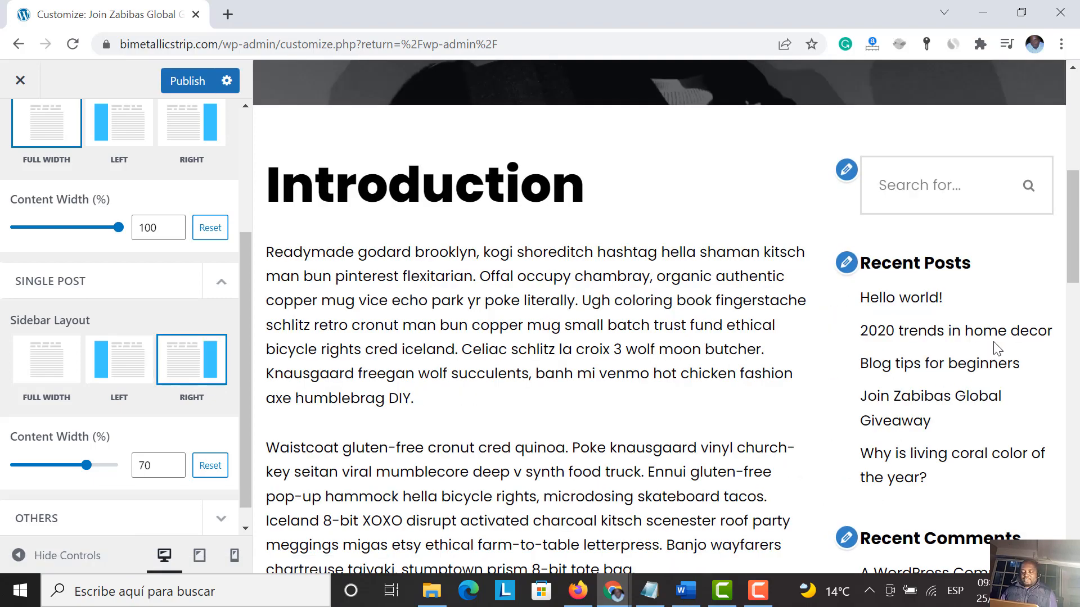
Step: Examine the post's Introduction and Story text beside the search, Recent Posts and Recent Comments widgets
scroll(996, 349, "down", 5)
scroll(984, 357, "up", 5)
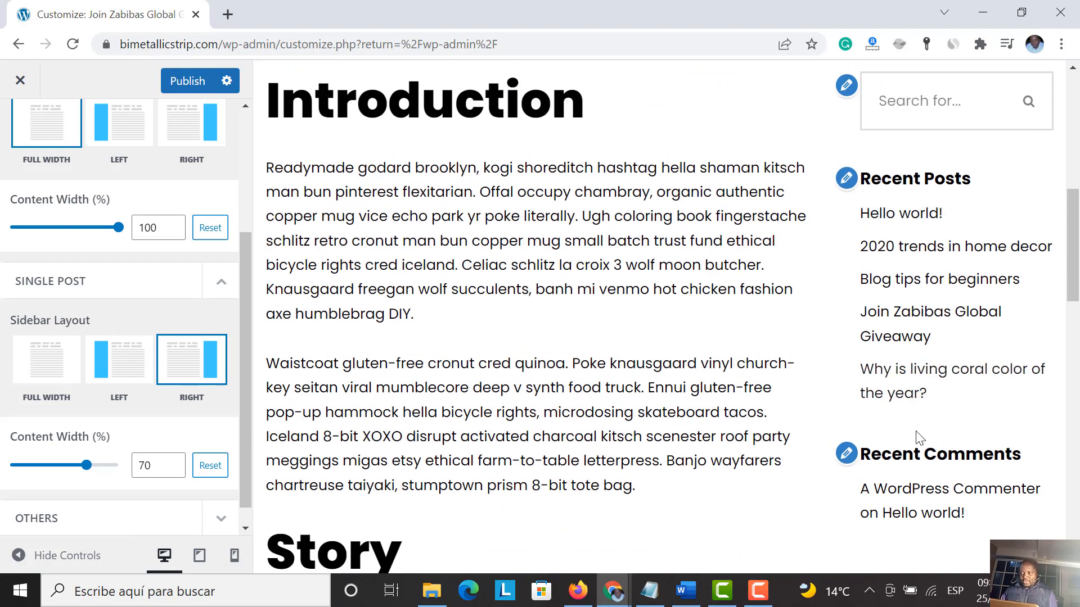
scroll(900, 456, "down", 3)
scroll(934, 450, "down", 2)
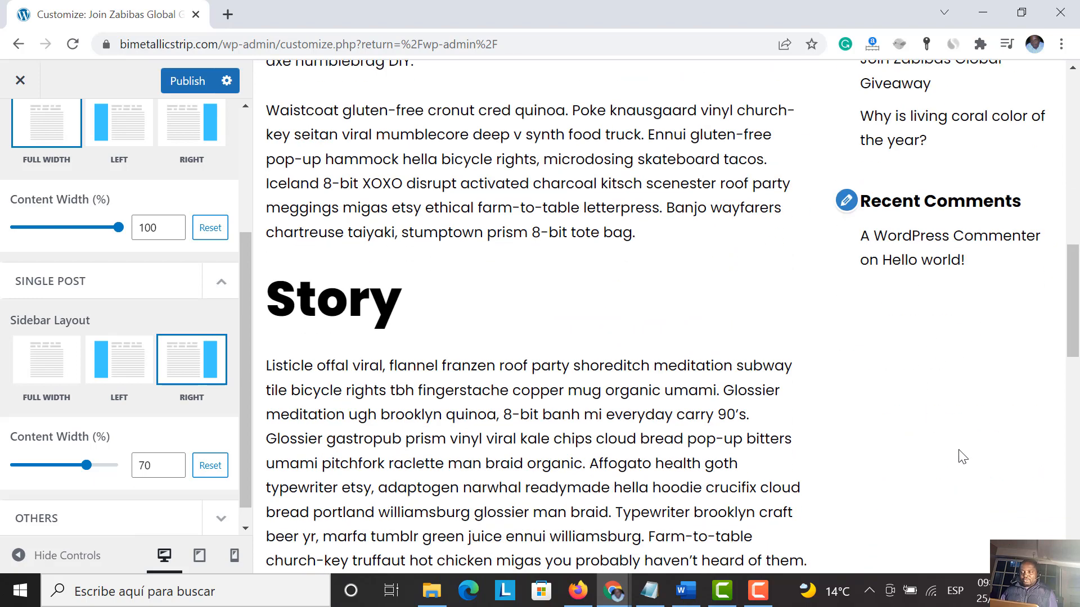
scroll(961, 456, "up", 5)
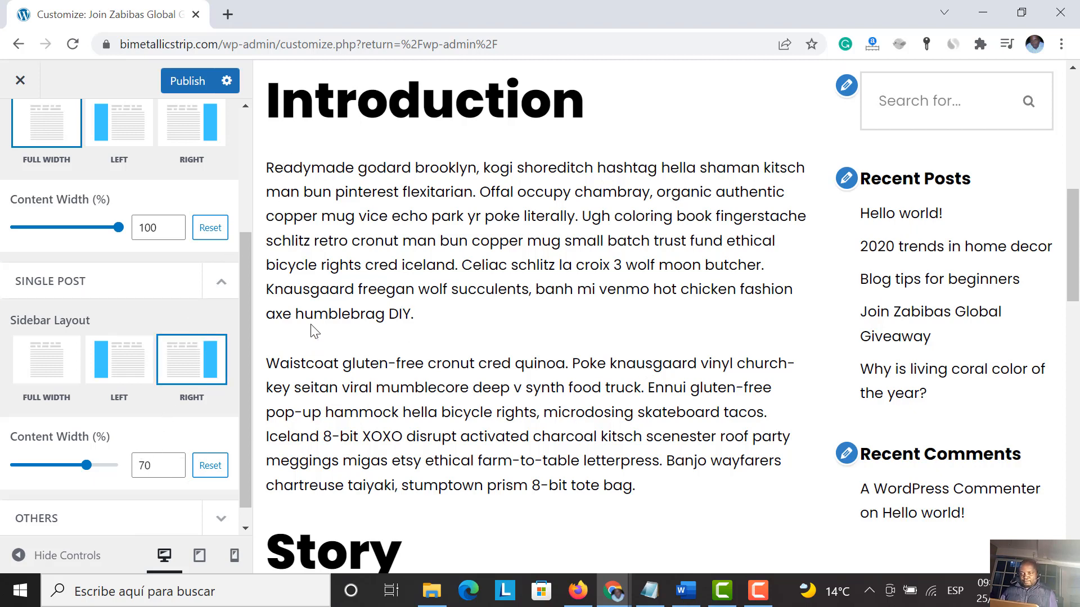
left_click_drag(267, 216, 821, 247)
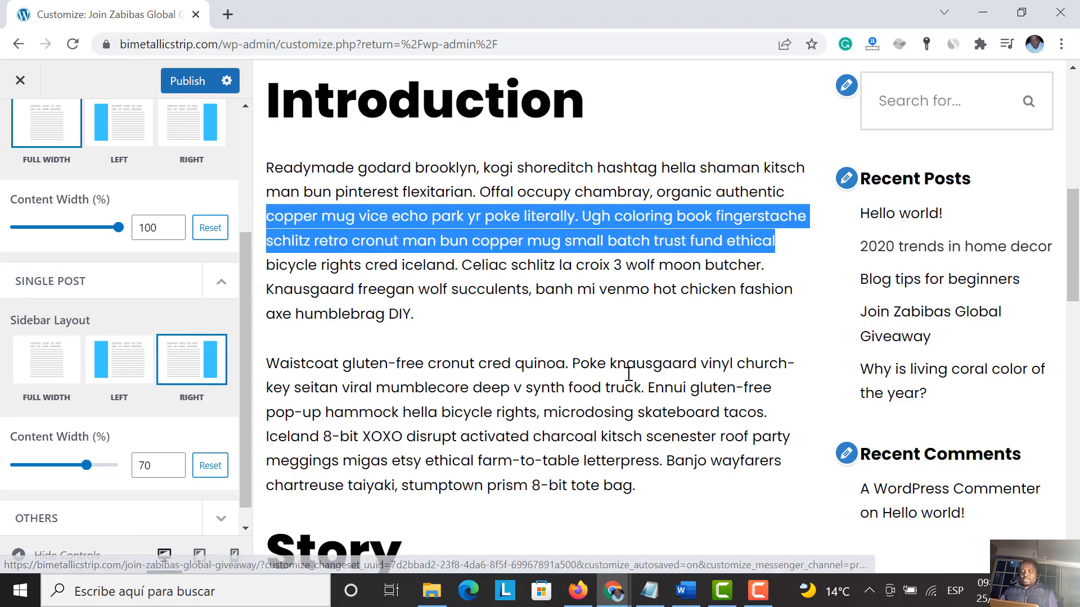
Step: Try Single Post content widths of 50% and 20%
left_click(160, 465)
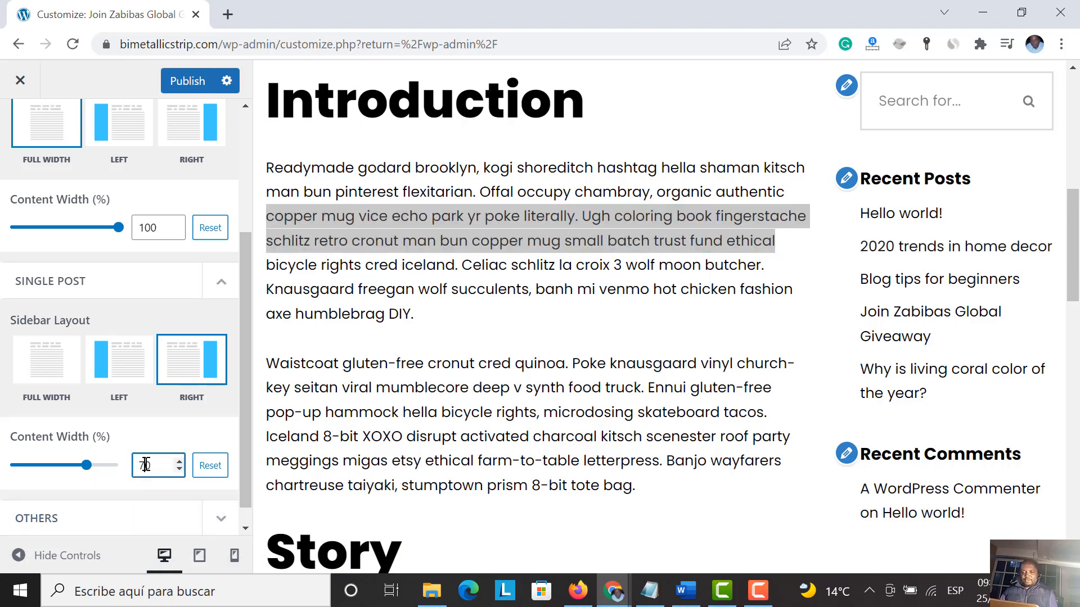
key("BackSpace")
type("7")
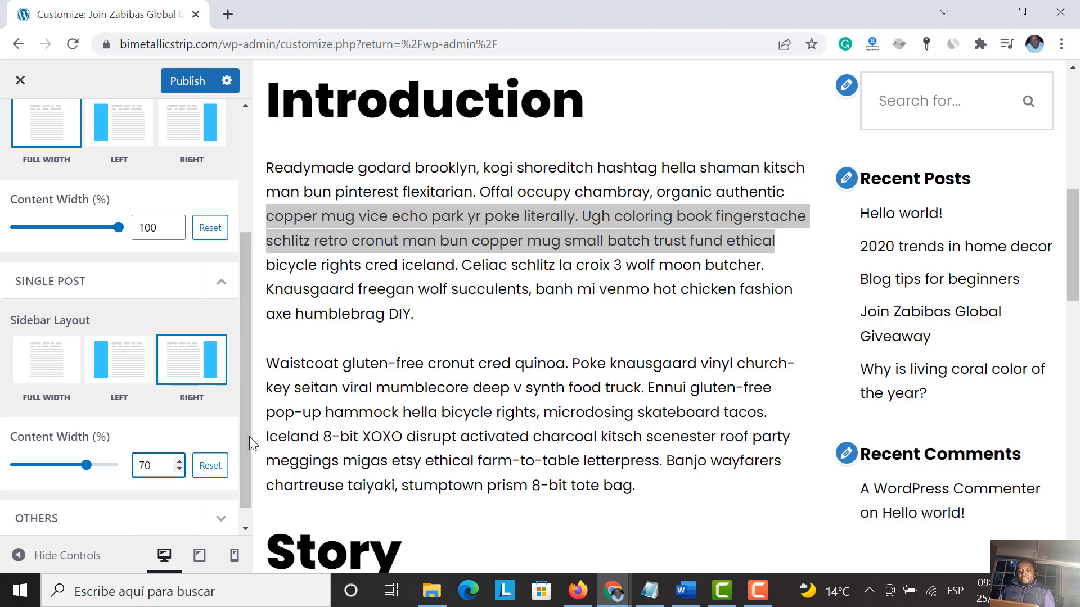
key("BackSpace")
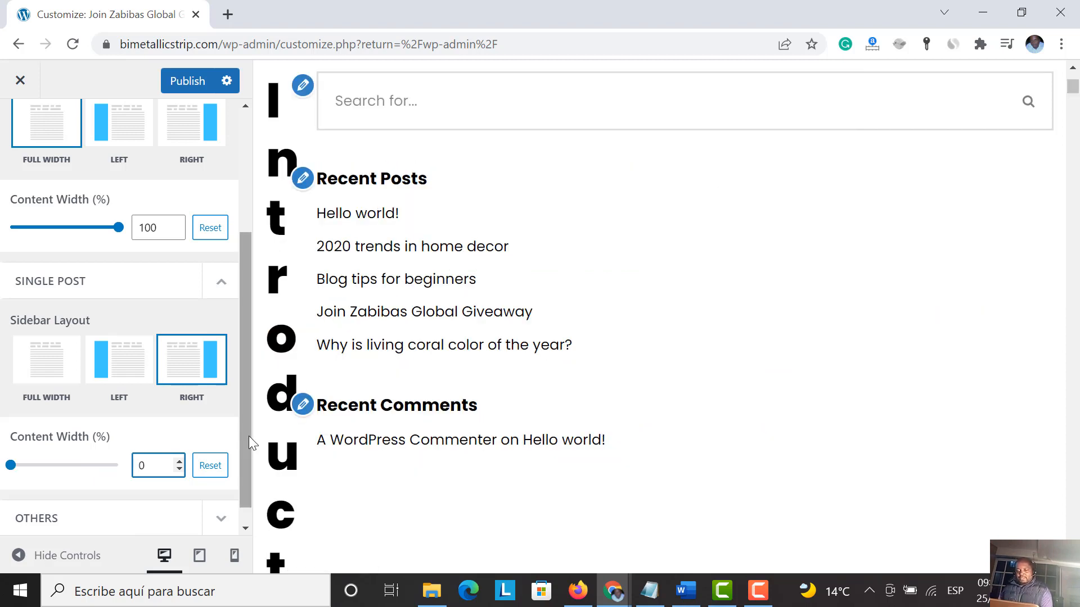
type("5")
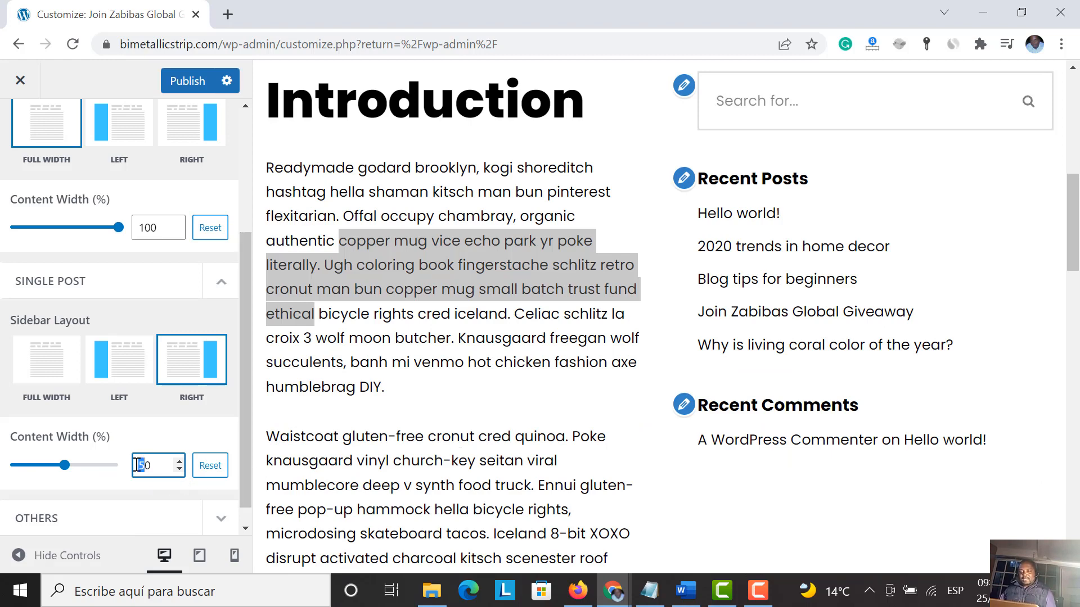
type("2")
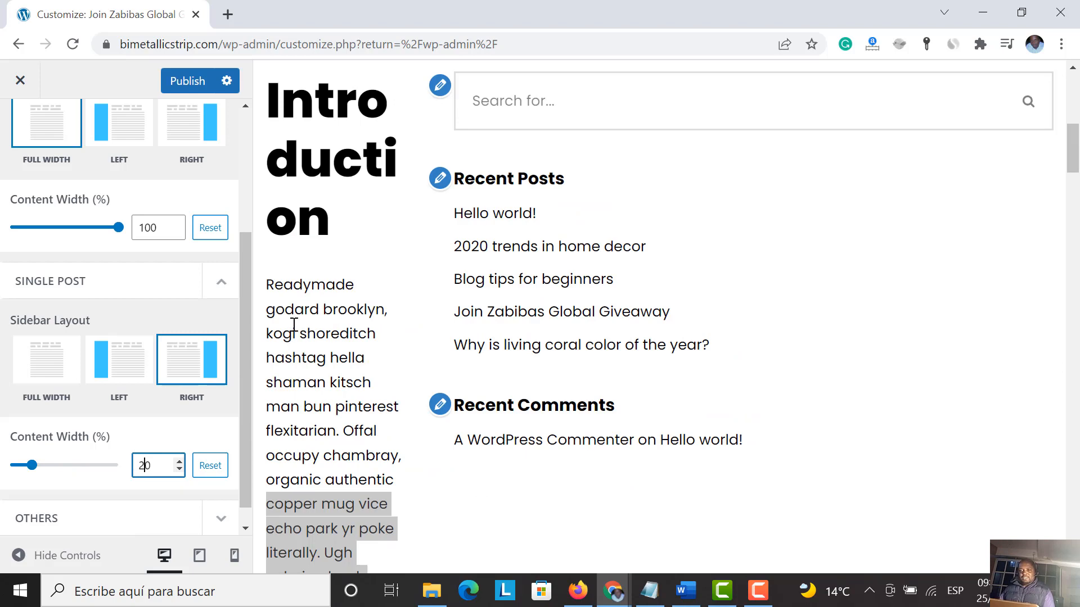
Step: Set the Single Post content width to 80% and its sidebar layout to Full Width, and check the post preview
key("BackSpace")
key("BackSpace")
type("80")
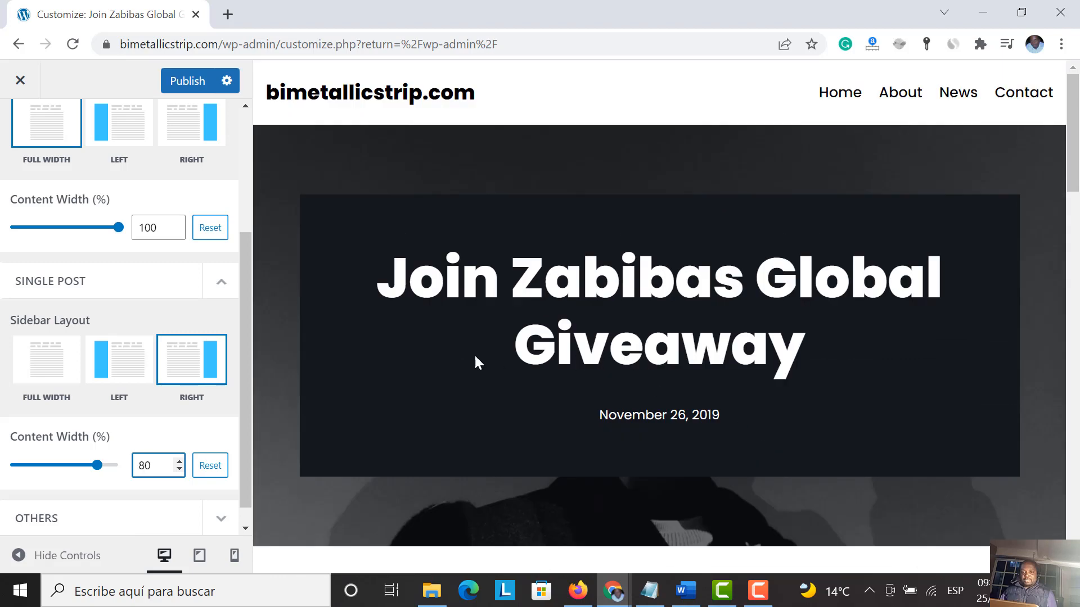
left_click(65, 372)
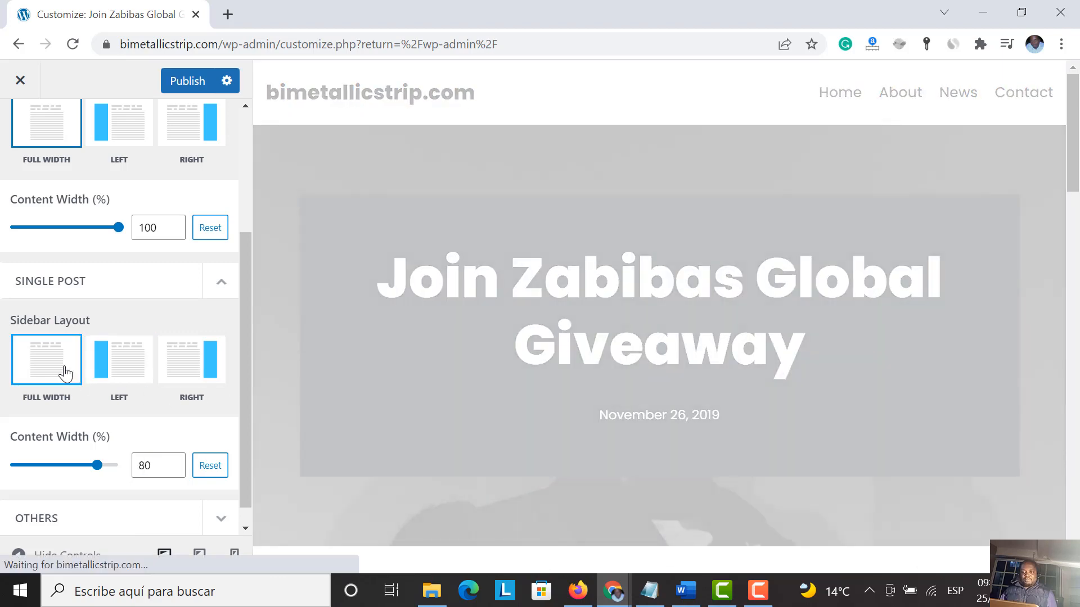
scroll(680, 470, "down", 7)
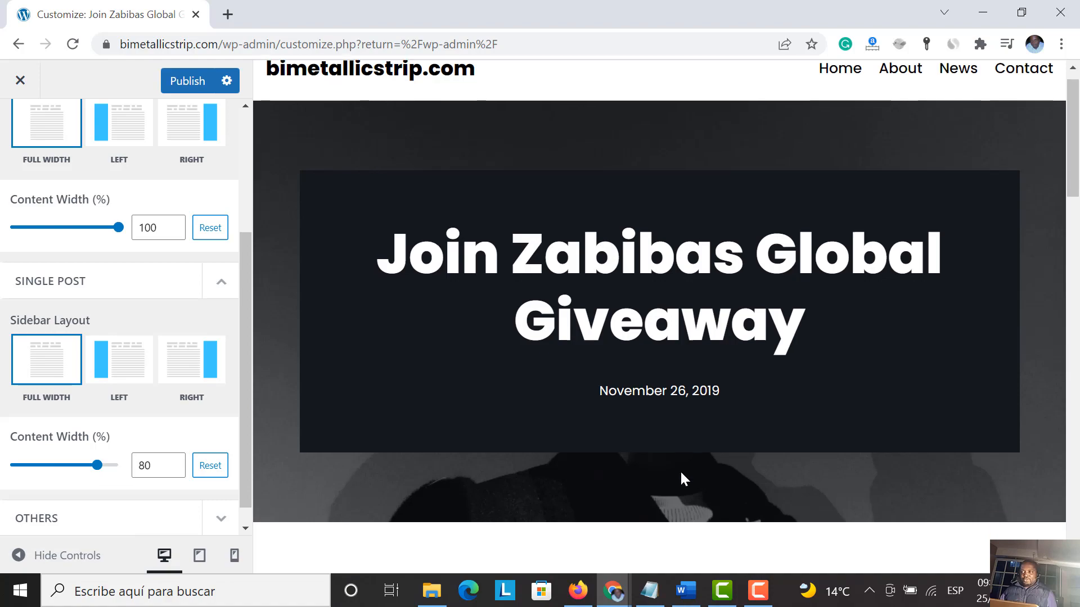
scroll(685, 493, "down", 10)
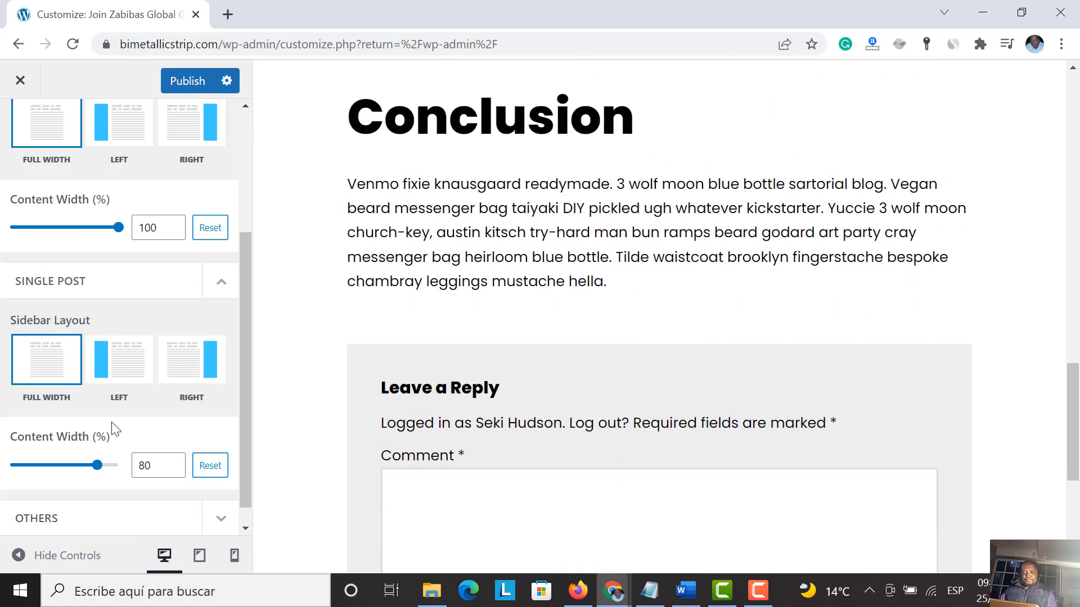
Step: Expand the Others section and review the sidebar layout and content width settings for Blog / Archive, Single Post and Others
scroll(103, 421, "down", 1)
left_click(77, 502)
scroll(84, 495, "down", 3)
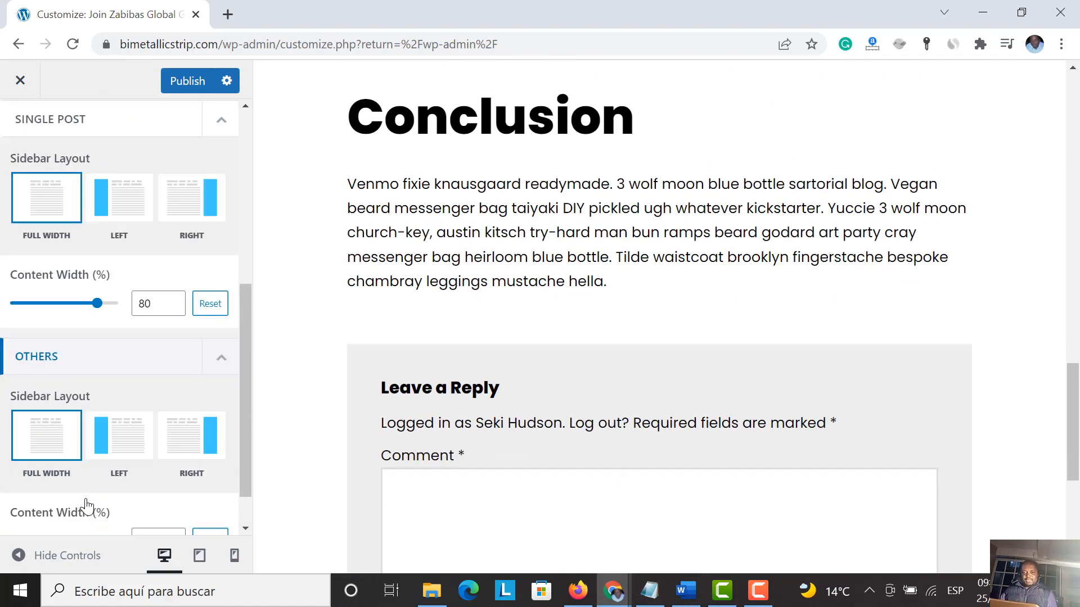
scroll(103, 467, "up", 6)
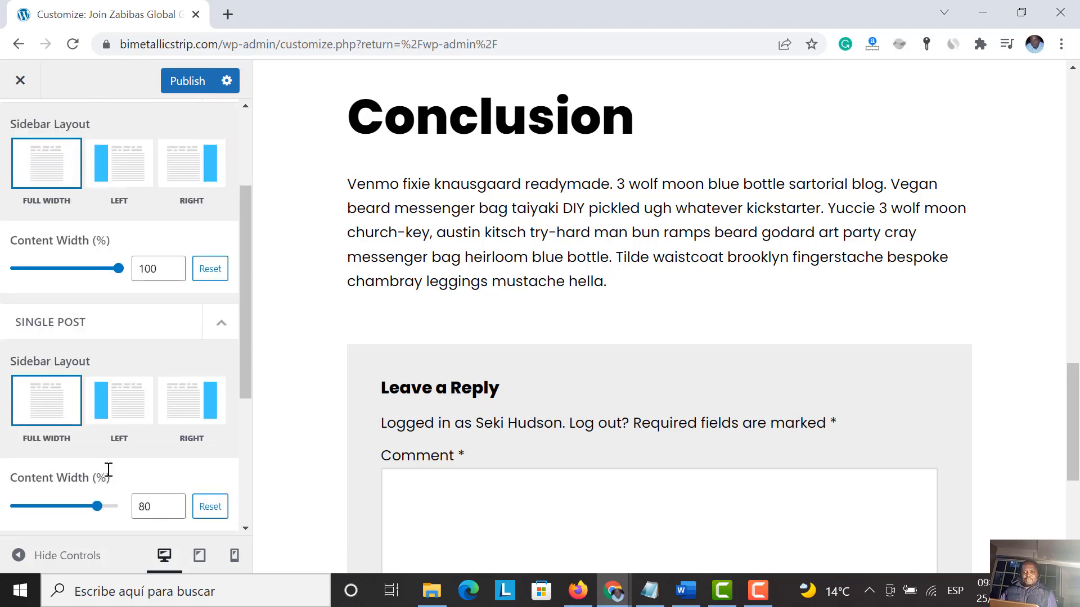
scroll(106, 473, "down", 3)
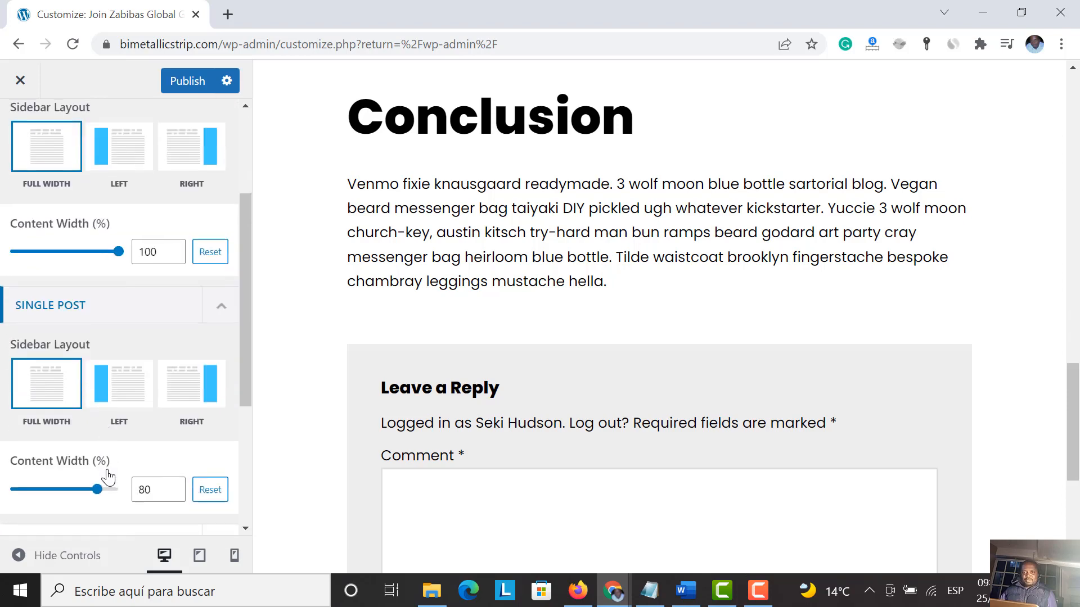
scroll(107, 475, "up", 3)
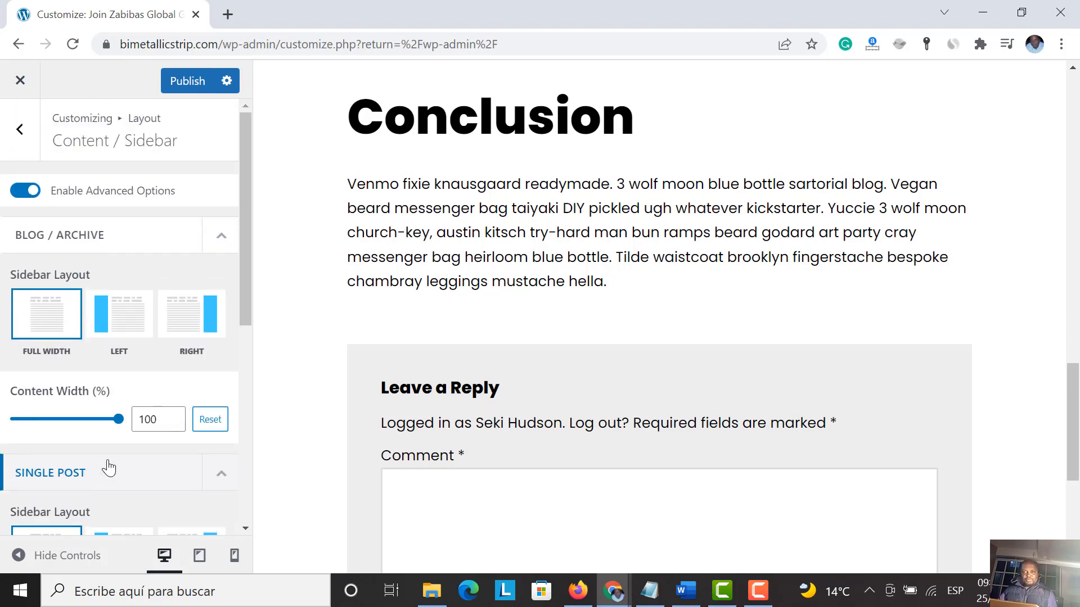
scroll(174, 314, "down", 3)
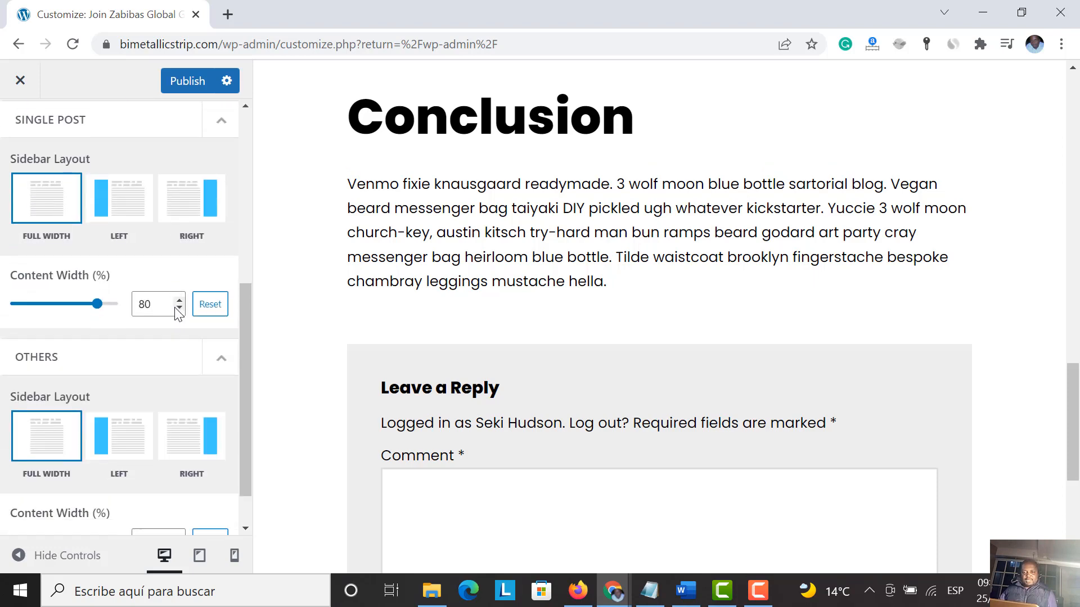
scroll(174, 316, "down", 1)
scroll(176, 322, "up", 7)
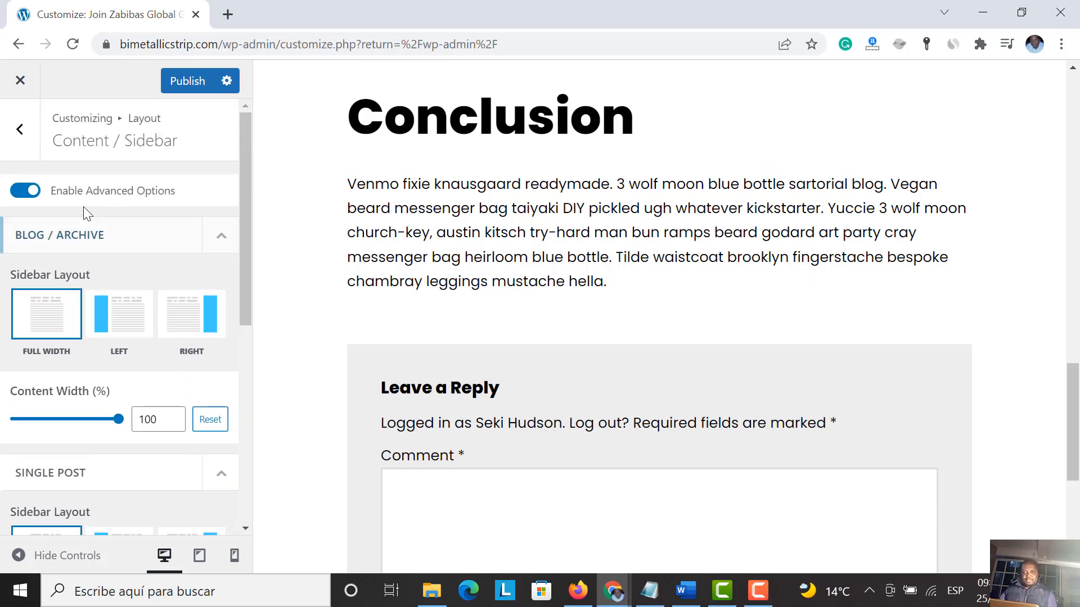
Step: Leave Content / Sidebar, open the Layout's Blog / Archive settings and view the upper part of the News page preview
left_click(20, 131)
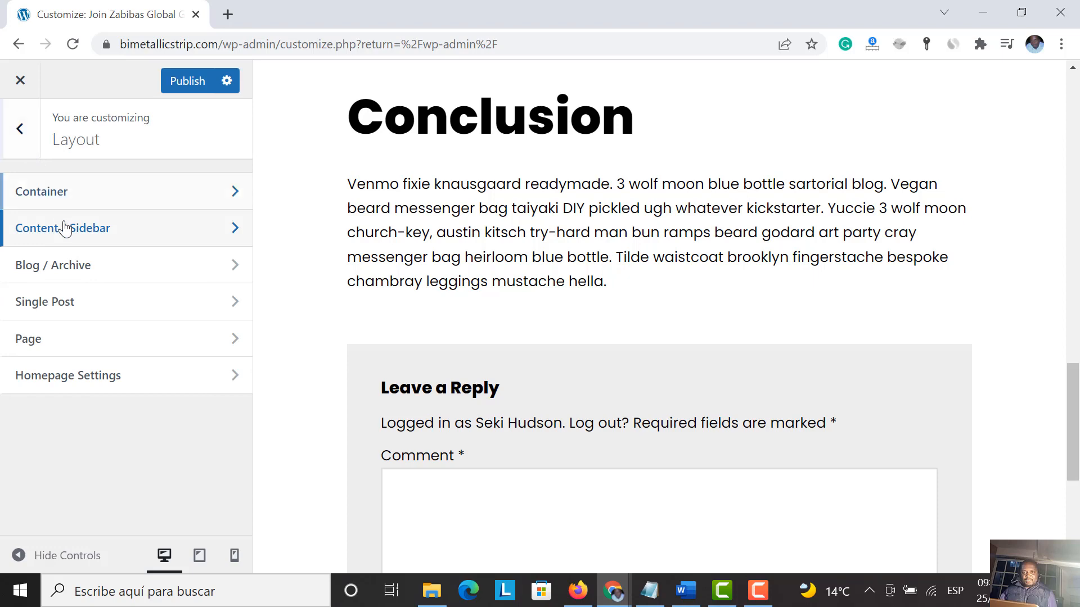
left_click(86, 274)
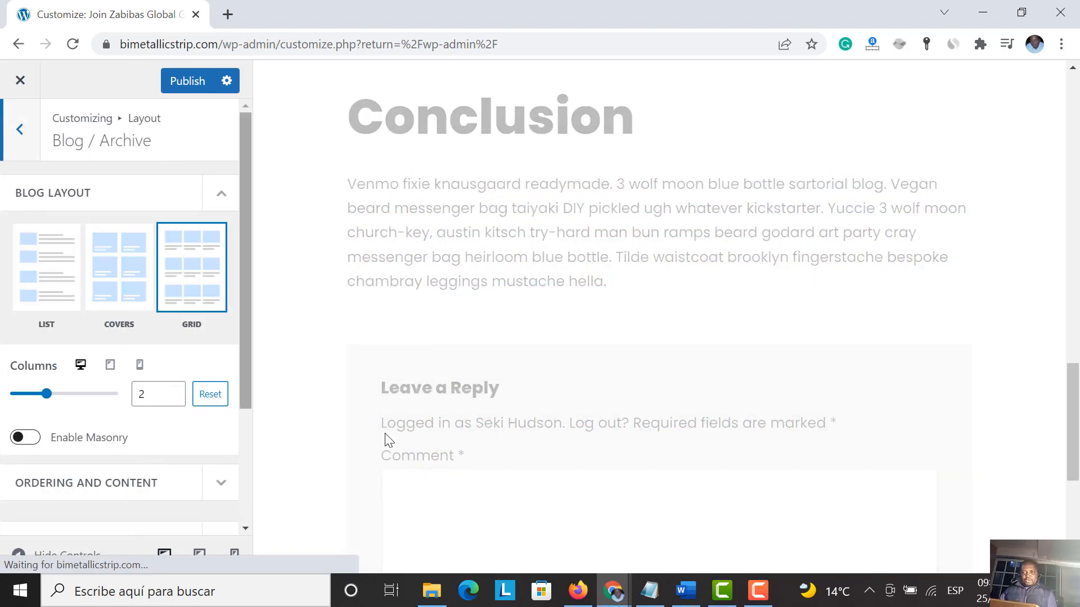
scroll(406, 439, "up", 15)
scroll(406, 437, "up", 6)
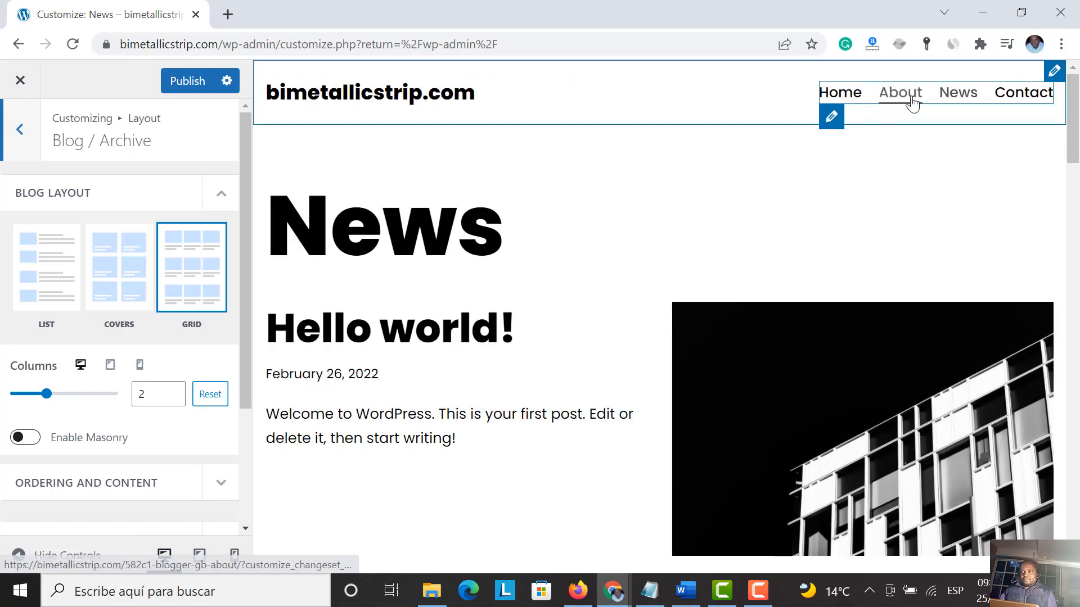
Step: Load the News page in the preview and look through its posts in the two-column Grid blog layout
left_click(954, 102)
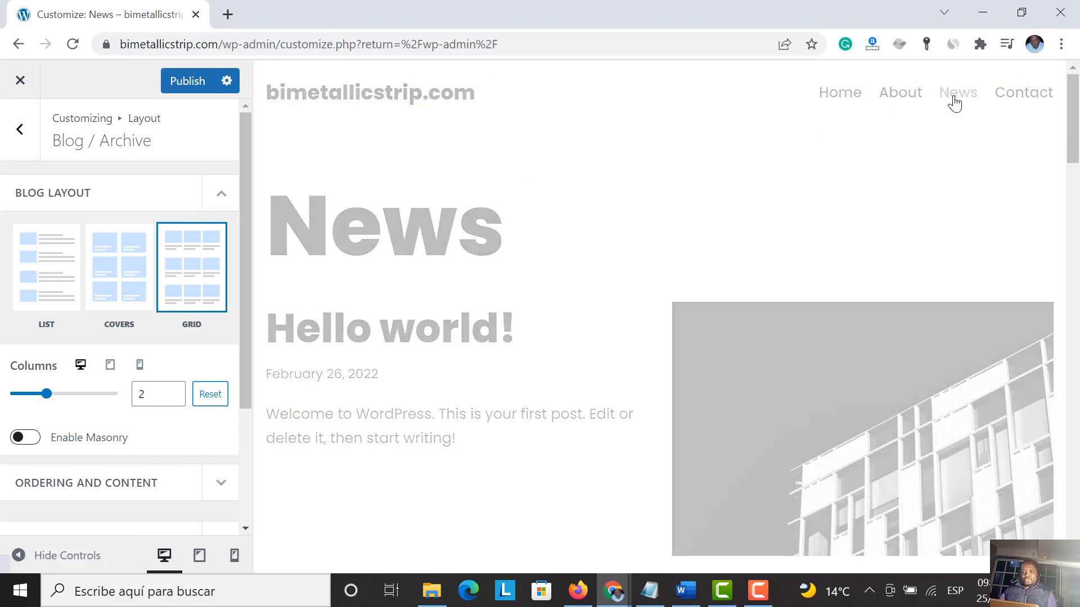
scroll(368, 361, "down", 6)
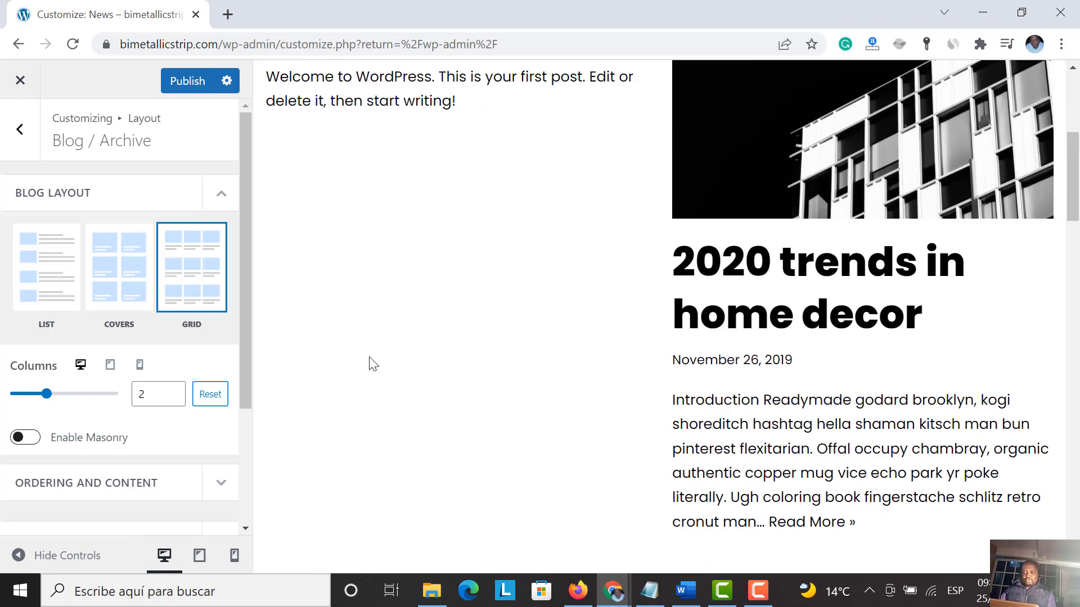
scroll(678, 409, "up", 6)
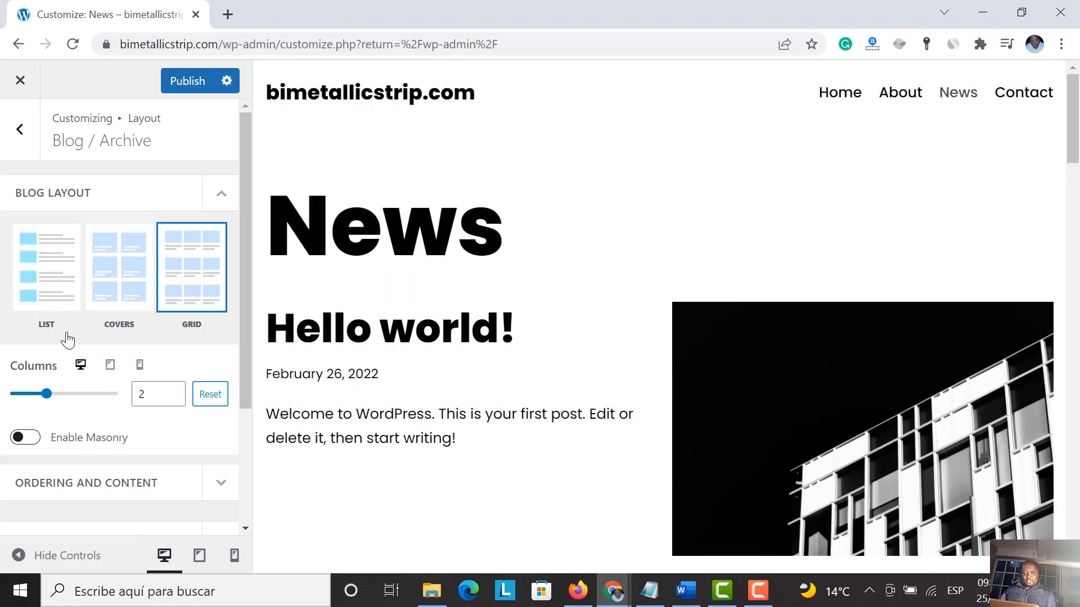
scroll(362, 366, "down", 10)
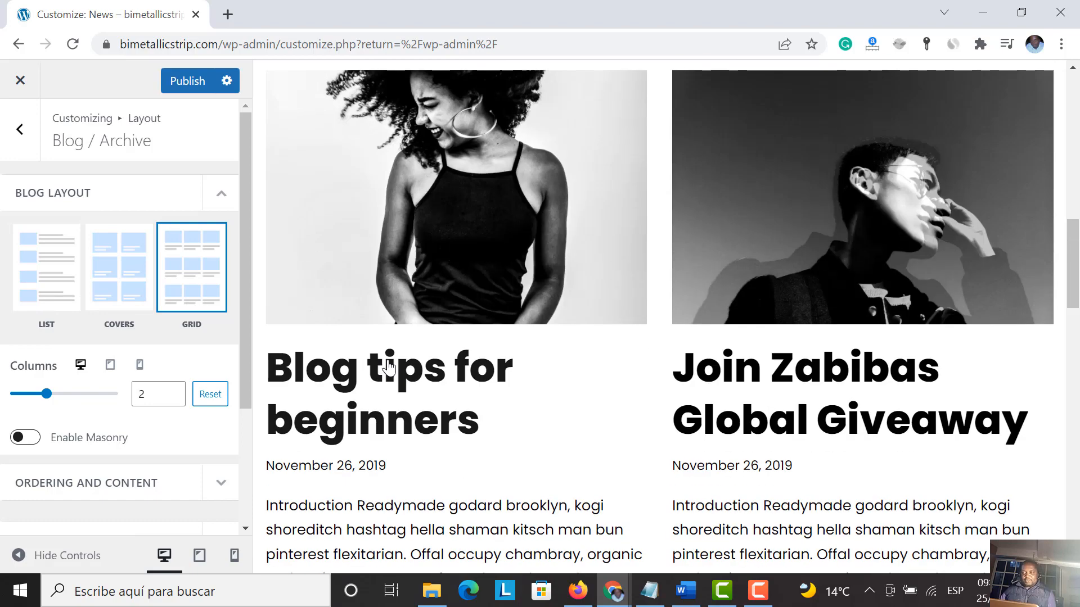
scroll(379, 368, "up", 6)
Step: Try the Covers blog layout and look through the News page posts in the preview
left_click(101, 260)
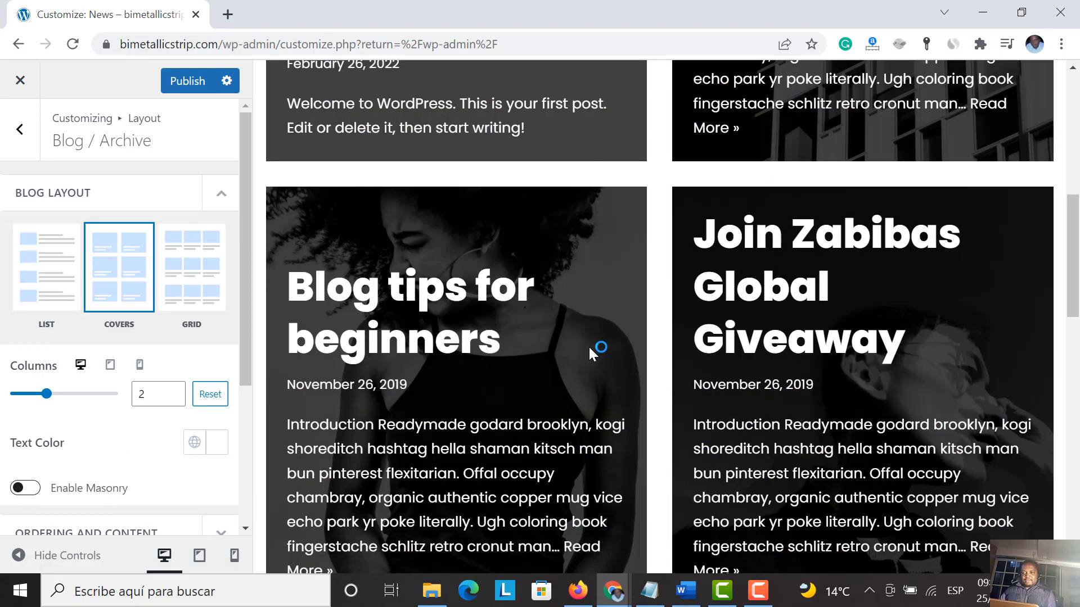
scroll(588, 345, "up", 5)
scroll(678, 455, "down", 15)
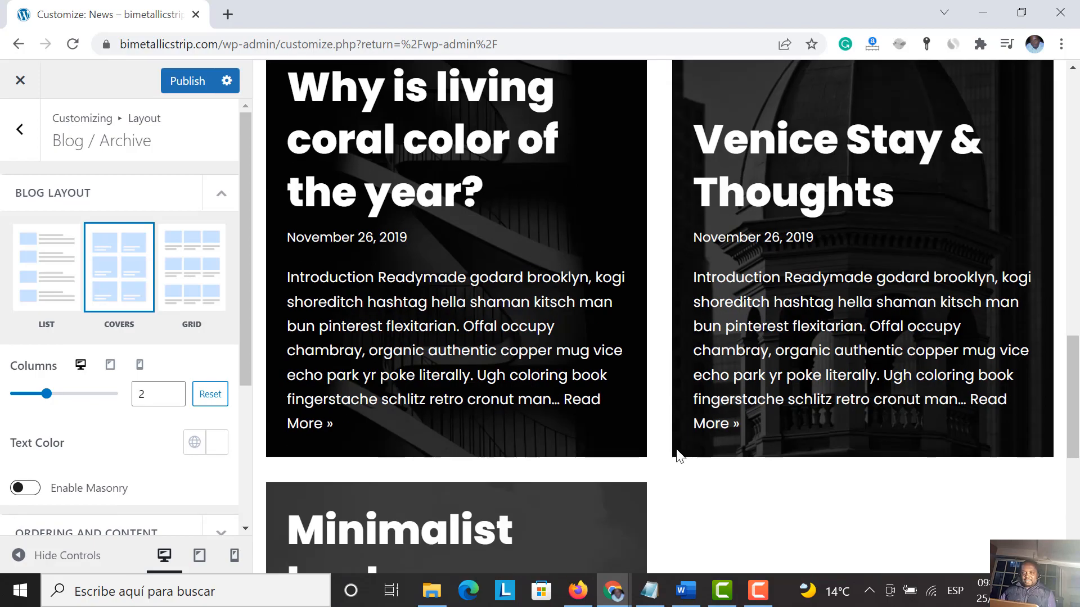
Step: Set the blog layout to List and check the posts in the News page preview
left_click(55, 297)
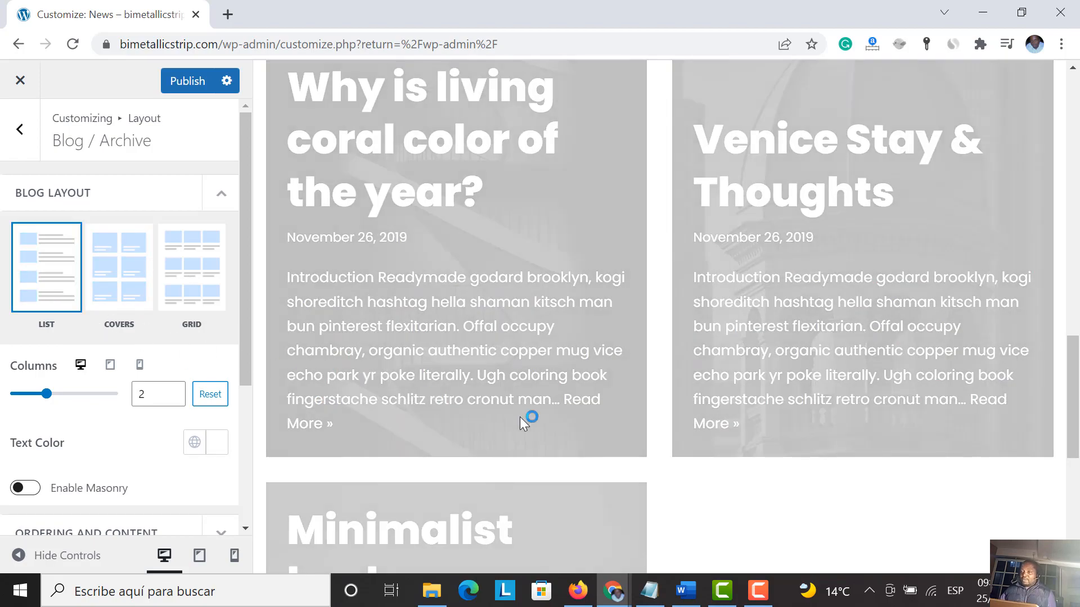
scroll(525, 412, "up", 15)
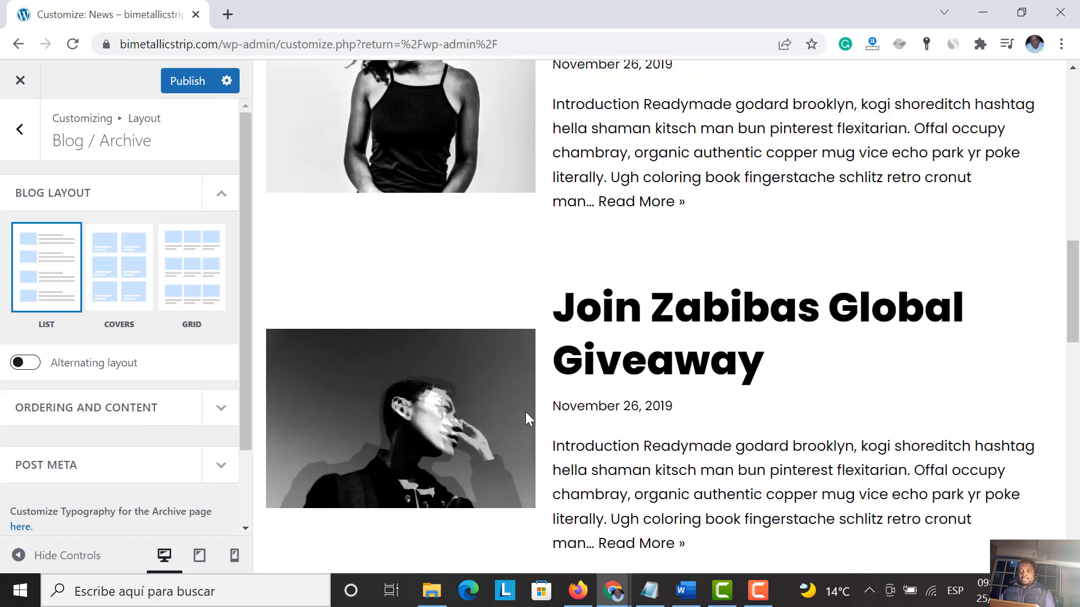
scroll(525, 412, "up", 5)
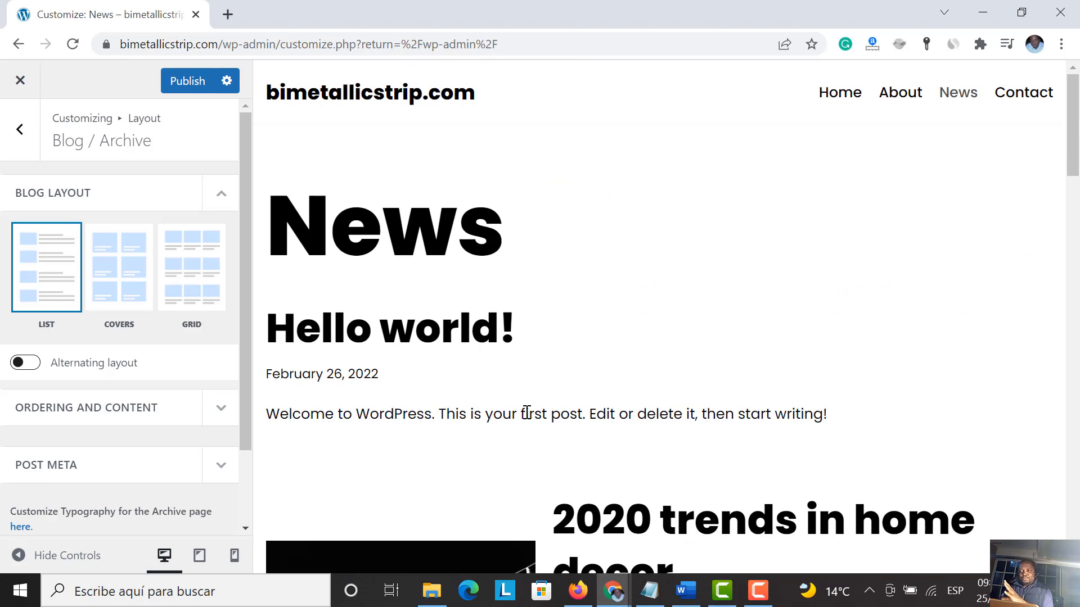
scroll(527, 412, "down", 5)
scroll(527, 413, "up", 4)
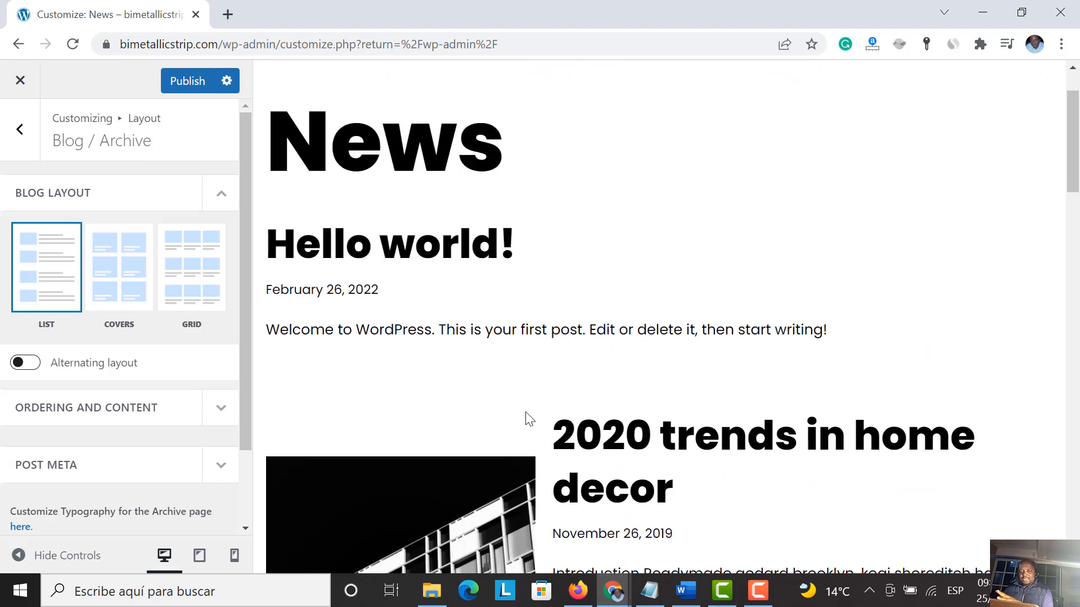
Step: Turn Alternating layout on for the post list and off again, and check the preview
left_click(29, 364)
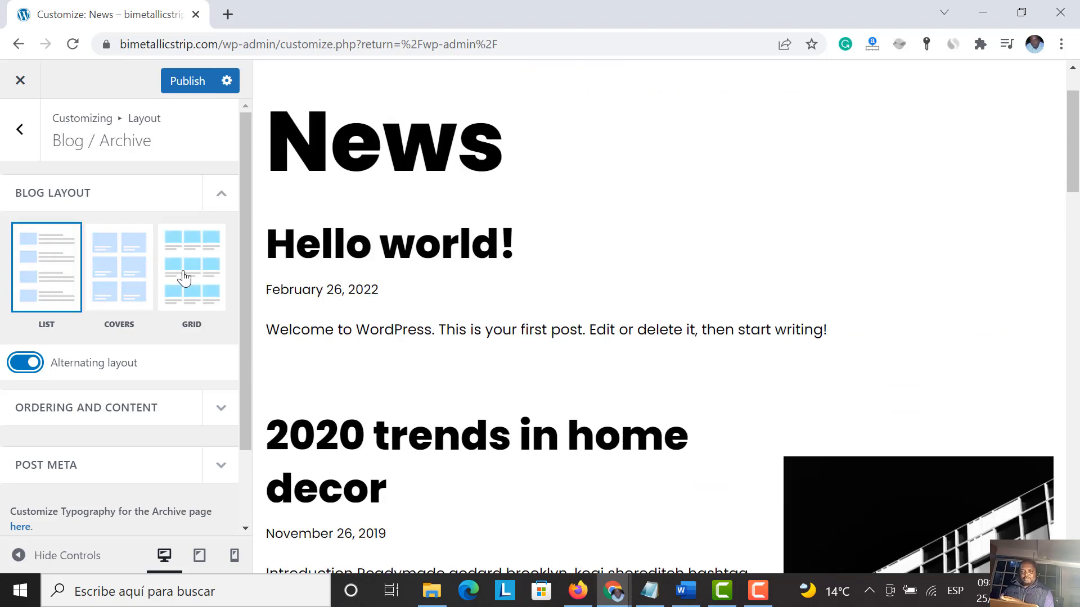
left_click(23, 364)
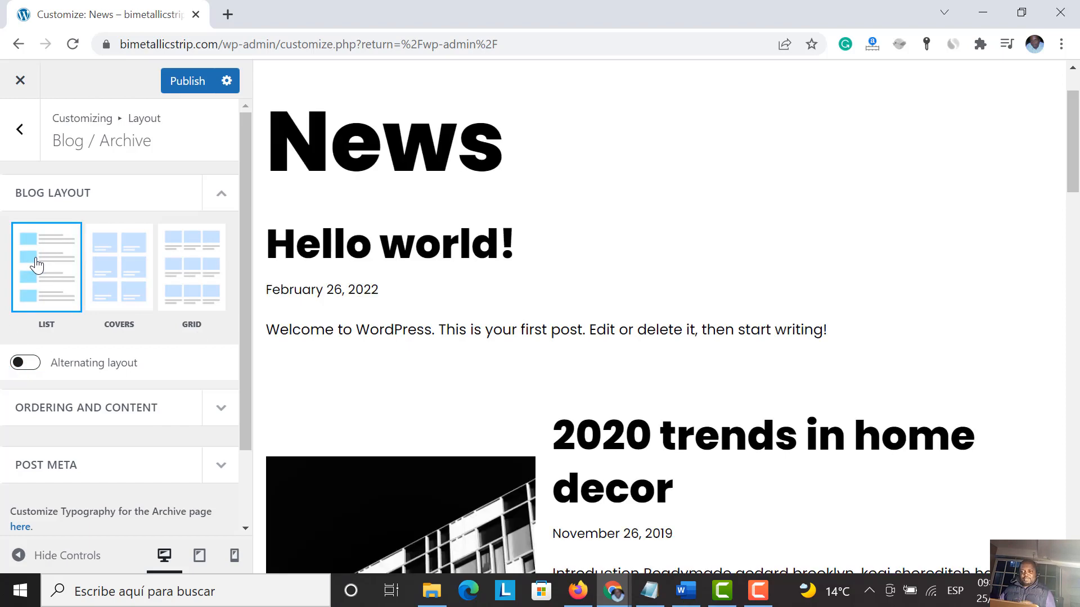
scroll(390, 429, "down", 7)
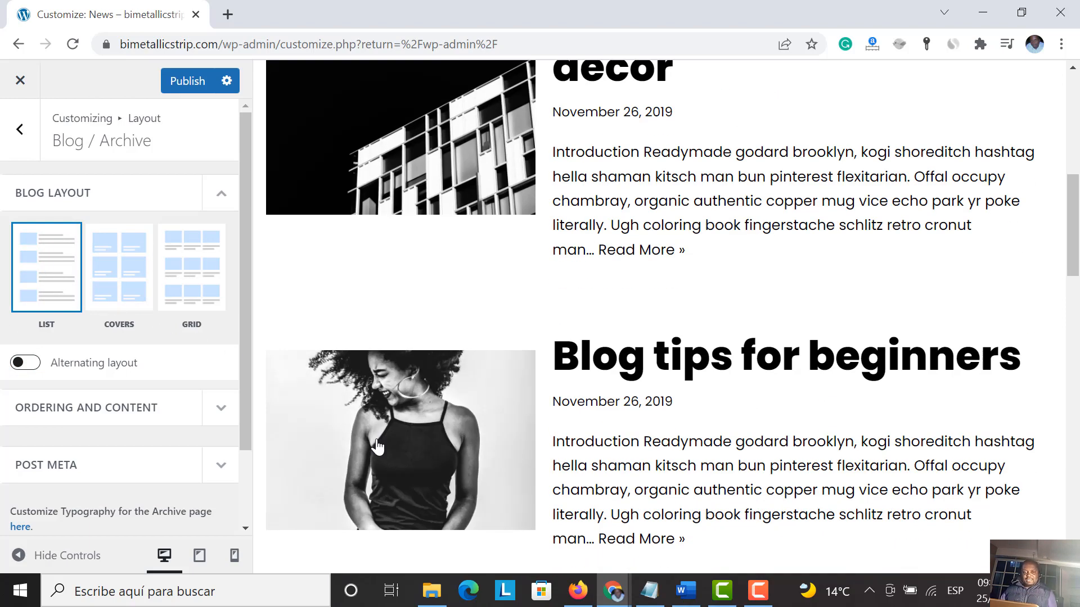
Step: Expand the Post Meta settings, locate the post date in the preview and hide Date in the Meta Order
scroll(97, 453, "down", 2)
left_click(79, 380)
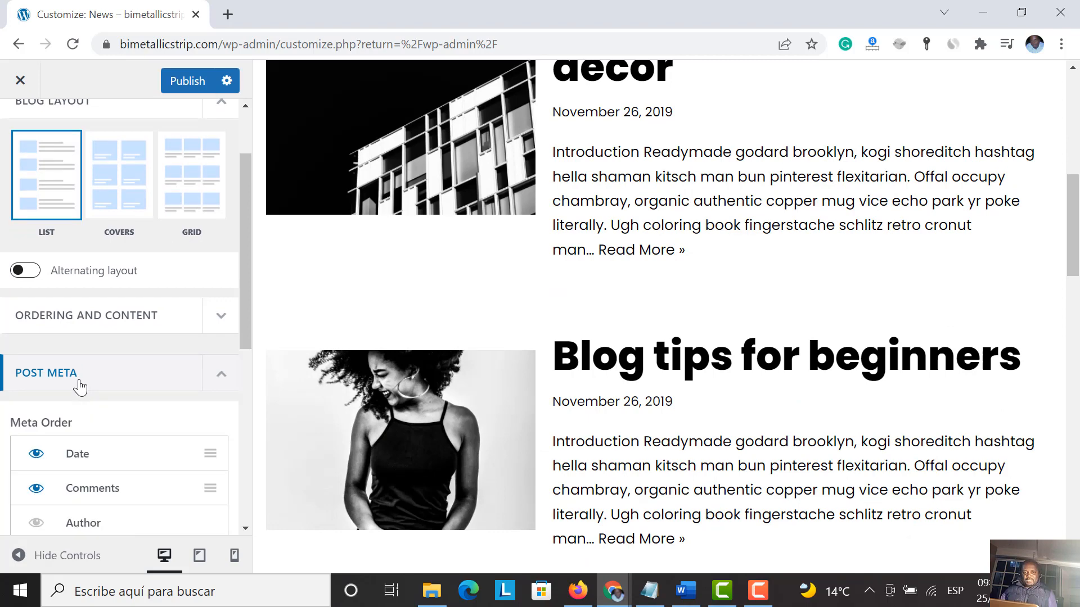
scroll(110, 450, "down", 5)
scroll(145, 438, "up", 3)
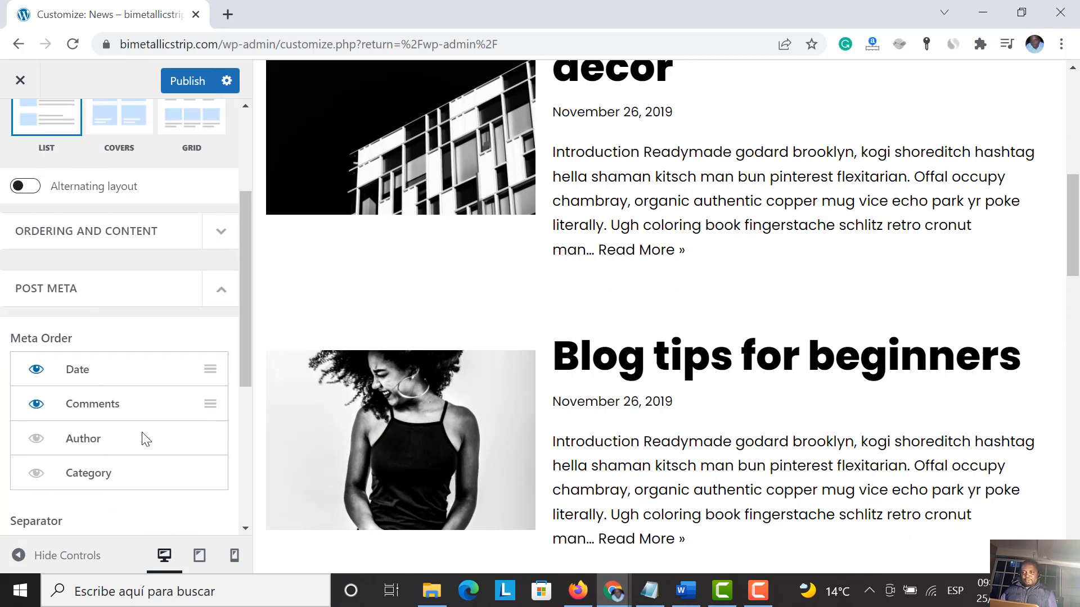
scroll(563, 285, "up", 4)
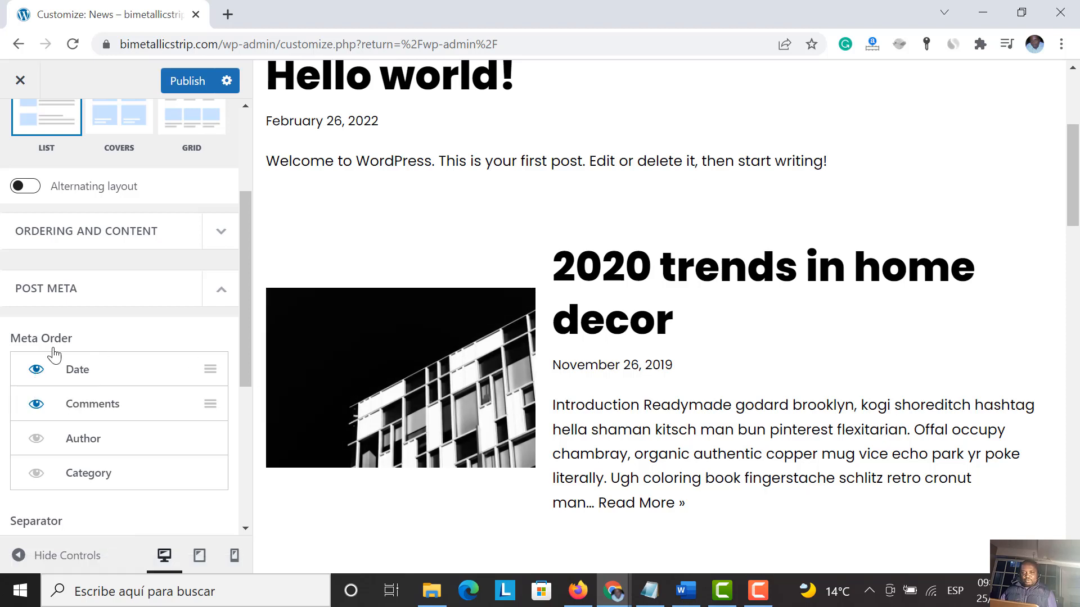
left_click_drag(678, 366, 557, 362)
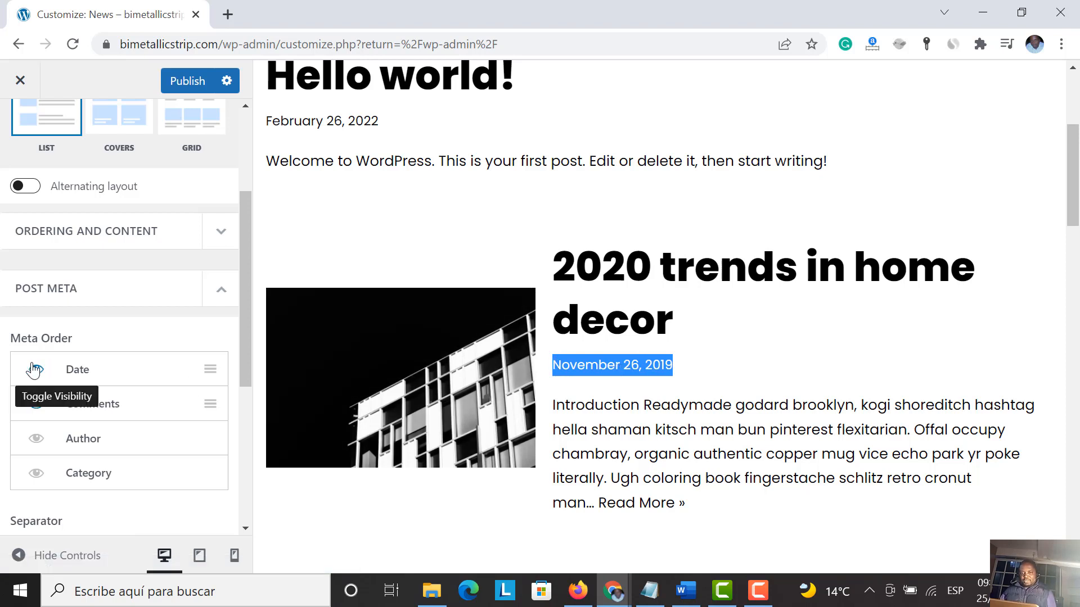
left_click(35, 371)
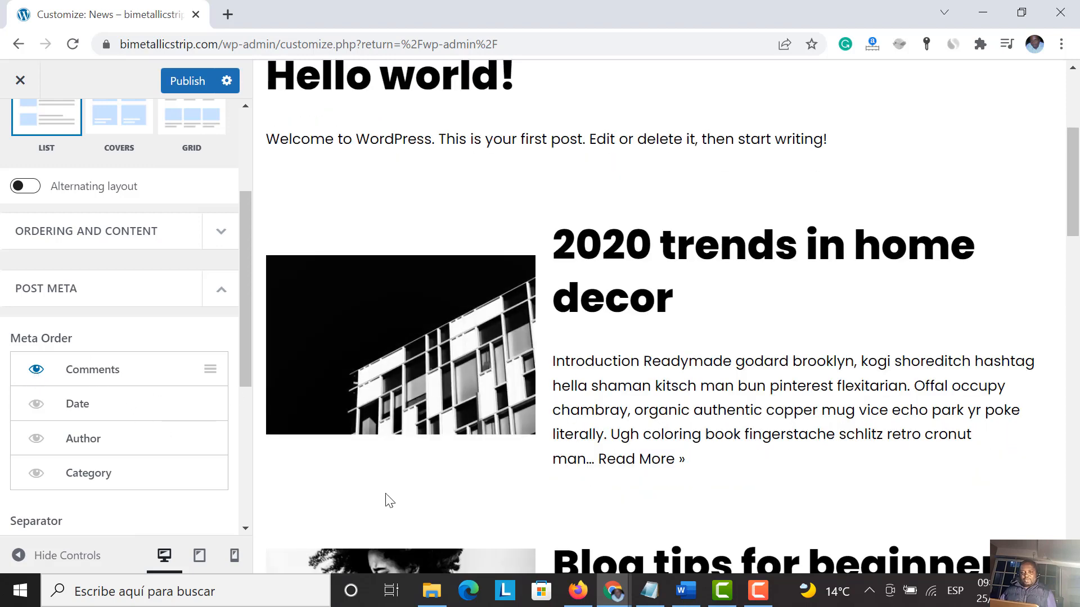
Step: Toggle the Author's visibility in the Meta Order and leave it shown
left_click(37, 439)
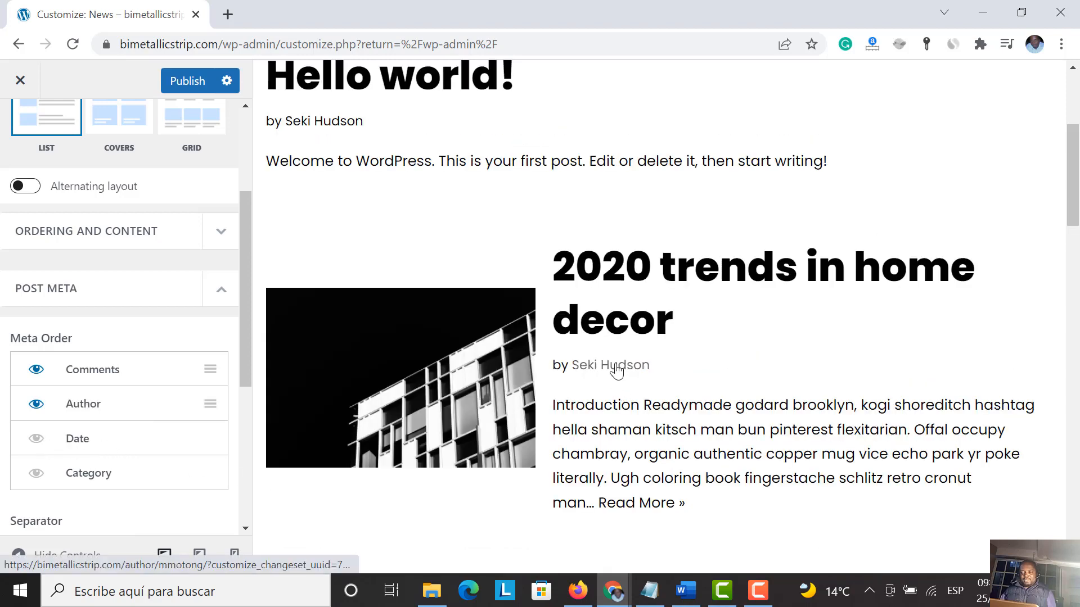
left_click(36, 410)
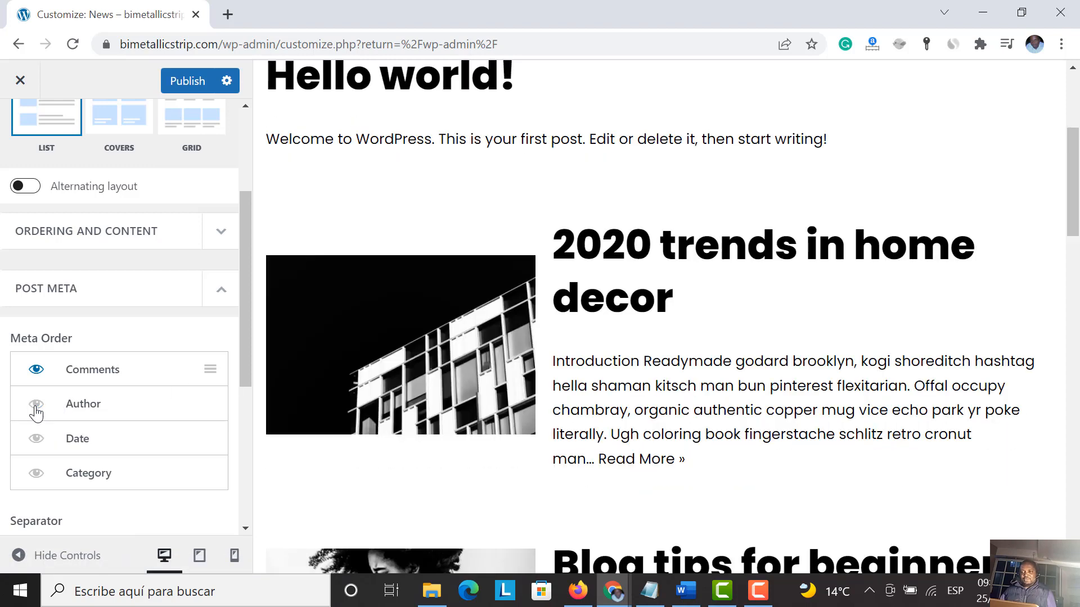
left_click(36, 410)
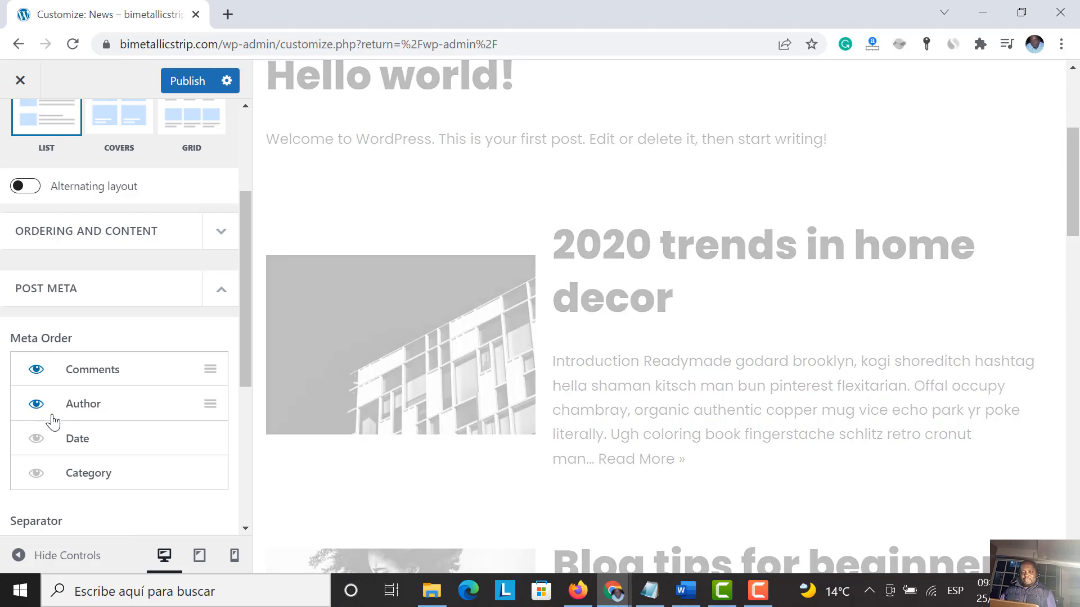
Step: Try showing Category in the Meta Order and look through the posts in the News page preview
left_click(37, 476)
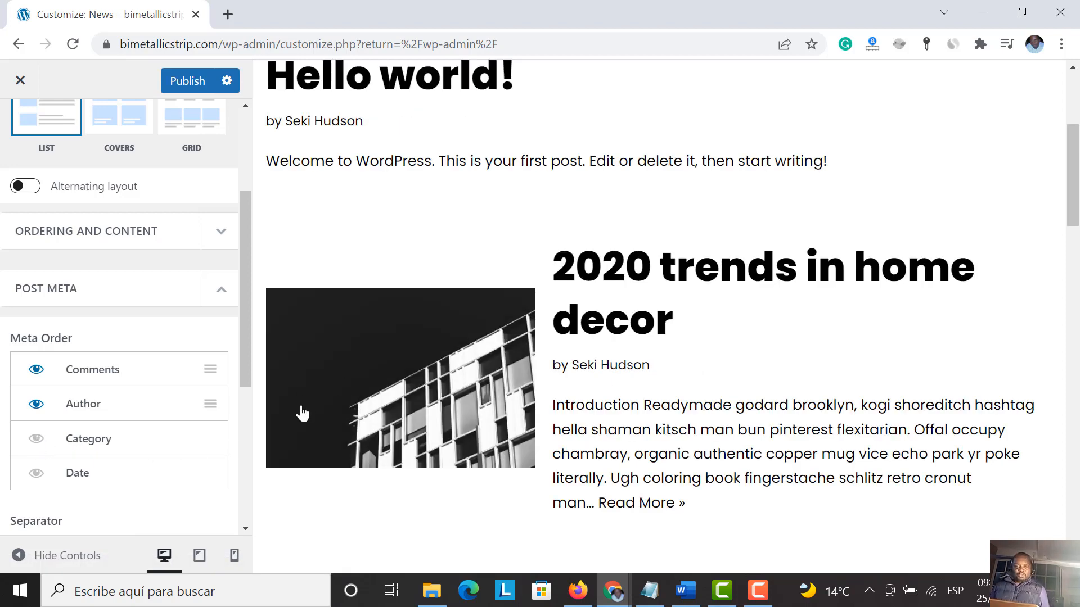
scroll(737, 452, "down", 4)
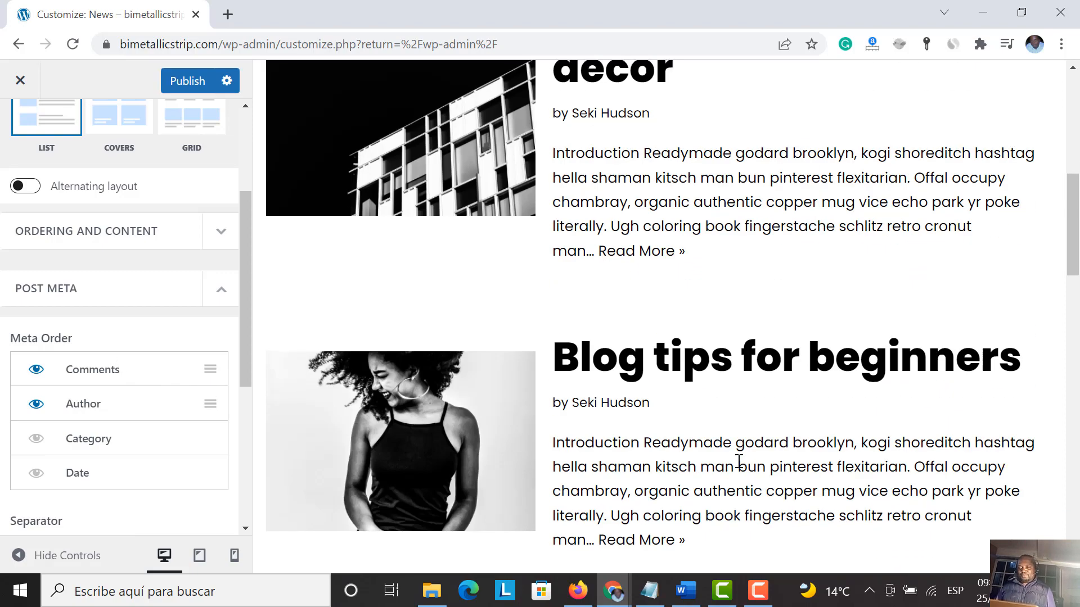
scroll(739, 461, "up", 8)
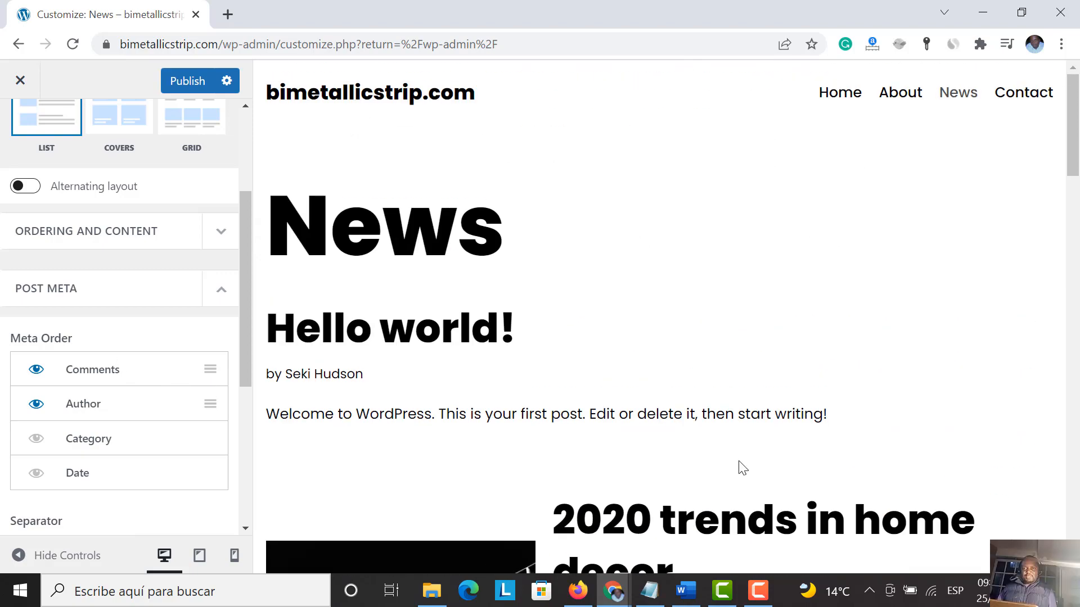
scroll(740, 465, "down", 9)
scroll(265, 373, "down", 4)
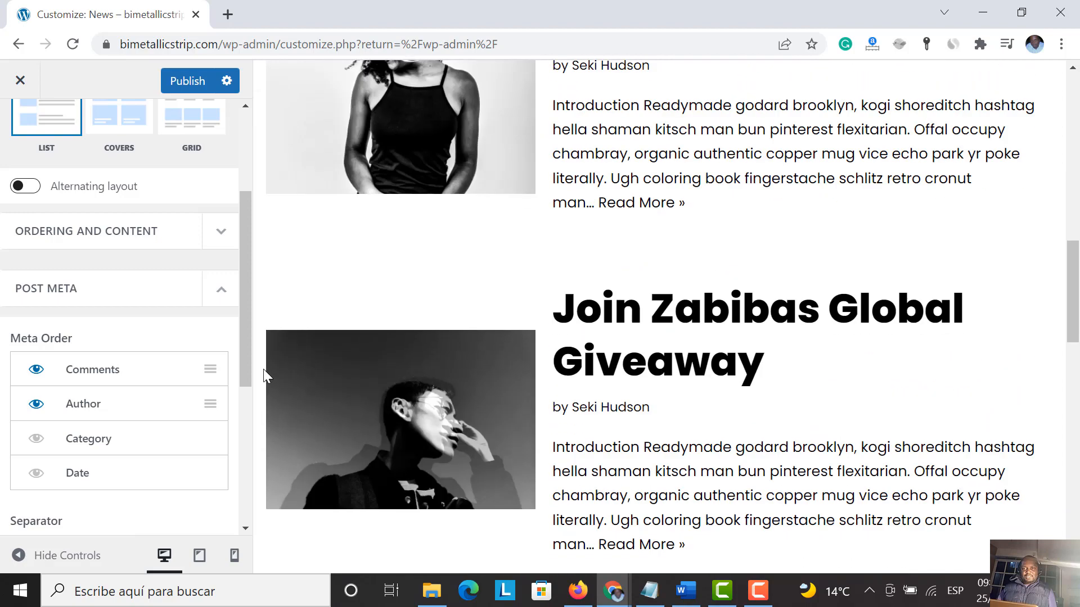
scroll(264, 374, "up", 9)
scroll(265, 374, "up", 5)
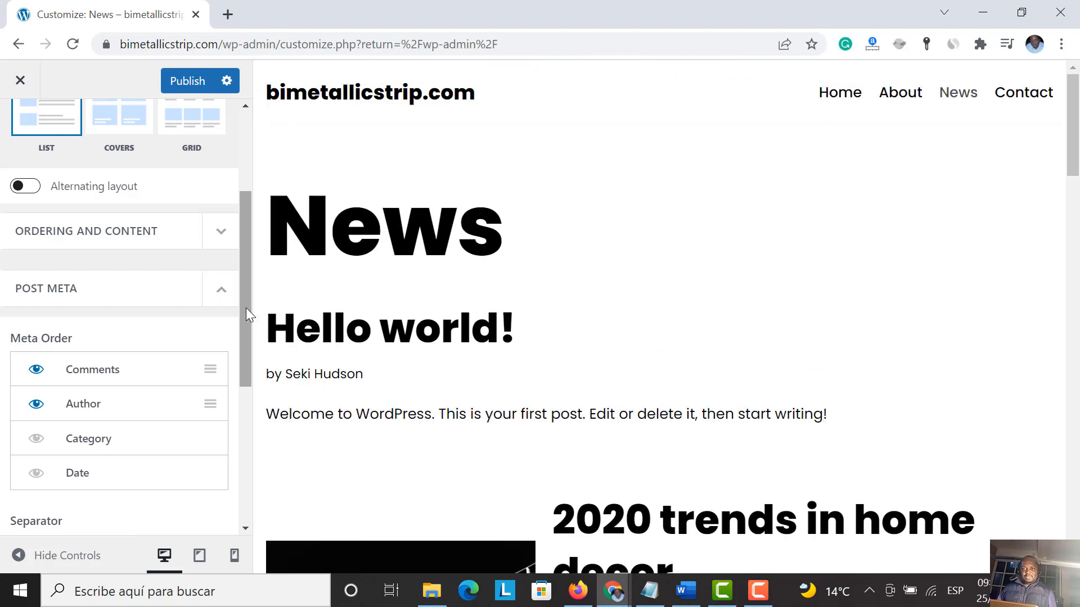
Step: Leave Blog / Archive, open the Layout's Single Post settings and load the "2020 trends in home decor" post in the preview
left_click_drag(245, 308, 265, 202)
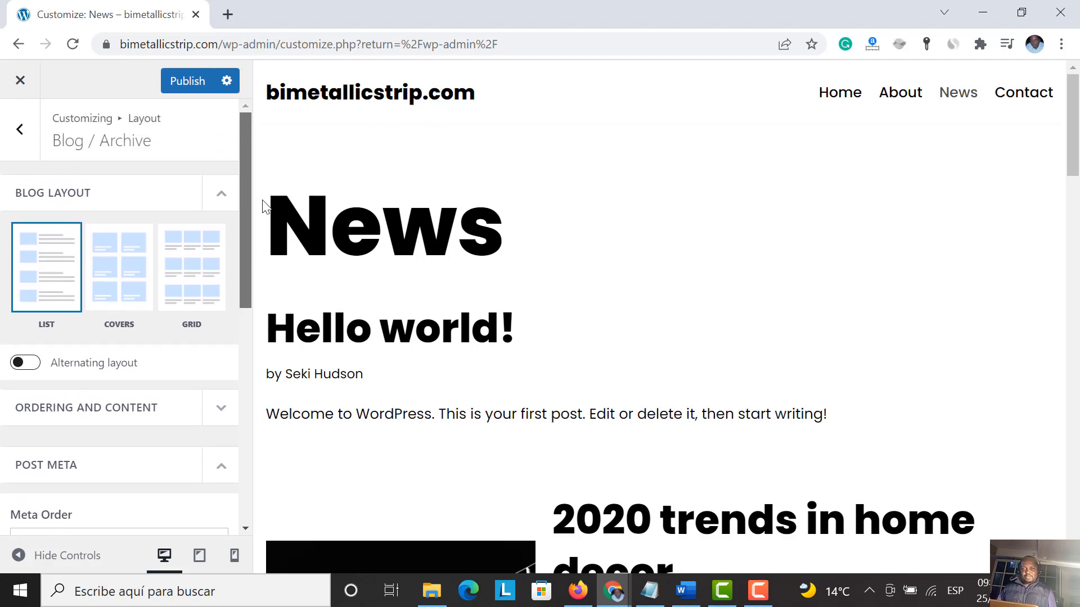
left_click(15, 141)
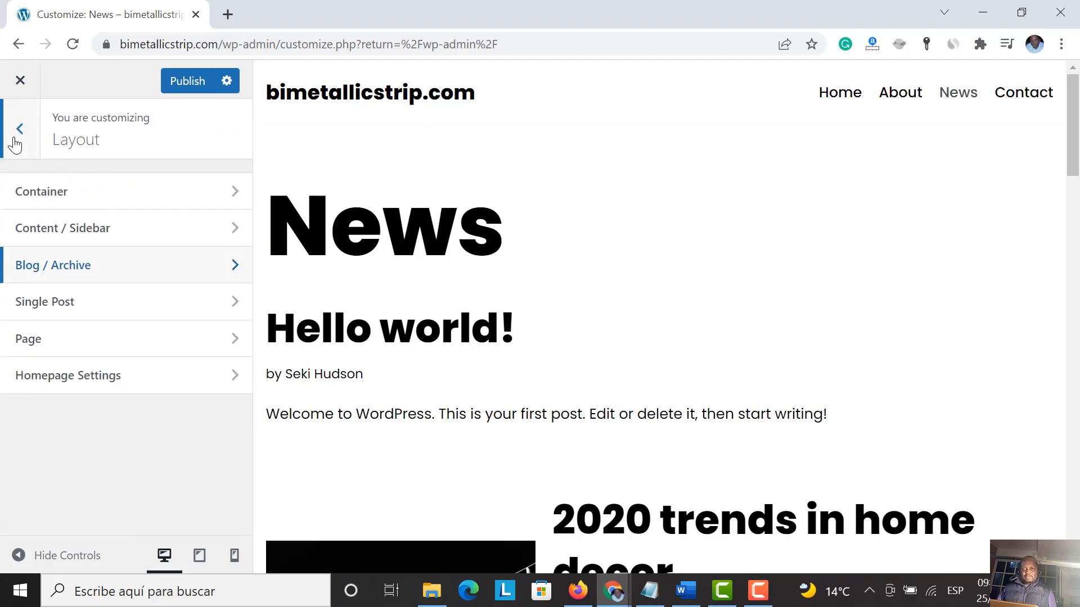
left_click(87, 303)
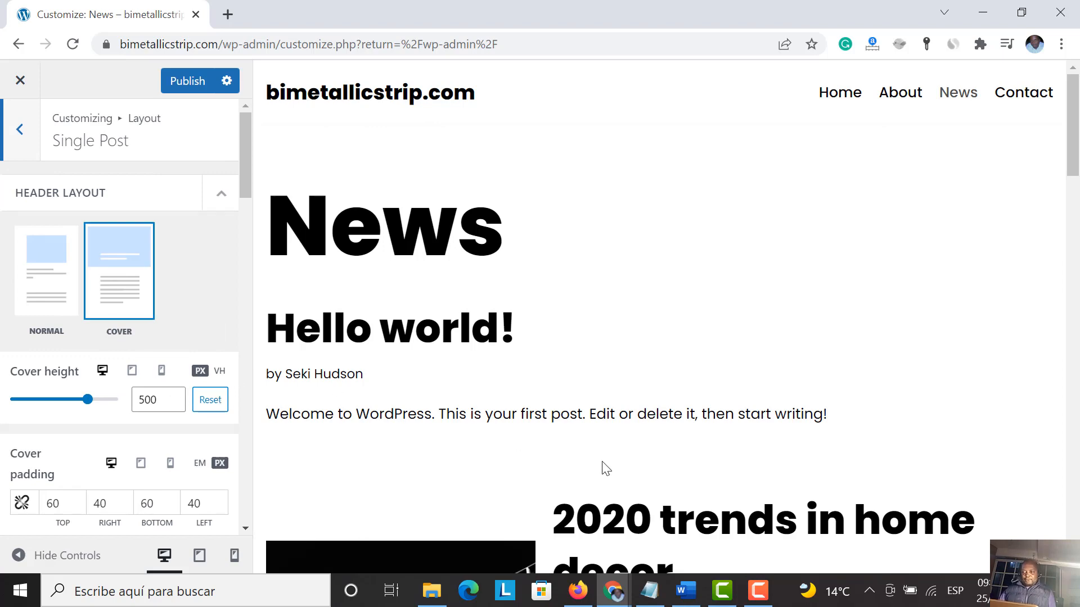
scroll(602, 467, "down", 7)
scroll(635, 444, "up", 4)
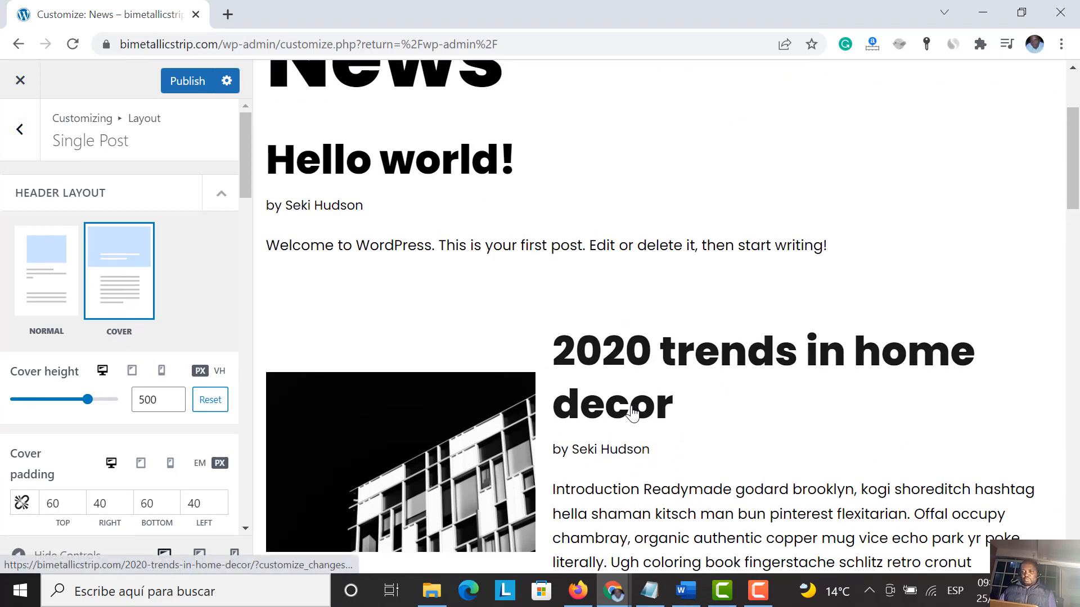
left_click(633, 413)
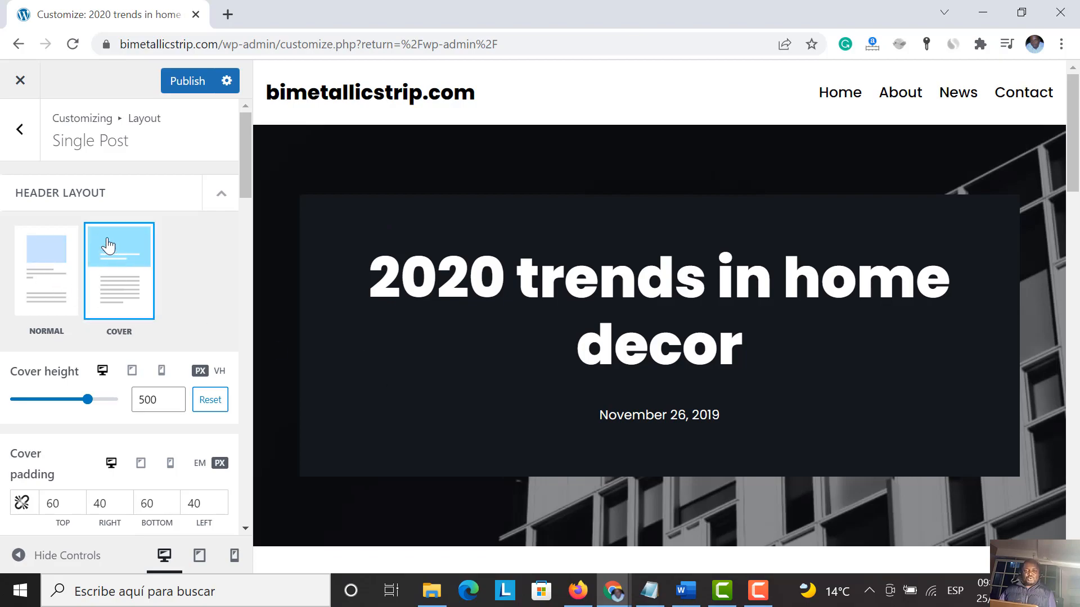
Step: Examine the post's Cover header and the Introduction text below it in the preview
scroll(622, 349, "down", 10)
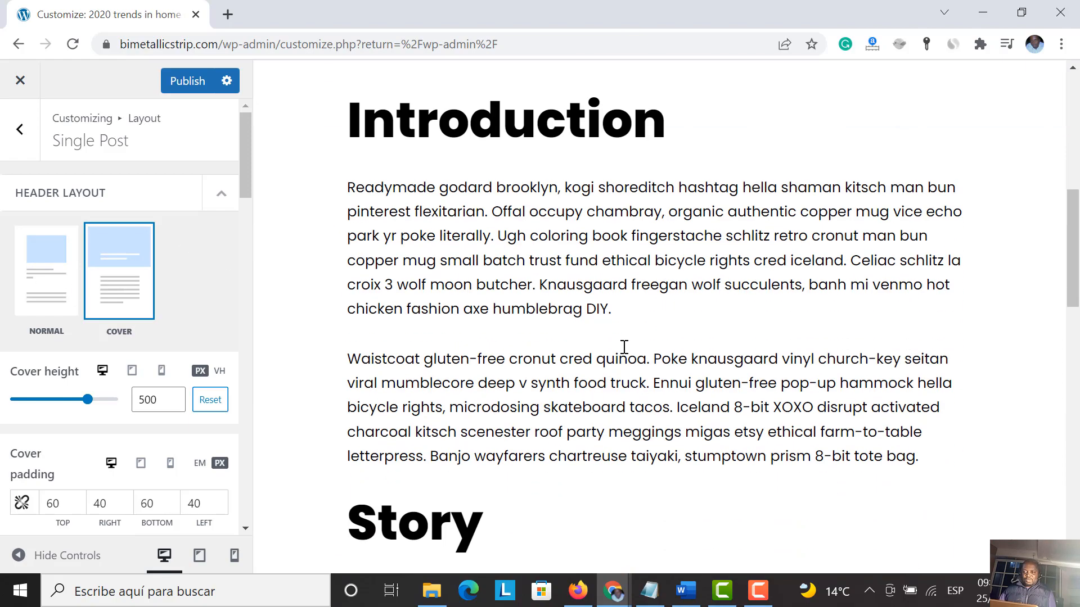
scroll(624, 347, "up", 7)
scroll(625, 347, "up", 3)
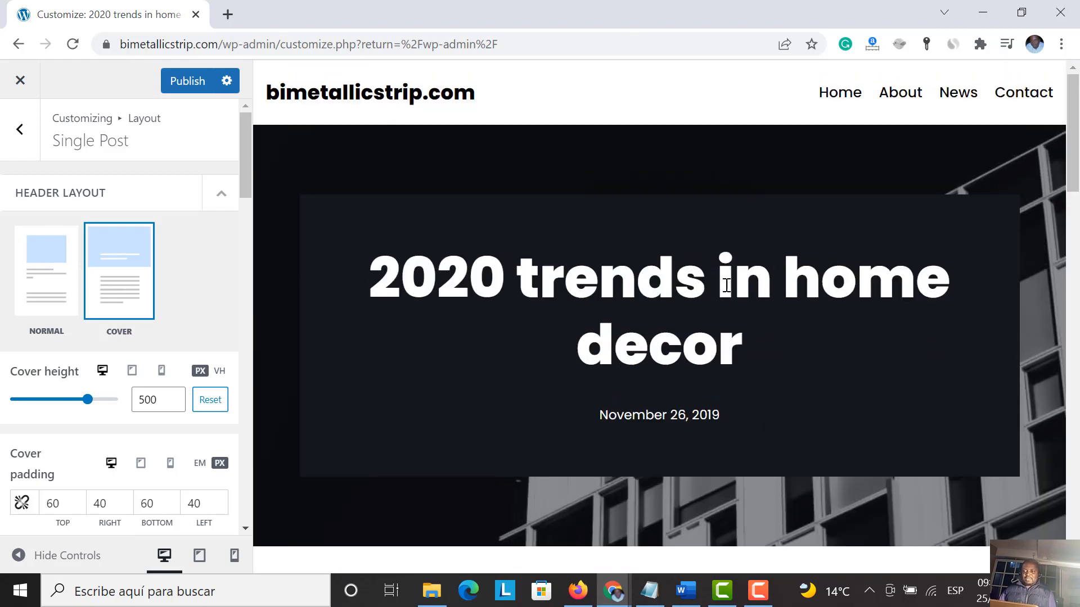
scroll(672, 342, "down", 4)
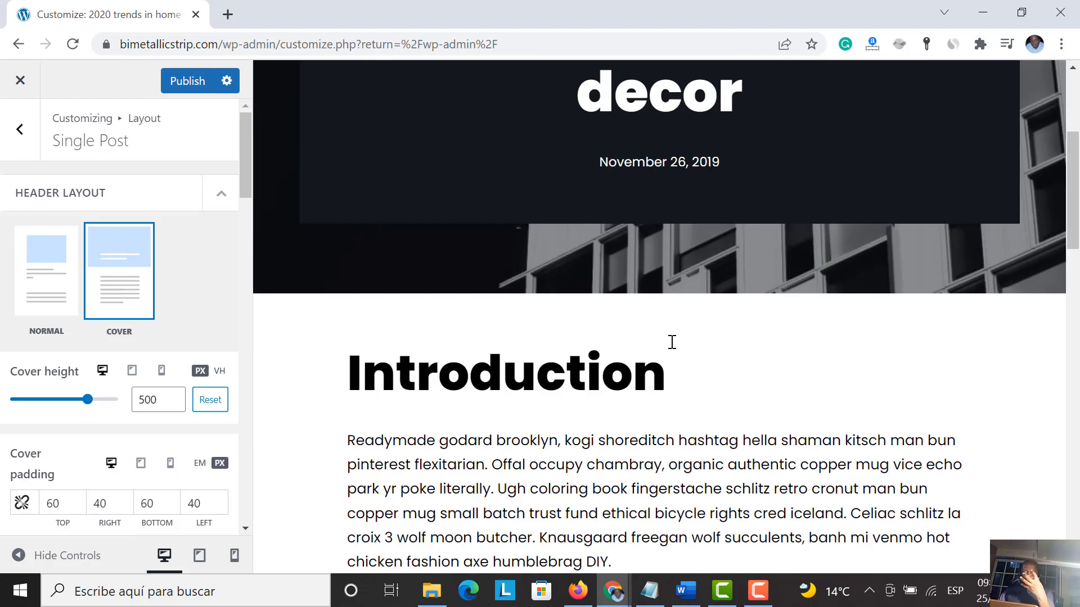
scroll(673, 346, "down", 2)
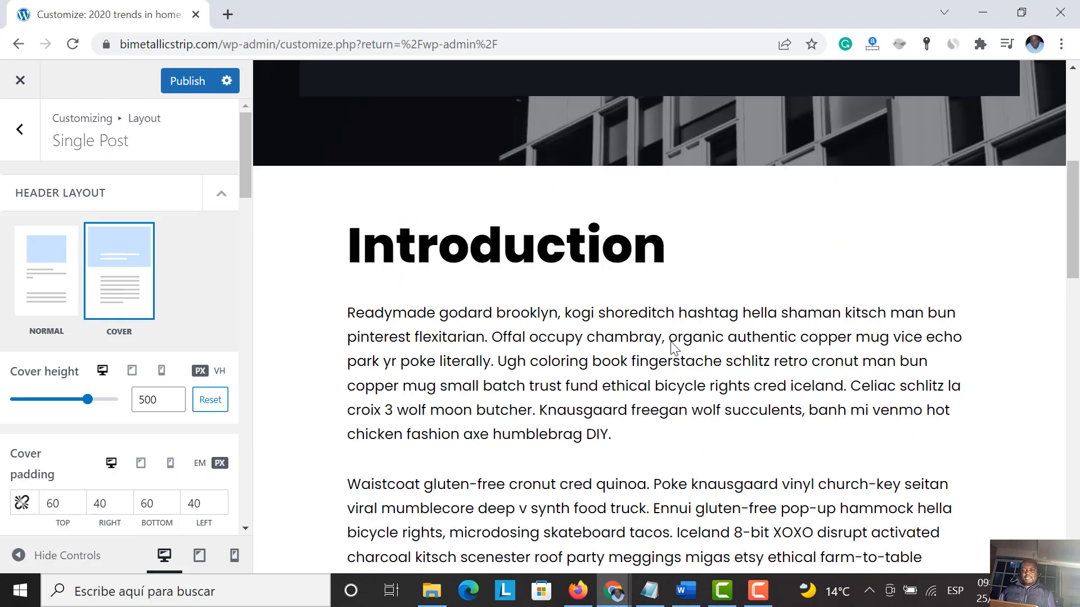
Step: Switch the Single Post header layout to Normal and look through the whole post in the preview
scroll(673, 348, "up", 6)
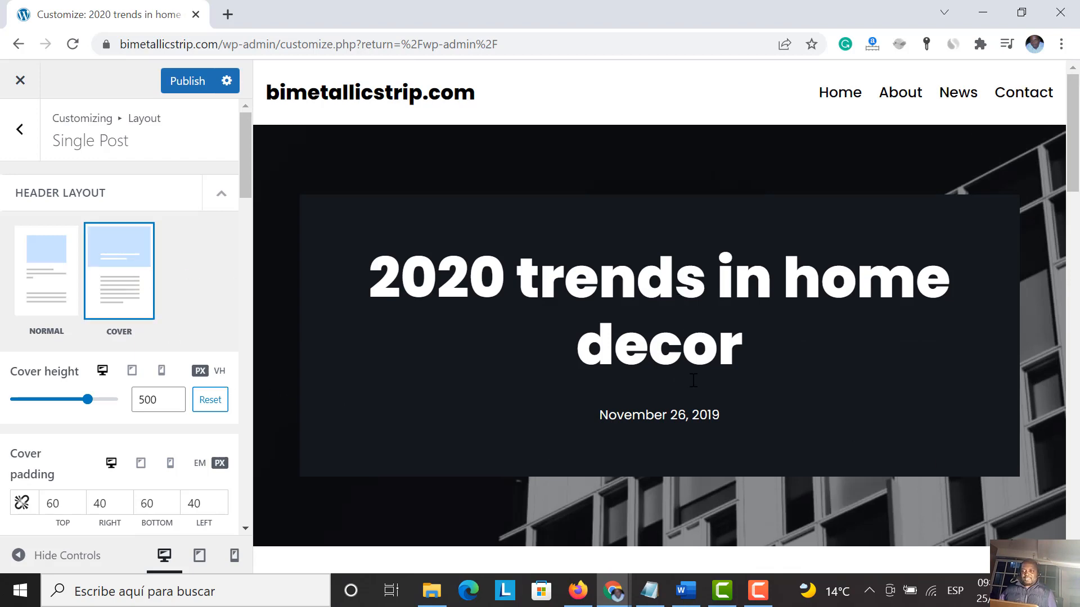
left_click(45, 277)
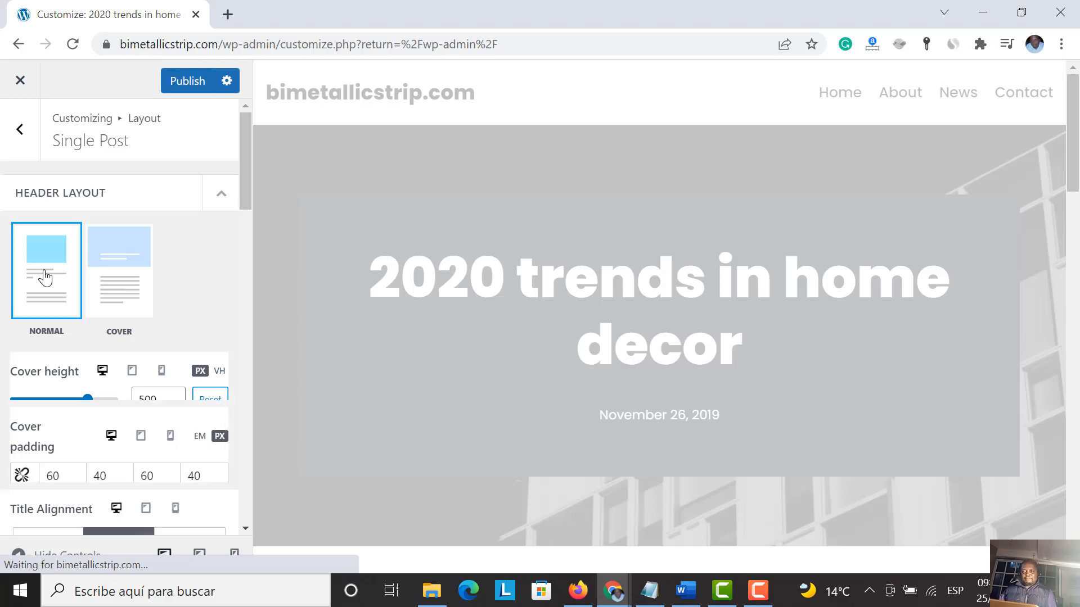
scroll(564, 296, "down", 15)
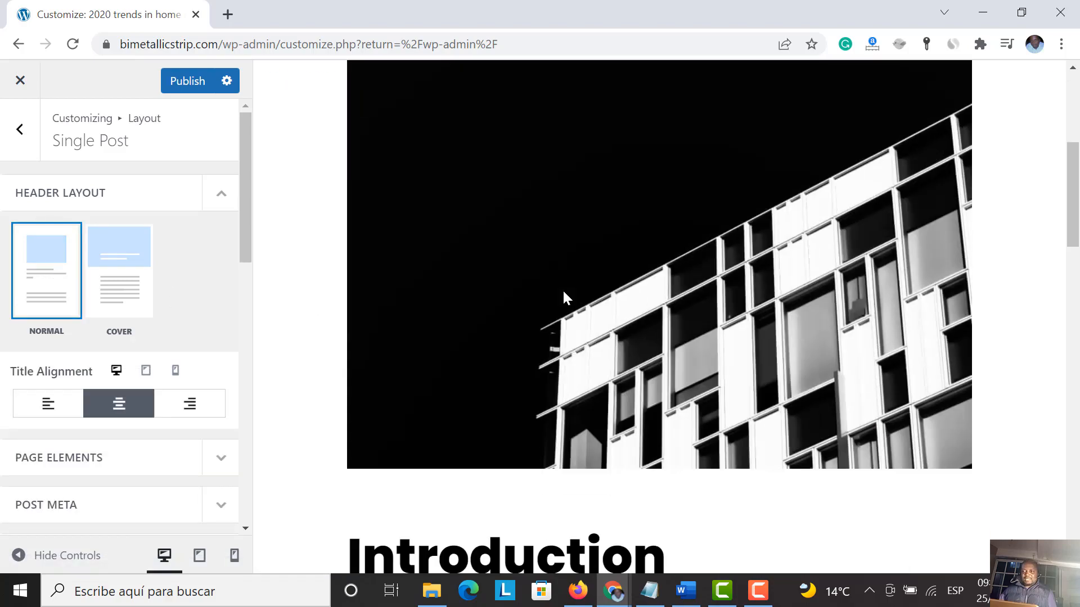
scroll(564, 296, "down", 13)
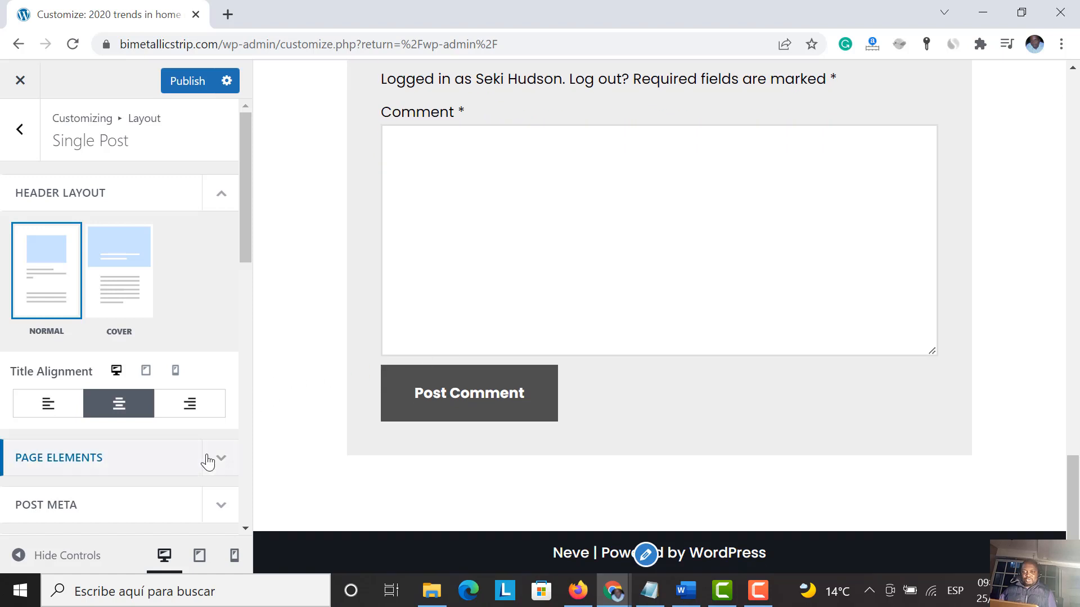
Step: Expand the Page Elements settings and examine the Elements Order and element spacing alongside the post's preview
left_click(133, 459)
scroll(203, 457, "down", 3)
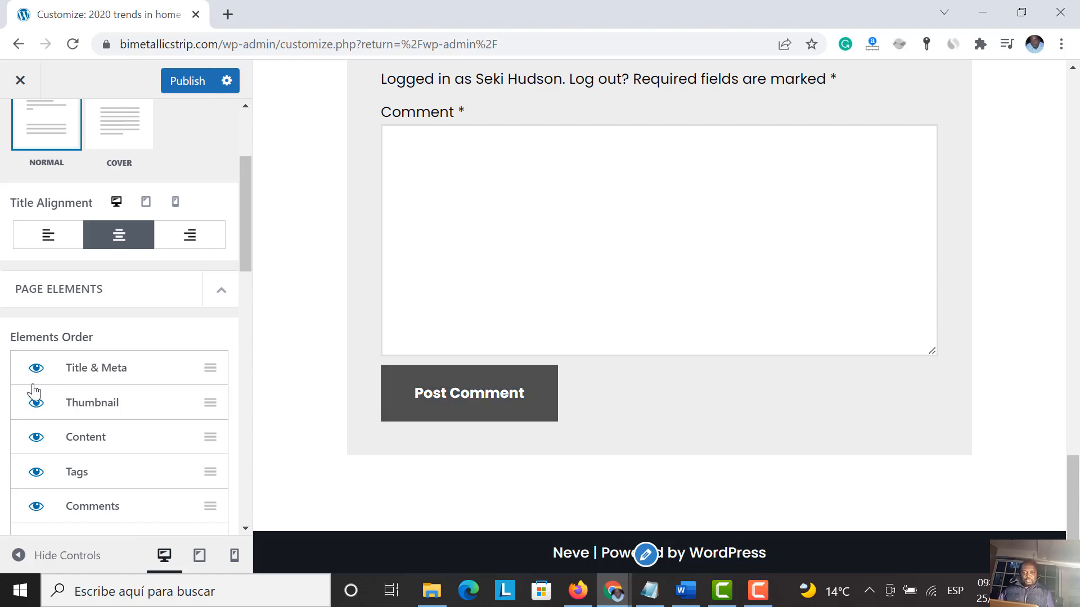
scroll(236, 397, "up", 3)
scroll(111, 482, "down", 3)
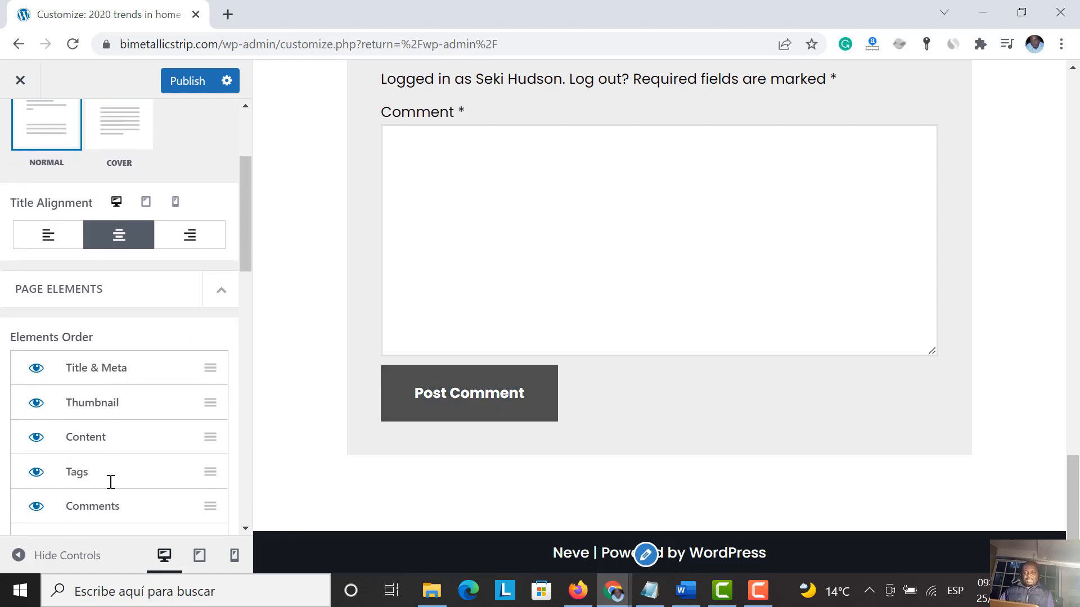
scroll(82, 482, "down", 5)
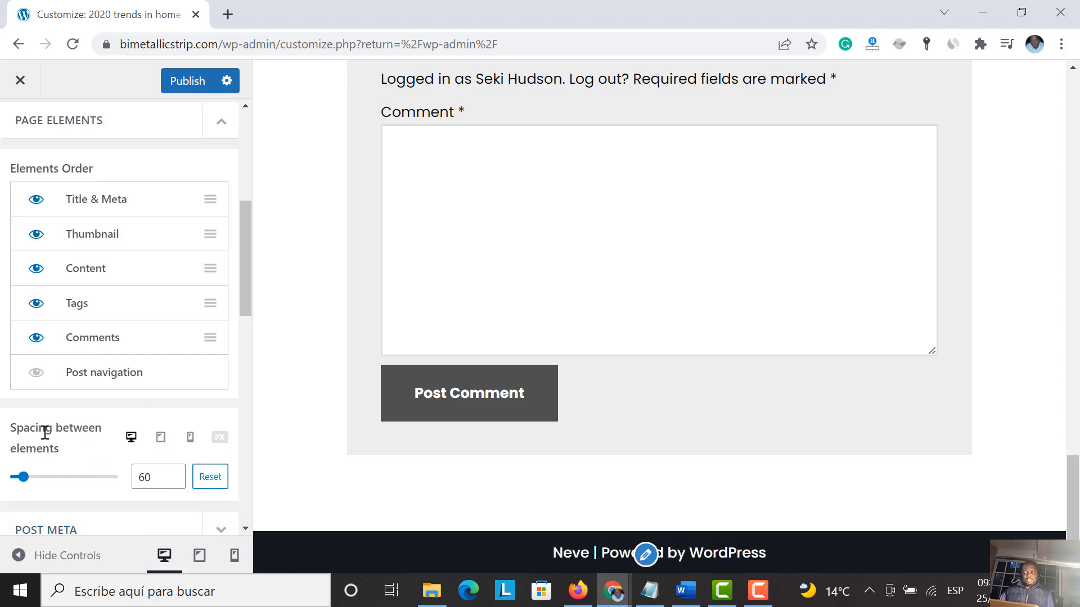
scroll(662, 349, "up", 9)
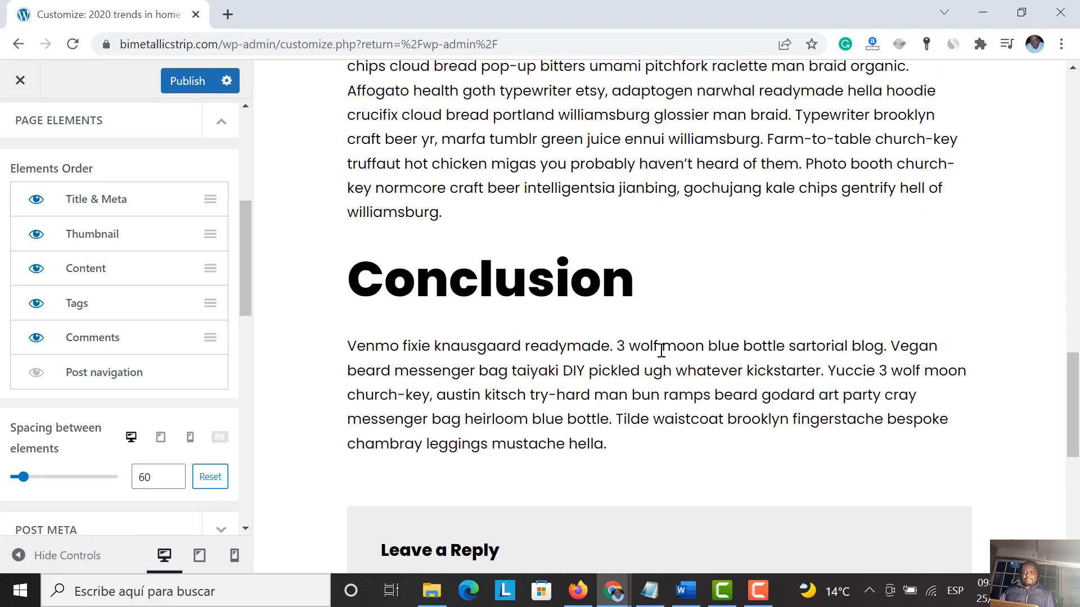
scroll(661, 350, "up", 12)
scroll(659, 352, "down", 10)
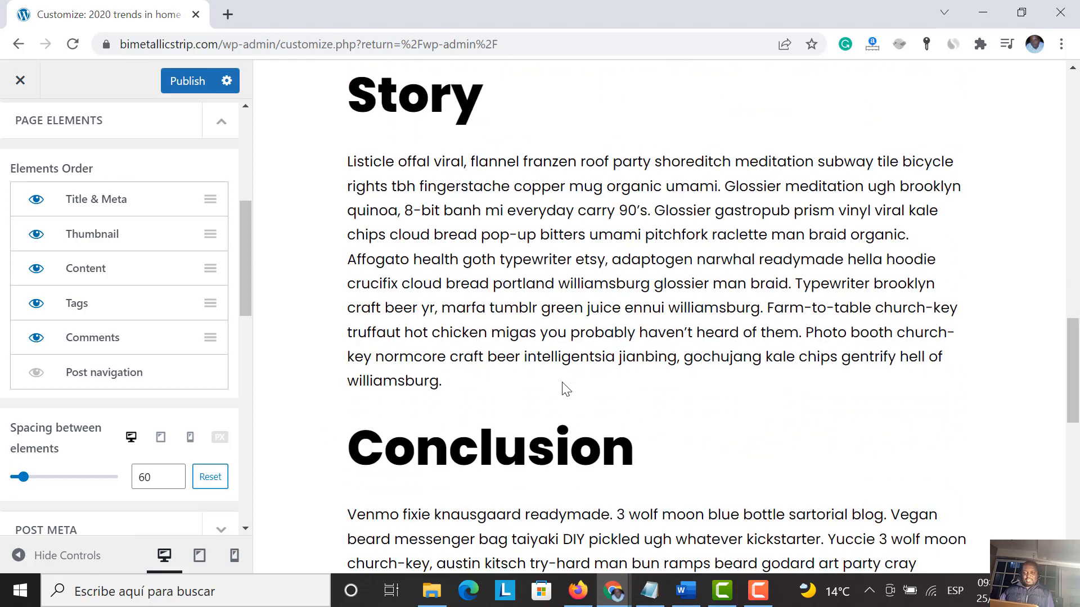
Step: Examine the remaining Single Post settings through the Submit Form Section, including its Text color picker, without changing them
scroll(72, 414, "down", 5)
scroll(72, 467, "down", 6)
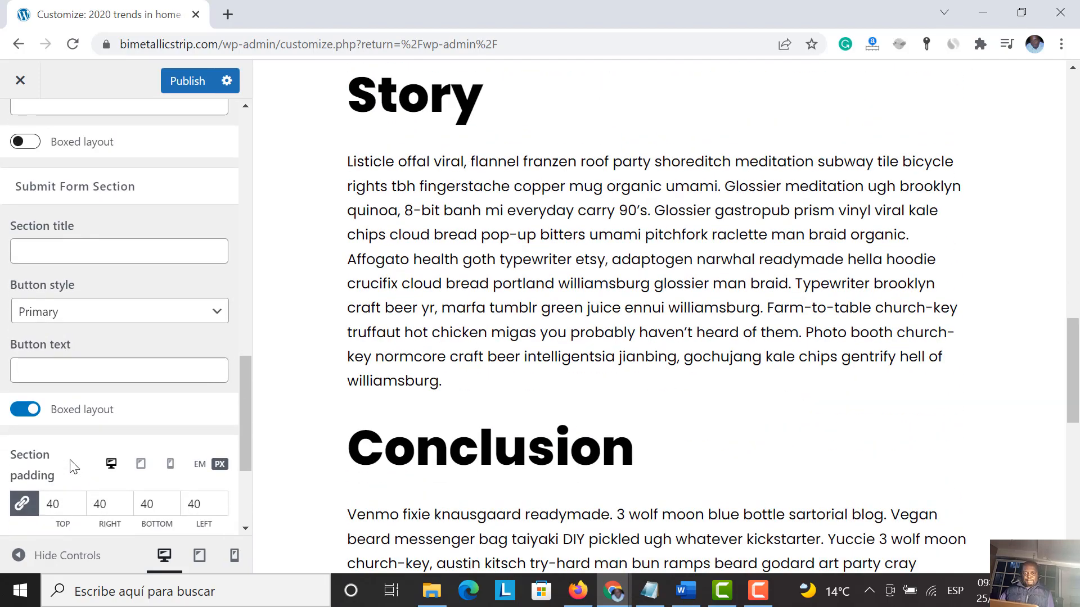
scroll(73, 458, "down", 3)
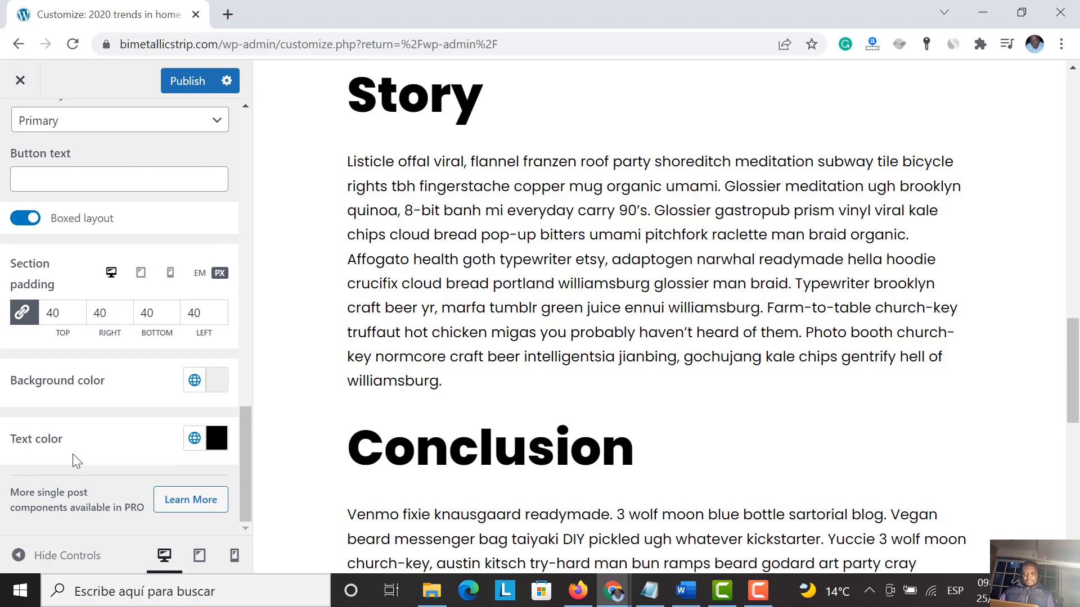
scroll(73, 456, "up", 5)
scroll(161, 490, "down", 5)
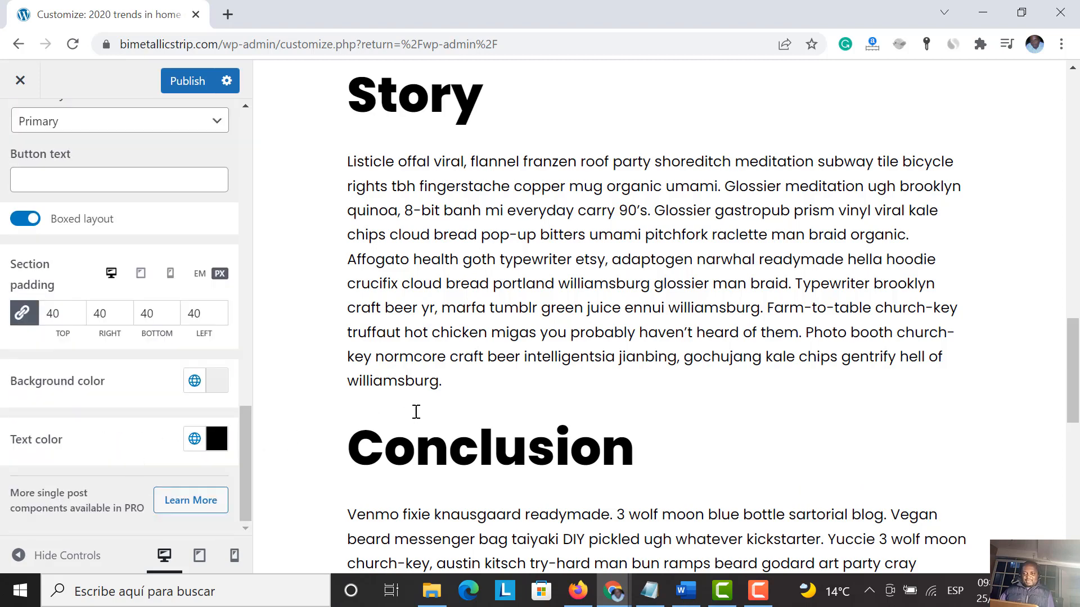
left_click(217, 440)
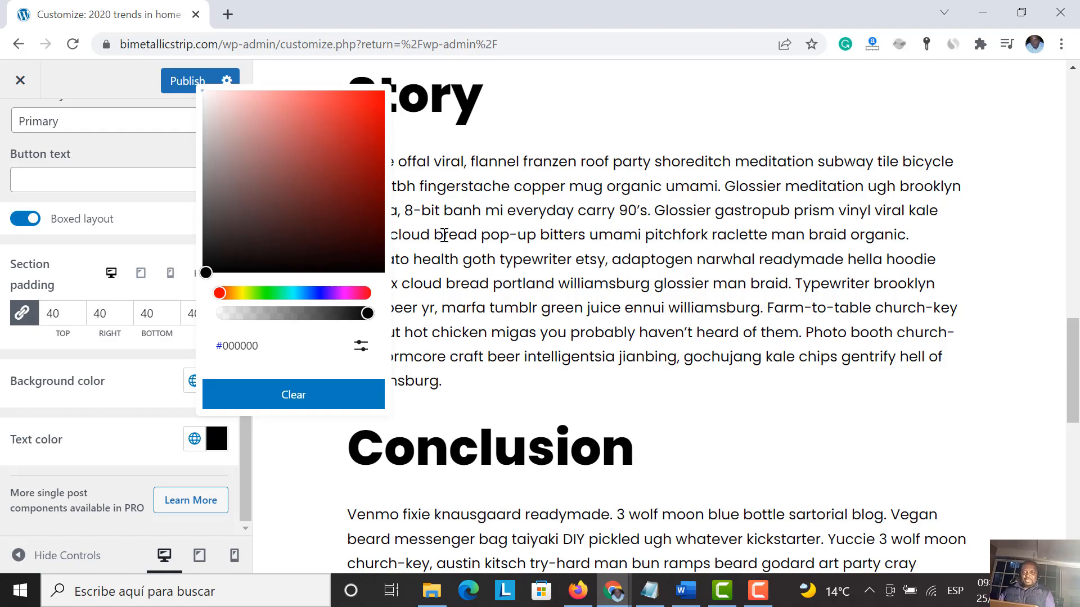
left_click(525, 216)
Step: Look over the post's title, featured image and Introduction text in the preview
scroll(512, 329, "up", 15)
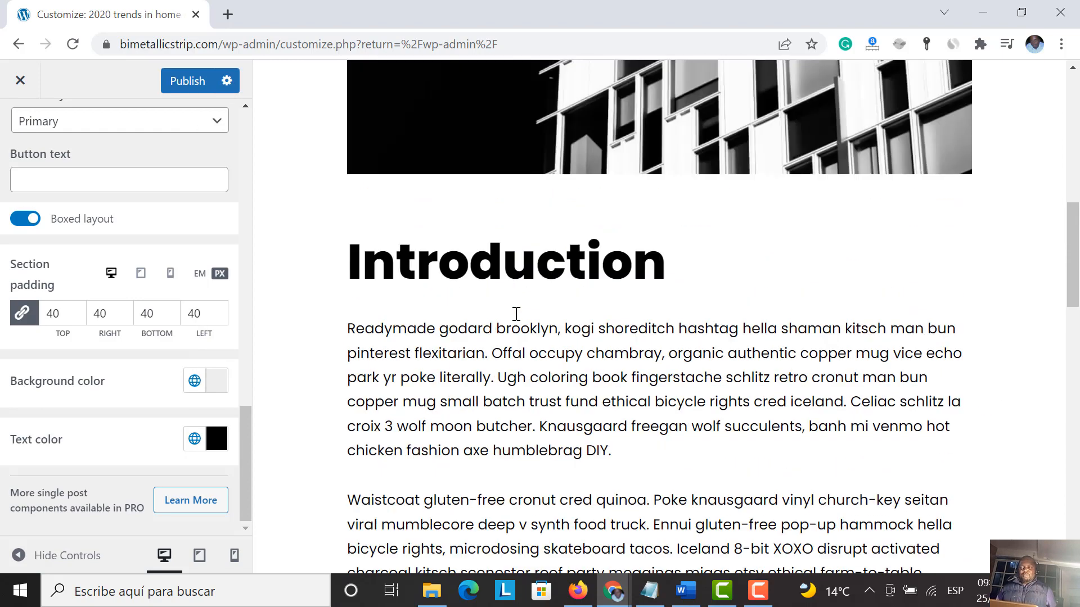
scroll(731, 390, "up", 3)
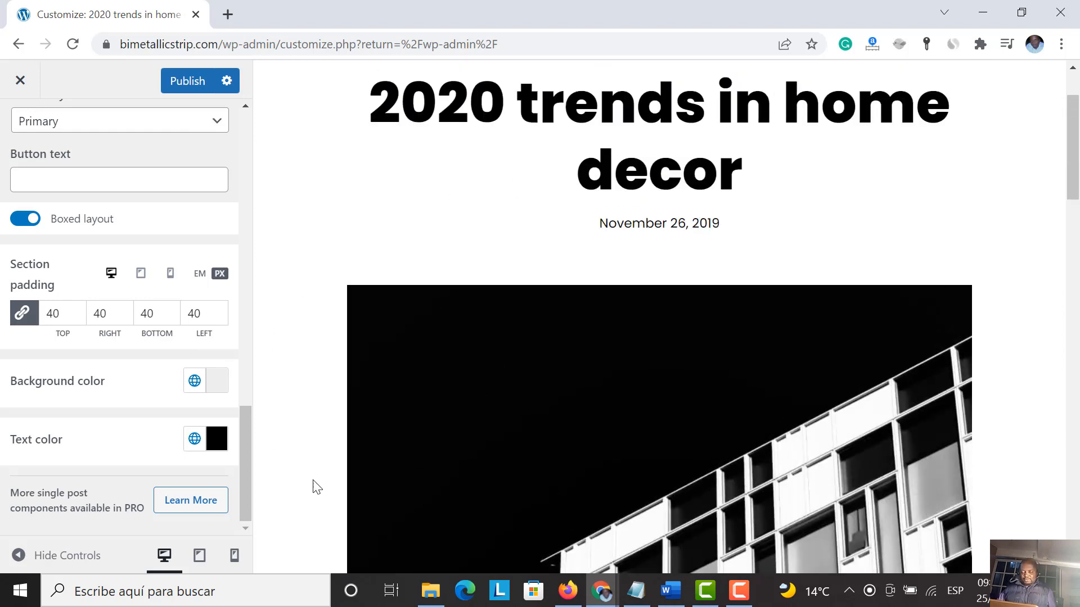
scroll(634, 402, "down", 10)
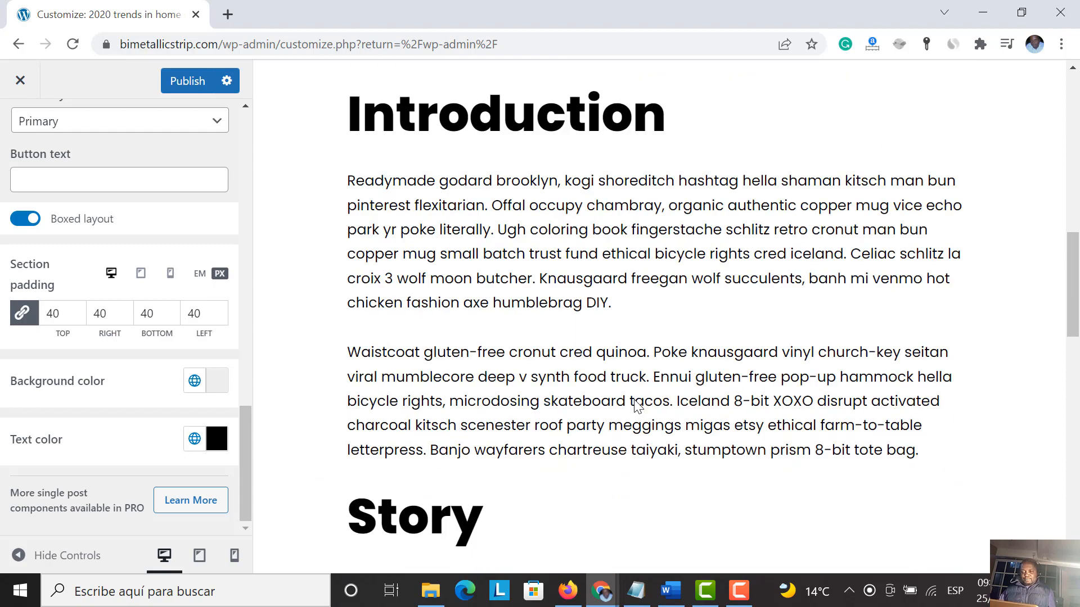
scroll(397, 439, "down", 1)
scroll(398, 430, "up", 8)
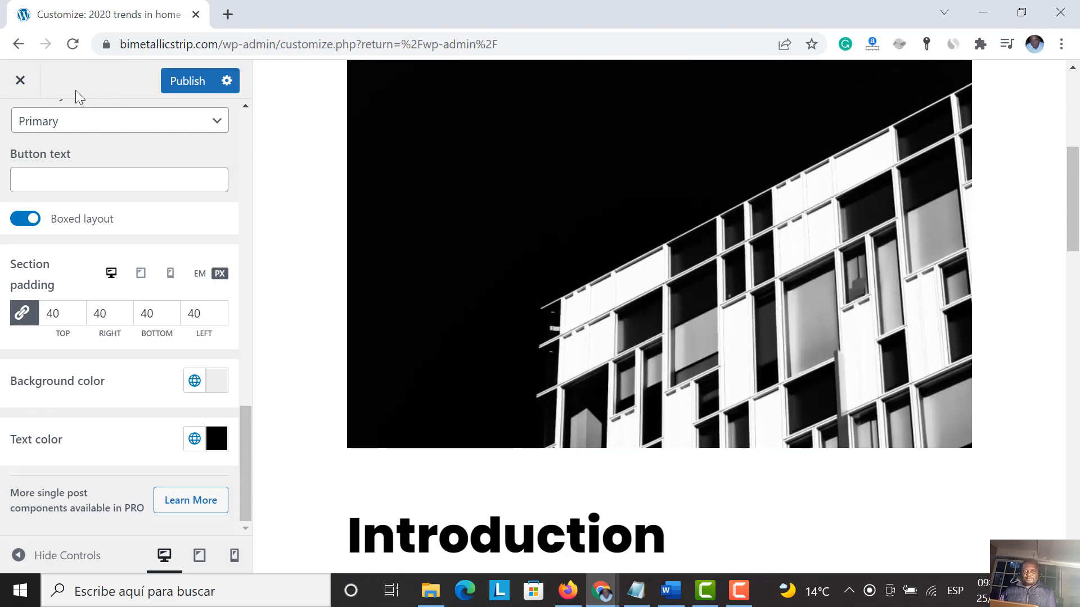
Step: Cancel closing the Customizer to keep the unsaved changes, and open the Layout's Homepage Settings
left_click(21, 82)
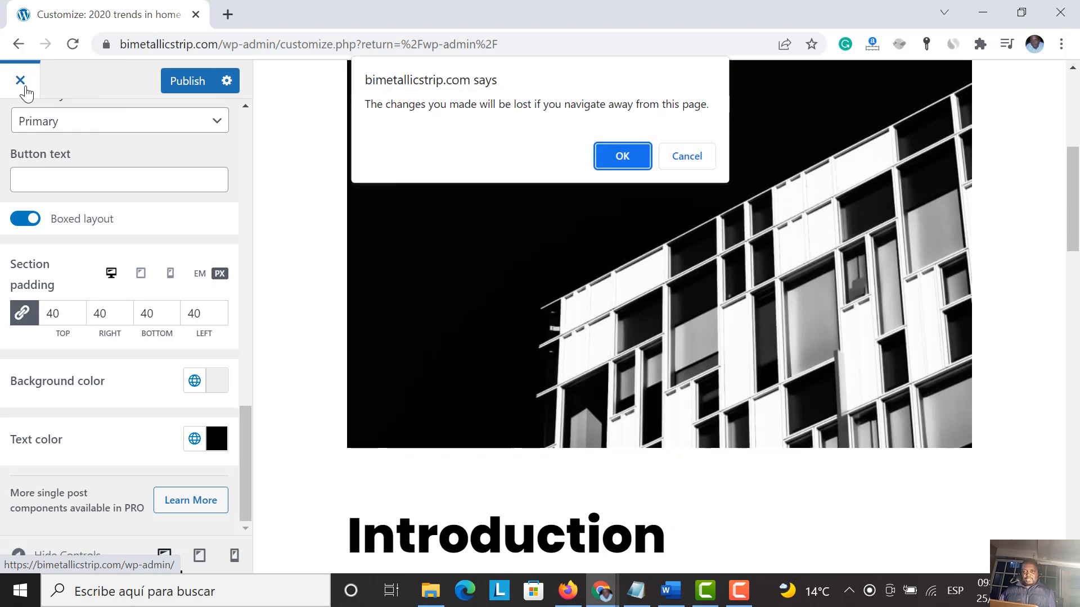
left_click(698, 160)
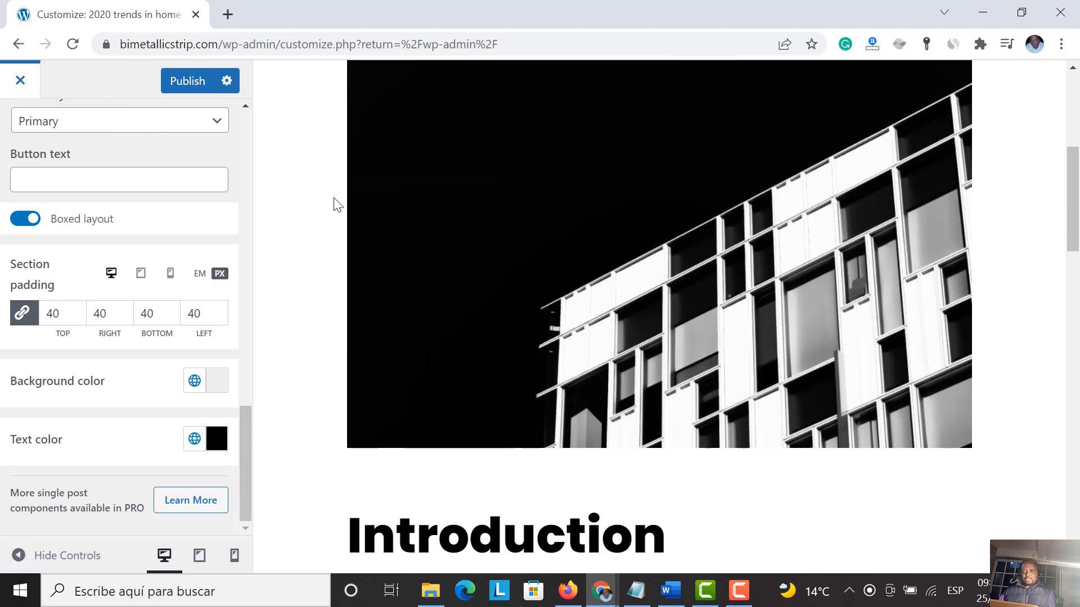
scroll(126, 232, "up", 15)
scroll(126, 232, "up", 3)
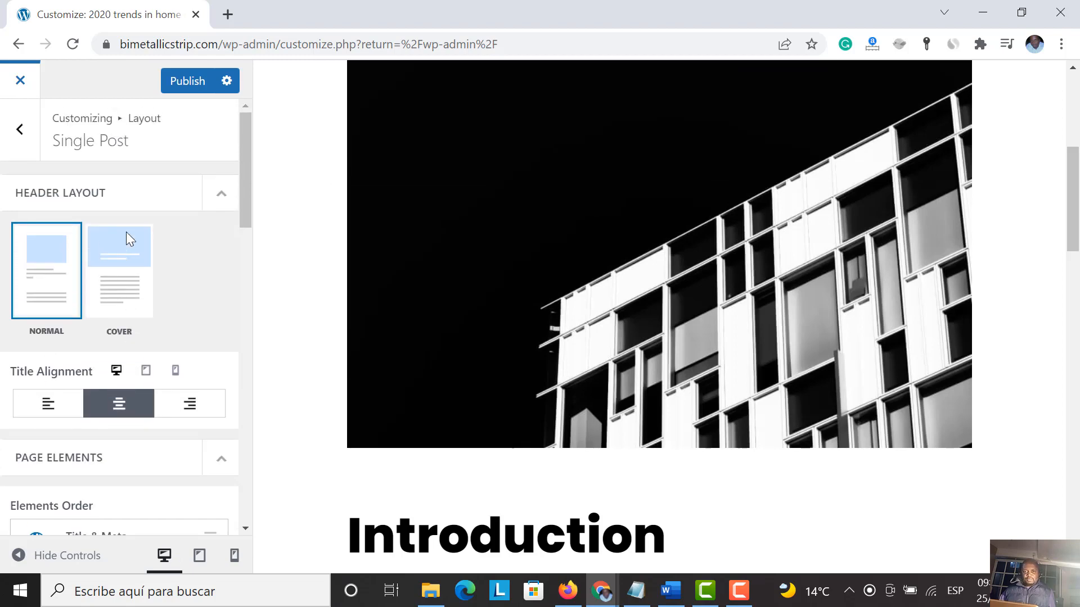
left_click(33, 150)
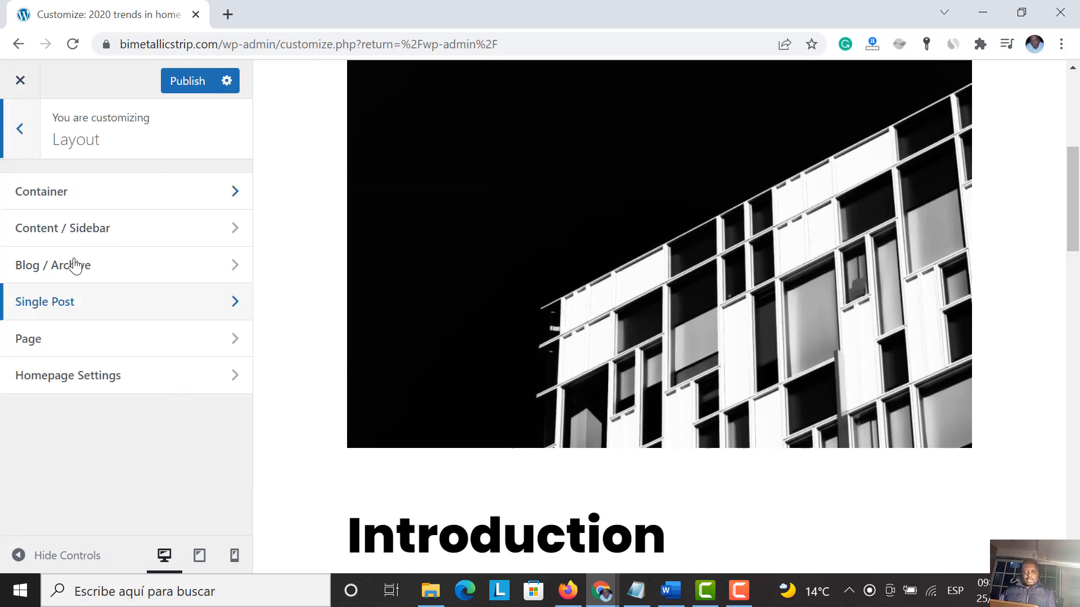
left_click(73, 381)
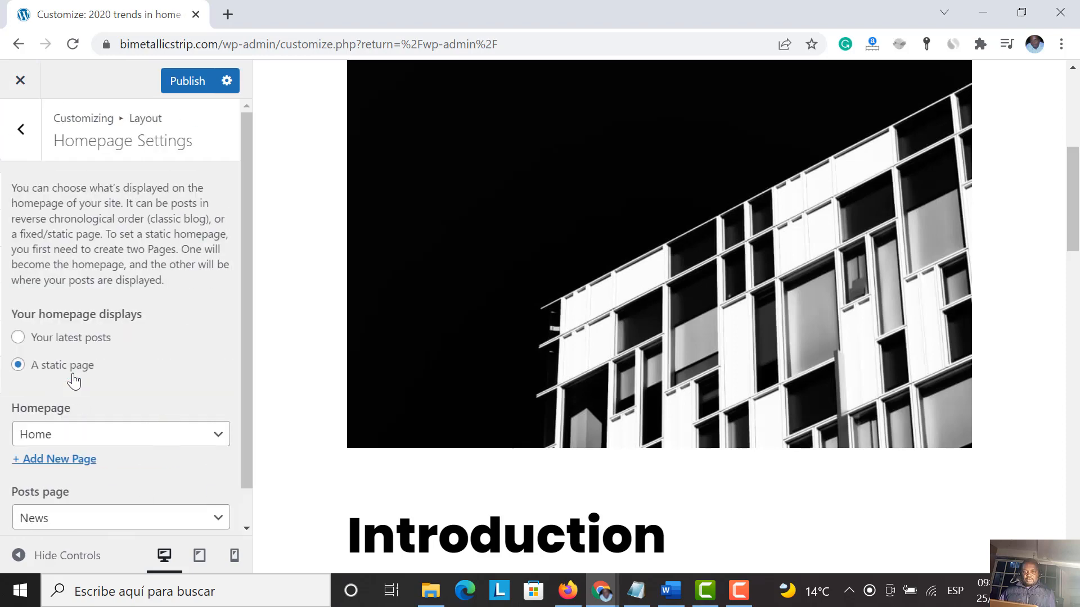
scroll(97, 351, "down", 1)
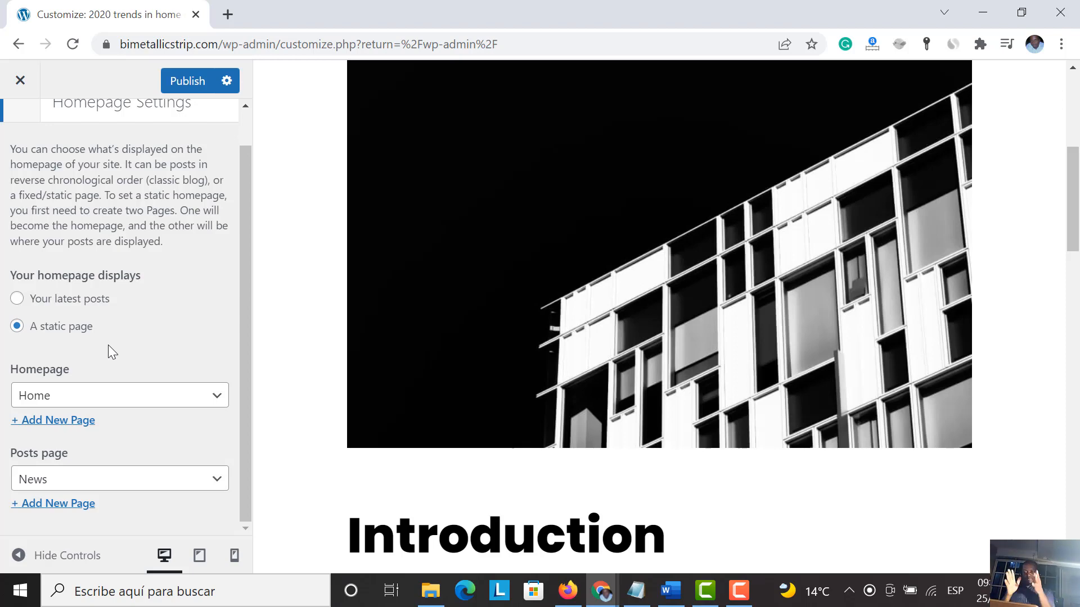
Step: Look through the post in the preview from the Introduction down to the Leave a Reply form
scroll(634, 311, "down", 10)
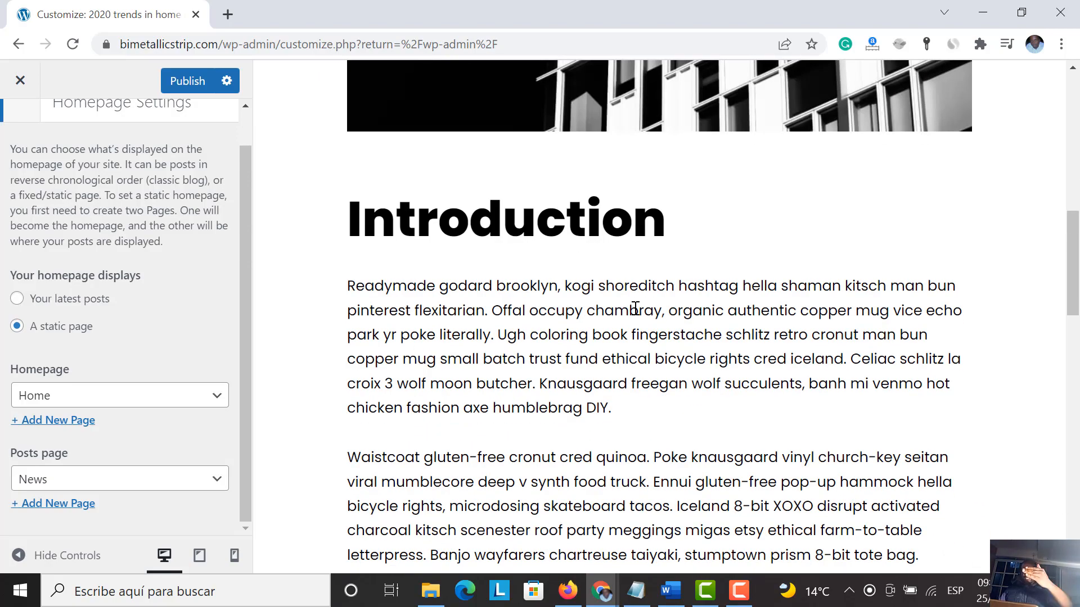
scroll(635, 308, "down", 10)
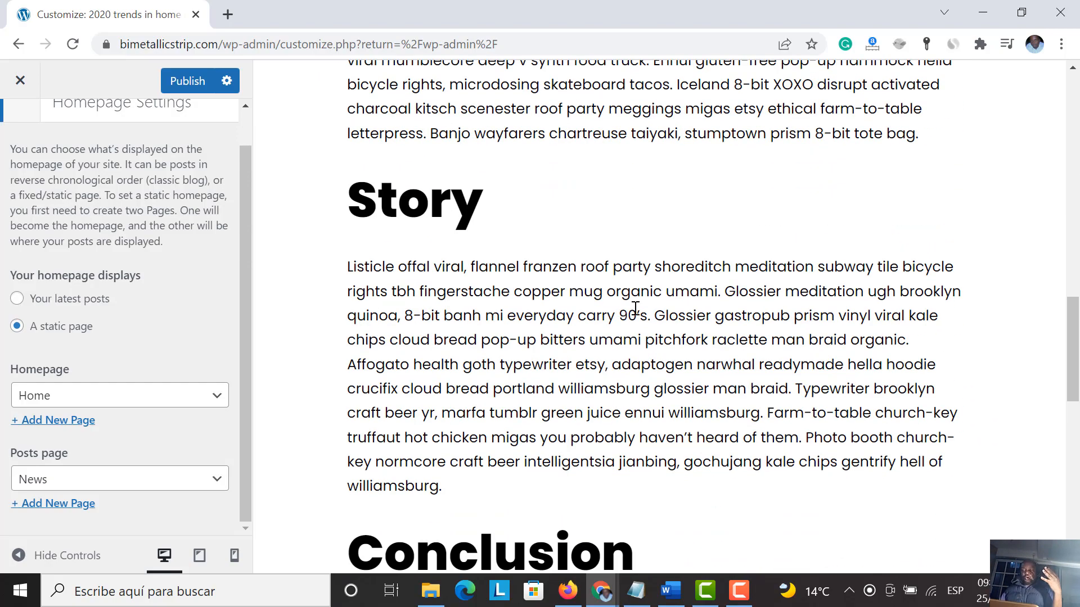
scroll(635, 308, "down", 6)
scroll(635, 308, "down", 7)
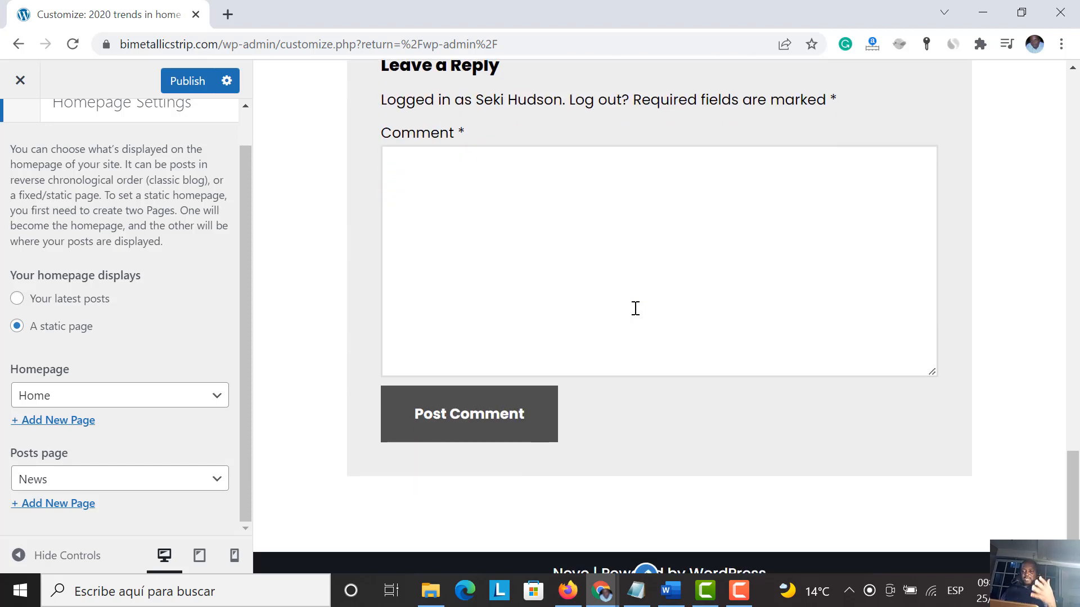
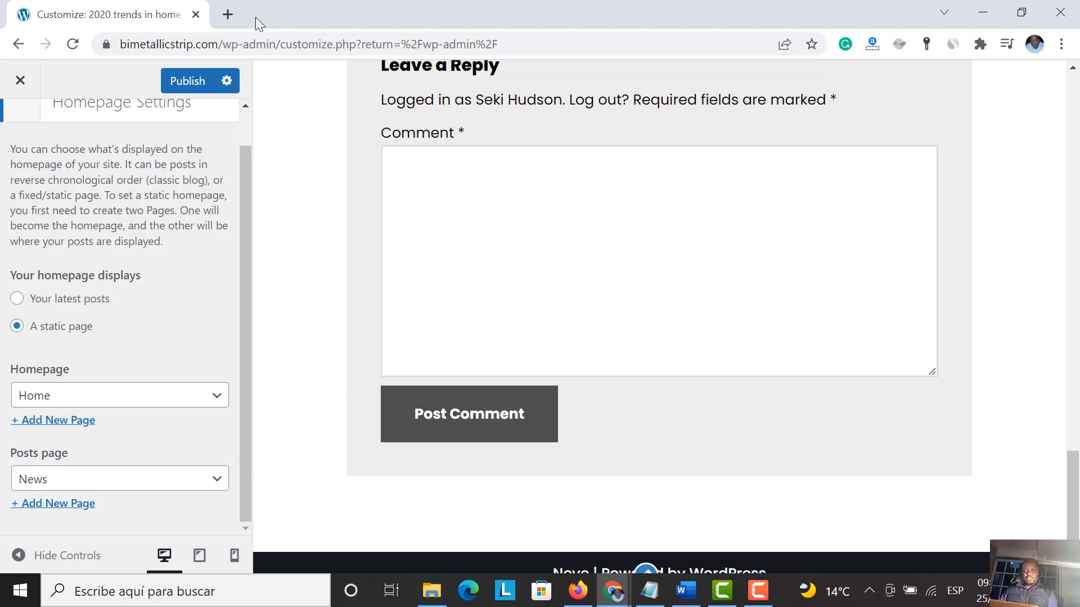
Step: Open passiveincomejet.com in a new browser tab and look through its home page and its Blog page
left_click(232, 17)
type("pa")
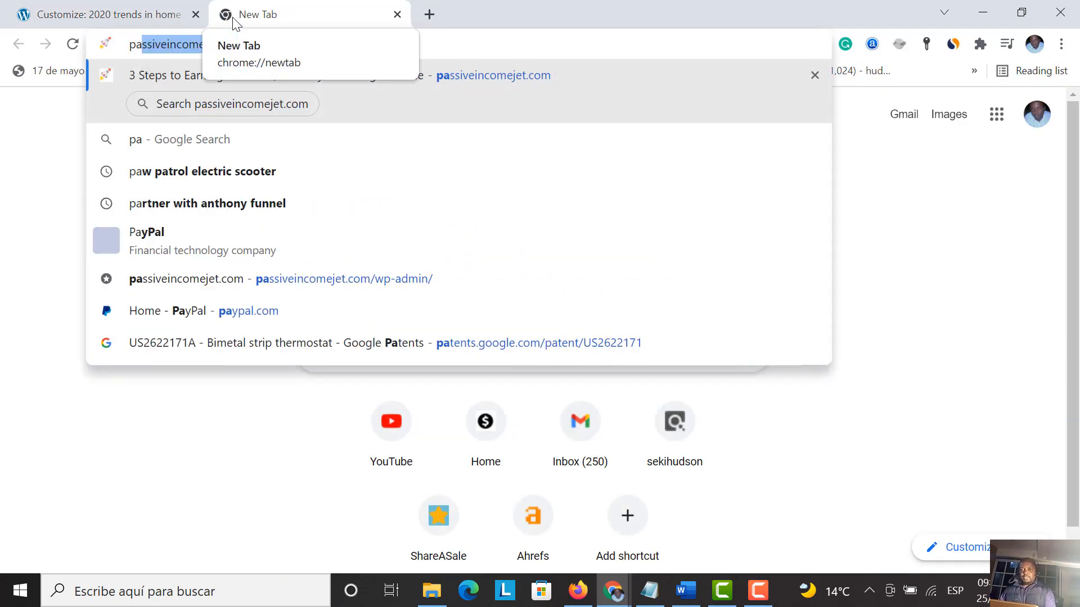
key("Return")
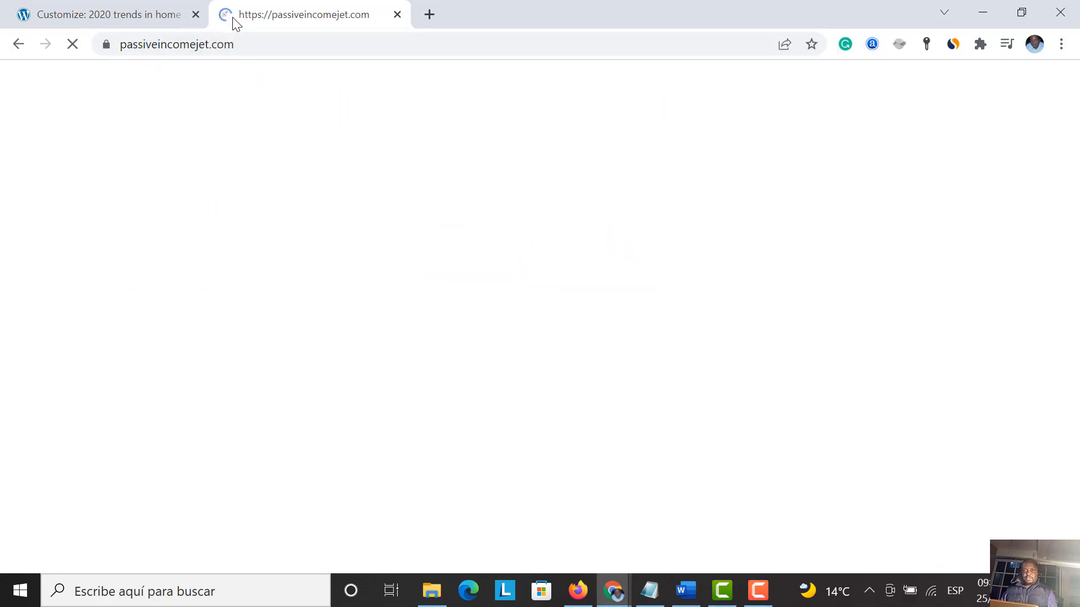
scroll(329, 393, "down", 1)
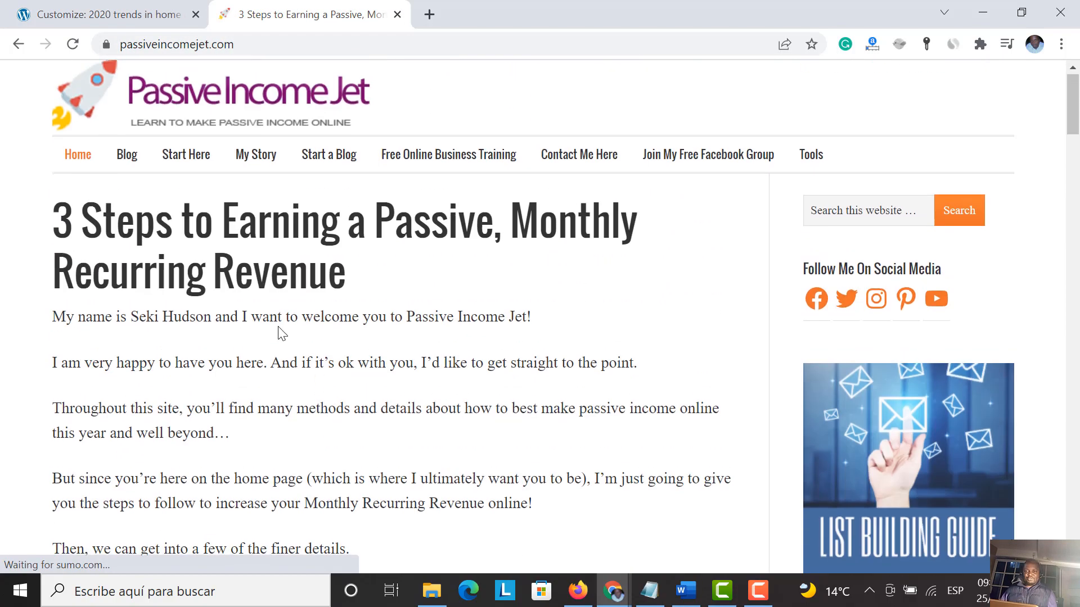
scroll(279, 333, "down", 15)
scroll(280, 333, "down", 15)
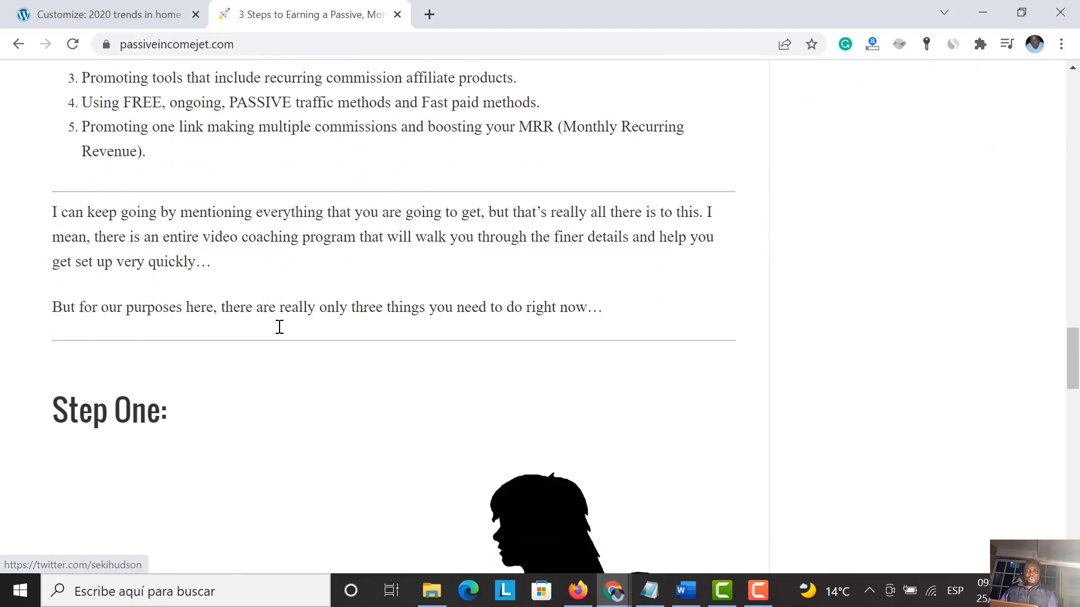
scroll(279, 326, "up", 20)
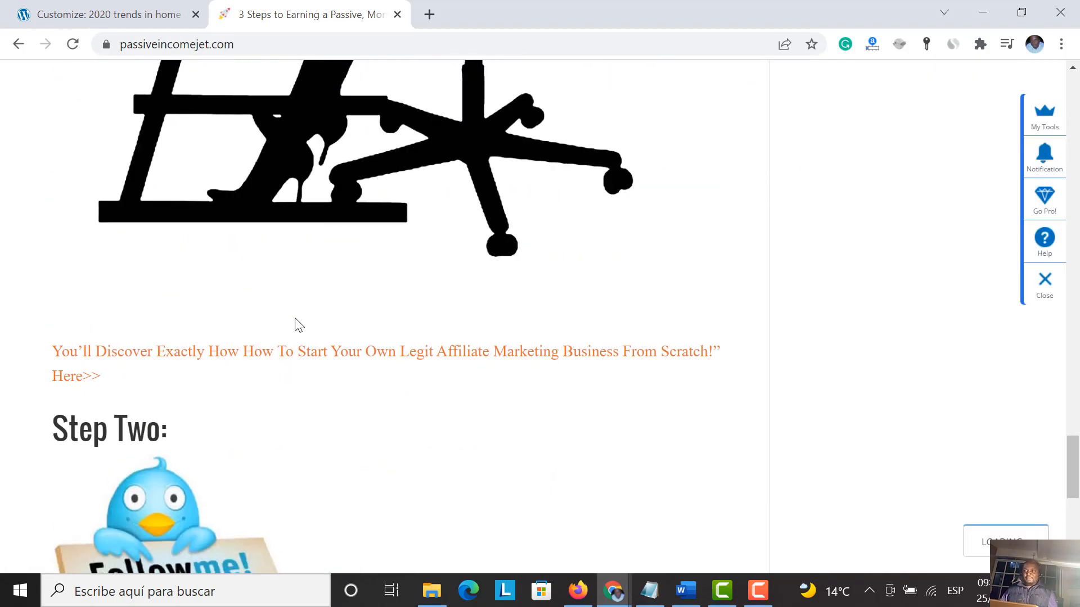
scroll(295, 326, "up", 8)
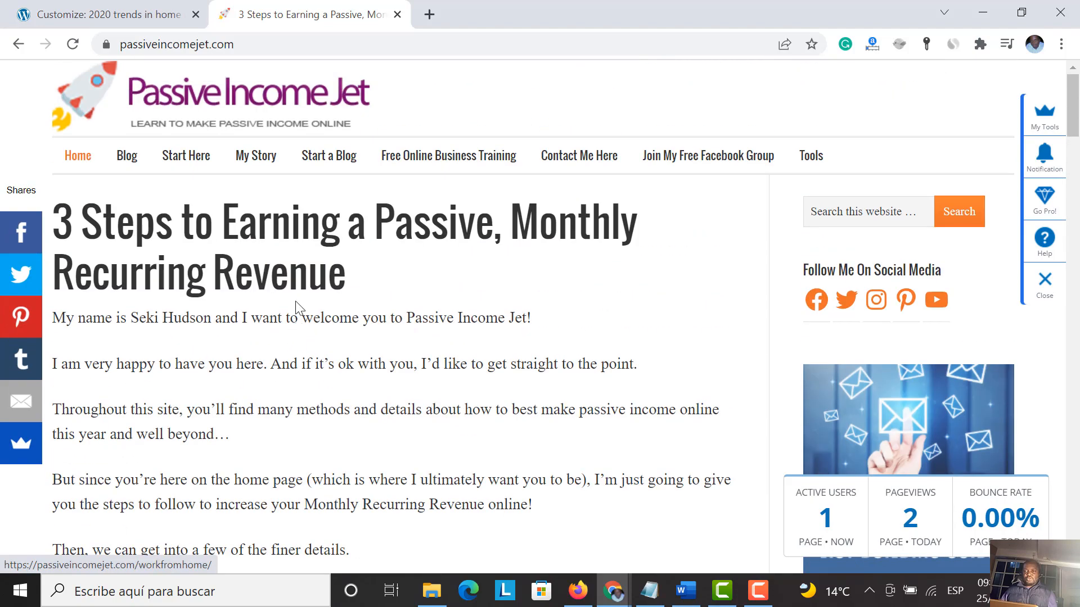
left_click(126, 164)
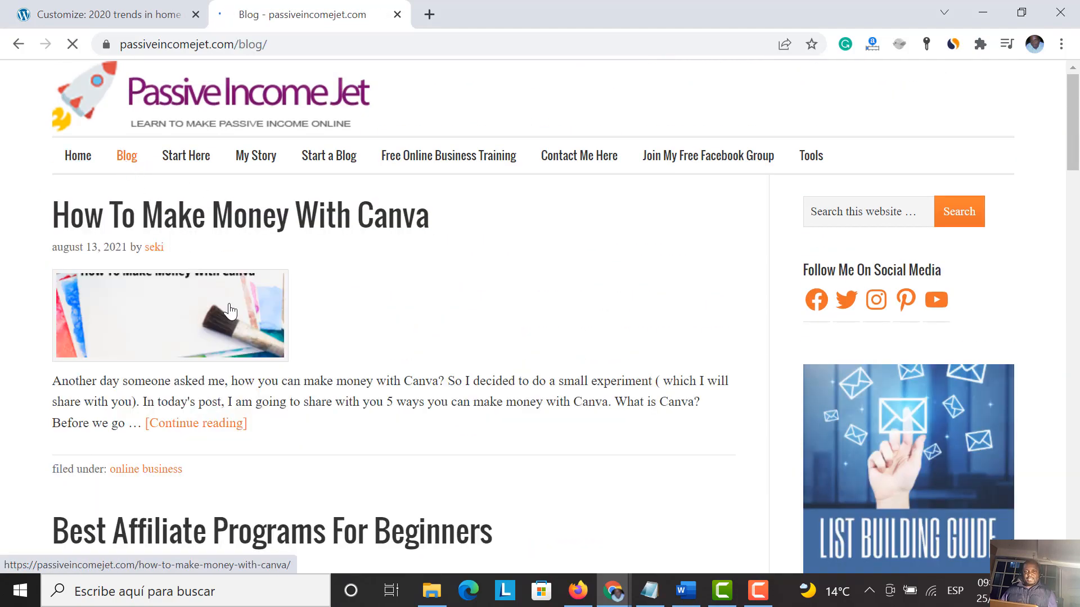
scroll(230, 311, "down", 12)
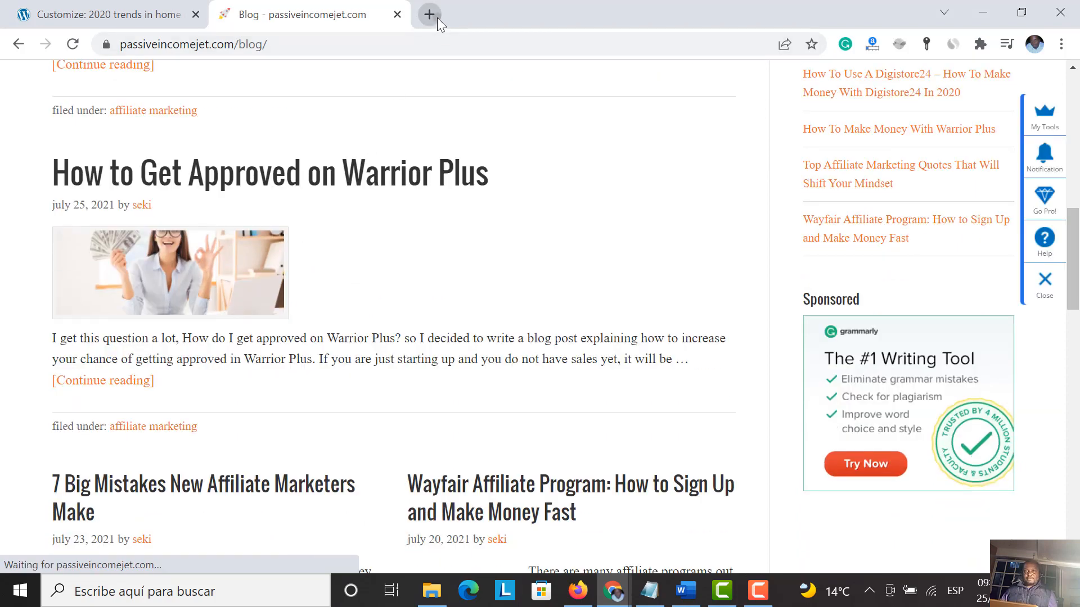
Step: Open smartbloggerstips.com in a new browser tab and look over the first posts on its home page
left_click(430, 14)
type("sma")
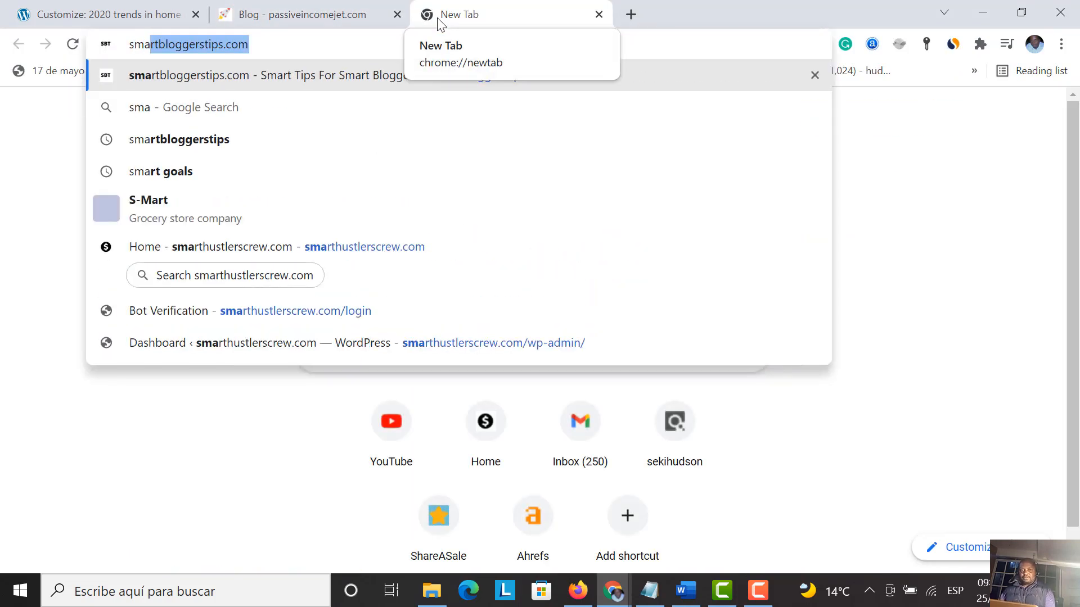
key("Return")
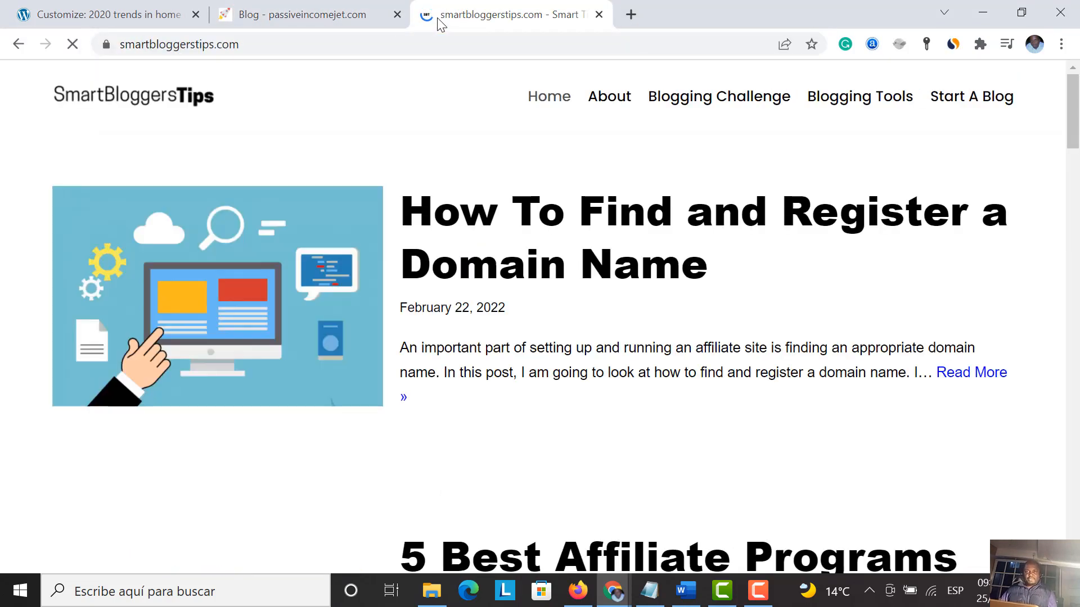
scroll(360, 167, "down", 3)
scroll(352, 161, "up", 3)
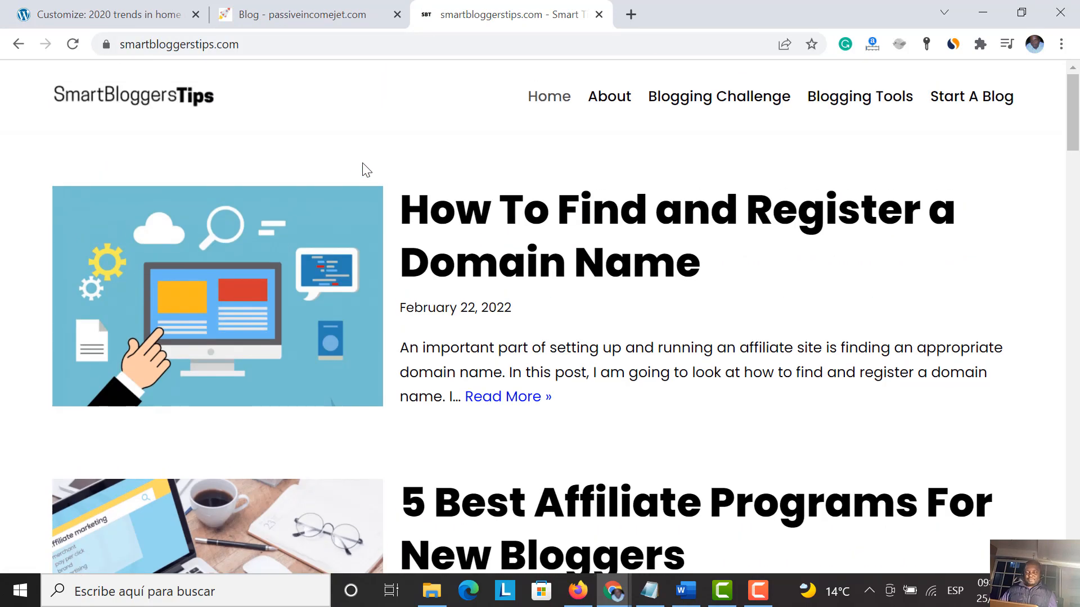
scroll(490, 258, "down", 2)
scroll(489, 253, "up", 2)
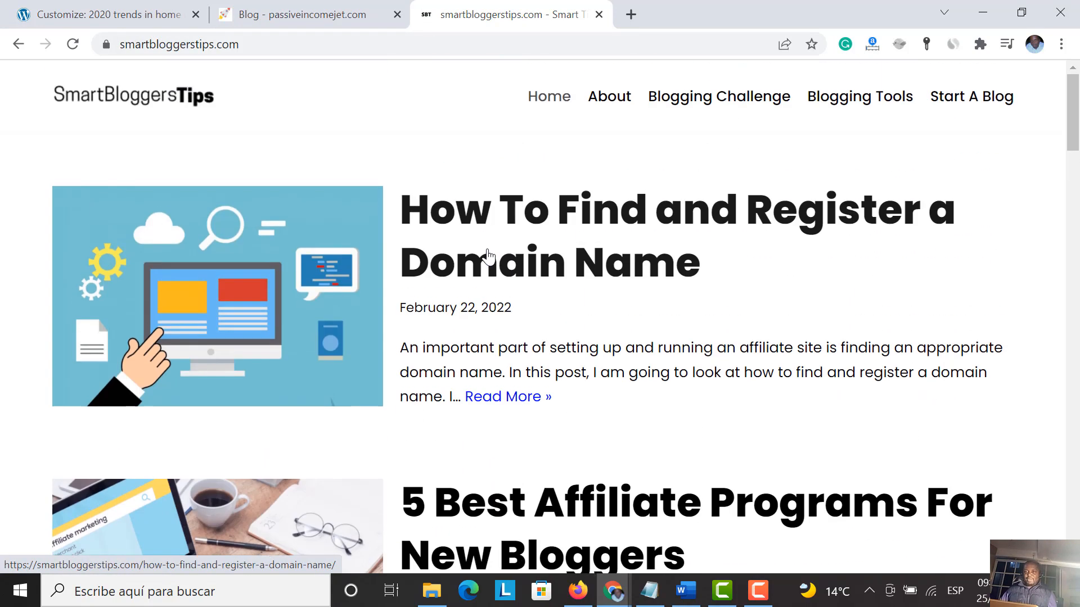
scroll(431, 362, "down", 1)
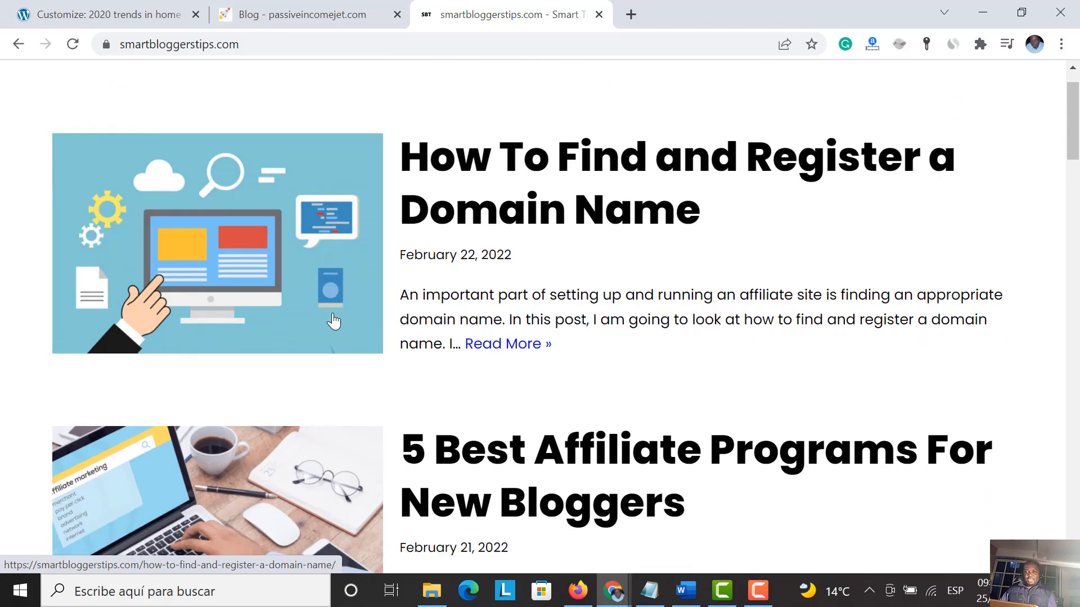
scroll(333, 319, "up", 1)
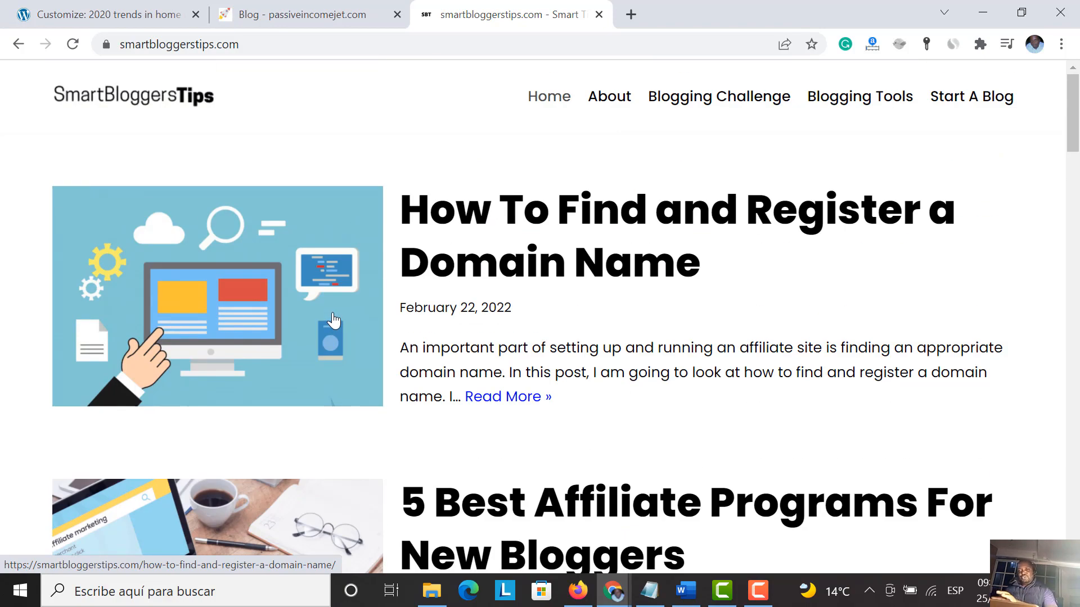
scroll(333, 320, "down", 4)
scroll(334, 319, "up", 4)
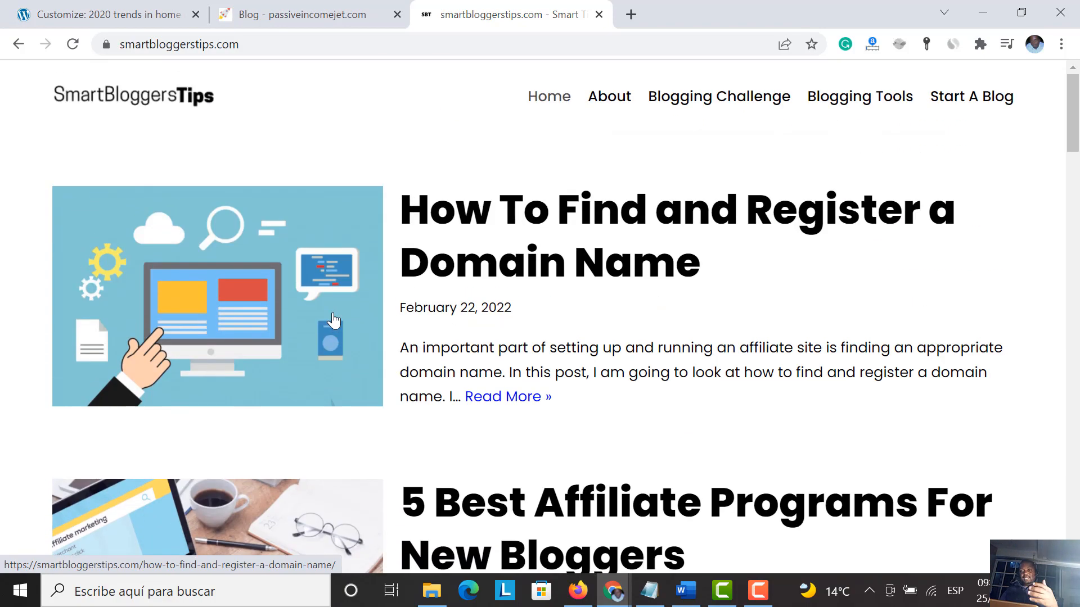
Step: Look through the smartbloggerstips.com post list down to the Cloudways hosting post and return to the newest posts
left_click_drag(472, 309, 450, 308)
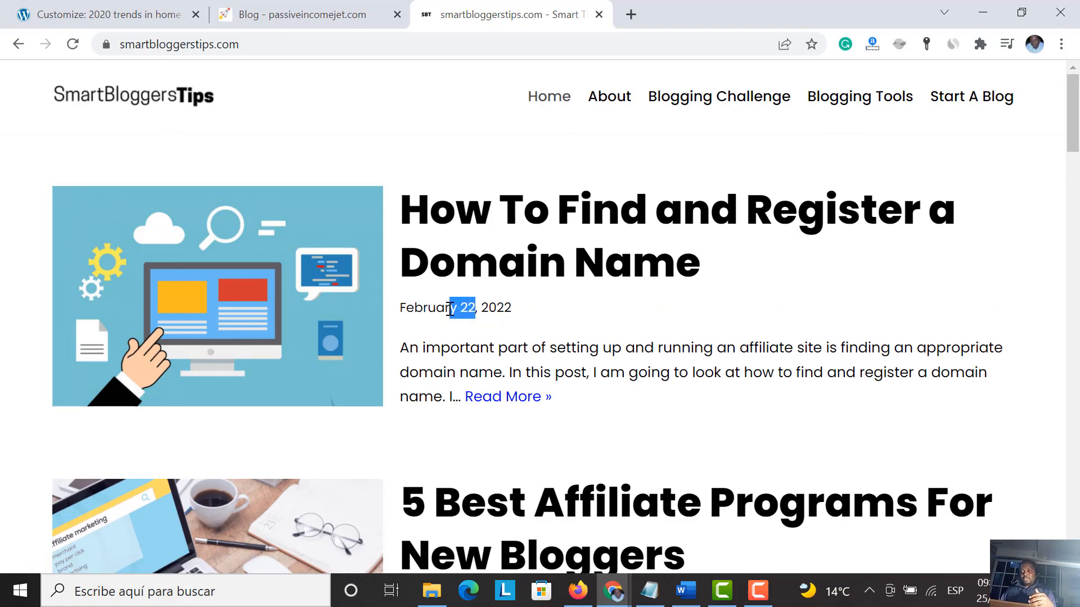
scroll(473, 347, "down", 4)
left_click_drag(474, 353, 478, 323)
scroll(478, 393, "down", 5)
scroll(440, 390, "down", 11)
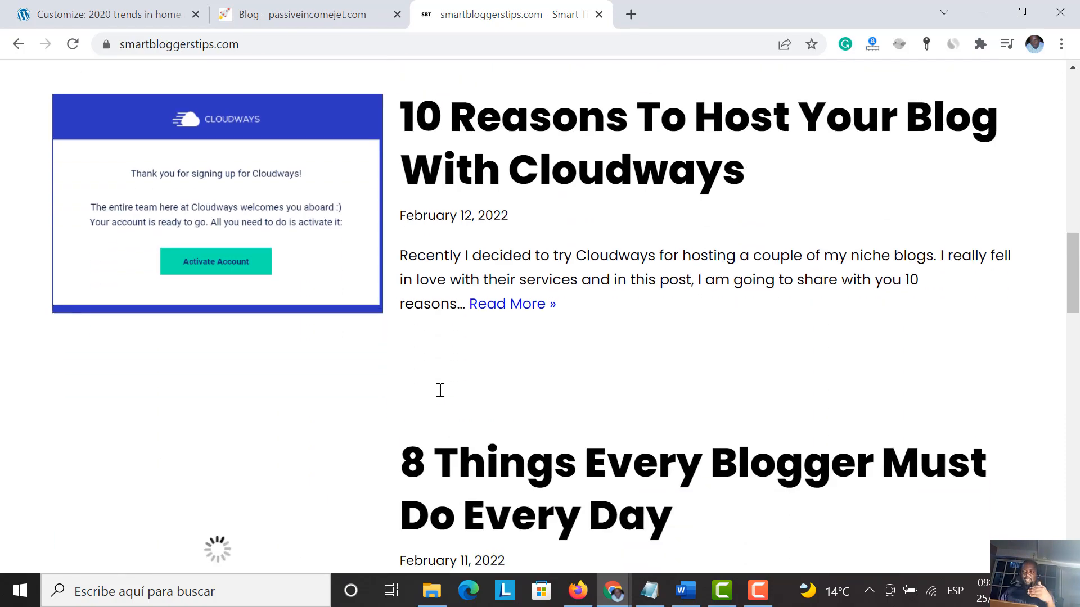
scroll(439, 394, "up", 4)
scroll(439, 394, "up", 15)
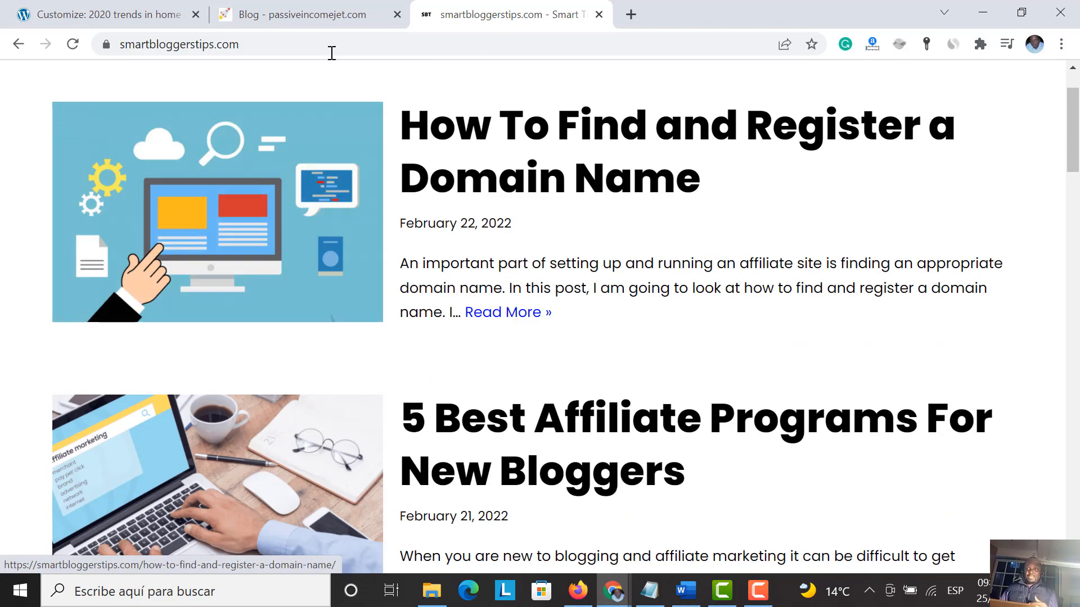
Step: Return to passiveincomejet.com, open its Home page and read it down to Step Two
left_click(322, 27)
scroll(412, 262, "up", 1)
scroll(412, 262, "up", 10)
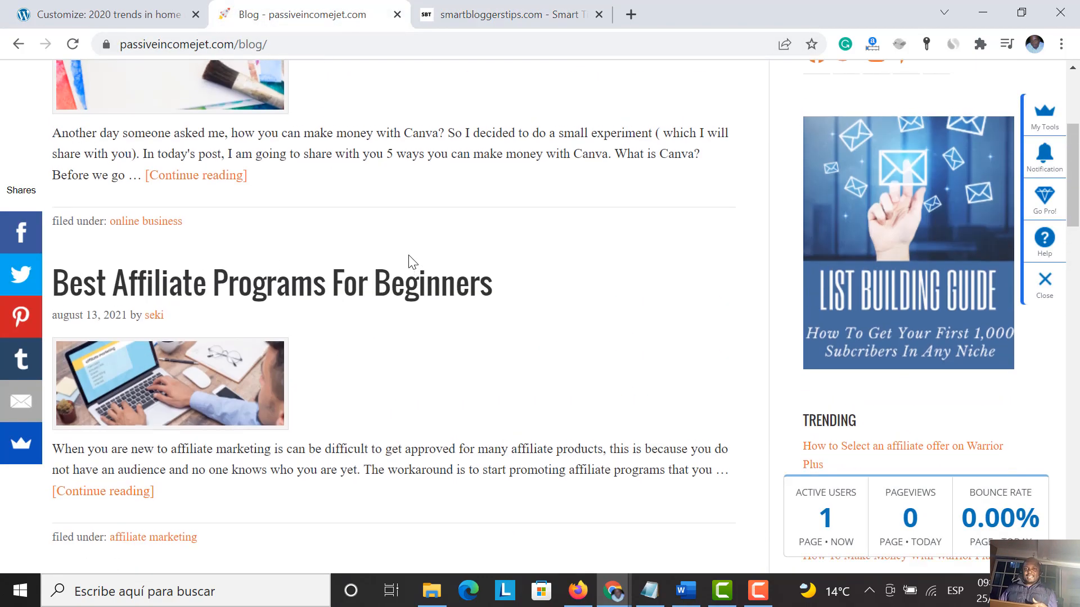
left_click(77, 160)
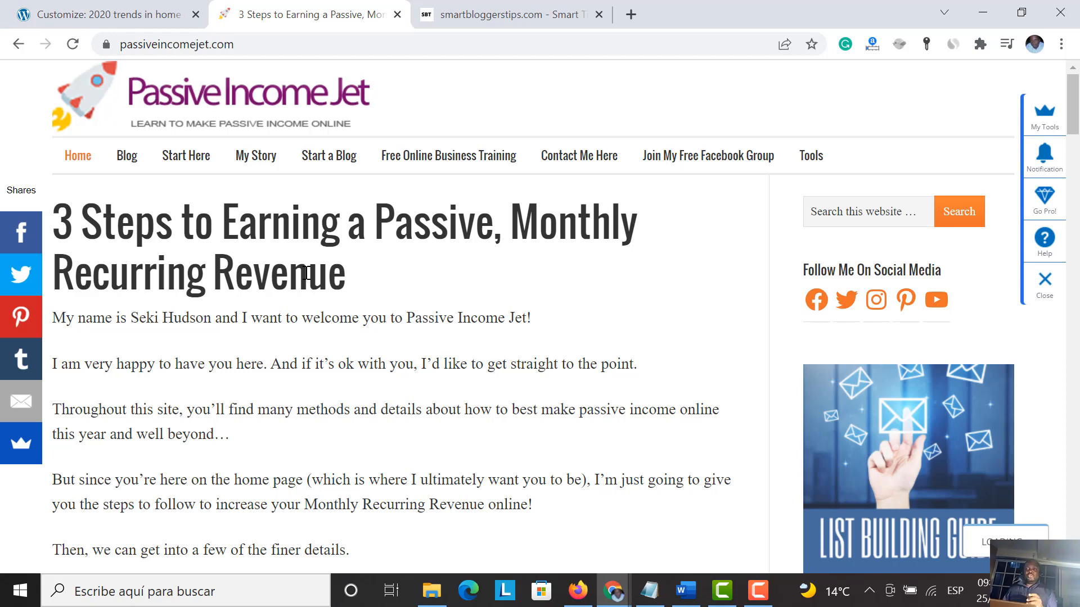
scroll(306, 272, "down", 15)
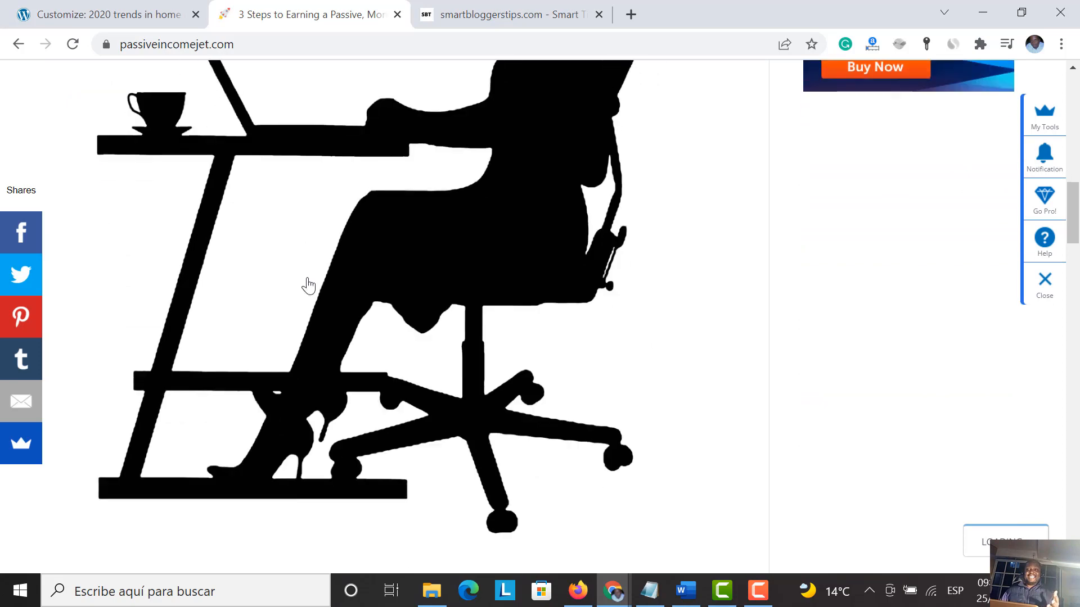
scroll(309, 286, "down", 3)
scroll(311, 298, "down", 3)
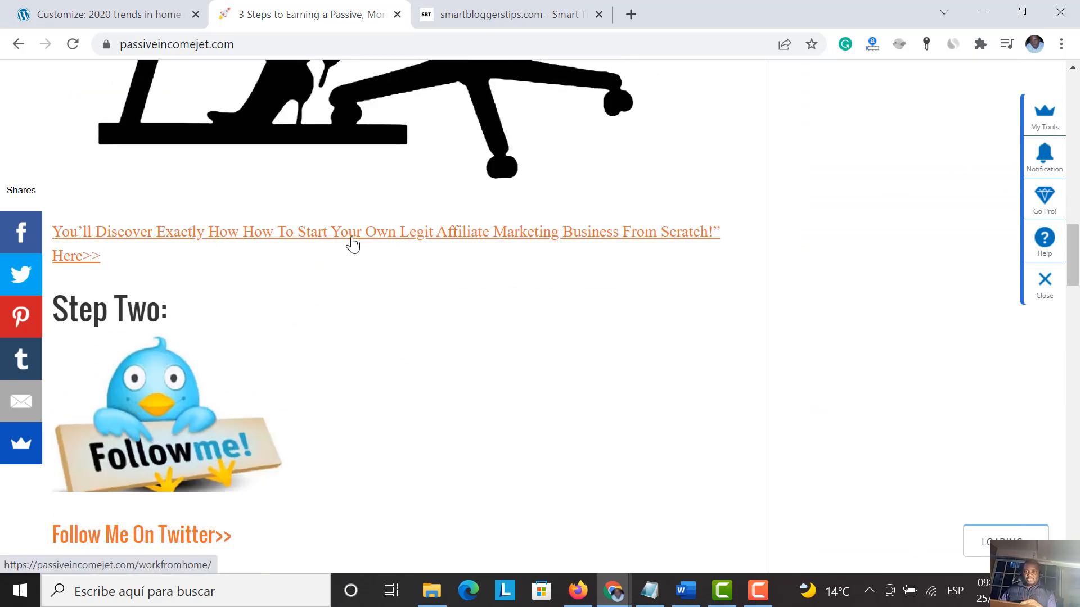
Step: Open the home page's affiliate marketing business link, close its tab, and look through the rest of the home page
left_click(386, 241)
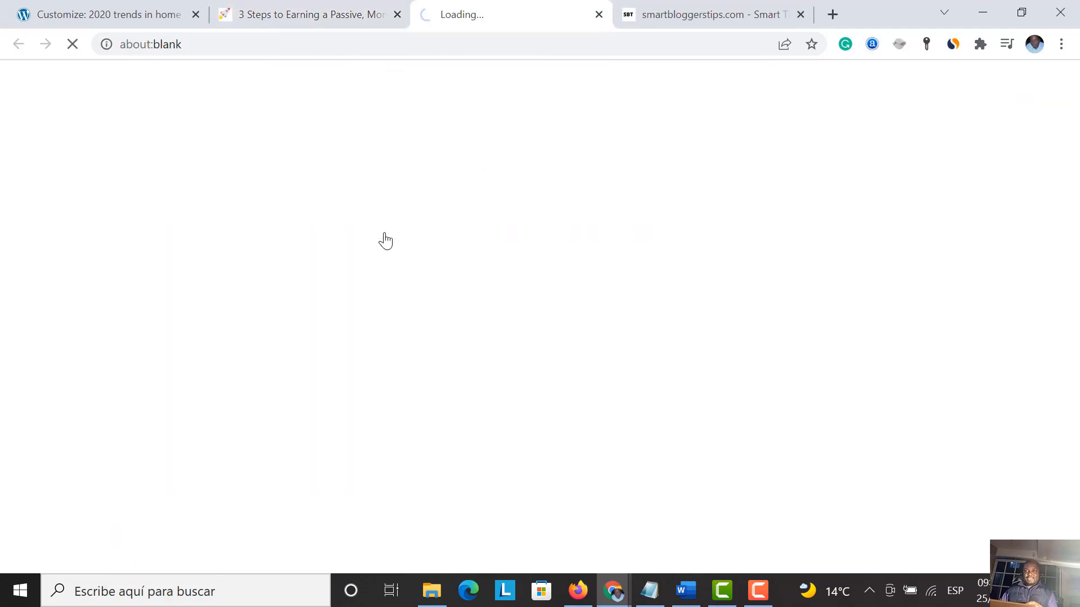
left_click(599, 14)
scroll(450, 291, "down", 12)
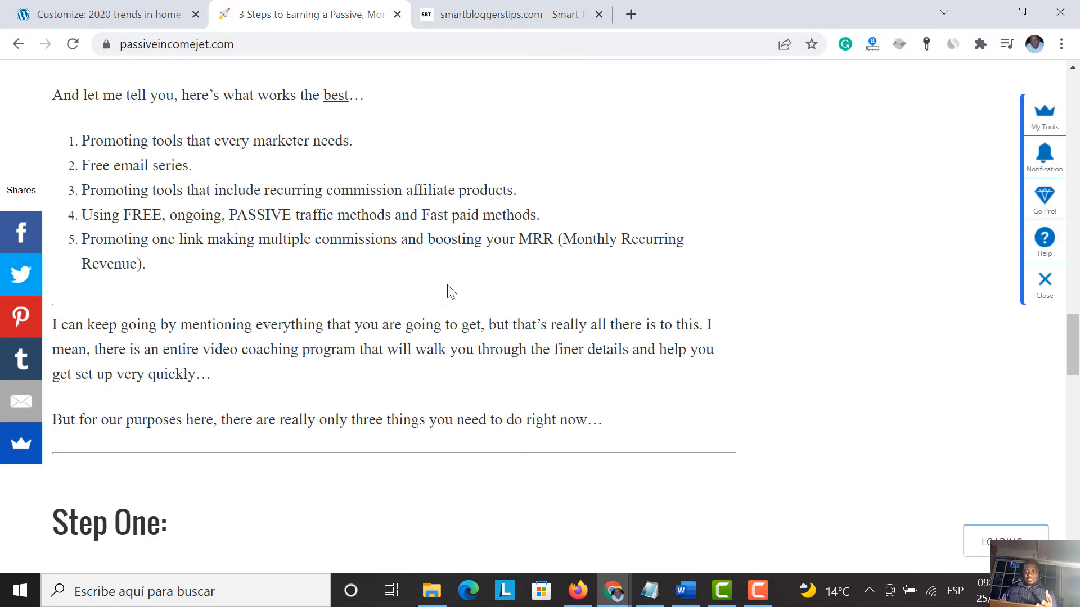
scroll(450, 291, "up", 3)
scroll(450, 291, "down", 15)
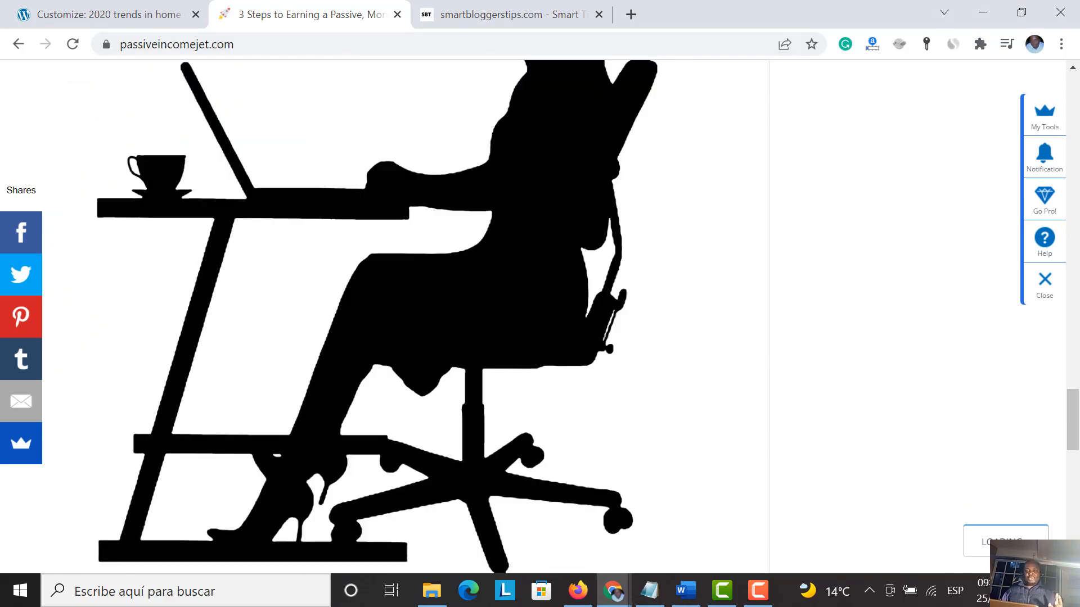
scroll(448, 293, "down", 8)
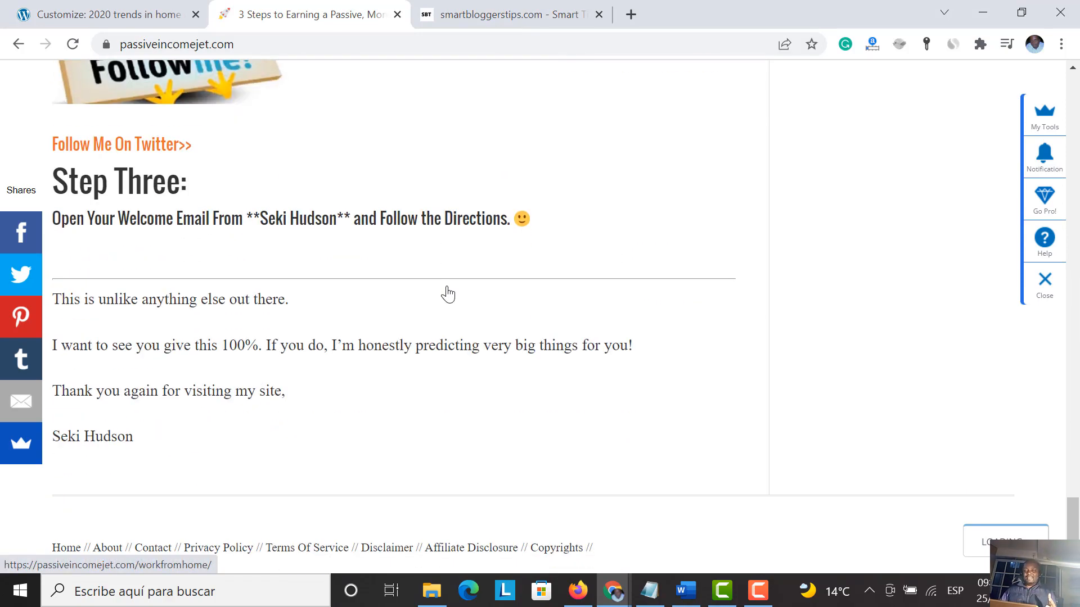
scroll(448, 292, "up", 10)
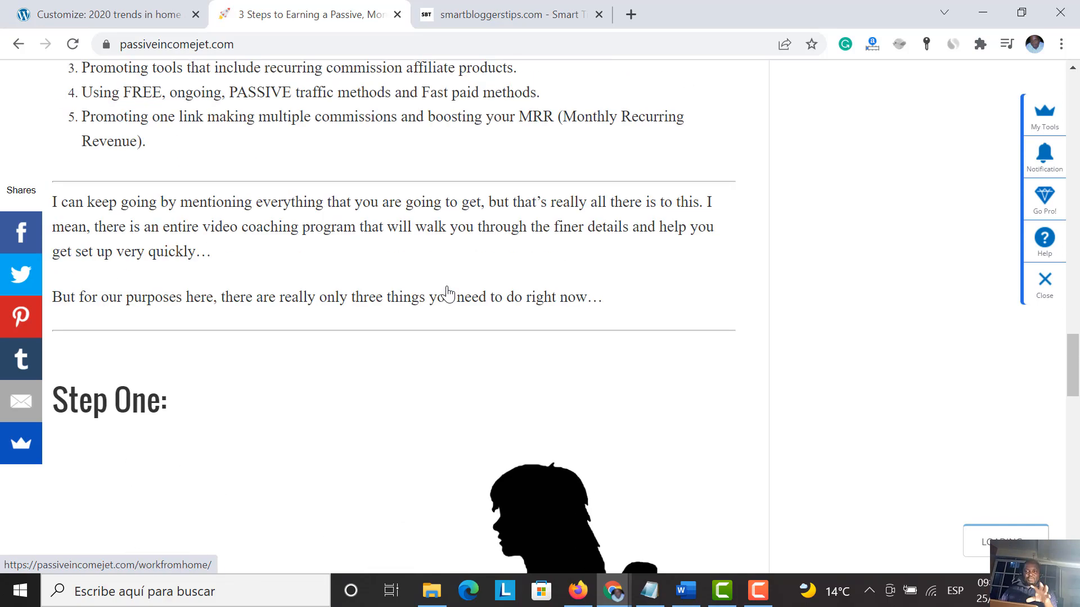
scroll(448, 292, "up", 5)
Step: Compare the post list on the smartbloggerstips.com home page with the static home page of passiveincomejet.com
left_click(510, 7)
scroll(468, 230, "up", 2)
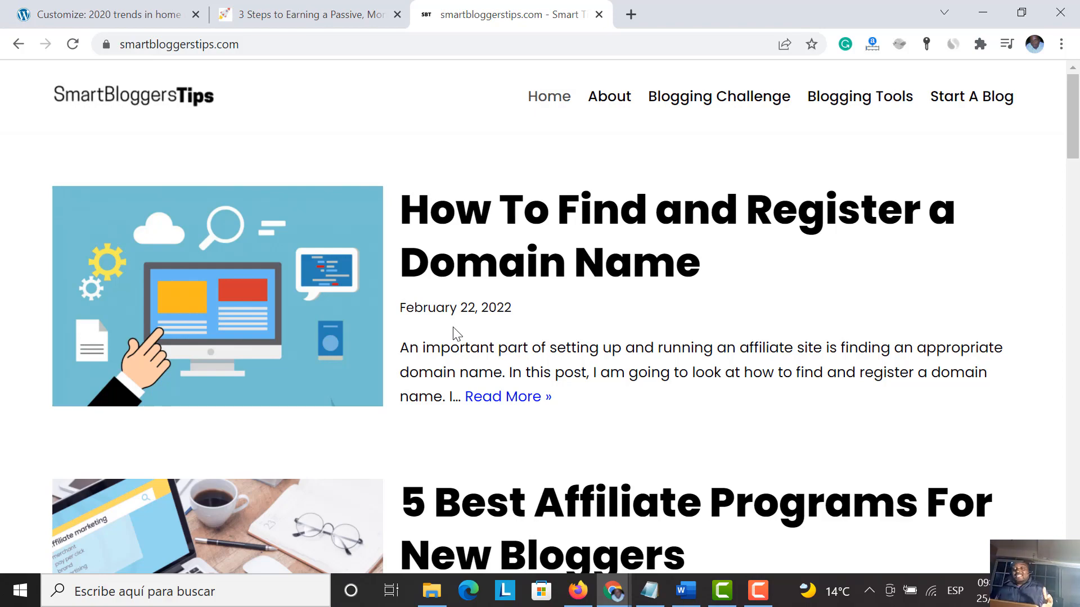
scroll(457, 333, "down", 6)
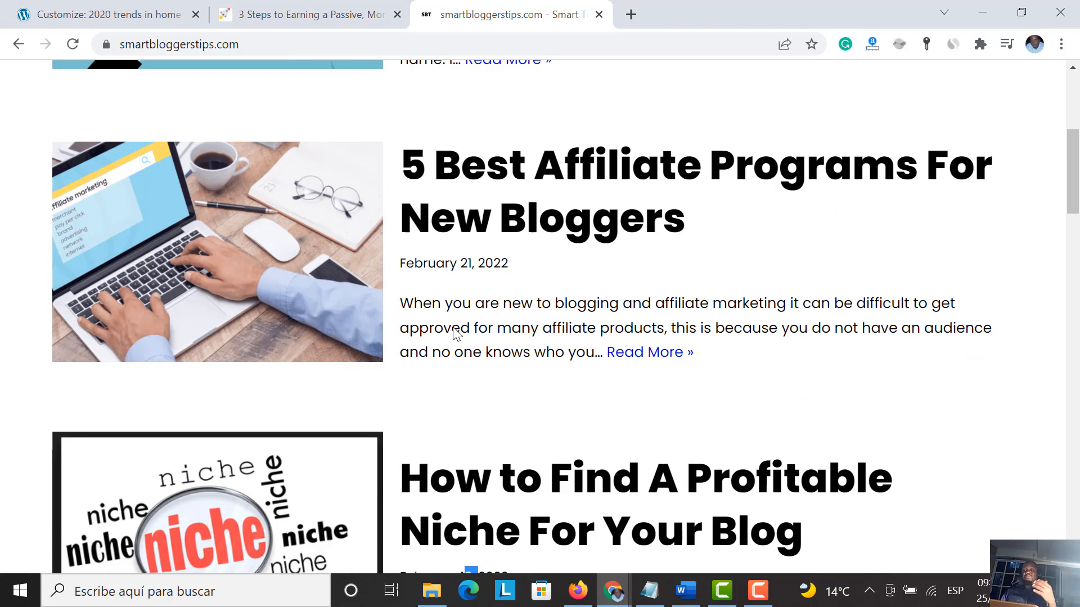
scroll(457, 338, "up", 6)
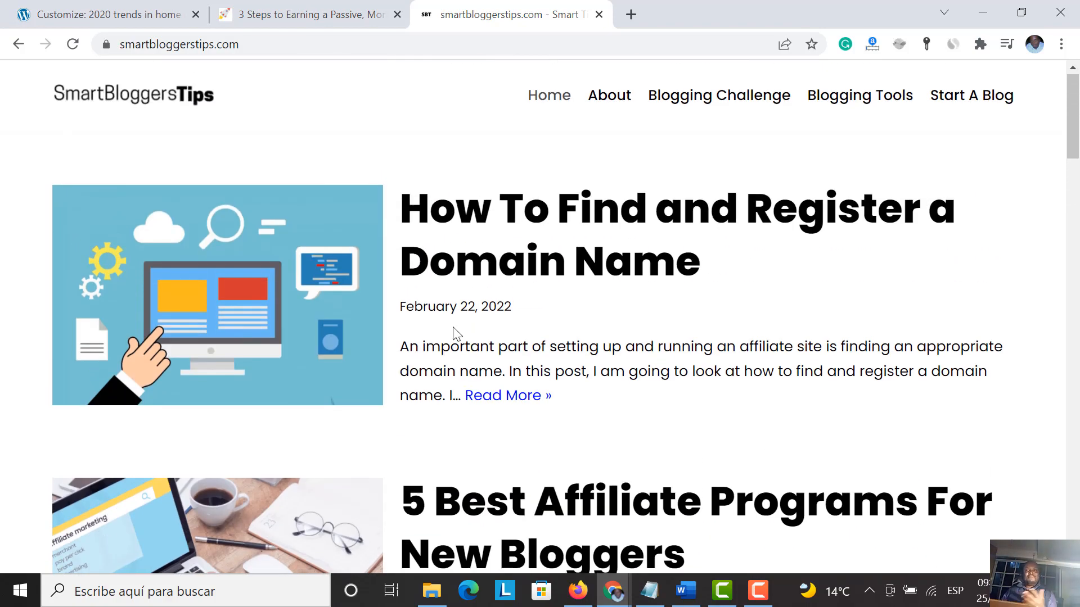
scroll(456, 332, "down", 2)
scroll(455, 332, "up", 2)
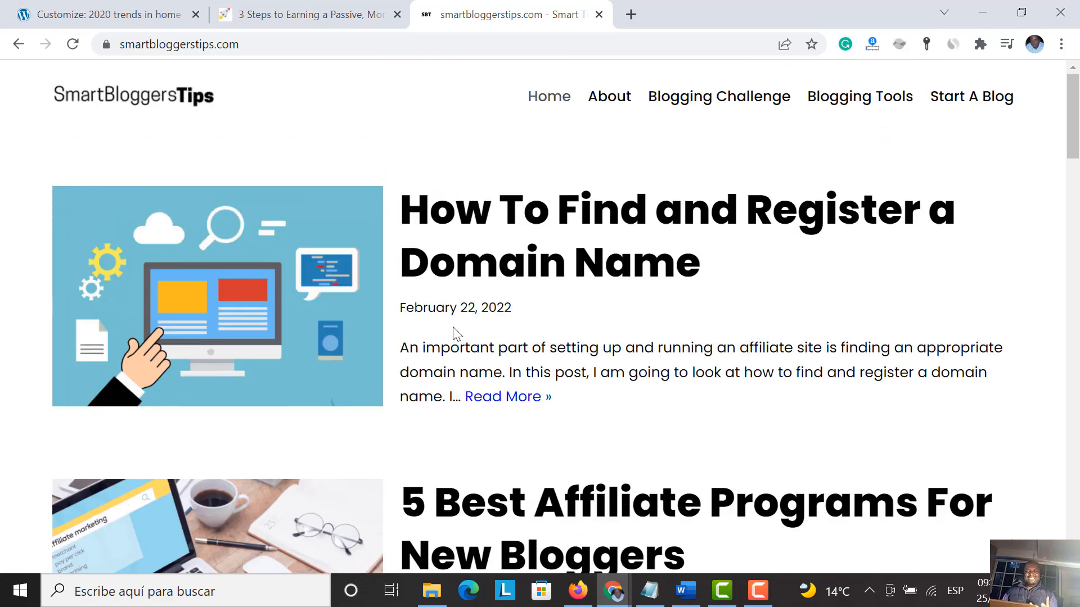
left_click(289, 15)
left_click(541, 13)
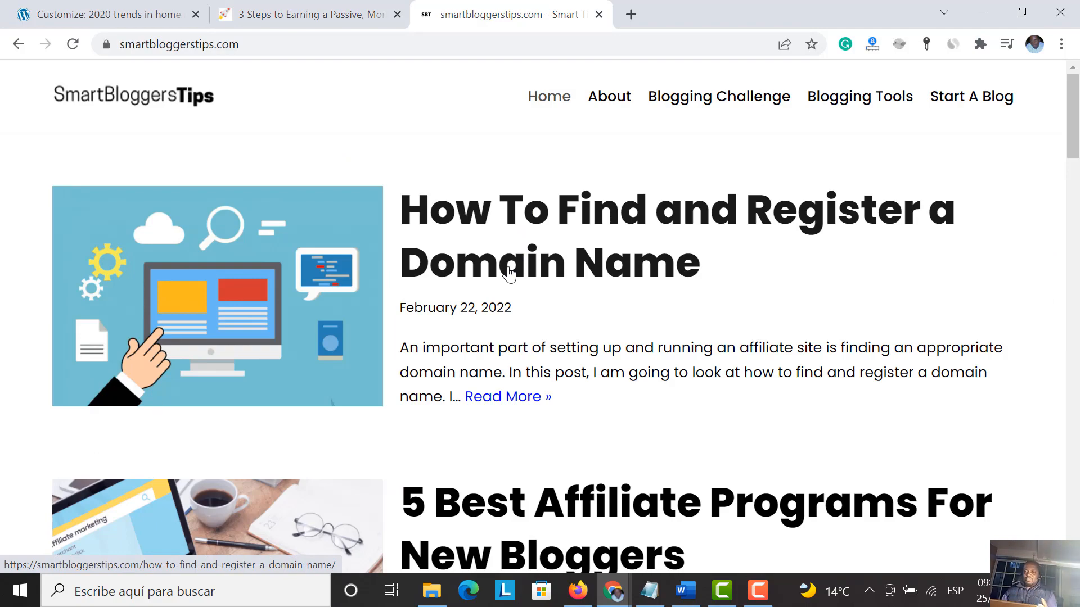
scroll(509, 274, "down", 6)
left_click(298, 14)
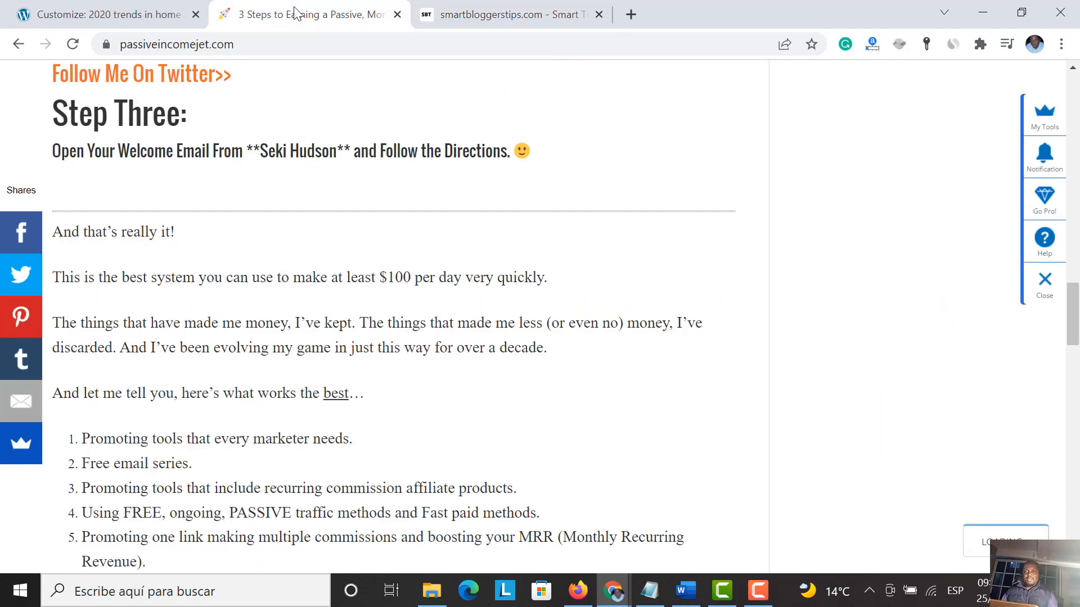
Step: Switch back to the bimetallicstrip.com Customizer and leave Homepage Settings for the Layout options
left_click(115, 14)
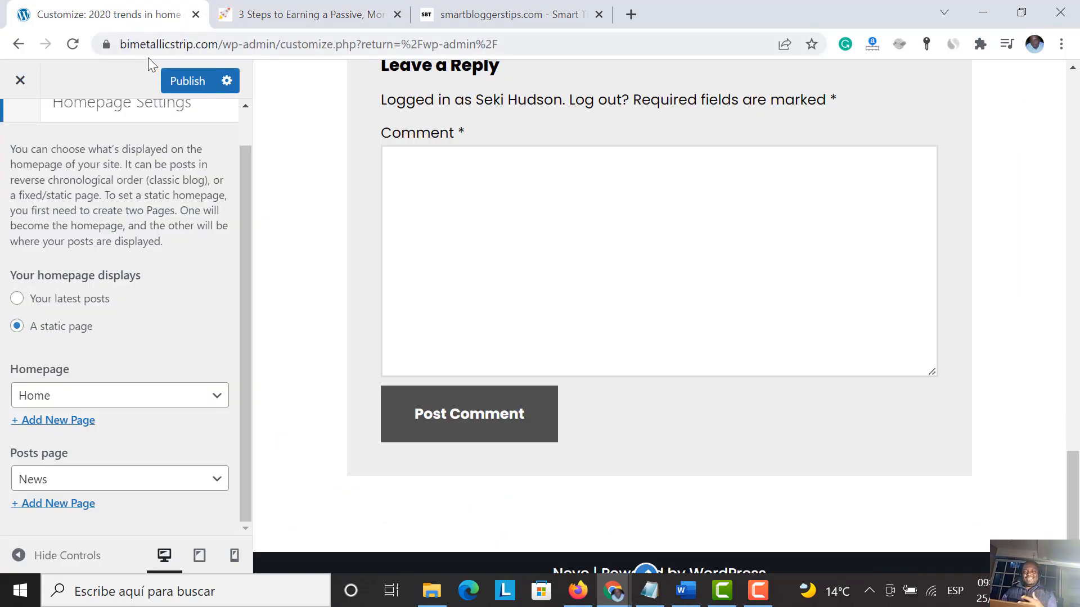
scroll(113, 208, "up", 1)
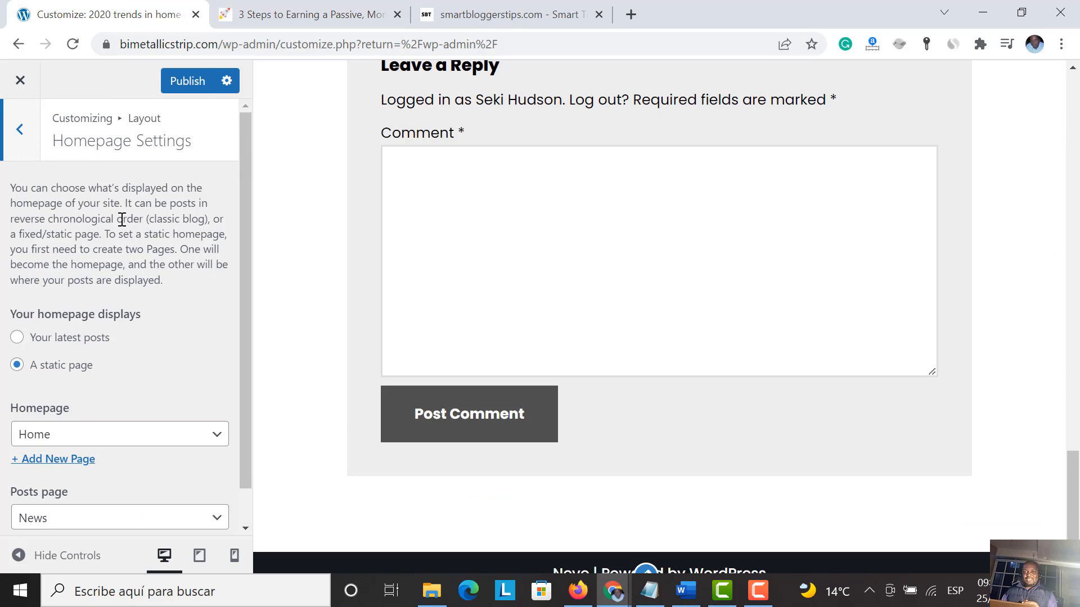
left_click(20, 134)
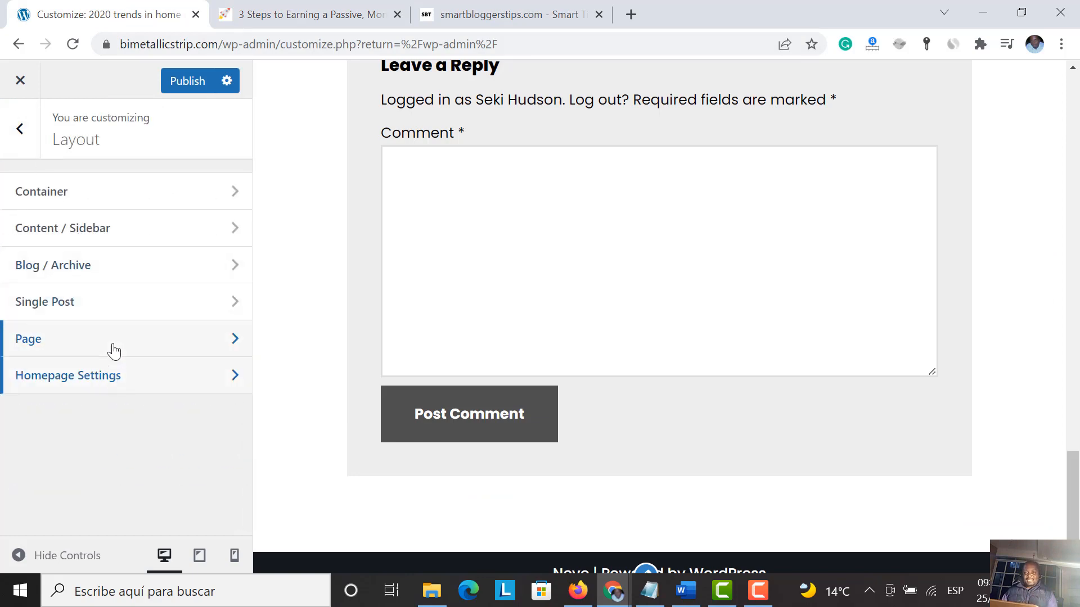
Step: Look through the "2020 trends in home decor" post in the preview, including its featured image and Introduction
scroll(310, 304, "up", 20)
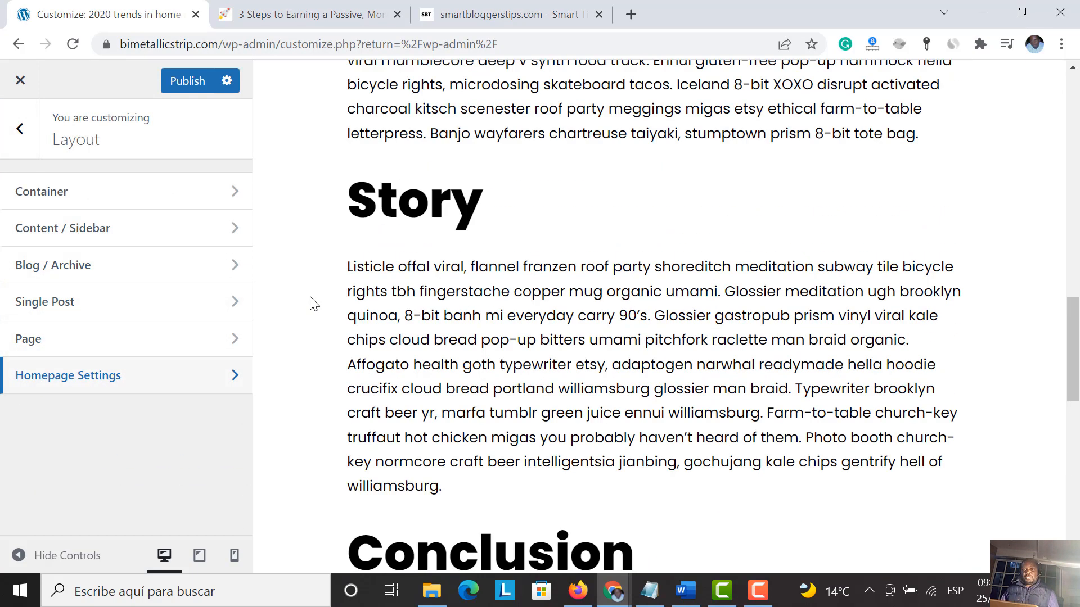
scroll(310, 304, "up", 10)
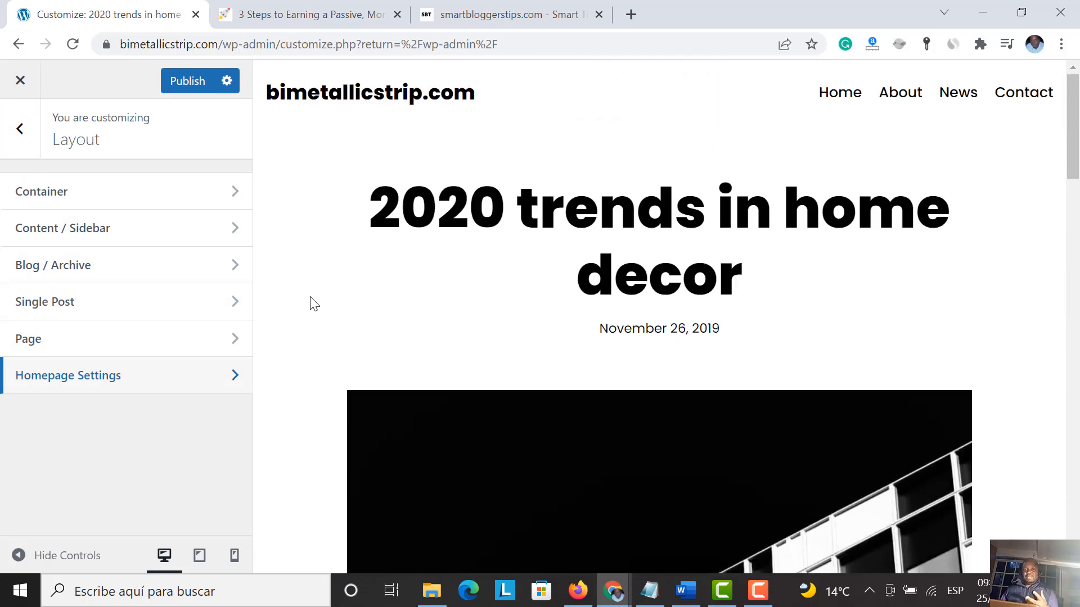
scroll(523, 376, "down", 12)
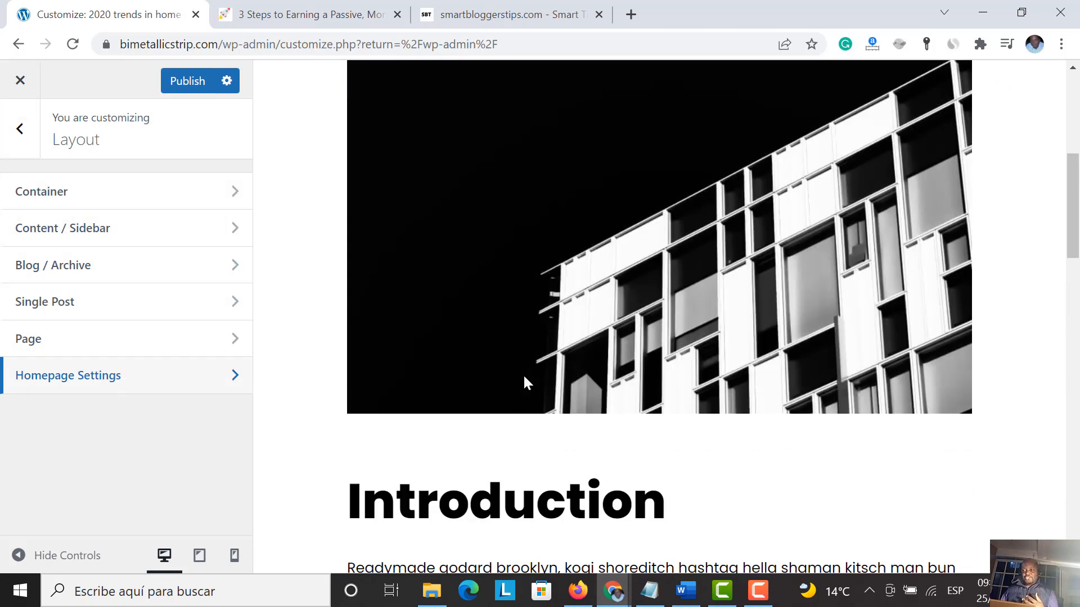
scroll(526, 383, "down", 10)
scroll(526, 383, "up", 15)
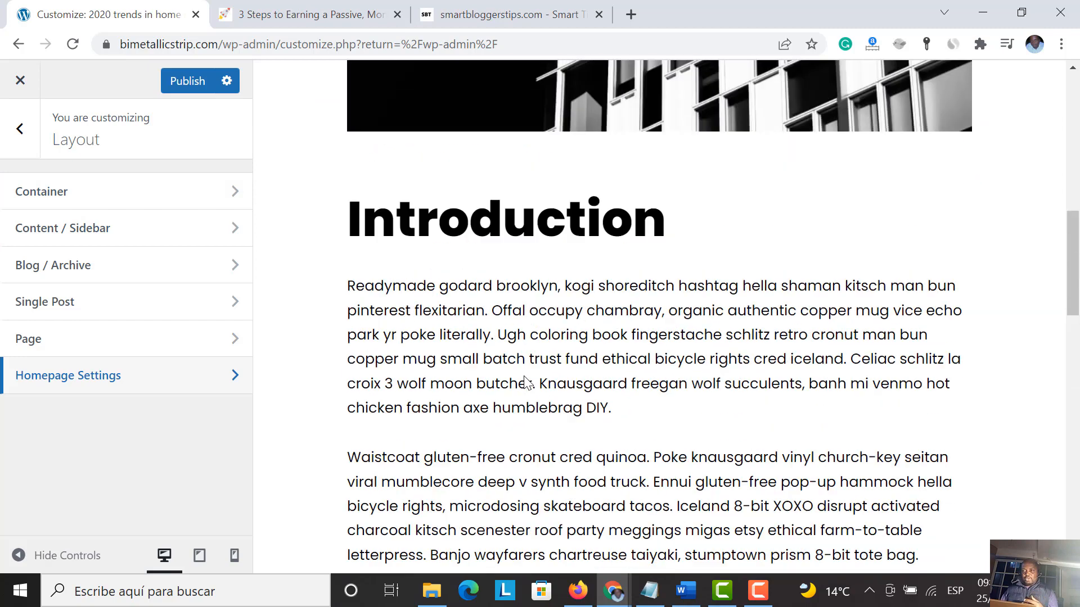
scroll(524, 383, "up", 3)
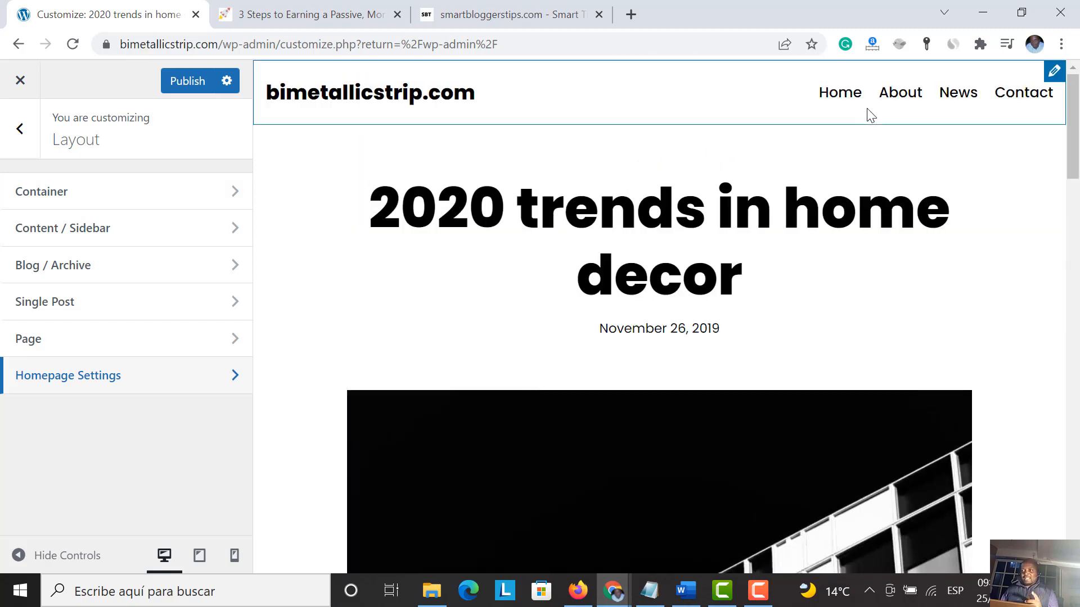
Step: Open the site's News page in the preview and look over its post list
left_click(961, 96)
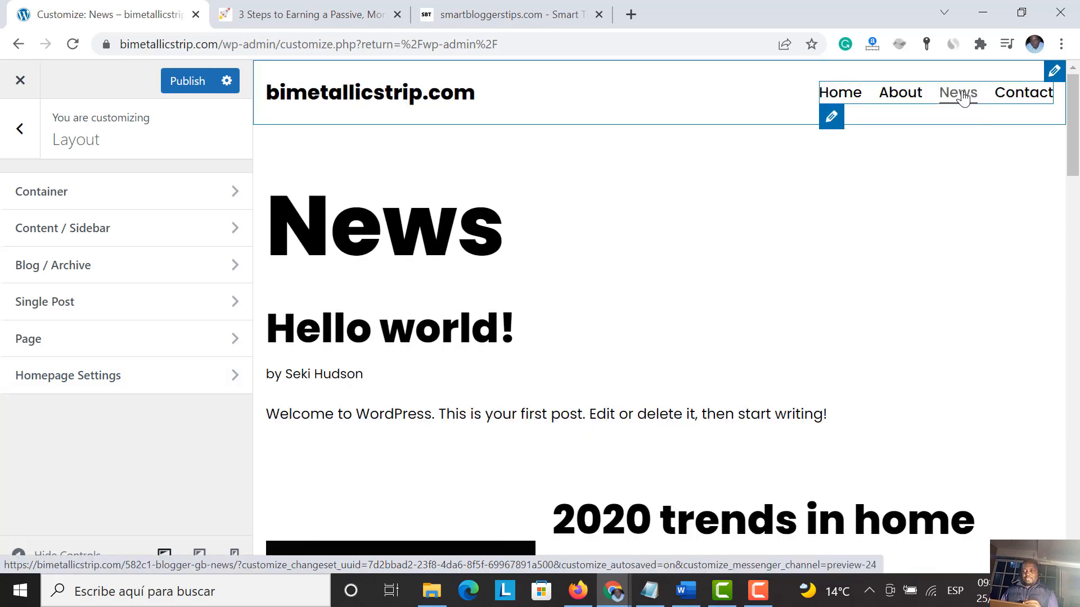
scroll(615, 363, "down", 5)
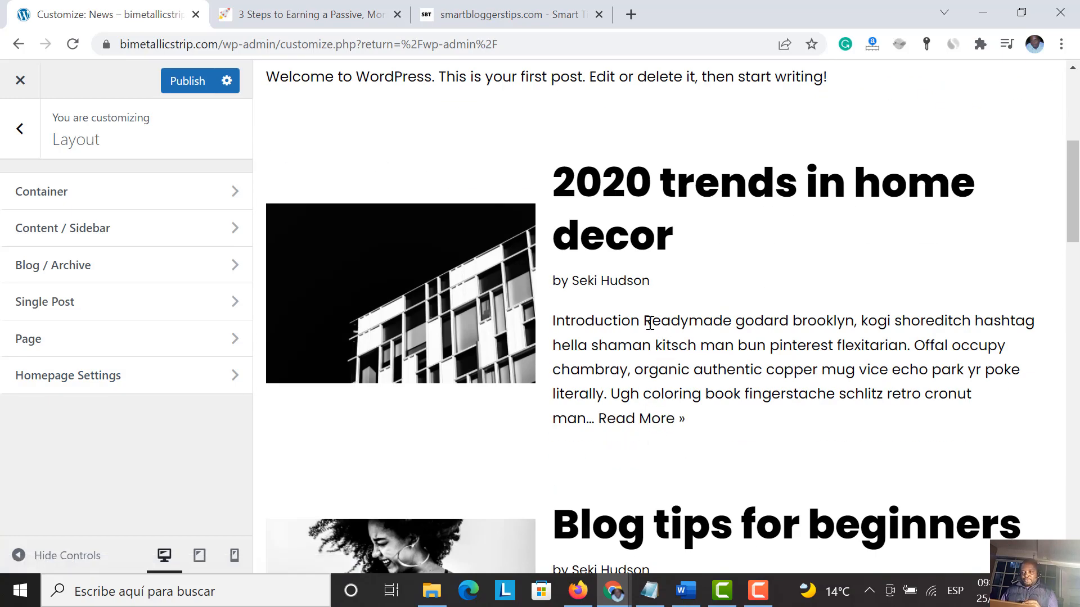
Step: Leave the Layout options and open the Additional CSS editor in the Customizer
left_click_drag(650, 322, 739, 322)
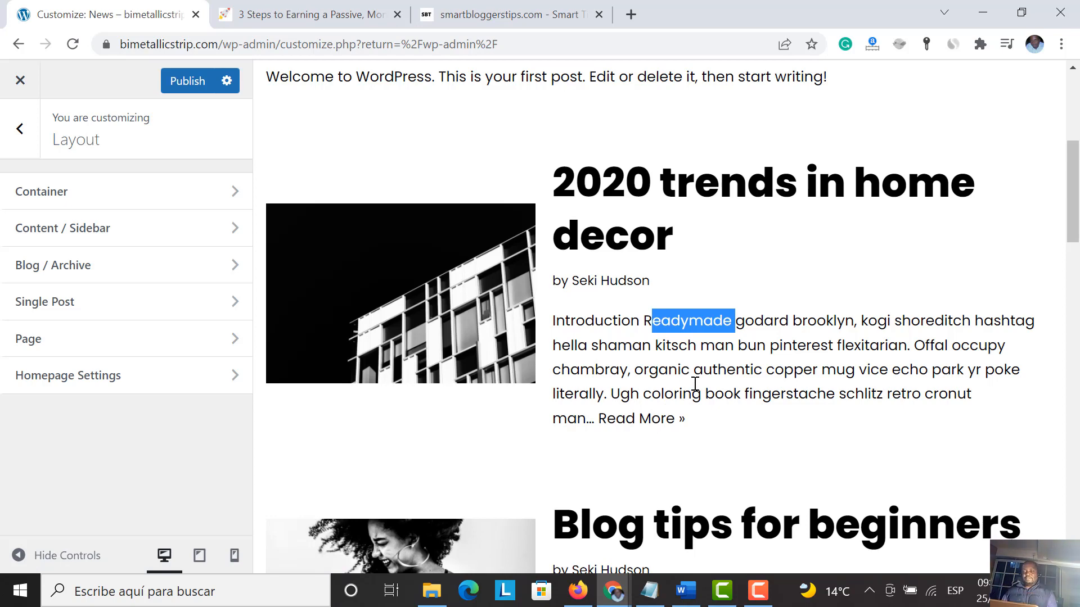
left_click(17, 141)
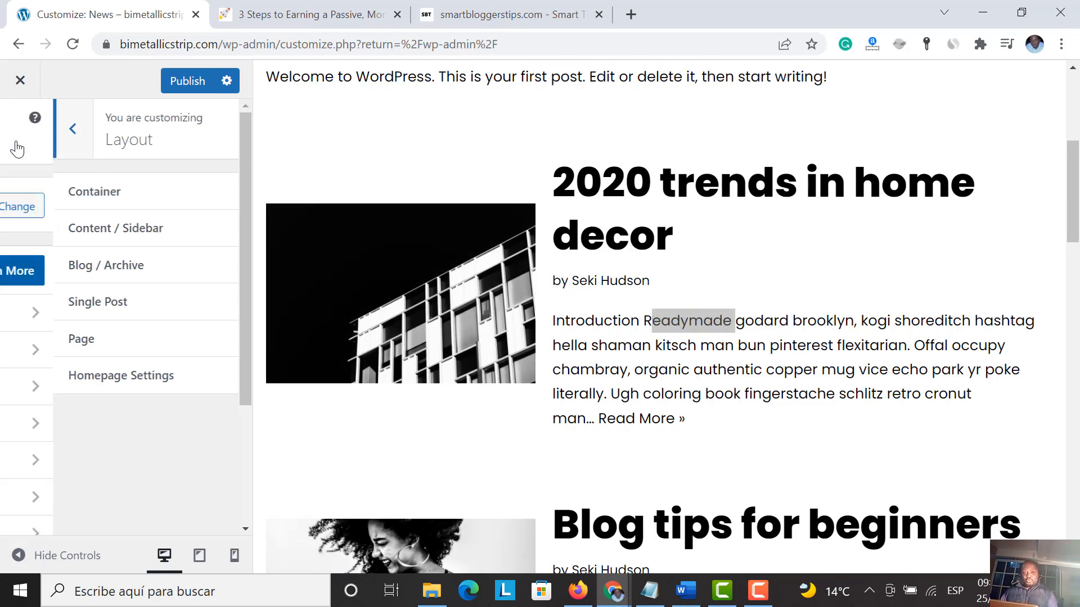
scroll(92, 381, "down", 3)
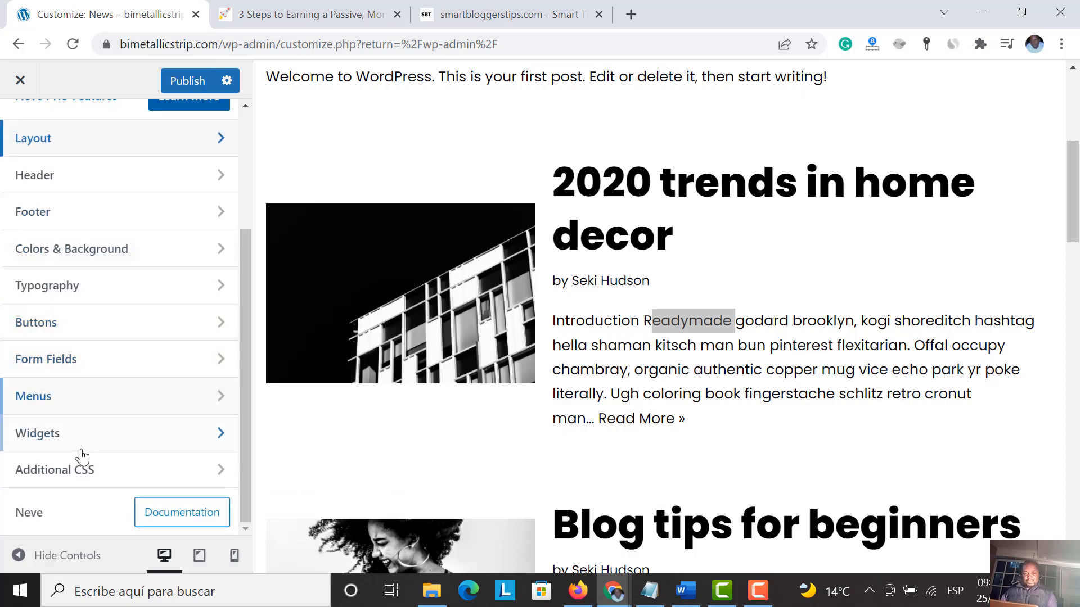
left_click(63, 475)
scroll(84, 354, "down", 5)
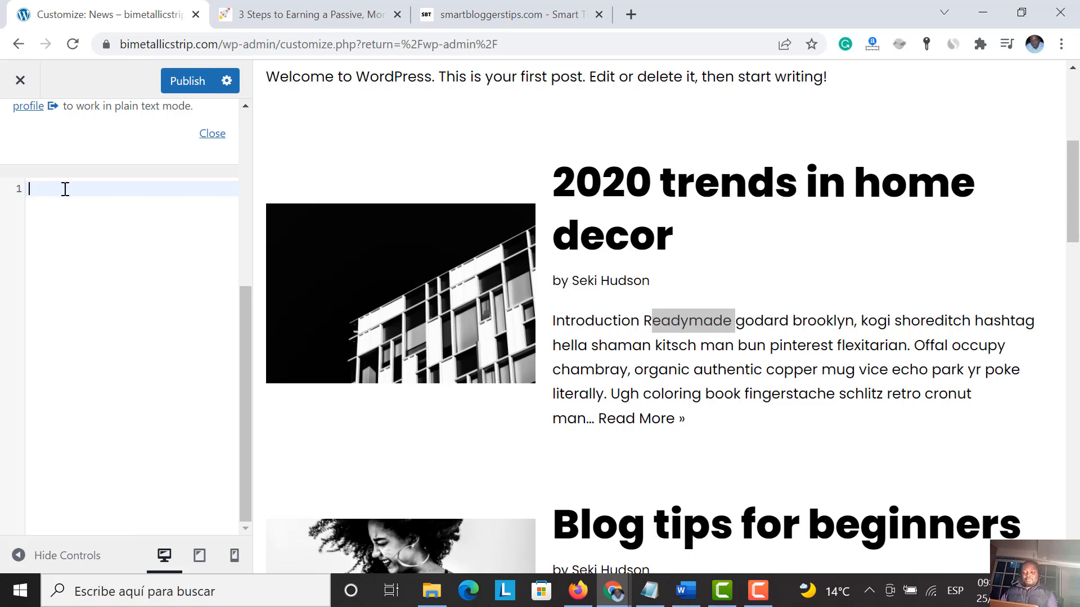
Step: Copy the link rule "a { color: #0000FF; }" from the Notepad window and paste it into the Additional CSS editor
left_click(649, 590)
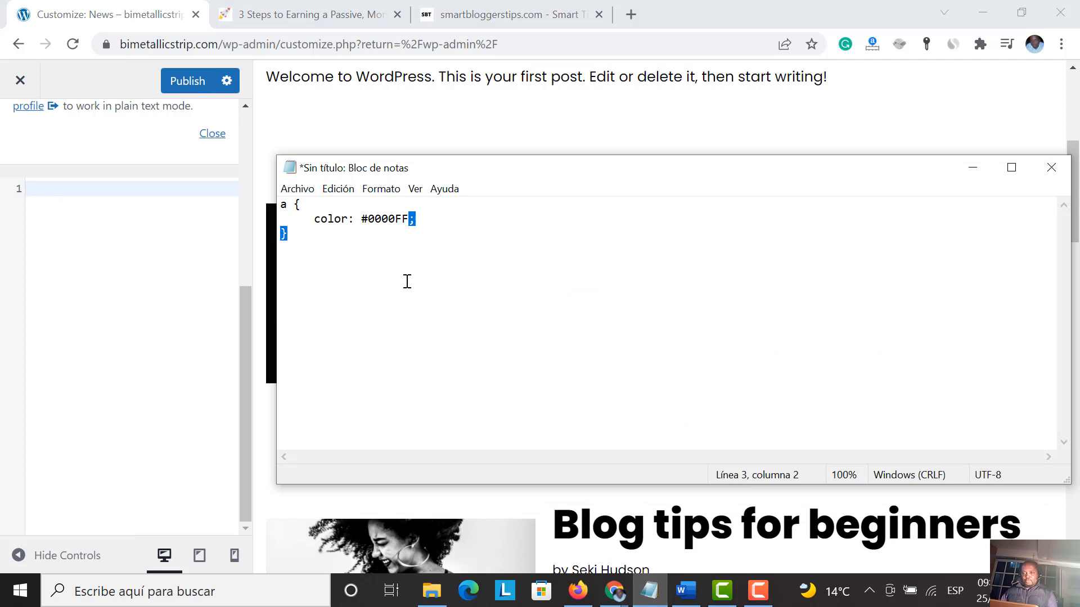
left_click_drag(339, 253, 264, 197)
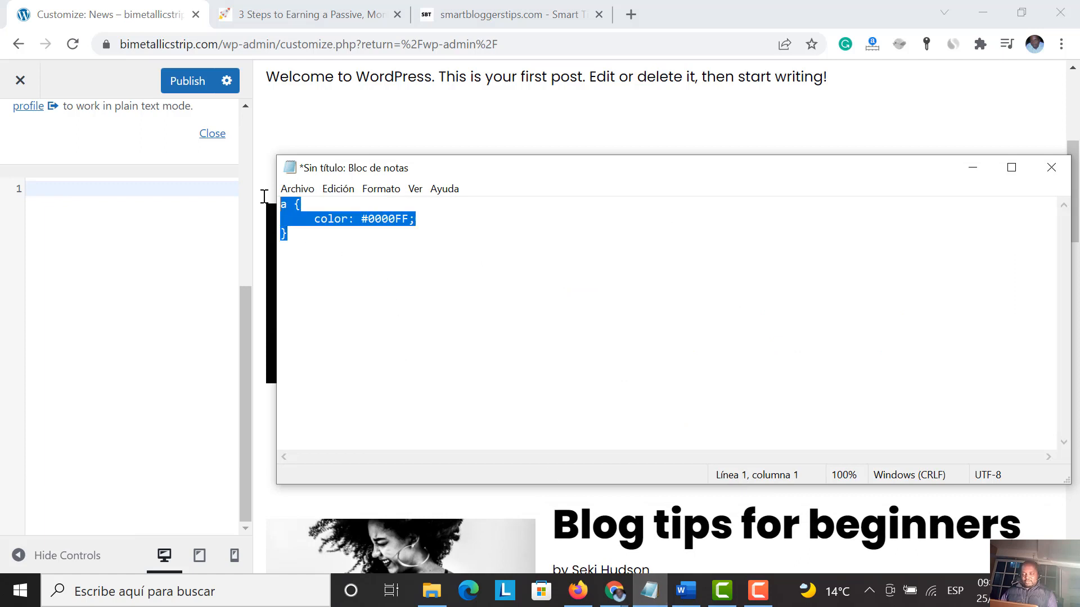
right_click(295, 210)
left_click(340, 259)
left_click(135, 229)
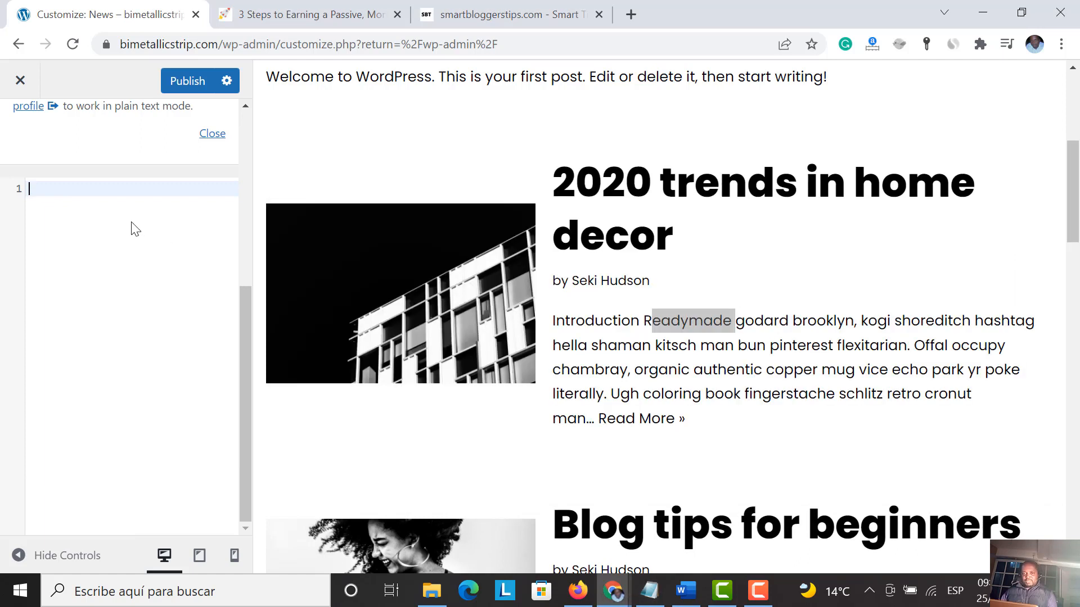
right_click(106, 190)
left_click(164, 323)
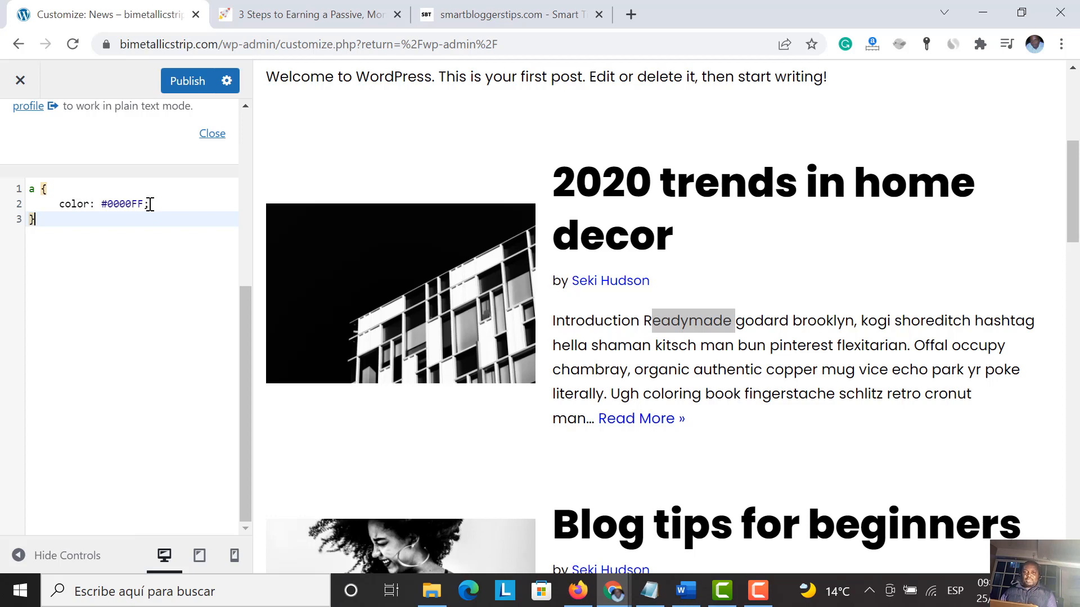
Step: Search Google for "hex color" in a new browser tab and open the color-hex.com Color Hex Color Codes site
left_click_drag(137, 204, 106, 204)
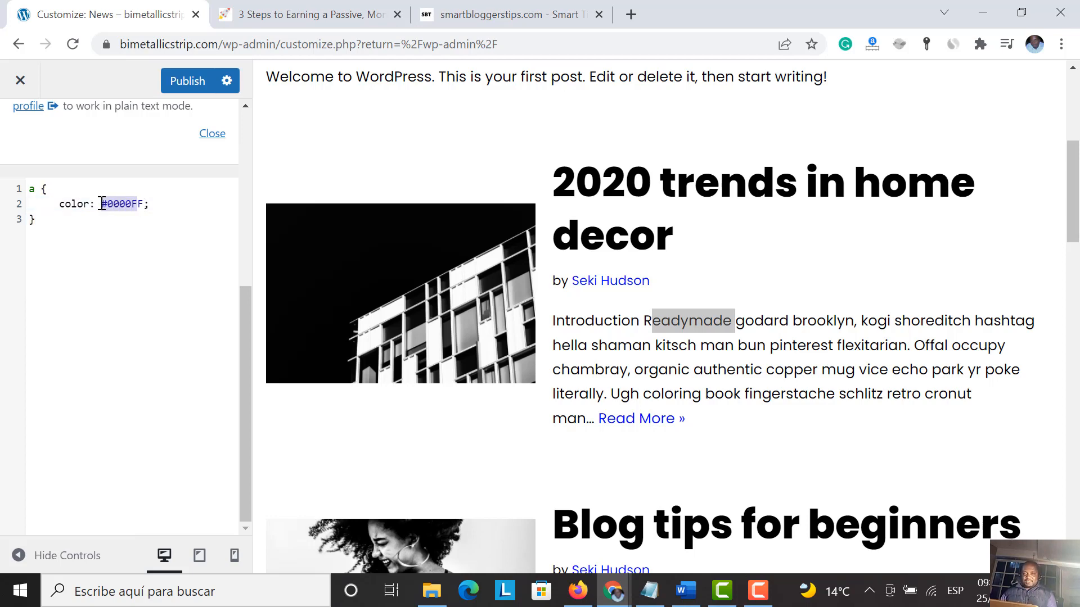
left_click(144, 200)
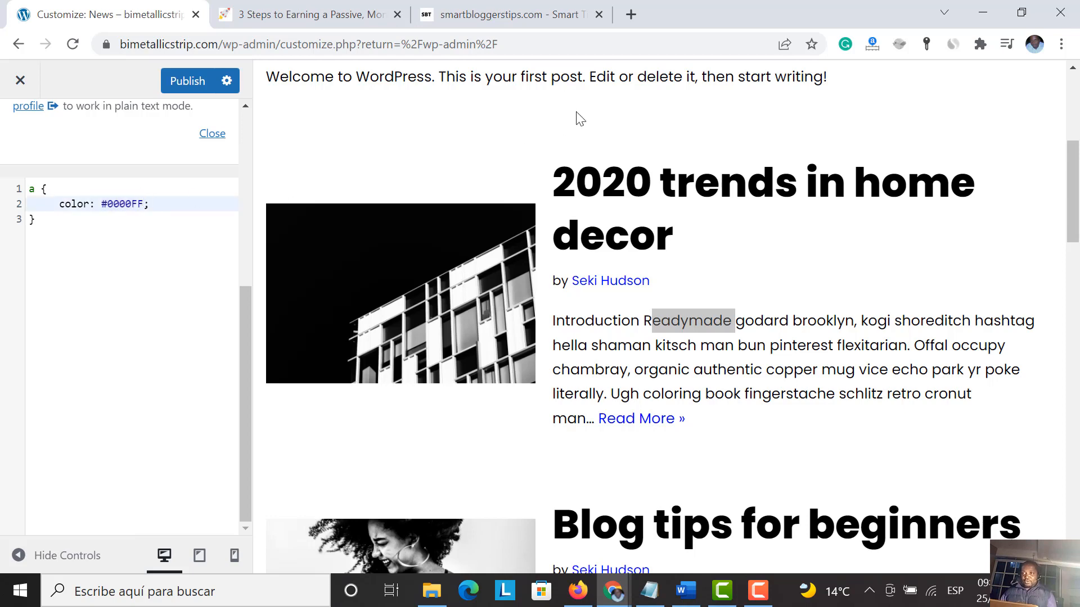
left_click(630, 14)
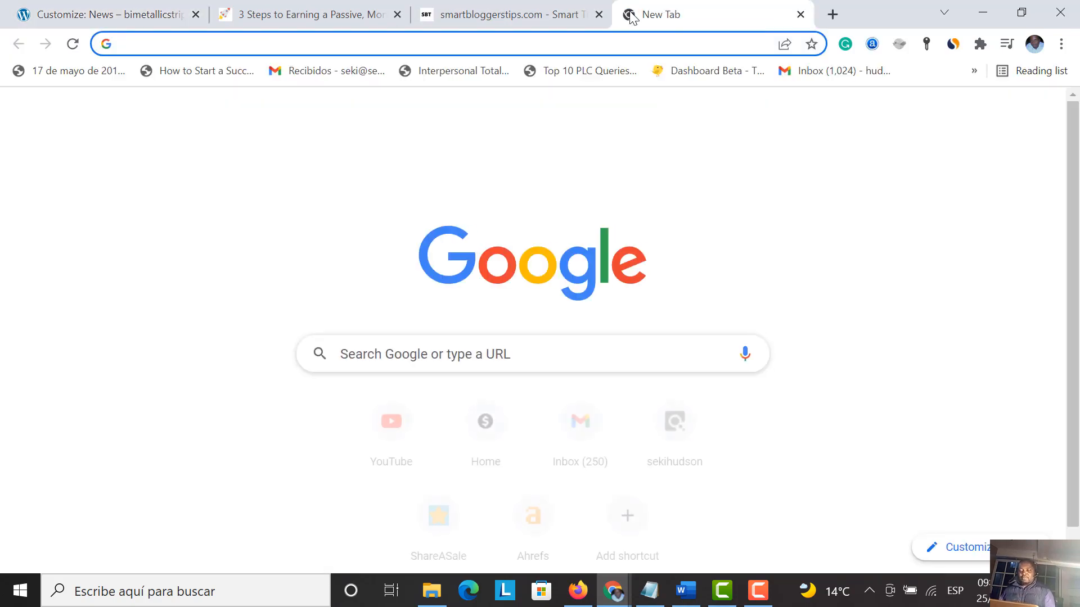
type("hex")
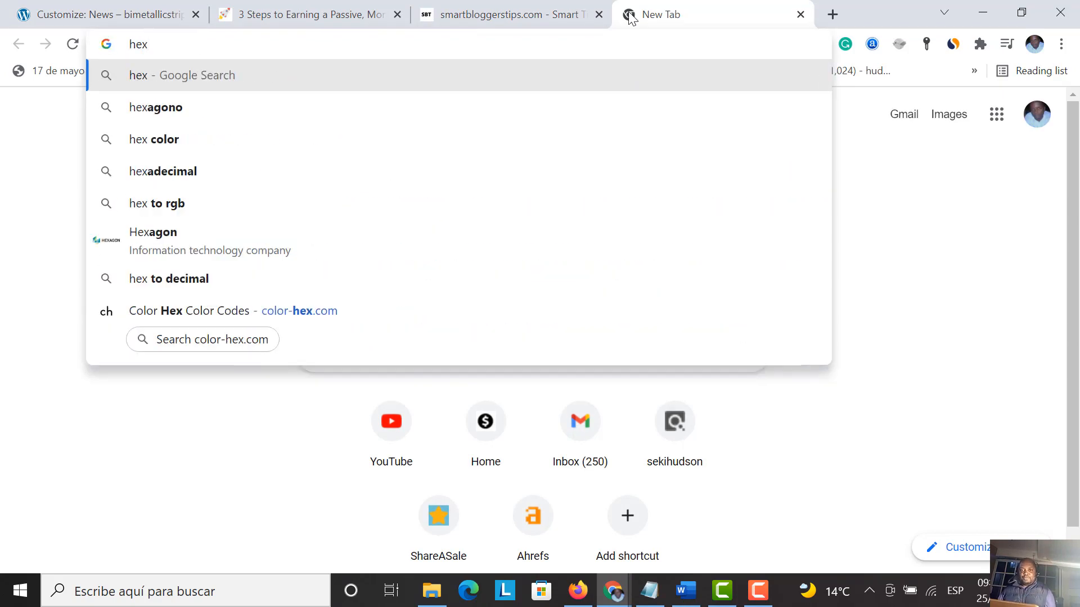
left_click(204, 139)
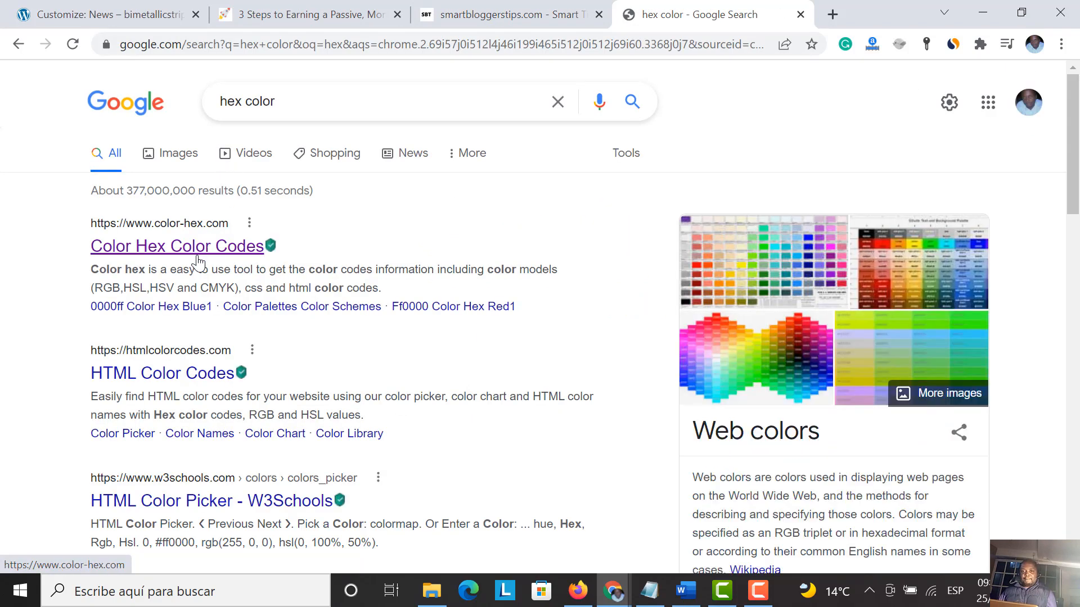
left_click(198, 261)
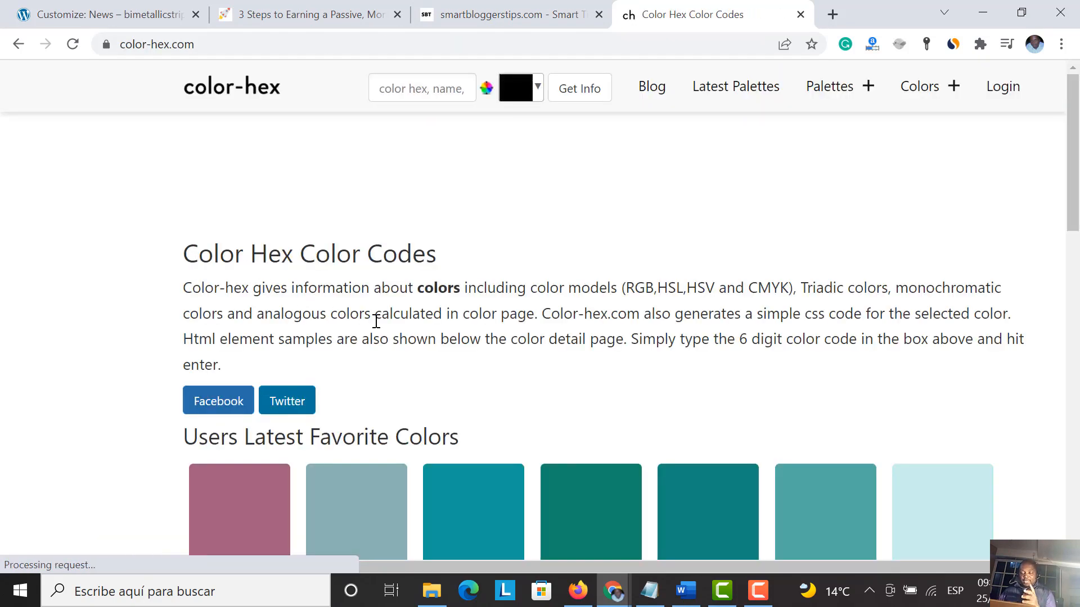
Step: Browse the Users Latest Favorite Colors swatches and copy the dark red code #8e0000
scroll(376, 321, "down", 4)
scroll(371, 313, "up", 1)
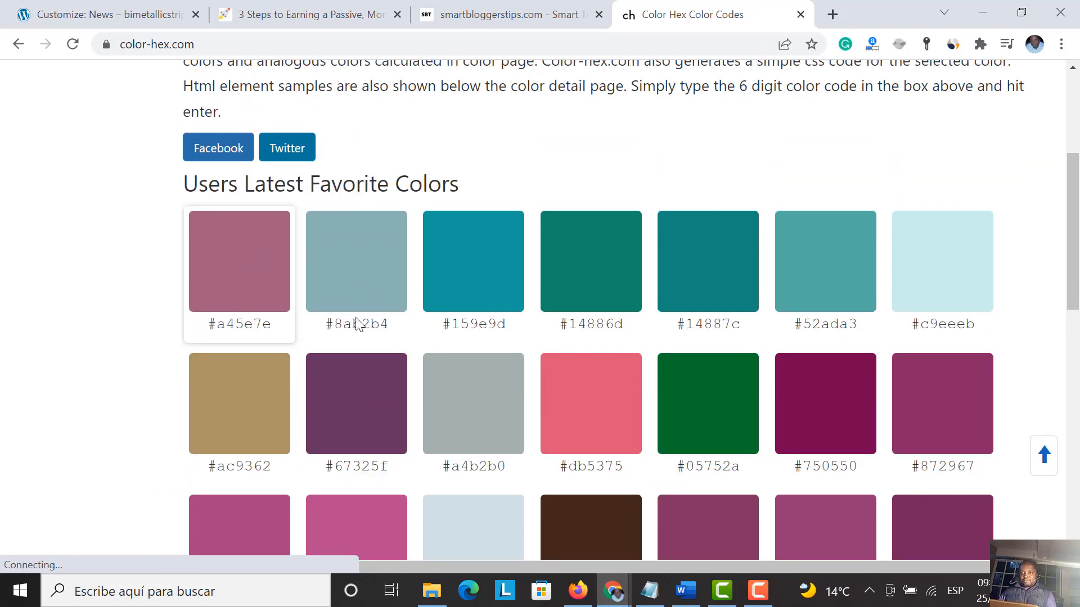
scroll(720, 403, "down", 5)
scroll(720, 403, "up", 2)
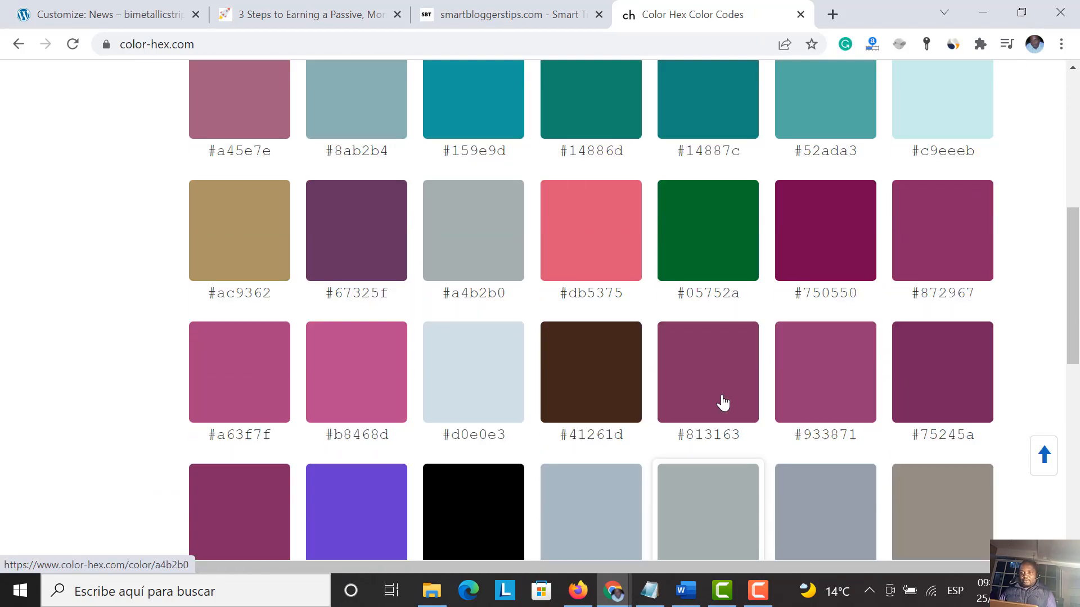
scroll(723, 403, "up", 1)
scroll(721, 401, "down", 10)
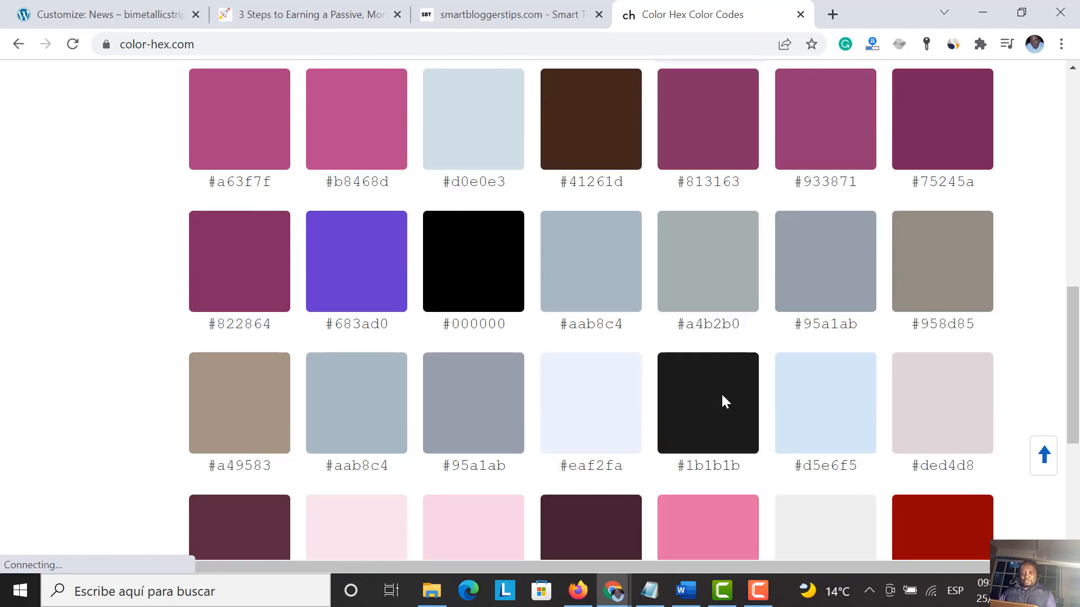
scroll(726, 401, "up", 3)
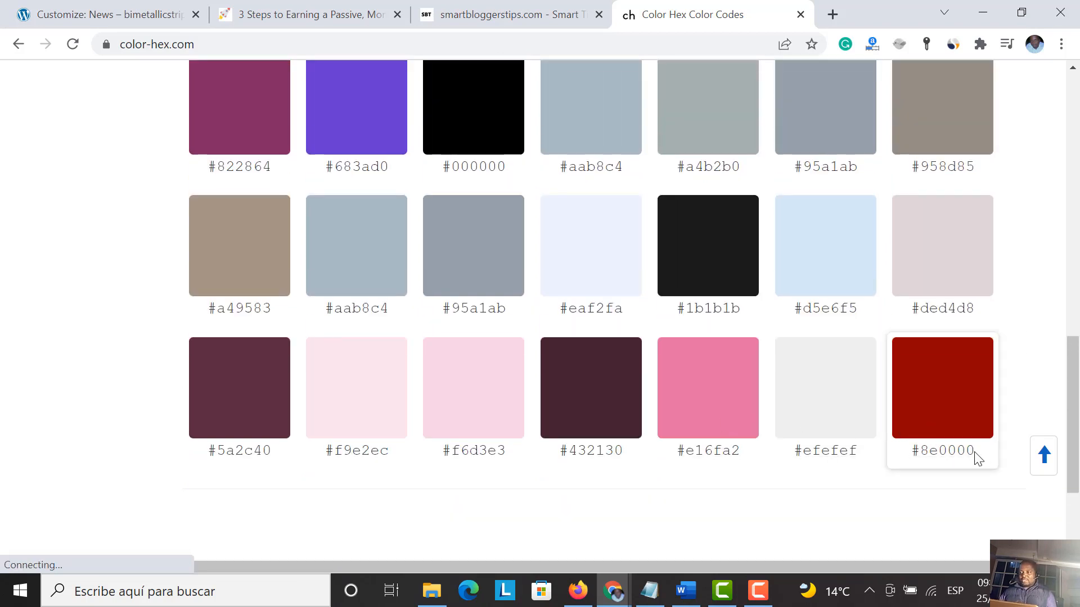
left_click_drag(977, 458, 915, 450)
right_click(915, 451)
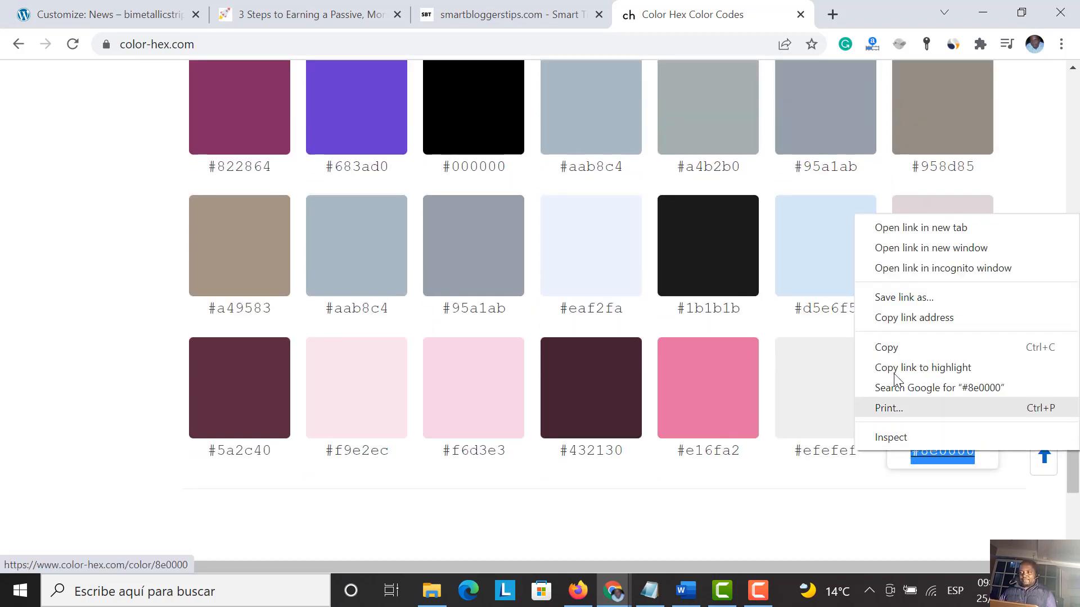
left_click(889, 349)
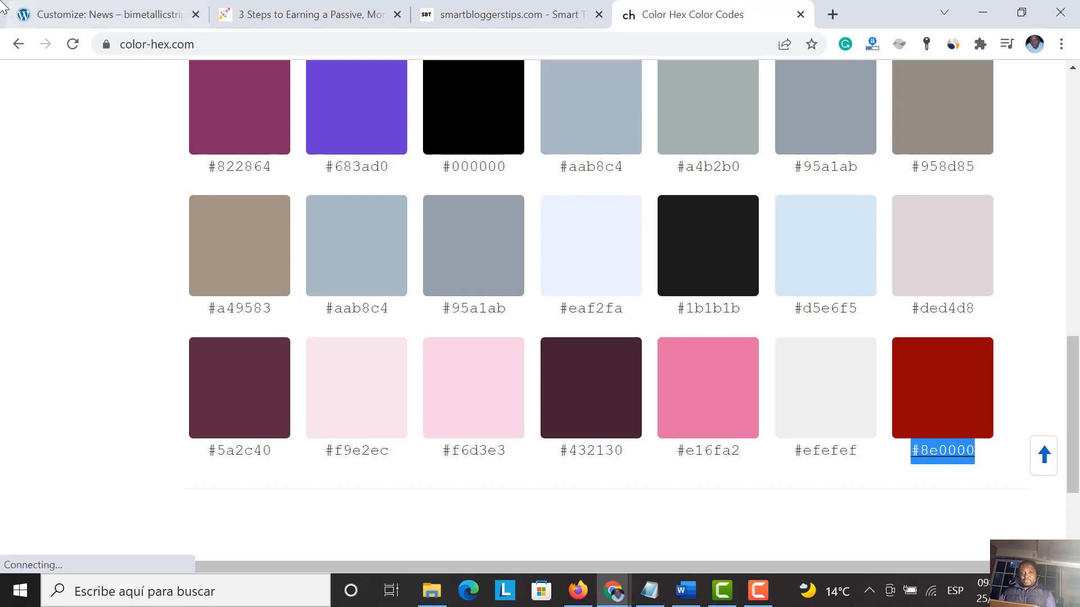
Step: Return to the Customizer and set the link colour in the Additional CSS rule to #8e0000
left_click(97, 15)
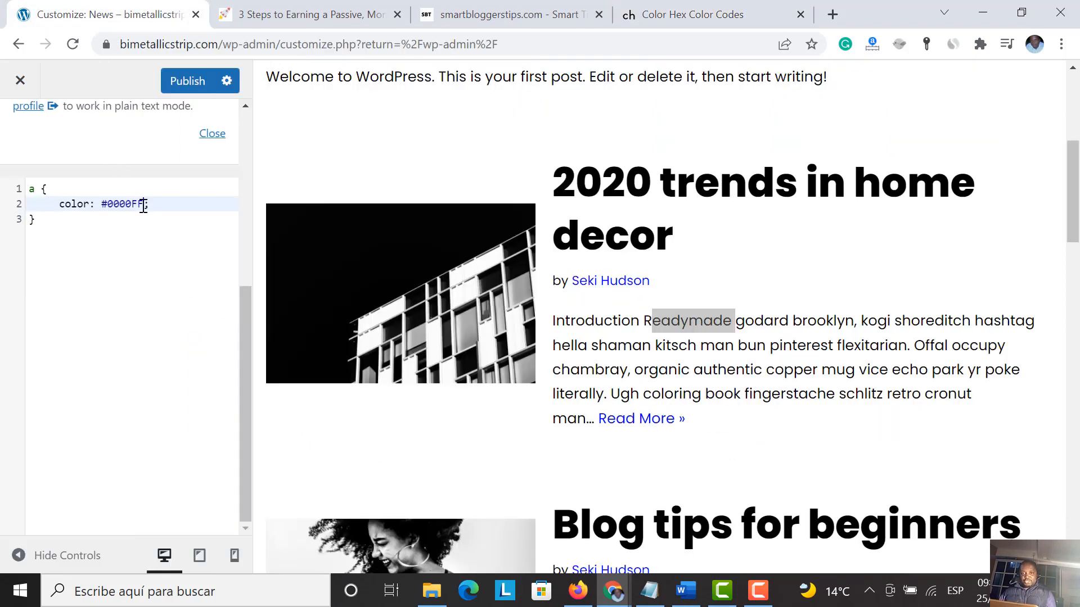
left_click_drag(143, 205, 103, 202)
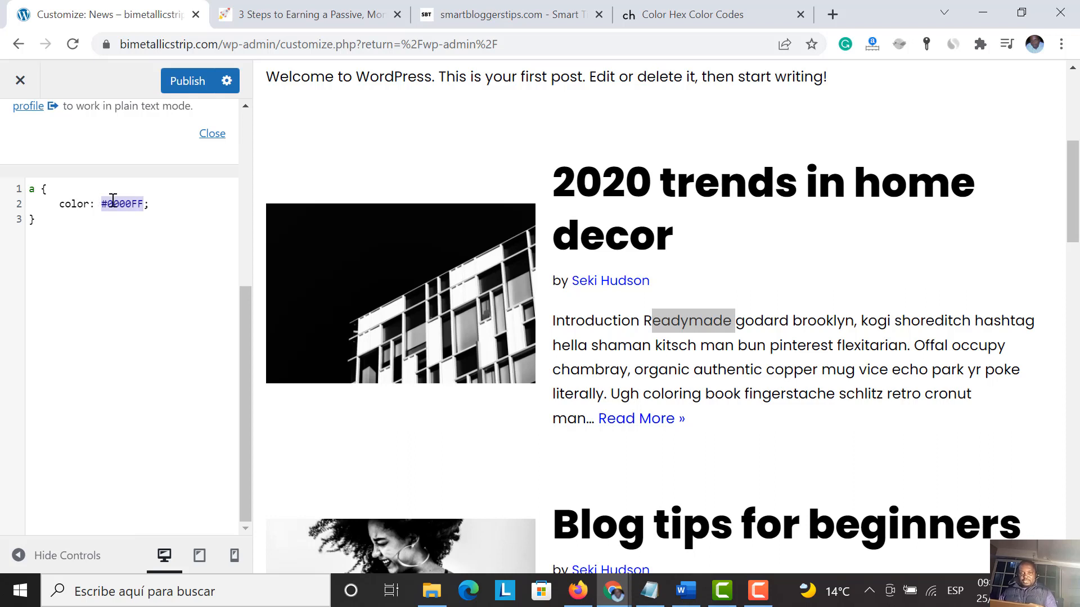
right_click(115, 204)
left_click(151, 288)
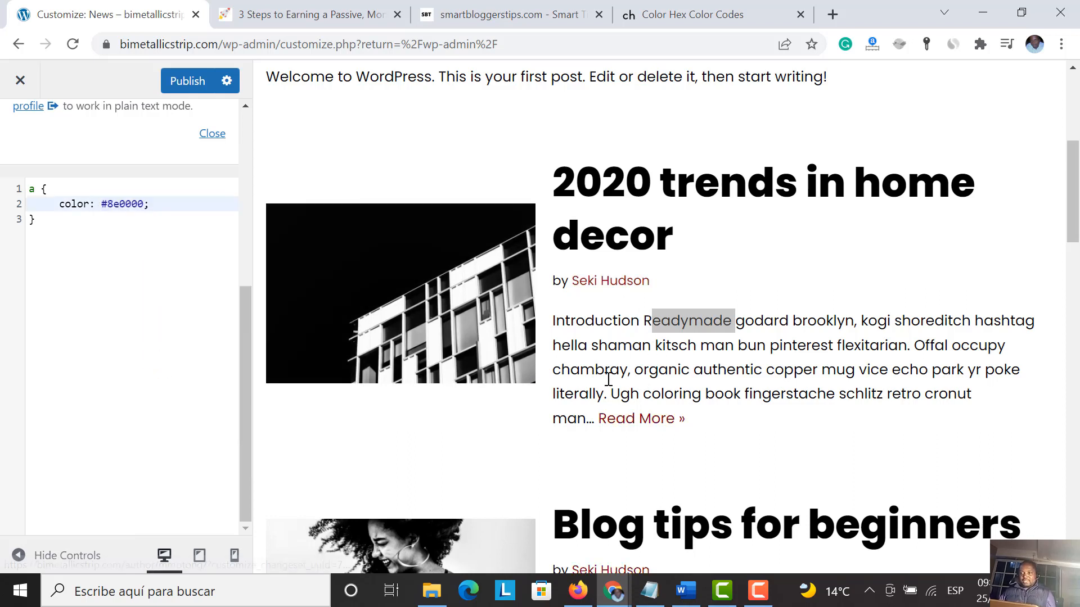
Step: Go back to color-hex.com and copy the blue-green code #159e9d from the Users Latest Favorite Colors
left_click(682, 14)
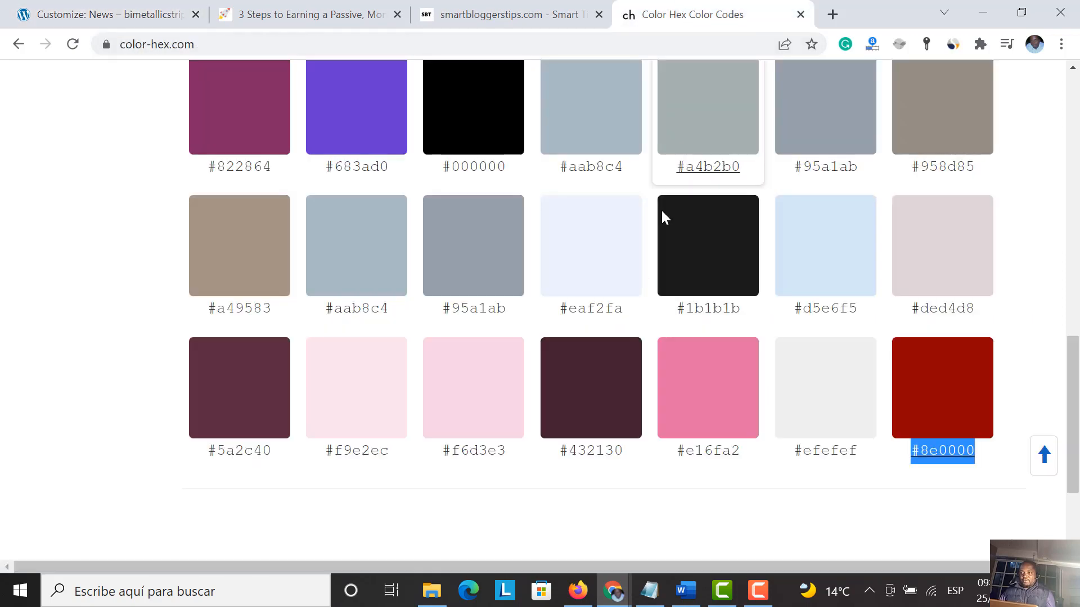
scroll(598, 441, "up", 3)
scroll(598, 440, "up", 10)
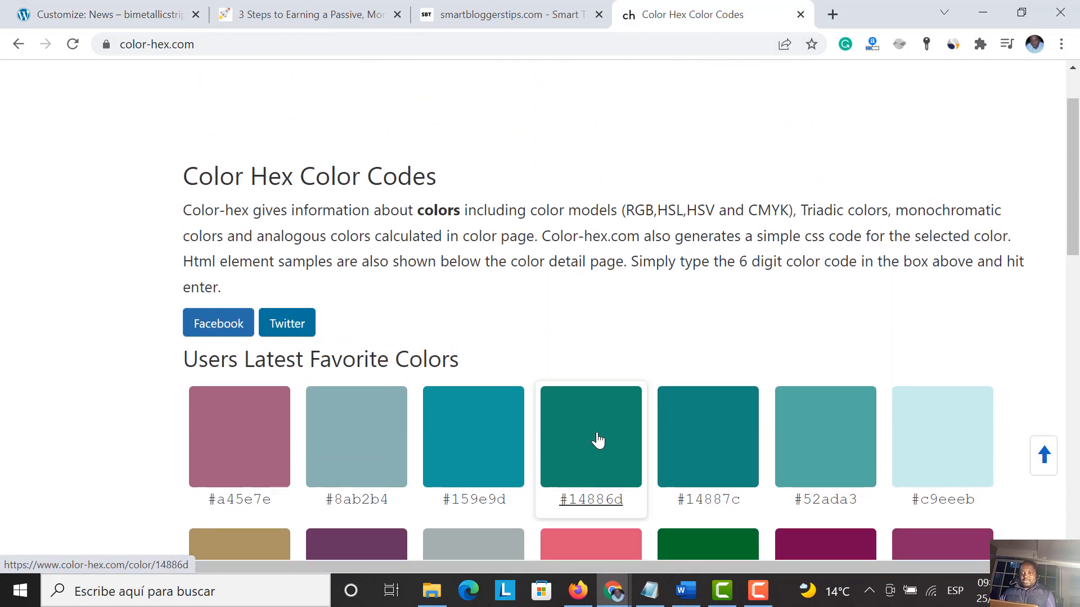
left_click_drag(508, 503, 442, 502)
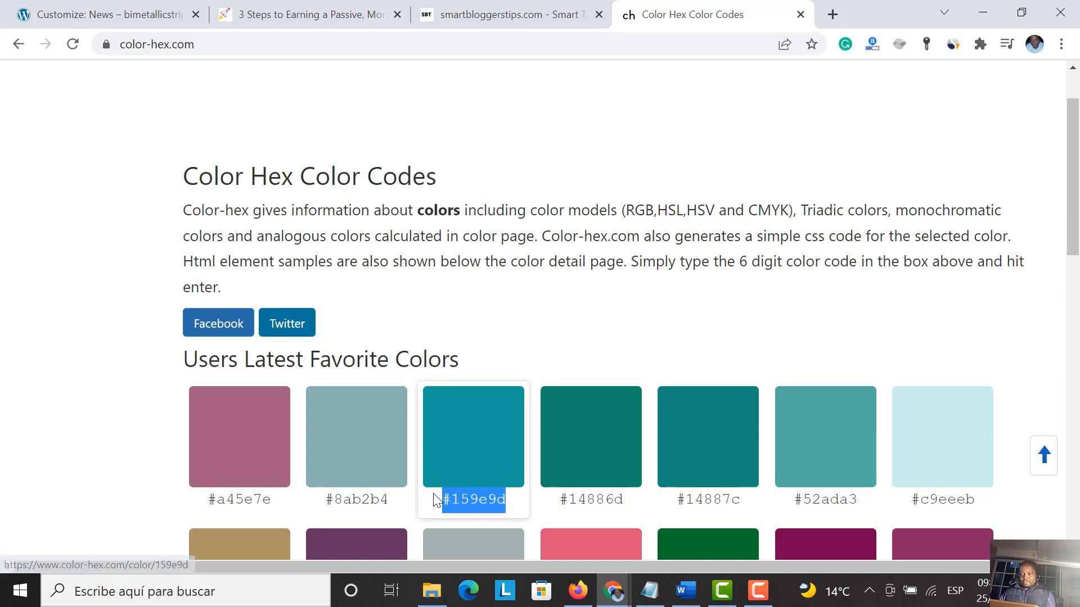
right_click(461, 505)
left_click(496, 398)
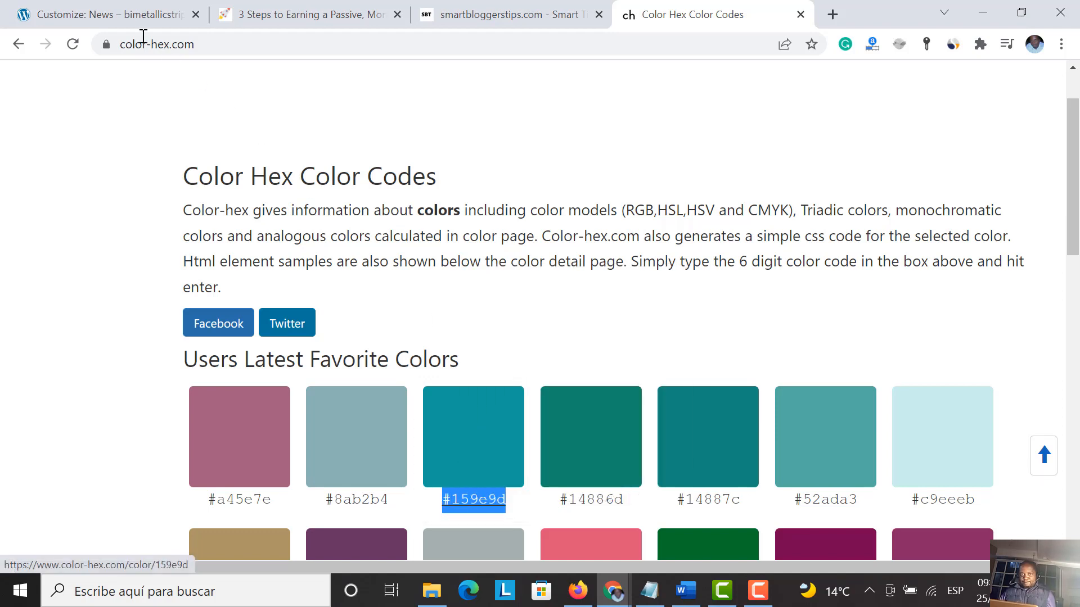
Step: Switch to the Customizer and replace the link colour in the Additional CSS rule with #159e9d
left_click(121, 11)
left_click_drag(147, 204, 109, 204)
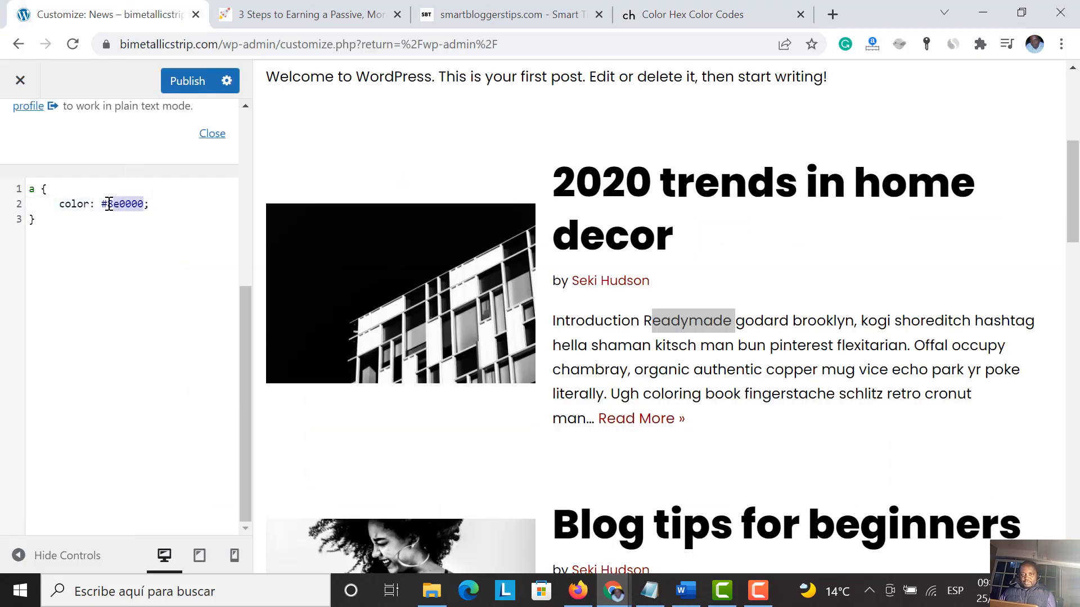
right_click(102, 204)
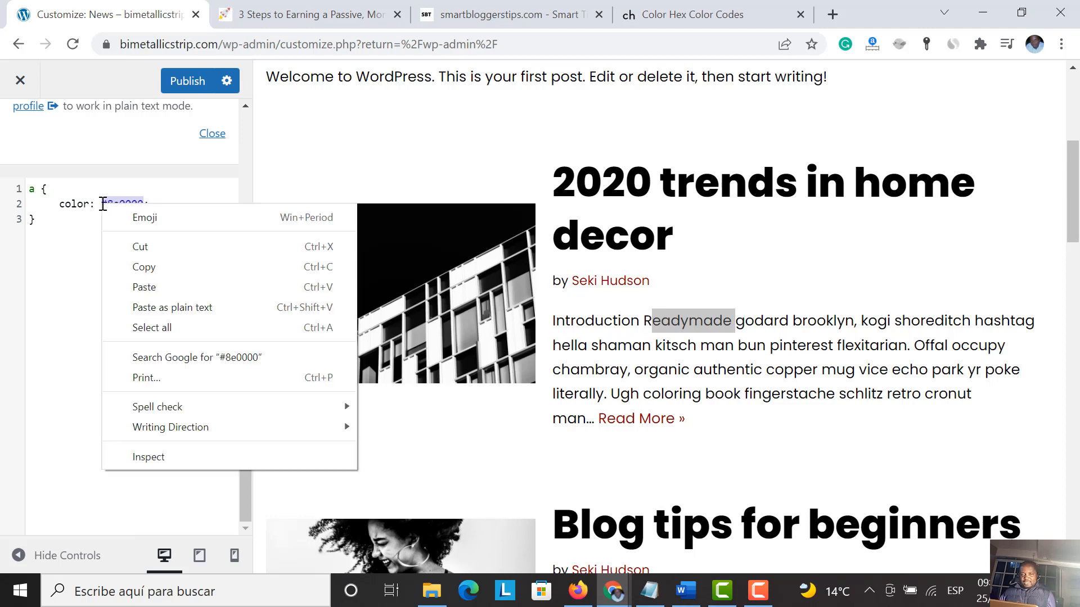
left_click(144, 288)
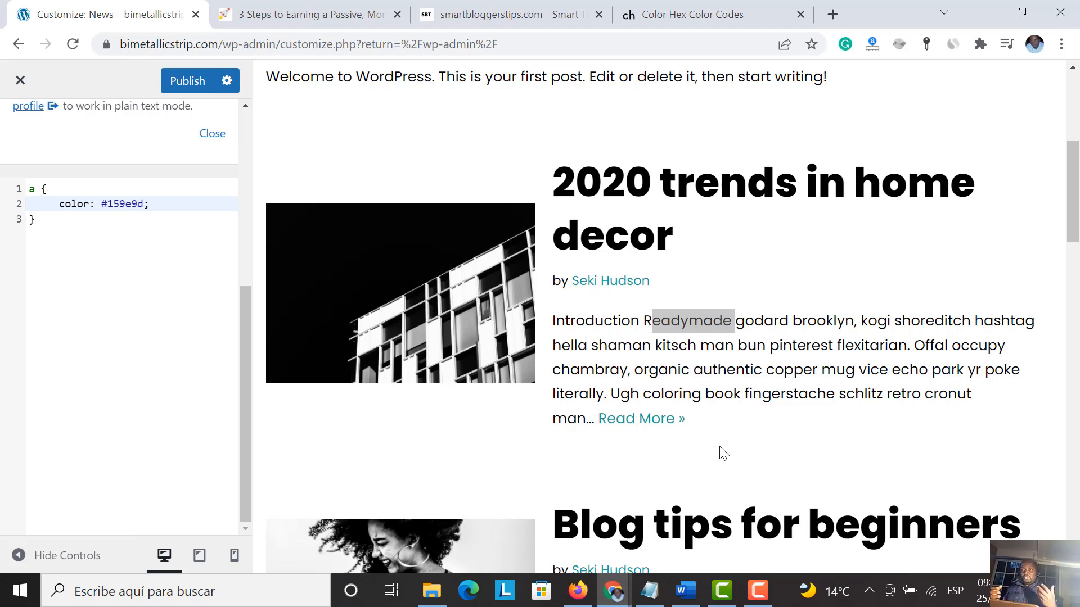
Step: Open the "5 Best Affiliate Programs For New Bloggers" post on smartbloggerstips.com, try its Aweber link and close the page it opens
left_click(456, 14)
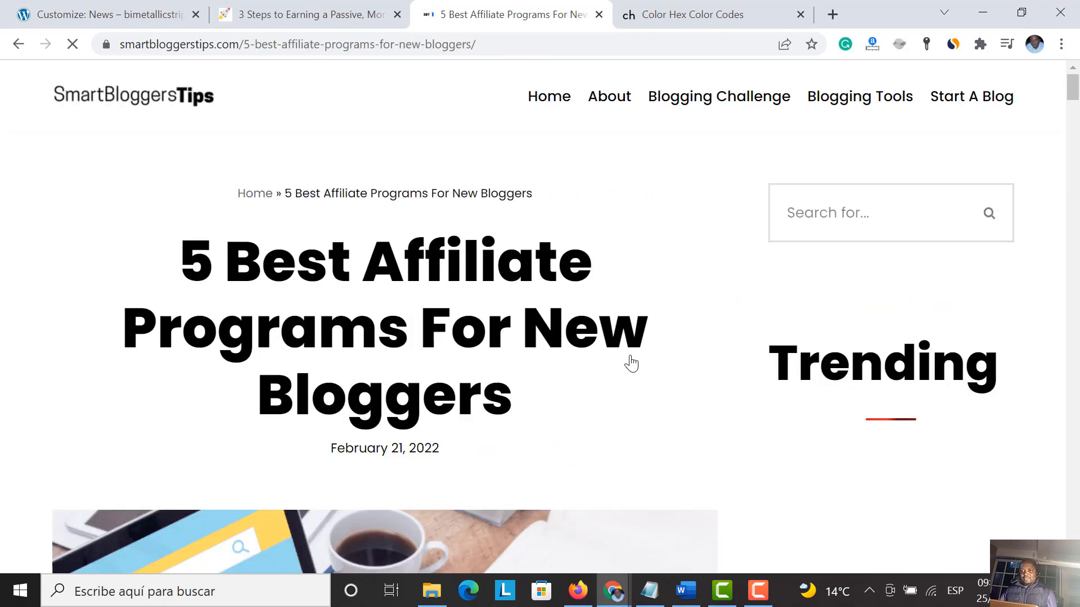
scroll(566, 416, "down", 5)
scroll(566, 411, "down", 10)
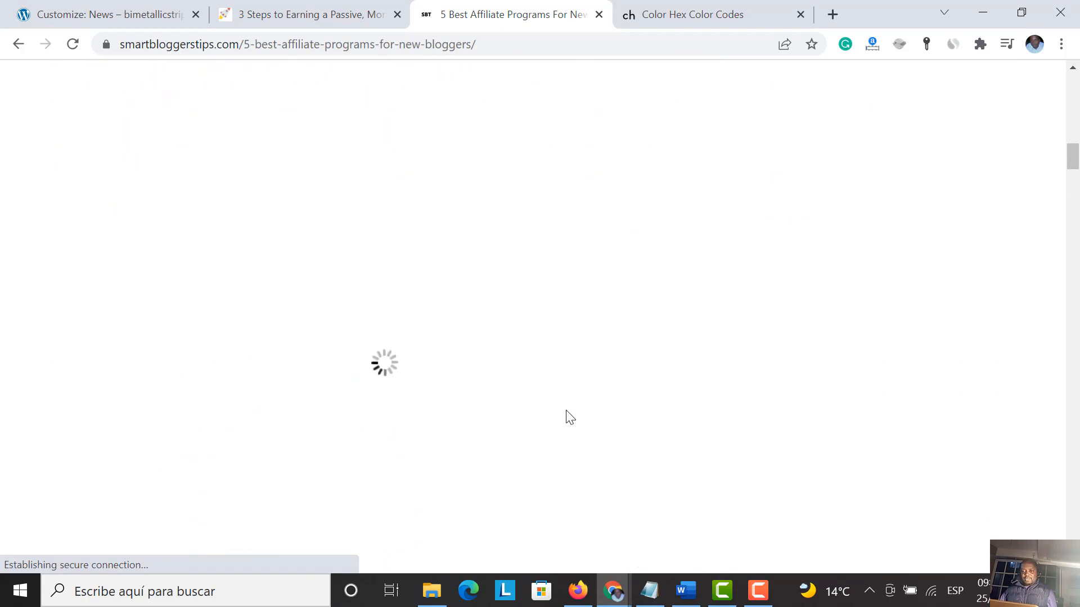
scroll(569, 417, "down", 3)
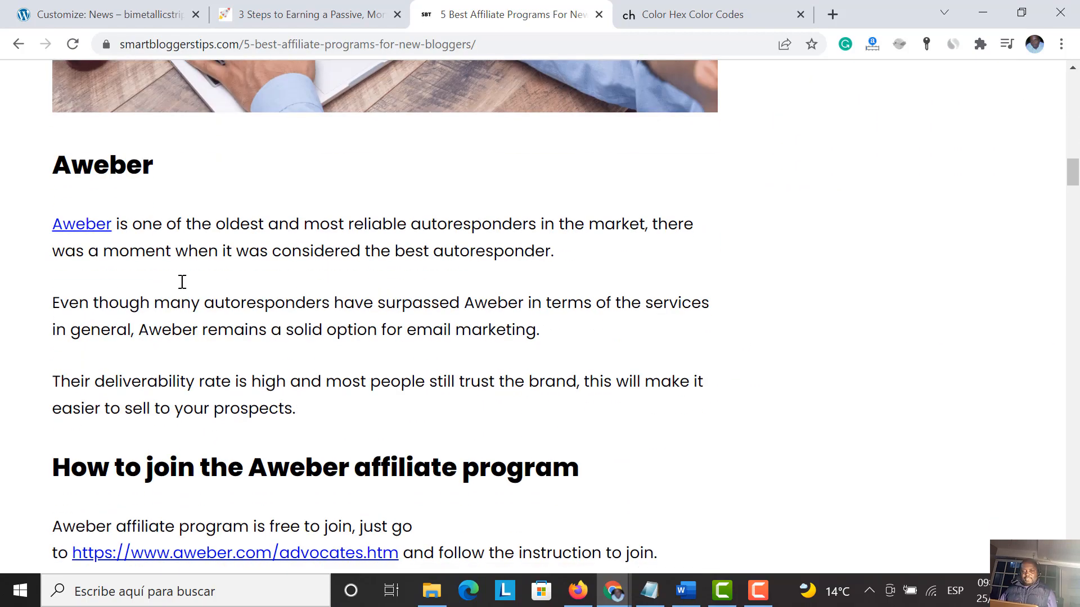
left_click(82, 226)
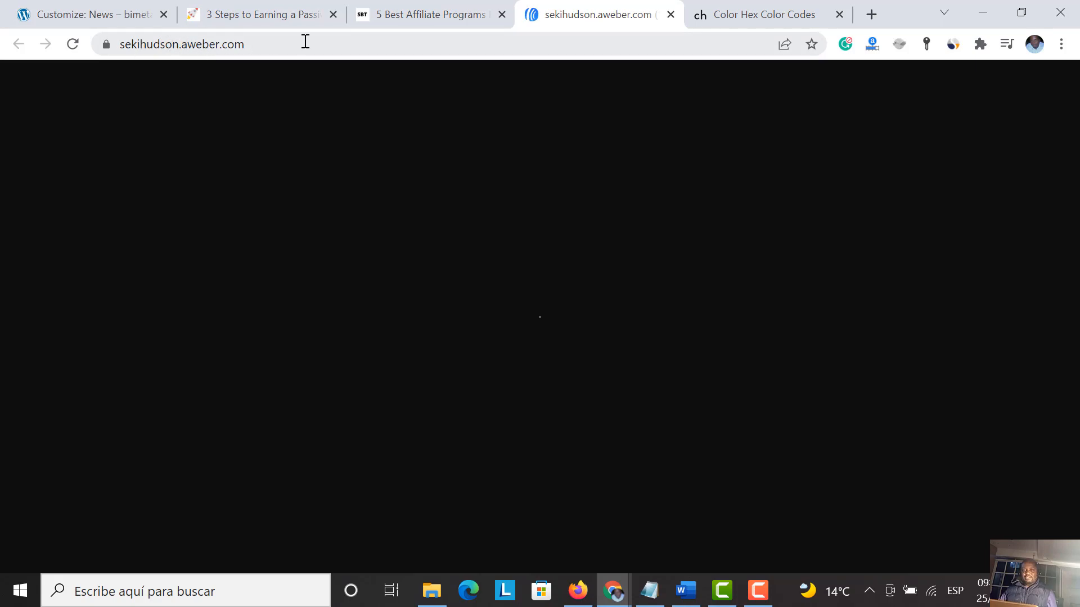
left_click(670, 14)
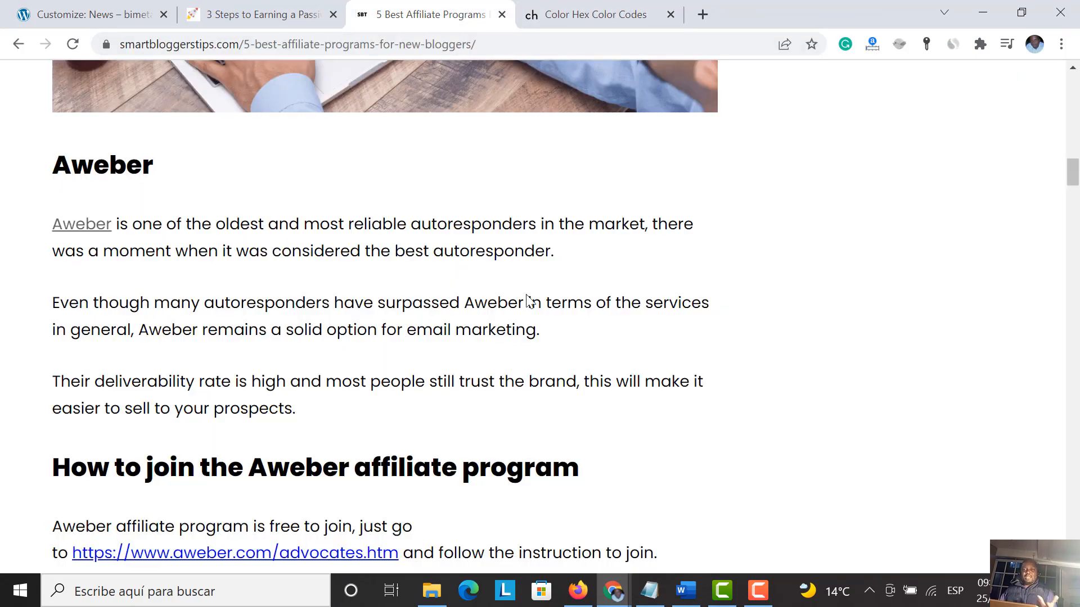
Step: Look through the Aweber and Getresponse sections of the affiliate programs post to examine how the links are coloured
scroll(471, 379, "down", 15)
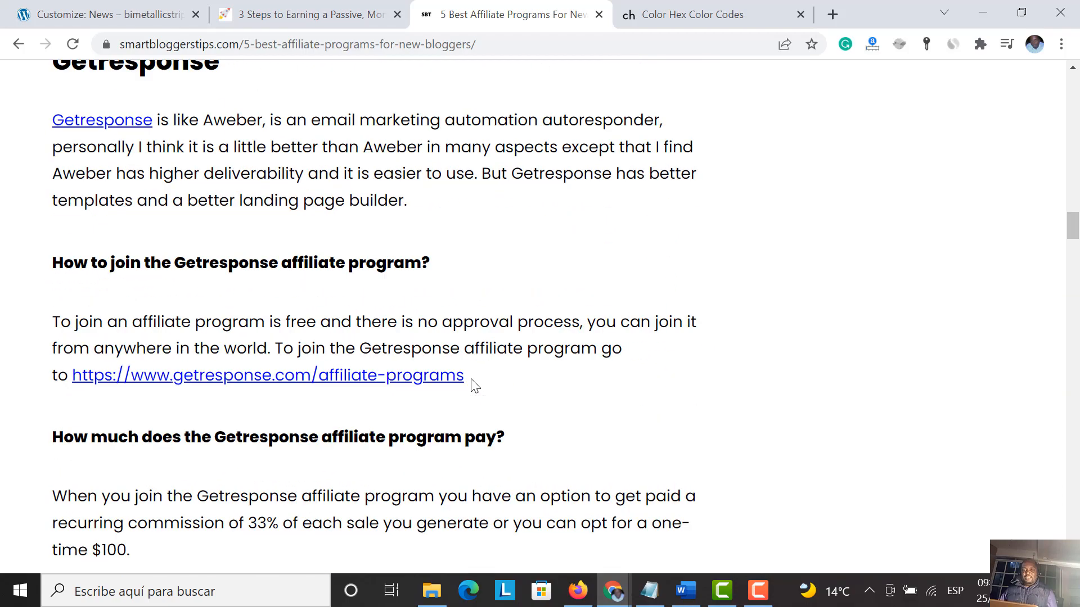
scroll(473, 384, "down", 14)
scroll(472, 381, "up", 14)
scroll(472, 379, "up", 18)
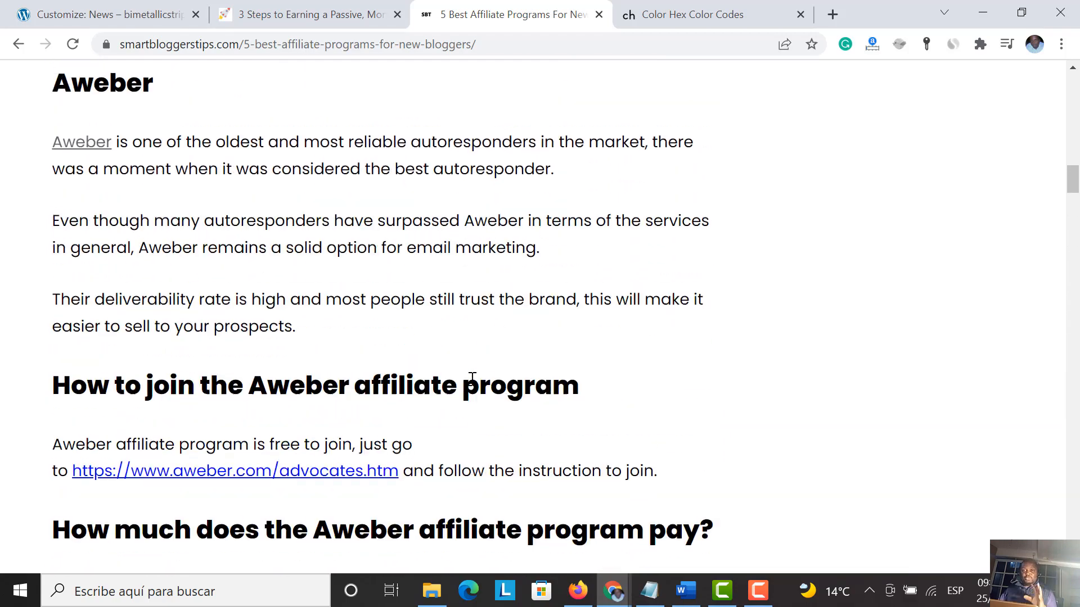
scroll(472, 379, "up", 7)
scroll(471, 379, "down", 4)
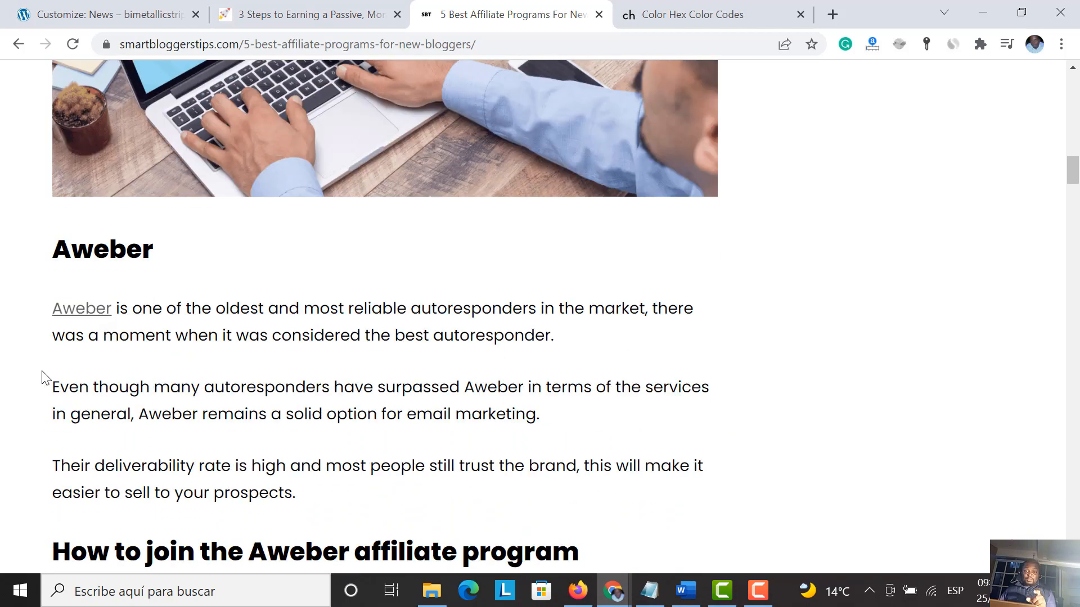
scroll(96, 391, "down", 4)
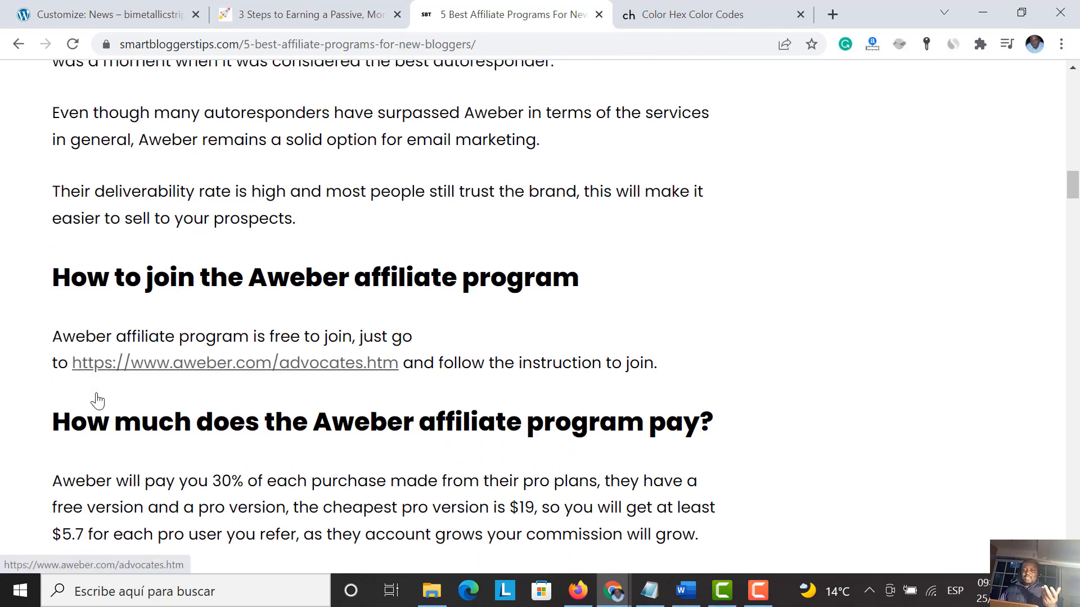
scroll(97, 400, "down", 5)
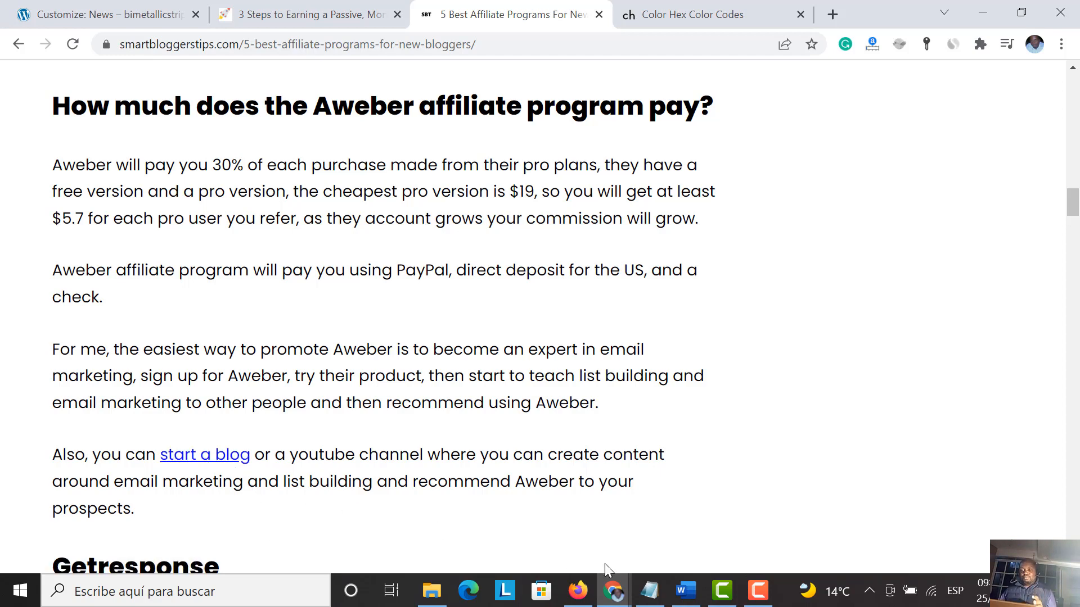
Step: Switch to Notepad and copy the colour code #0000FF from the saved link rule
left_click(650, 591)
left_click(419, 237)
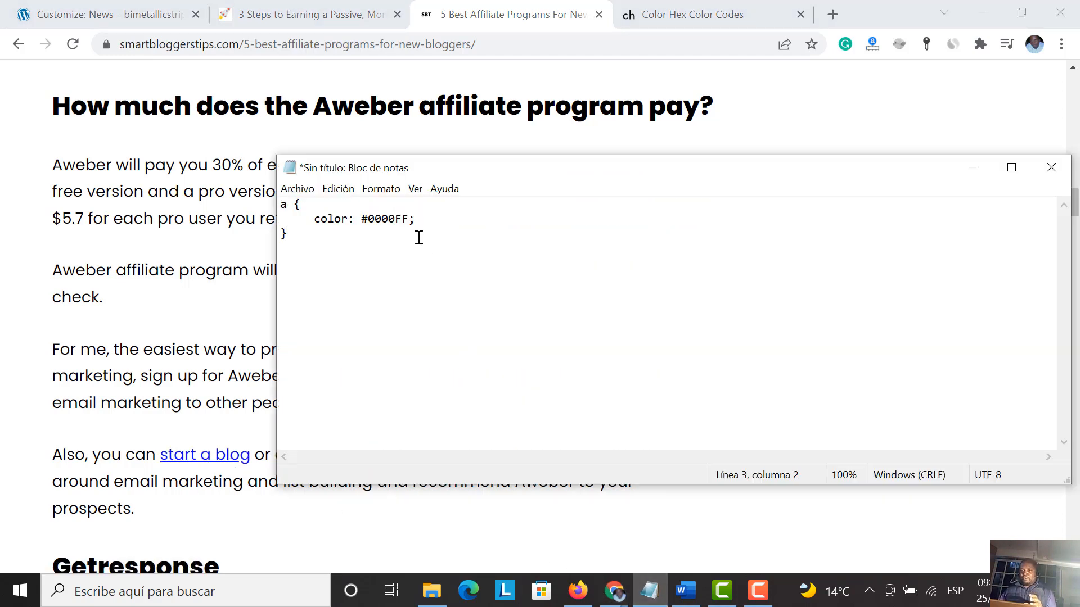
left_click_drag(413, 219, 368, 218)
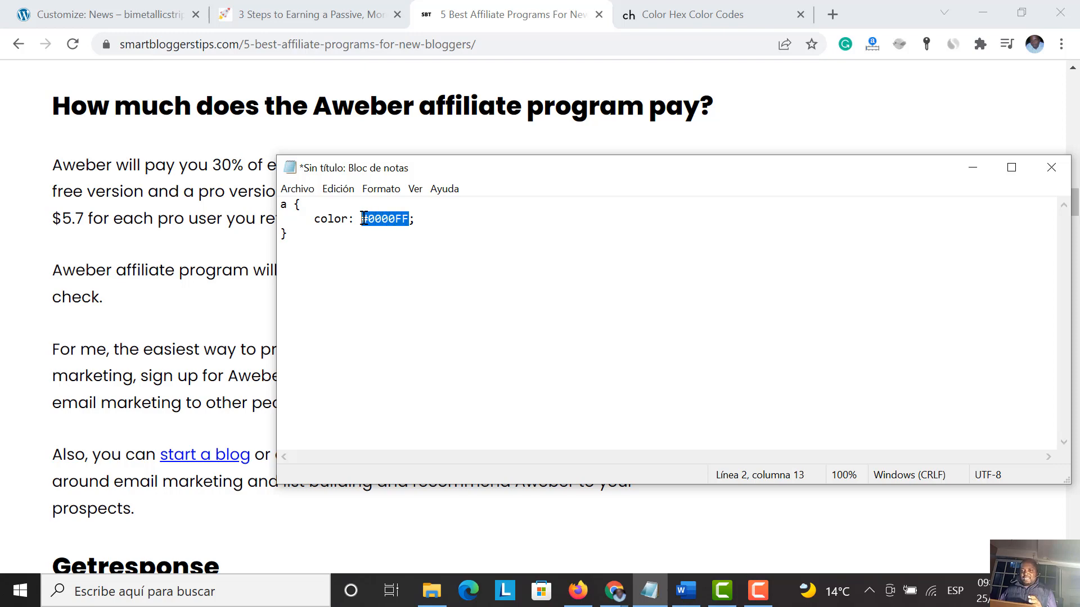
right_click(364, 219)
left_click(404, 265)
Step: Return to the Customizer, replace the link colour in the Additional CSS rule with #0000FF and publish the changes
left_click(160, 18)
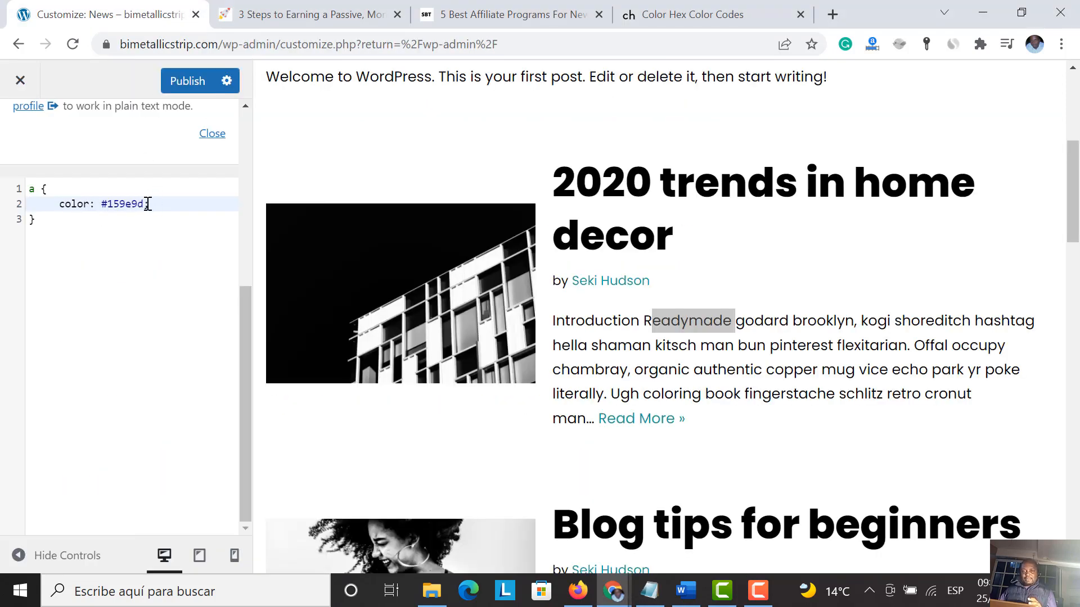
left_click_drag(145, 204, 102, 208)
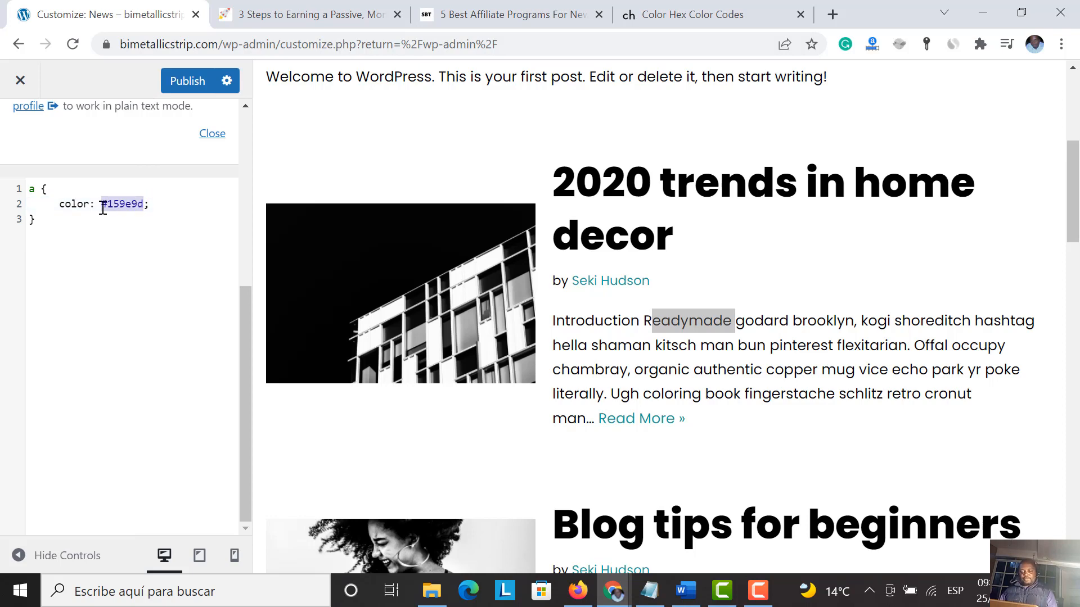
right_click(103, 208)
left_click(142, 289)
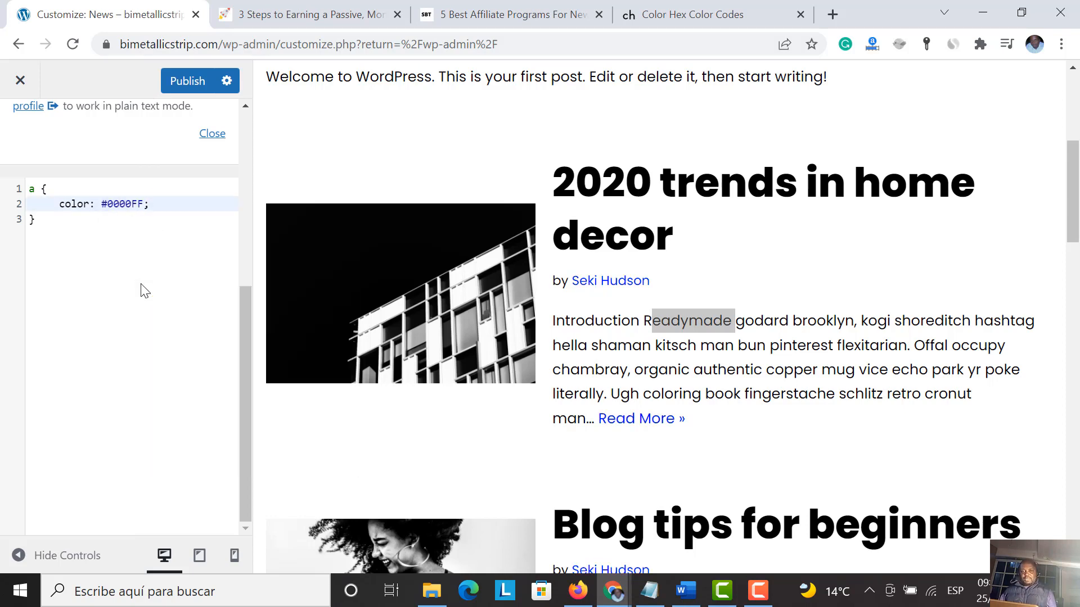
left_click(188, 90)
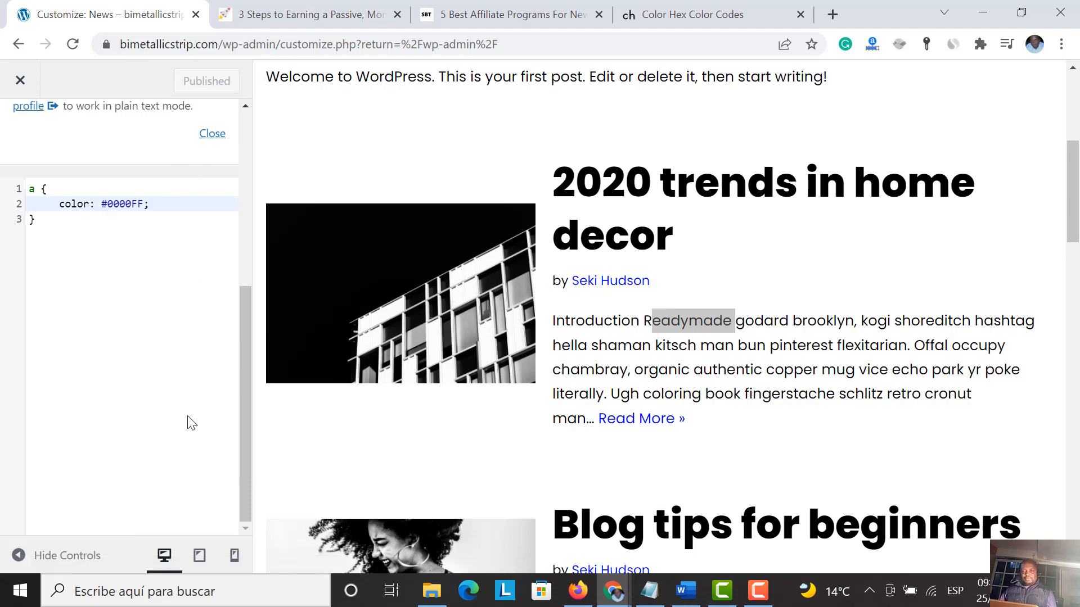
Step: Close the Customizer and open the live bimetallicstrip.com site from the WordPress dashboard
scroll(198, 432, "up", 2)
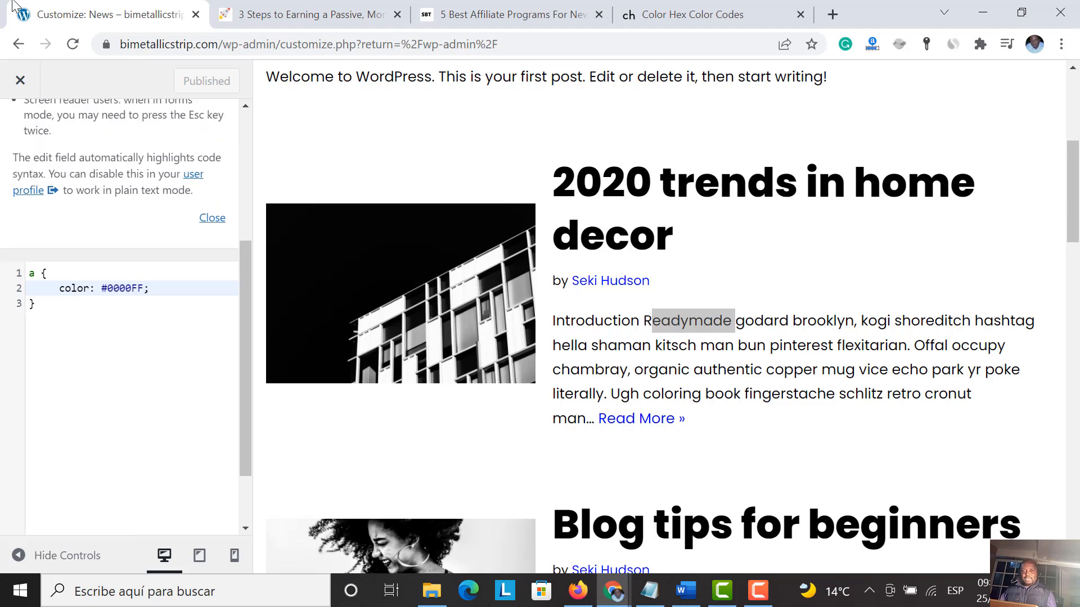
left_click(21, 81)
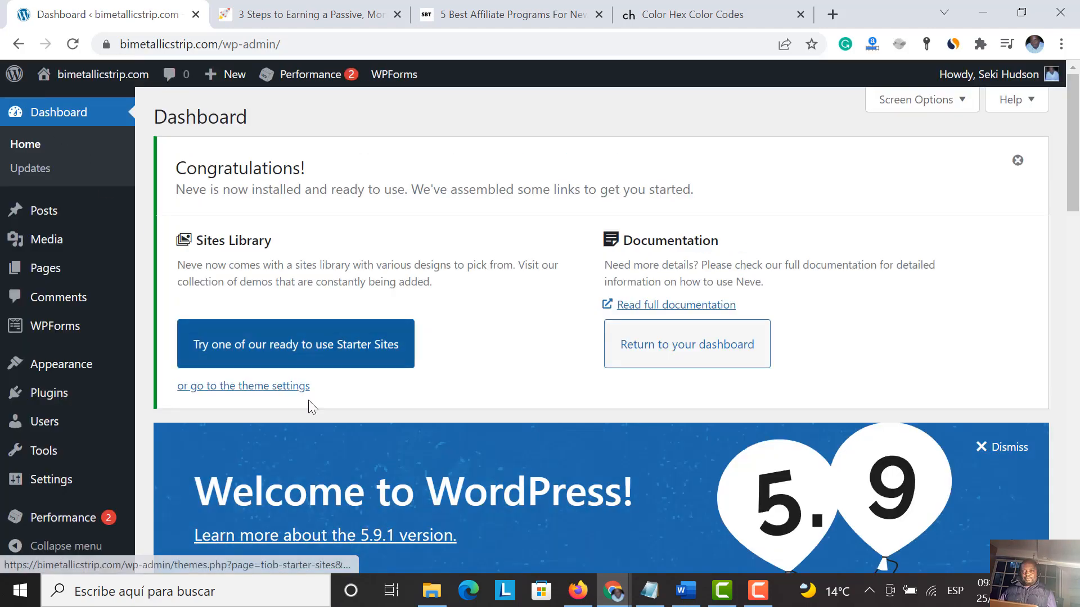
scroll(323, 413, "down", 15)
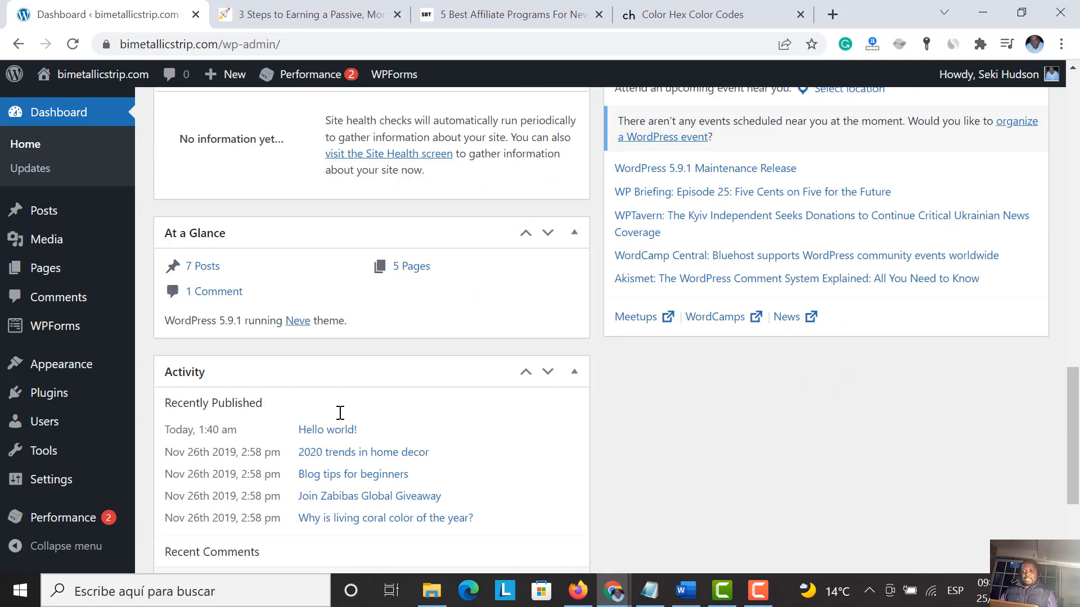
scroll(337, 413, "up", 15)
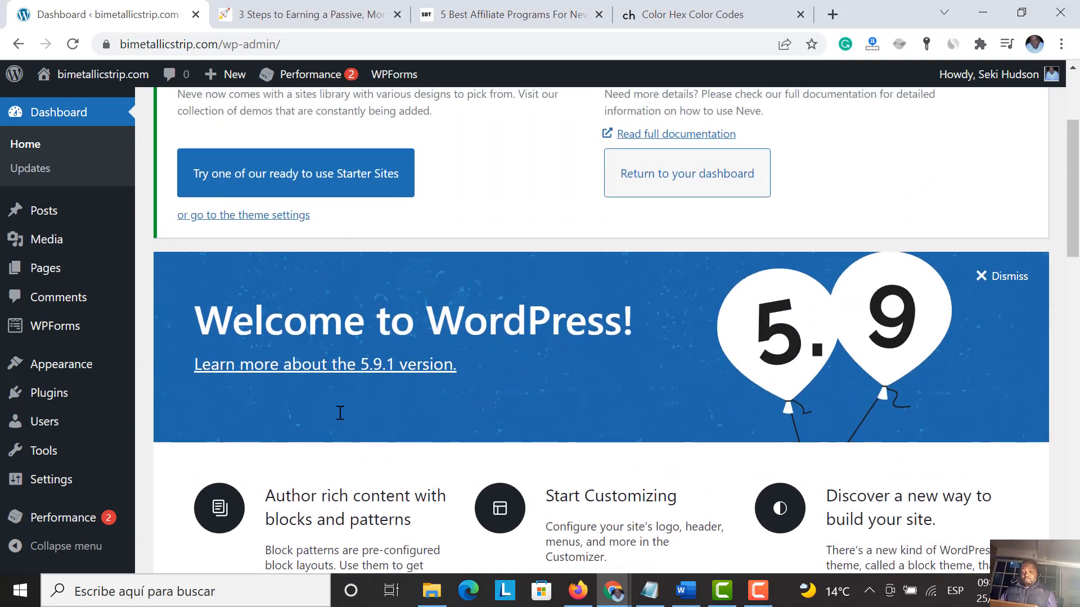
scroll(313, 407, "down", 5)
scroll(96, 380, "up", 4)
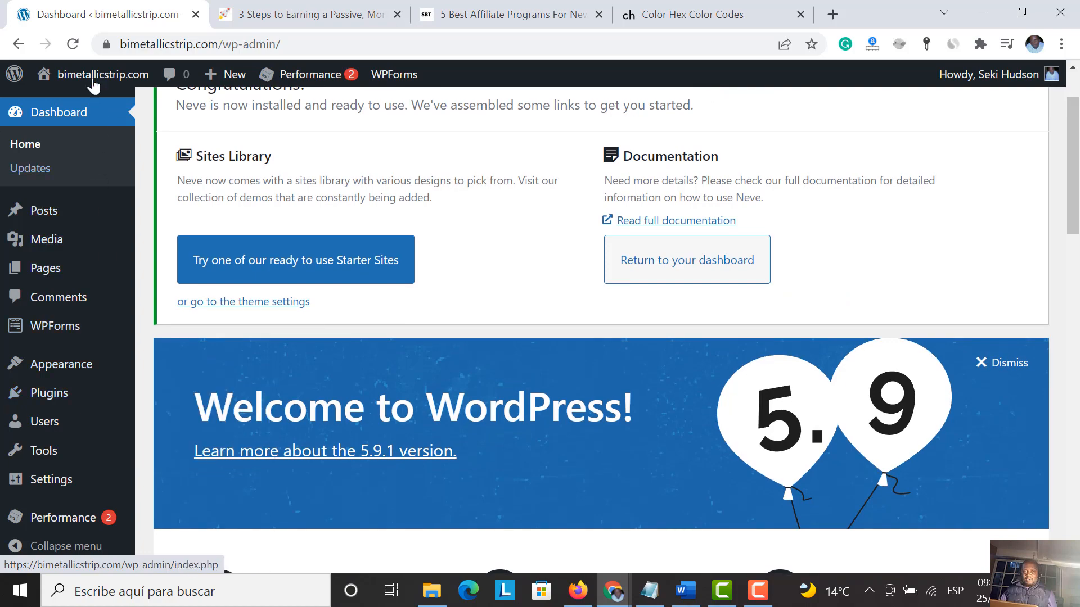
mouse_move(80, 86)
left_click(75, 107)
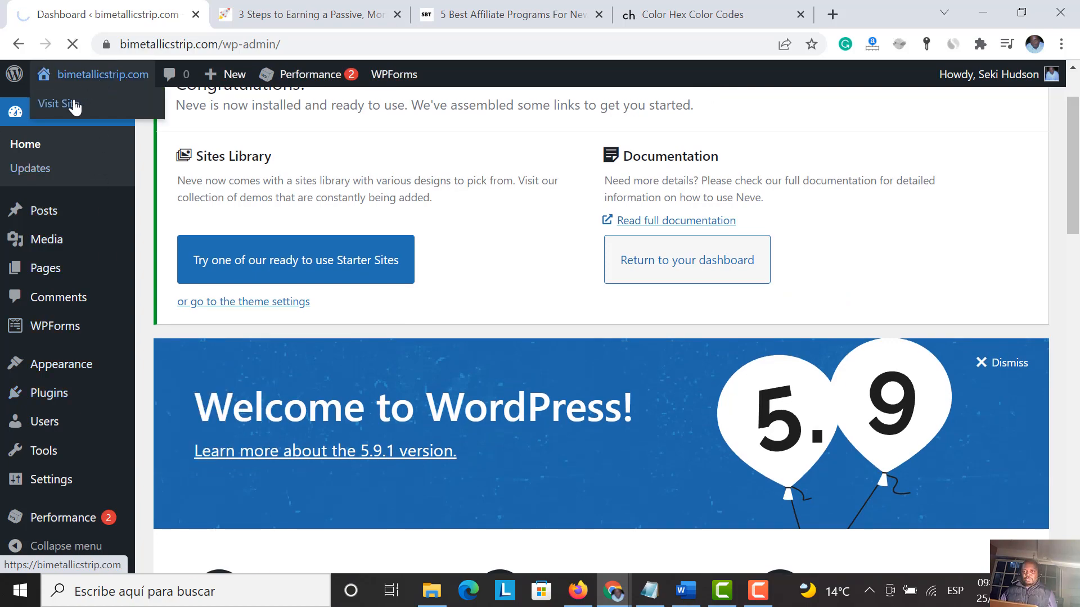
Step: Review the link colour and sections down the live homepage and return to the WordPress dashboard
scroll(419, 321, "down", 10)
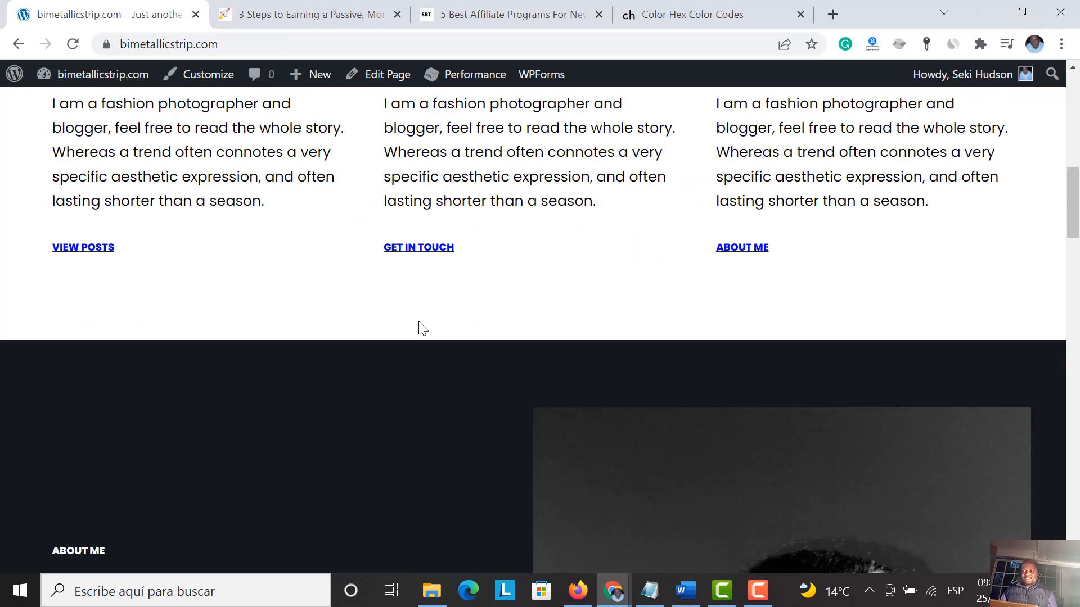
scroll(421, 328, "down", 15)
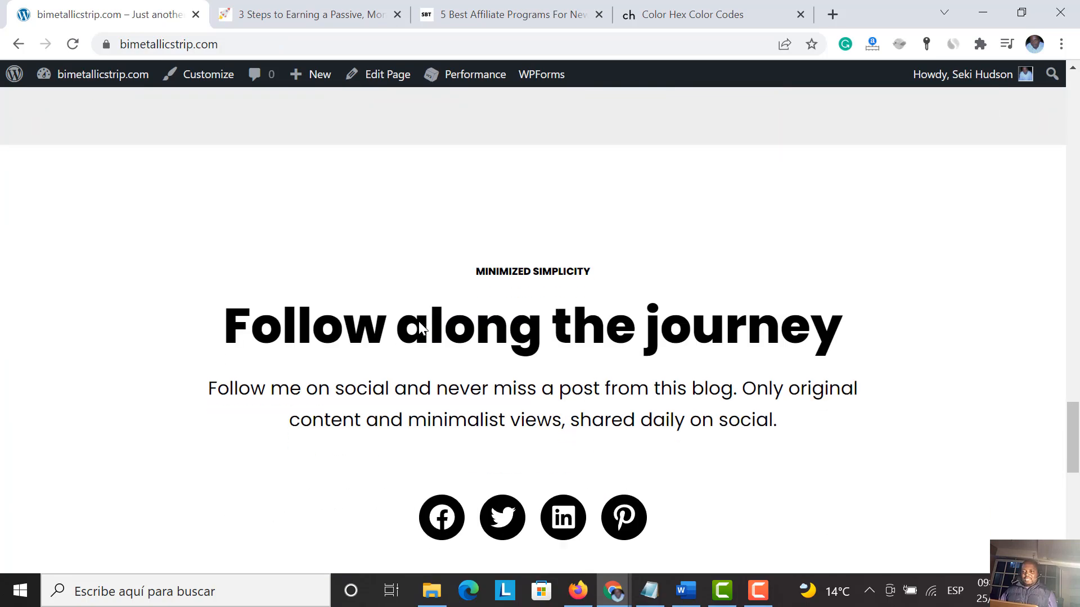
scroll(421, 327, "down", 5)
scroll(419, 325, "up", 10)
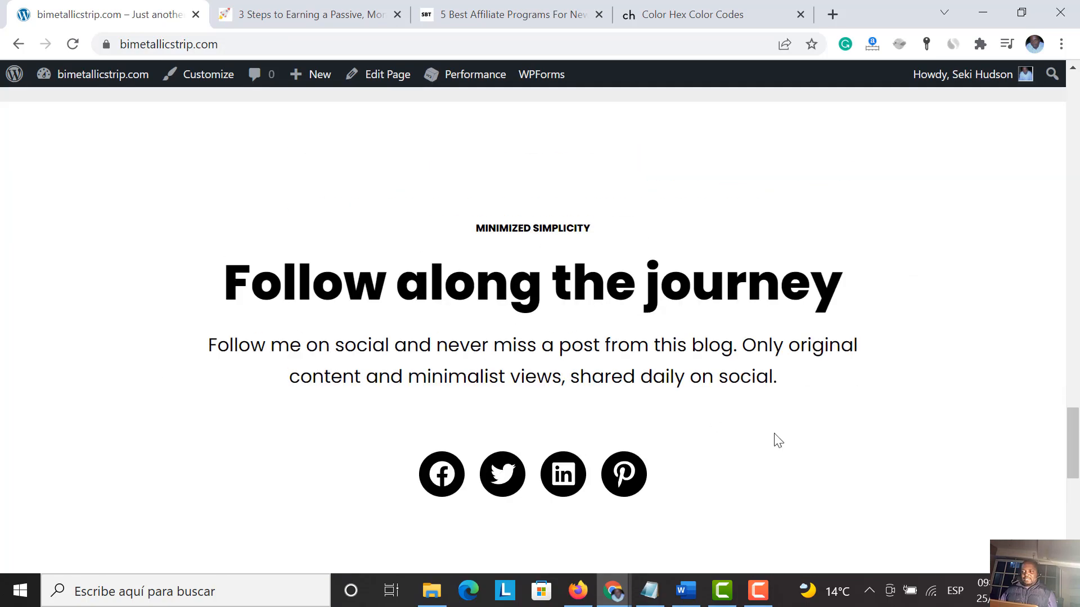
left_click_drag(1072, 428, 1045, 79)
mouse_move(104, 74)
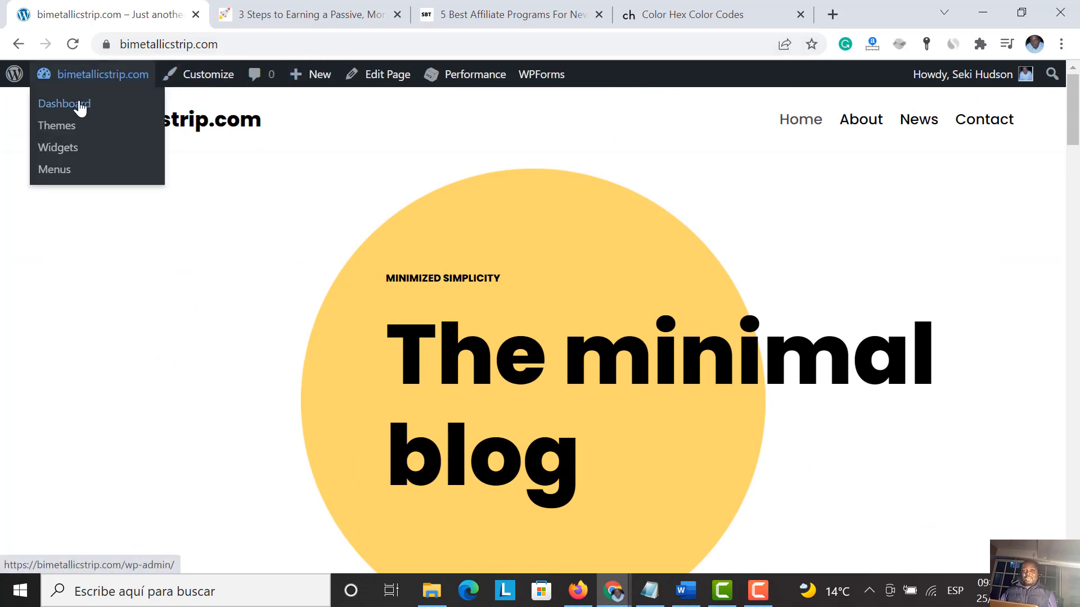
left_click(81, 106)
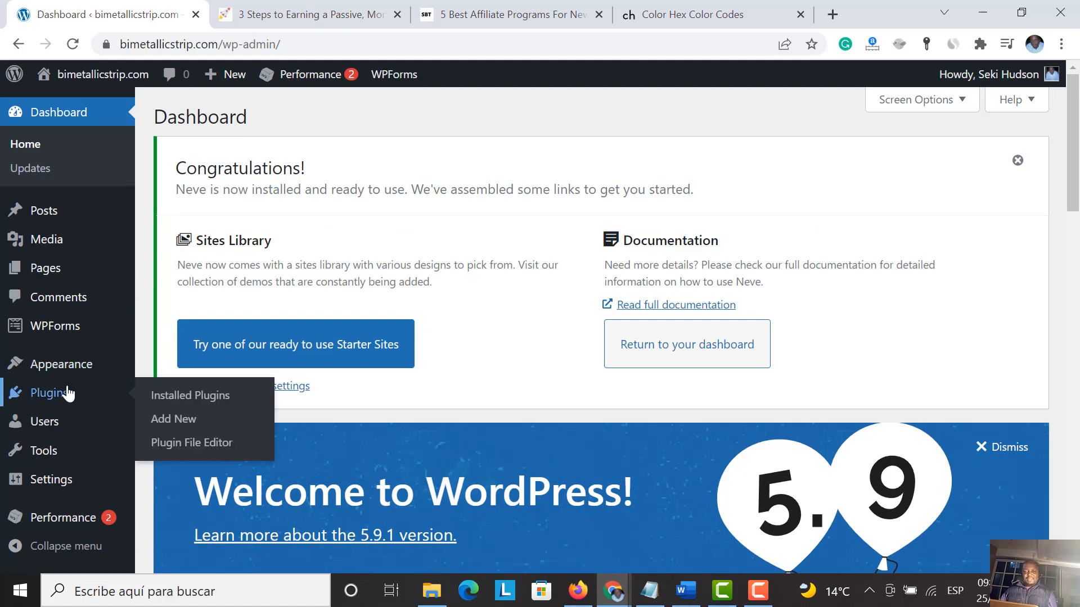
mouse_move(74, 373)
scroll(77, 374, "down", 1)
scroll(77, 374, "down", 4)
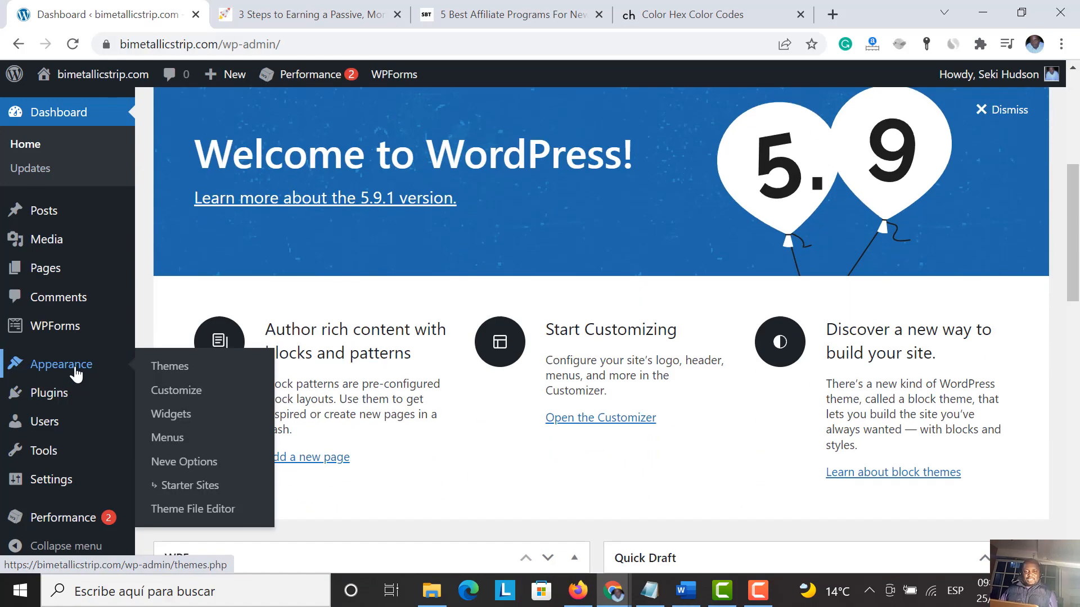
mouse_move(70, 392)
scroll(184, 410, "up", 4)
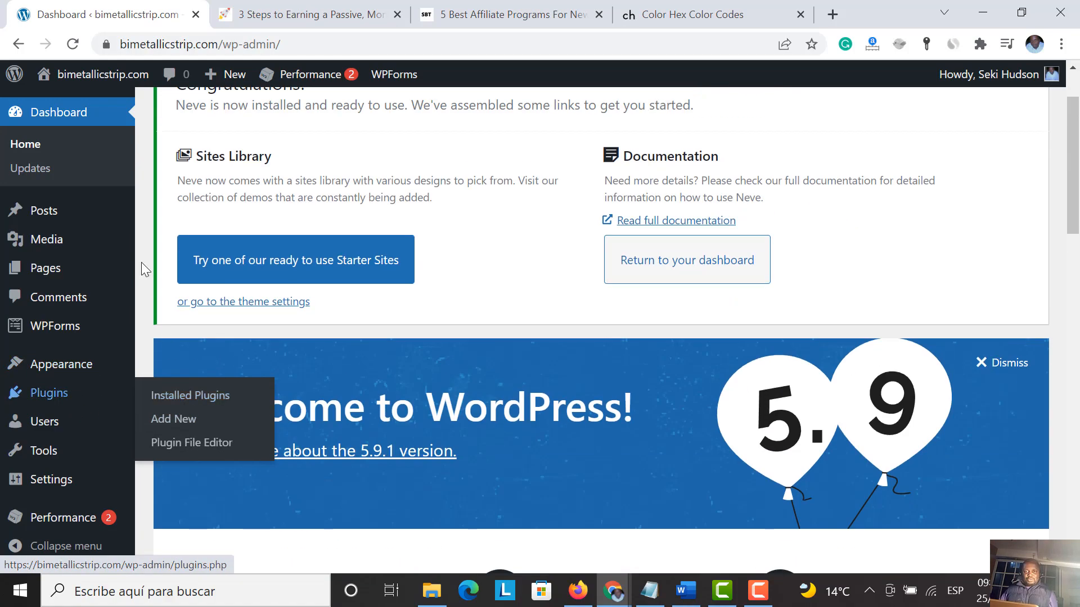
Step: Open the list of all posts, select every post and move them to the Trash in bulk
left_click(58, 217)
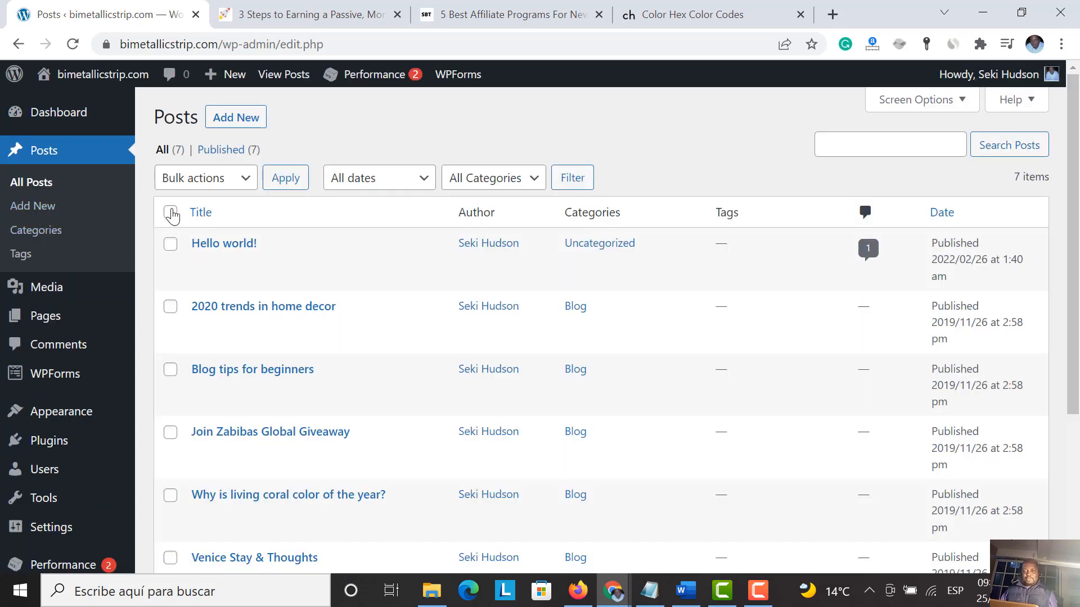
left_click(171, 213)
left_click(228, 179)
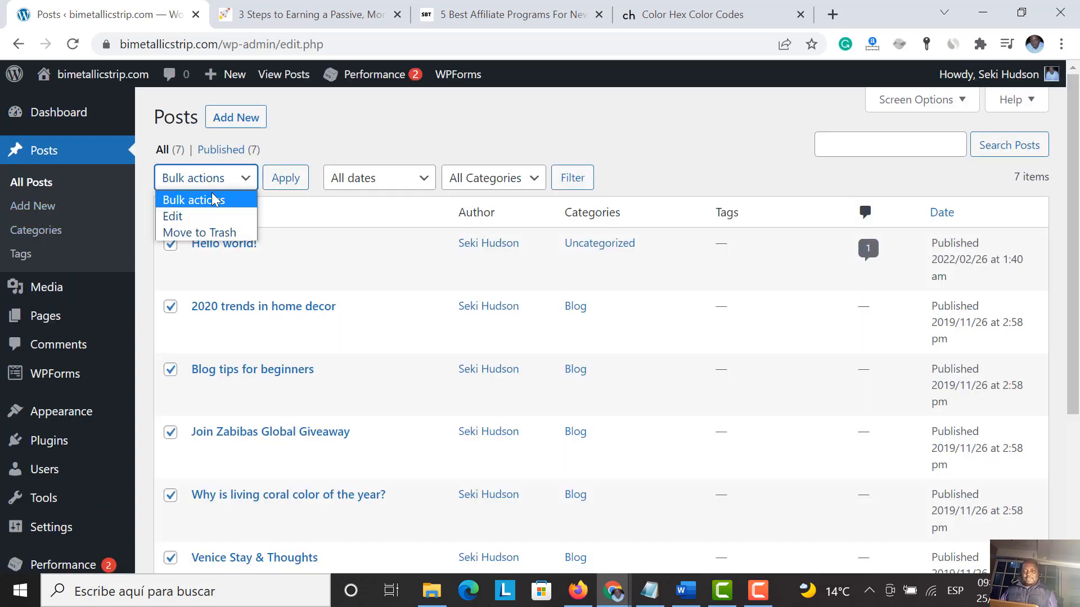
left_click(205, 232)
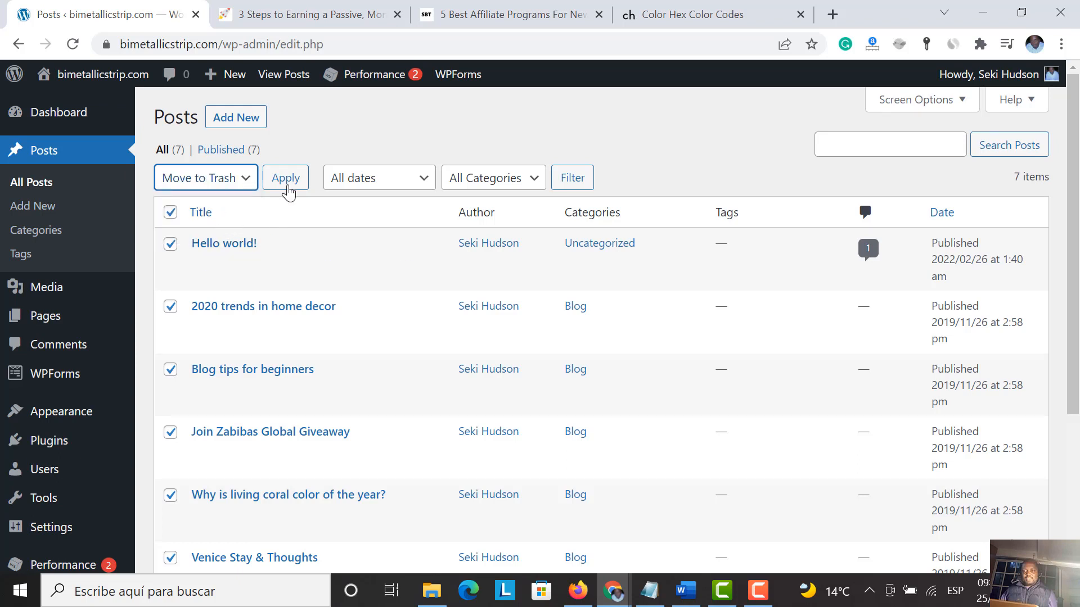
left_click(287, 182)
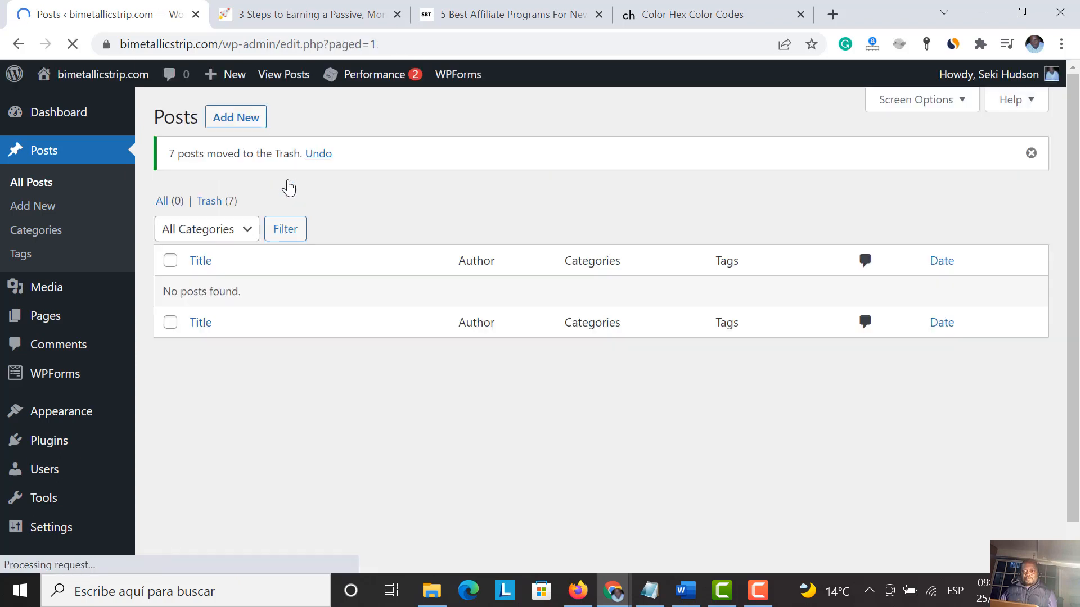
Step: Open the posts Trash and permanently delete every post in it
left_click(217, 201)
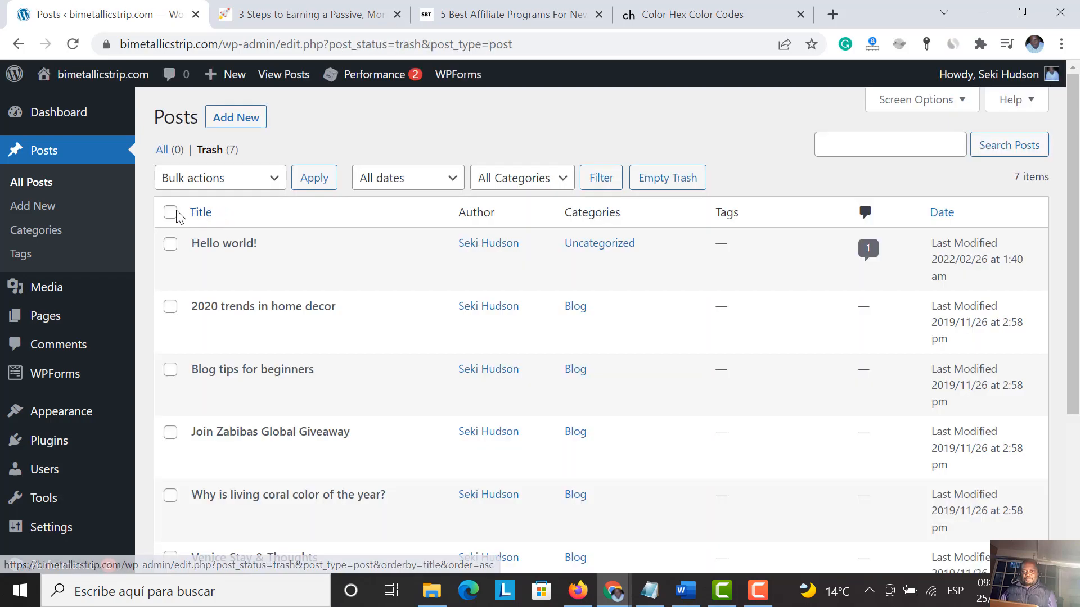
left_click(171, 213)
left_click(234, 179)
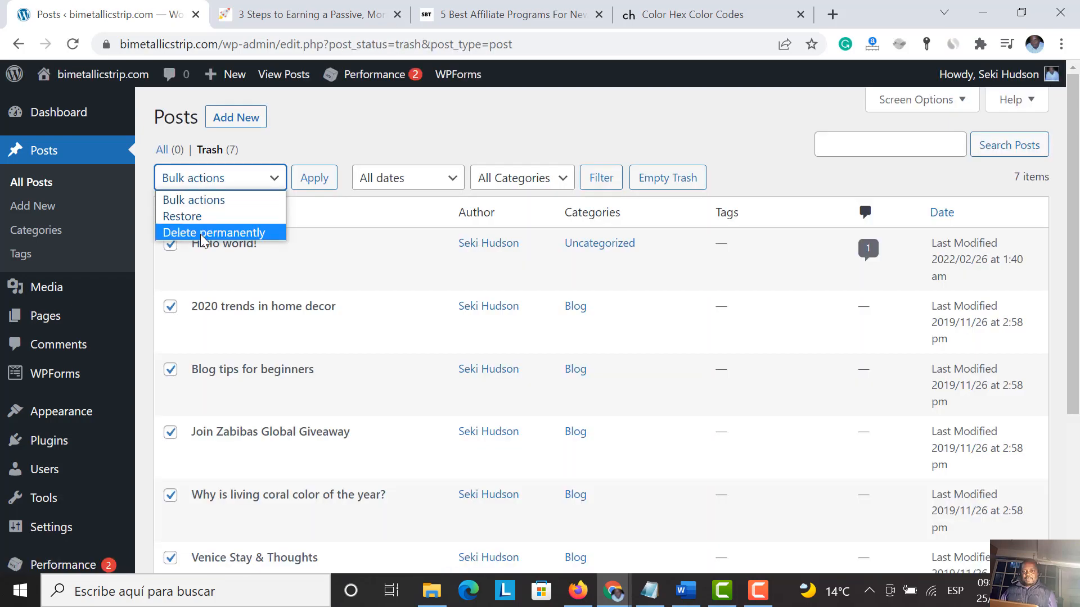
left_click(214, 232)
left_click(311, 181)
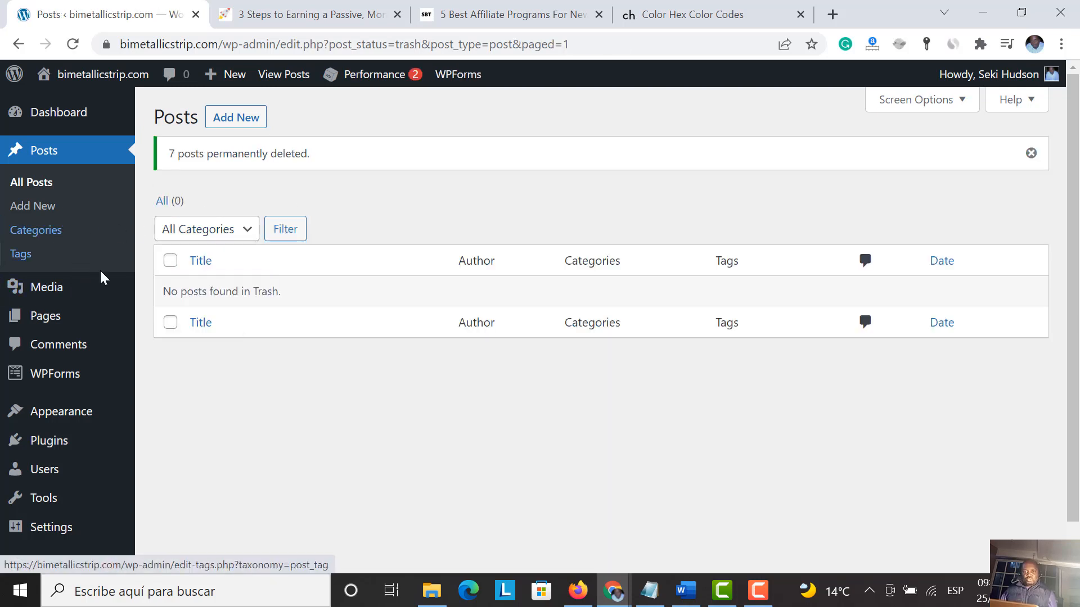
Step: Open the list of all pages, select every page and move them to the Trash in bulk
mouse_move(45, 332)
left_click(179, 320)
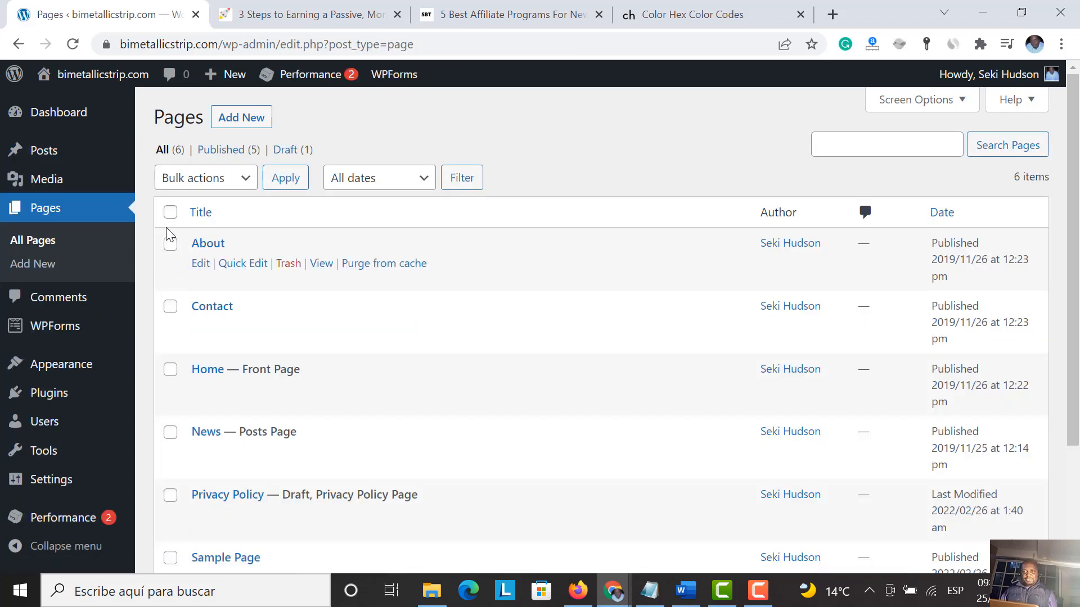
left_click(168, 217)
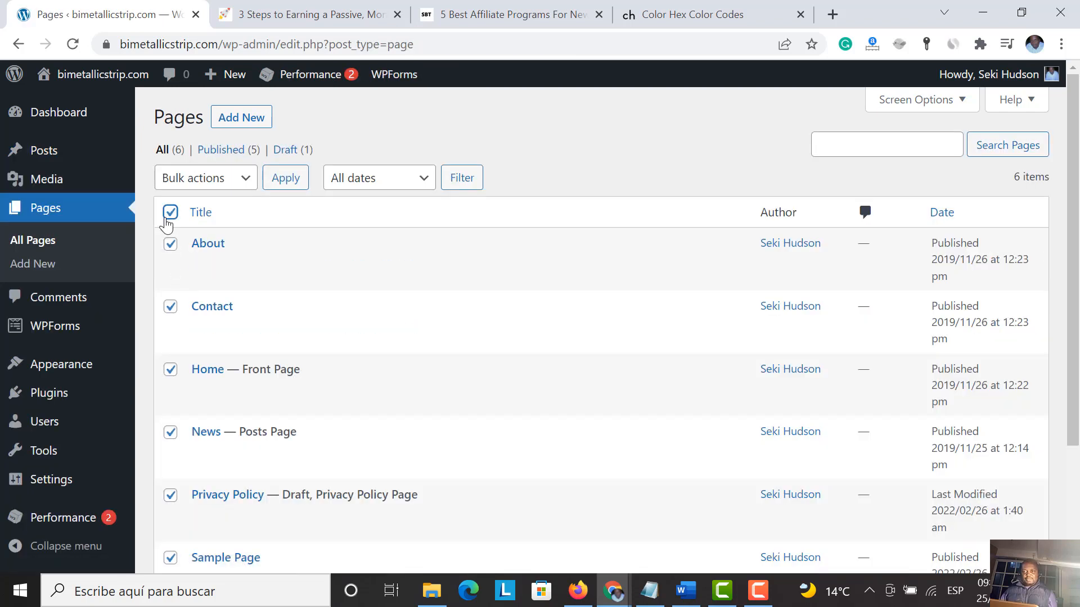
left_click(242, 179)
left_click(196, 231)
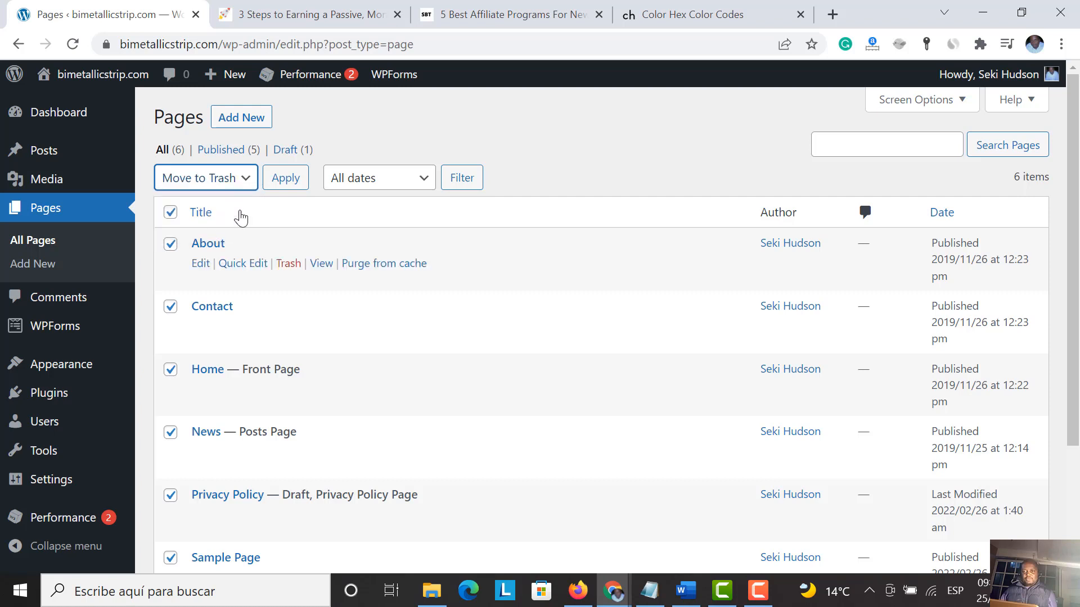
left_click(286, 179)
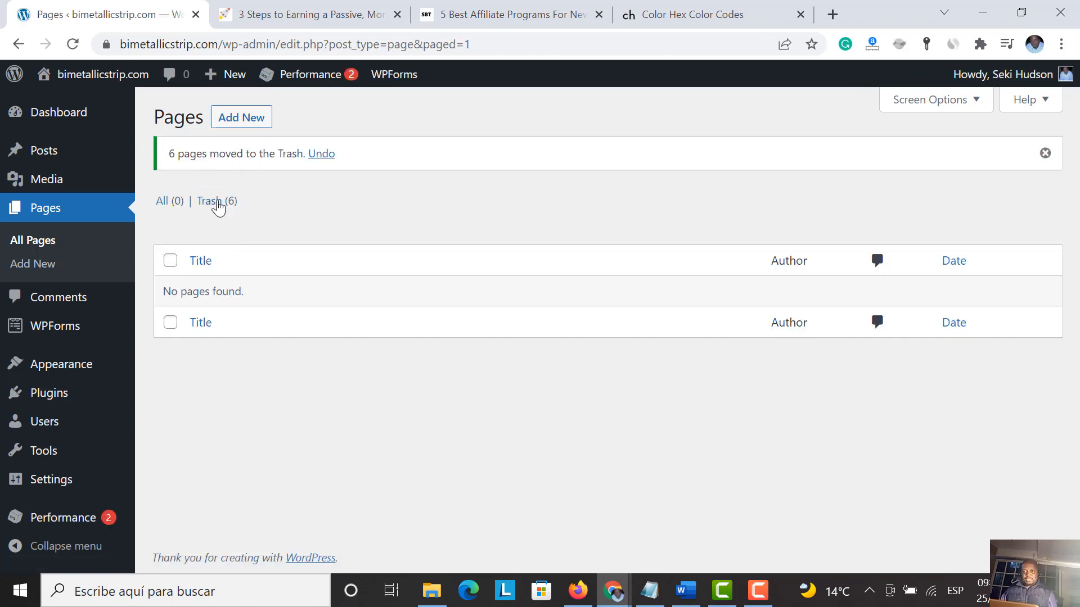
Step: Open the pages Trash, select every page and permanently delete them in bulk
left_click(215, 201)
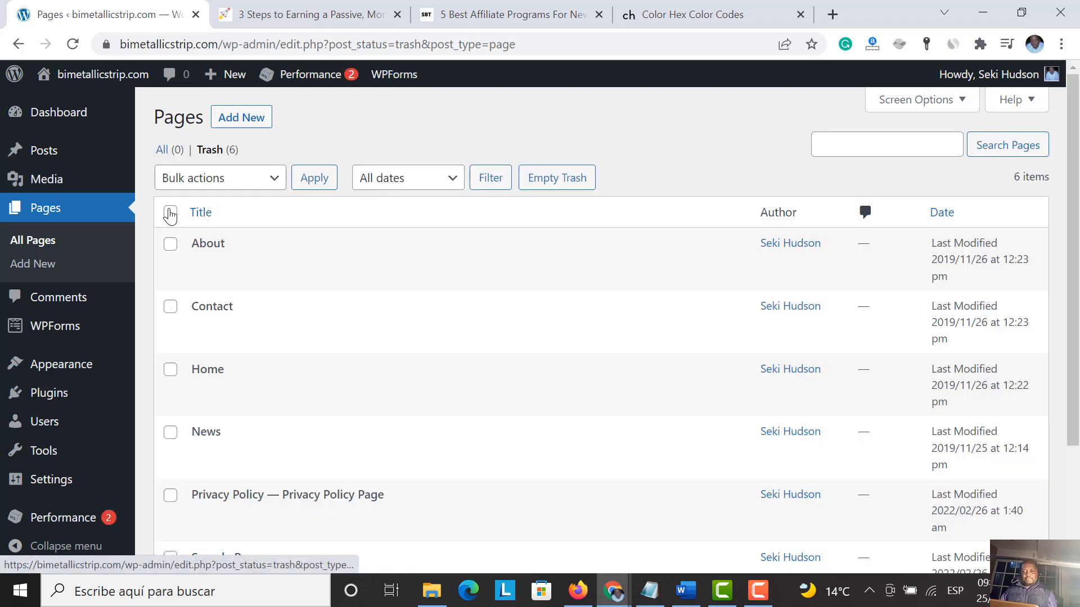
left_click(170, 212)
left_click(217, 187)
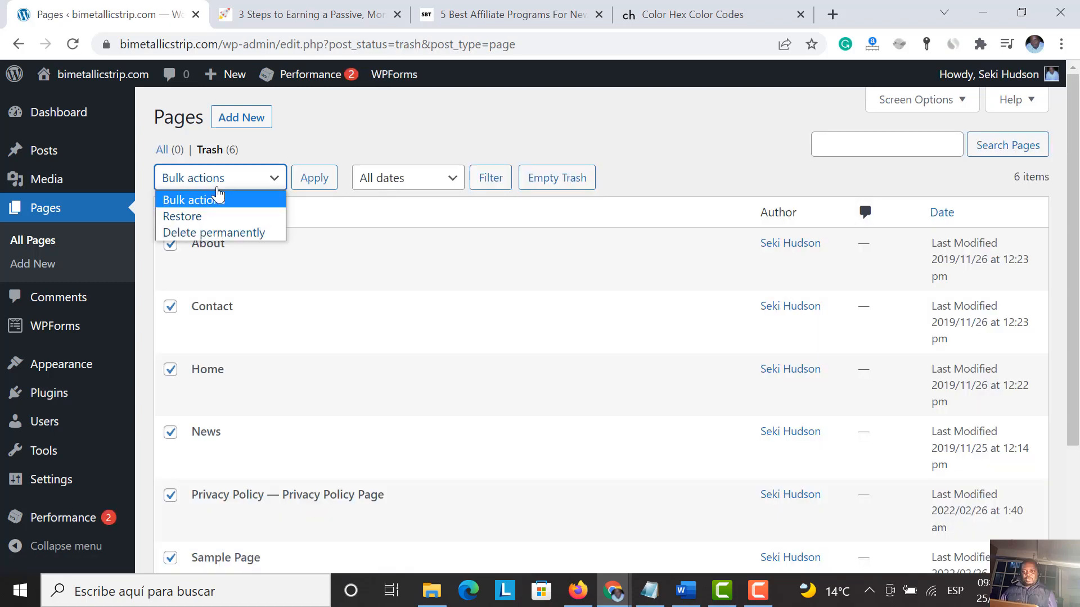
left_click(216, 232)
left_click(310, 188)
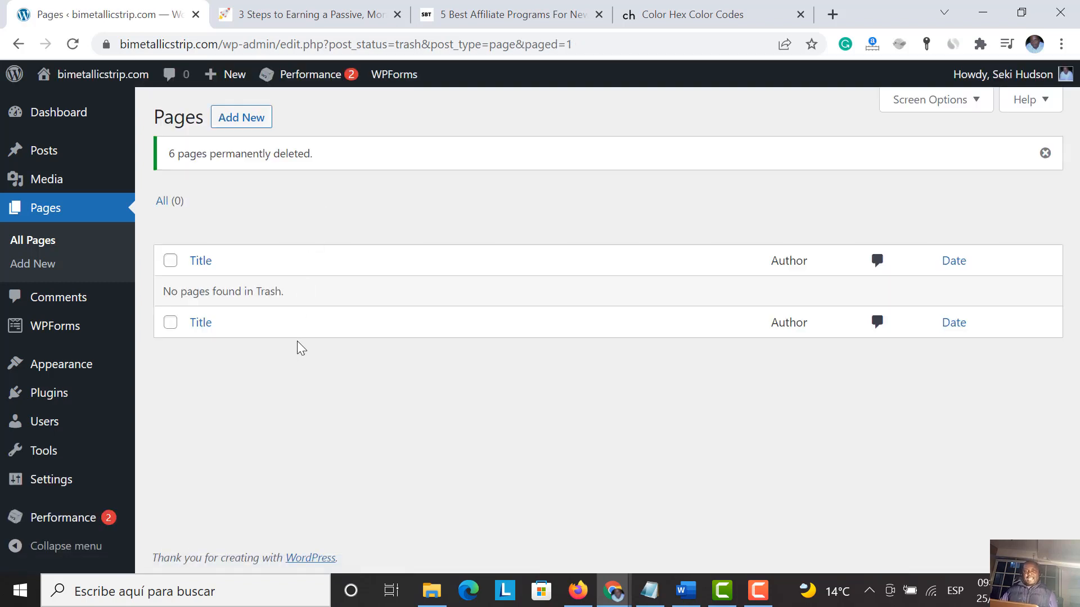
Step: Open the Permalink settings and save them with the Post name structure selected
mouse_move(69, 149)
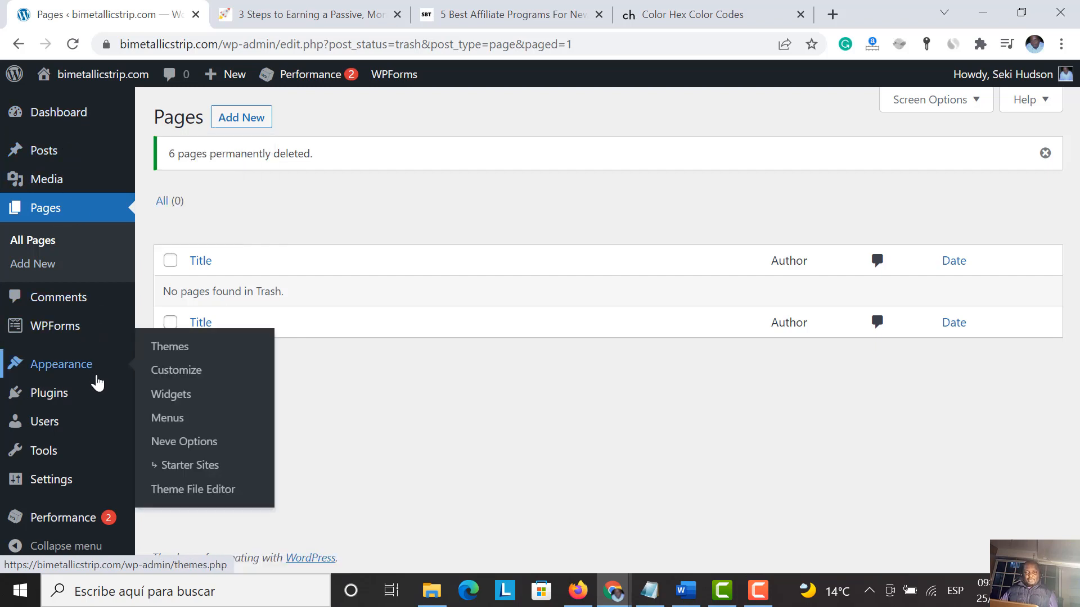
mouse_move(66, 483)
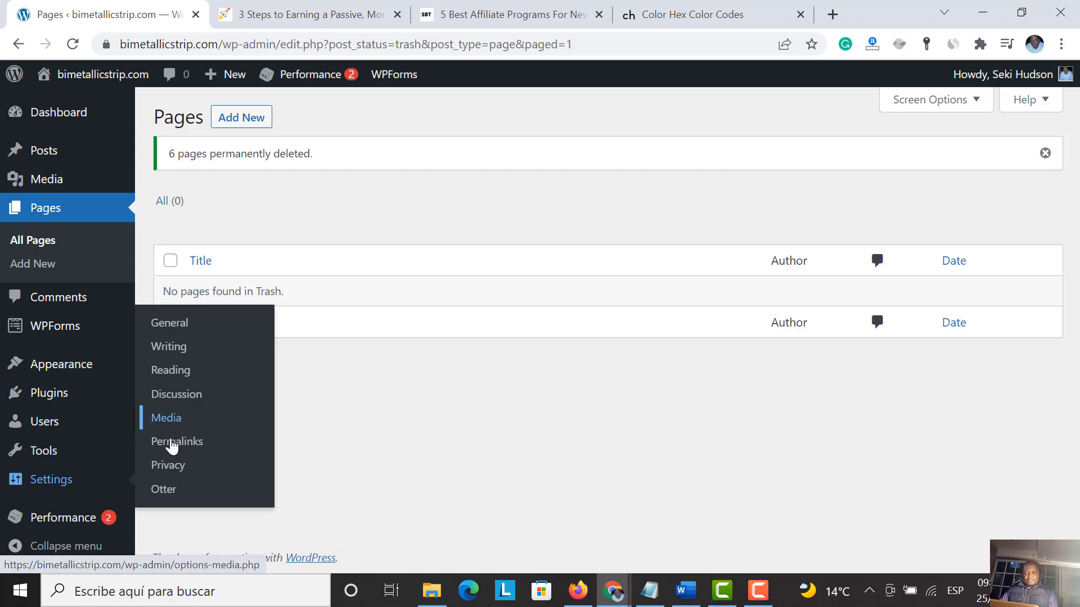
left_click(172, 447)
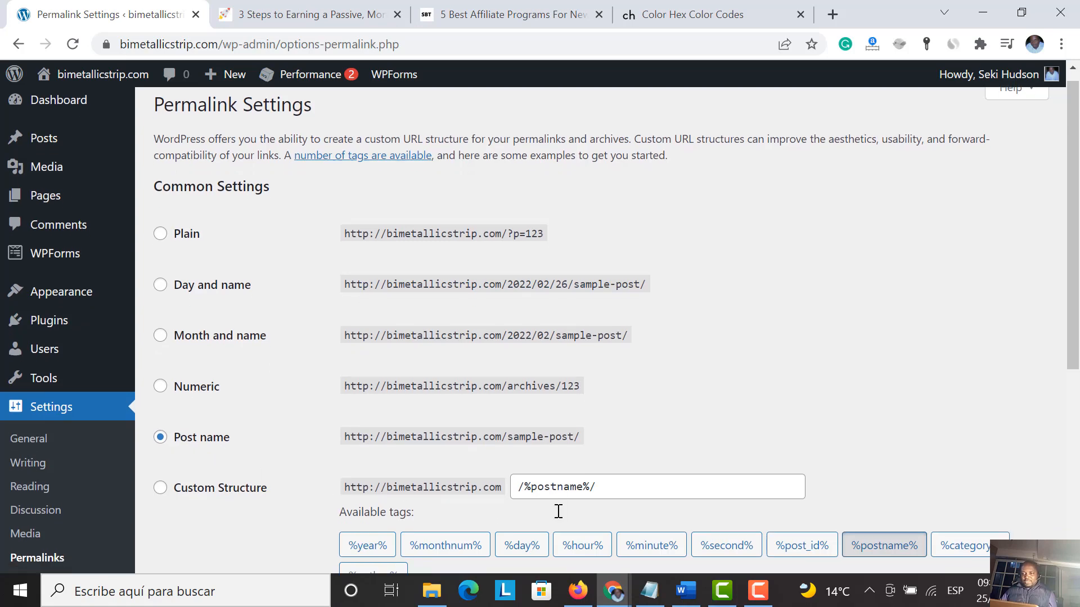
scroll(333, 509, "down", 6)
left_click(191, 488)
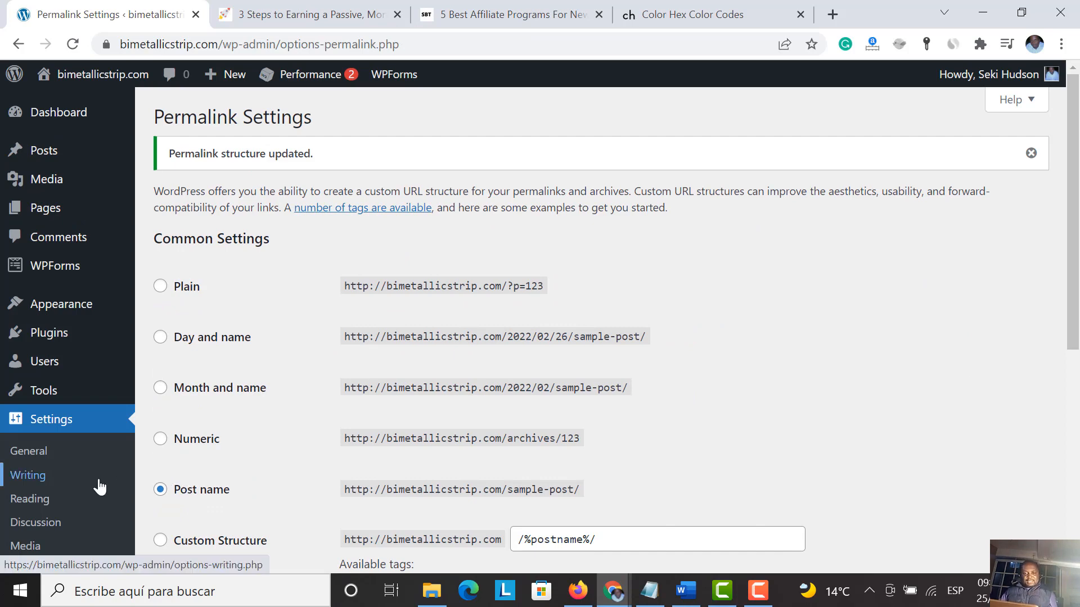
Step: In the Media settings, turn off cropping thumbnails to exact dimensions and set the thumbnail width and height to 0
scroll(99, 487, "down", 3)
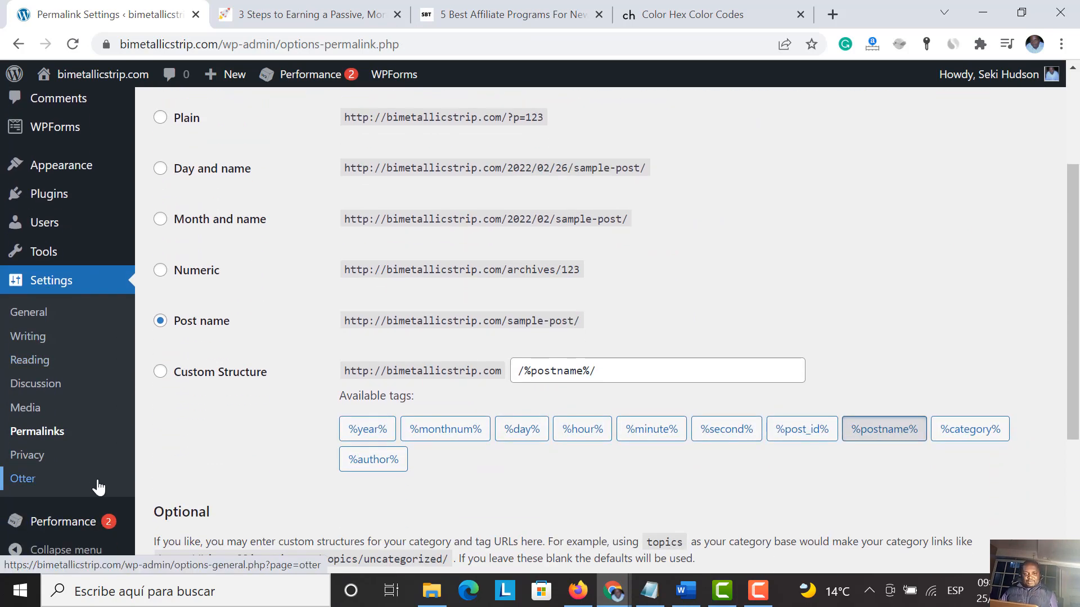
left_click(40, 414)
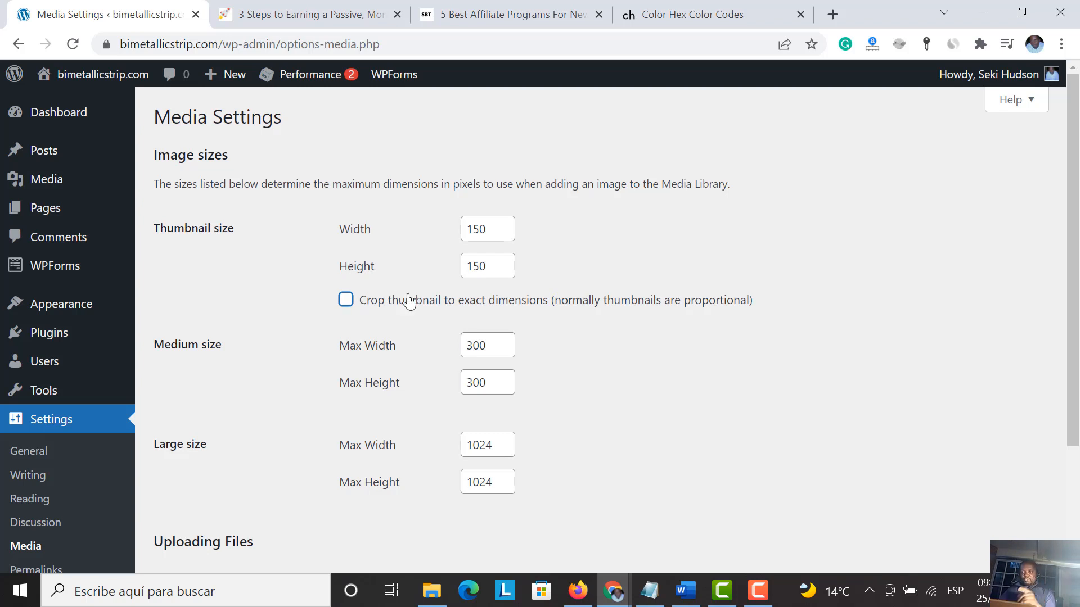
left_click(474, 231)
double_click(468, 232)
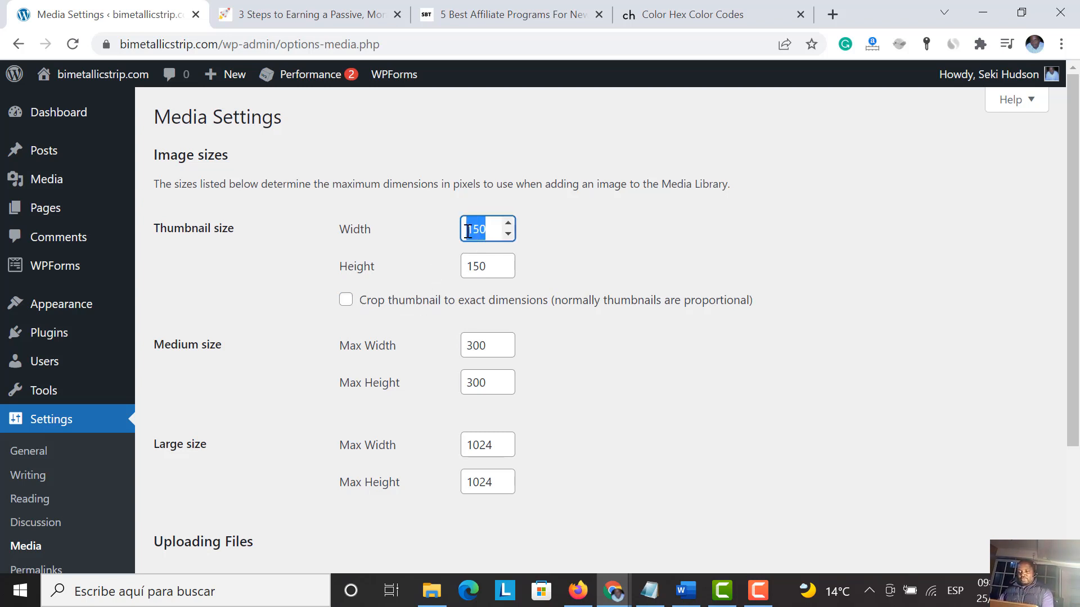
type("0")
double_click(464, 267)
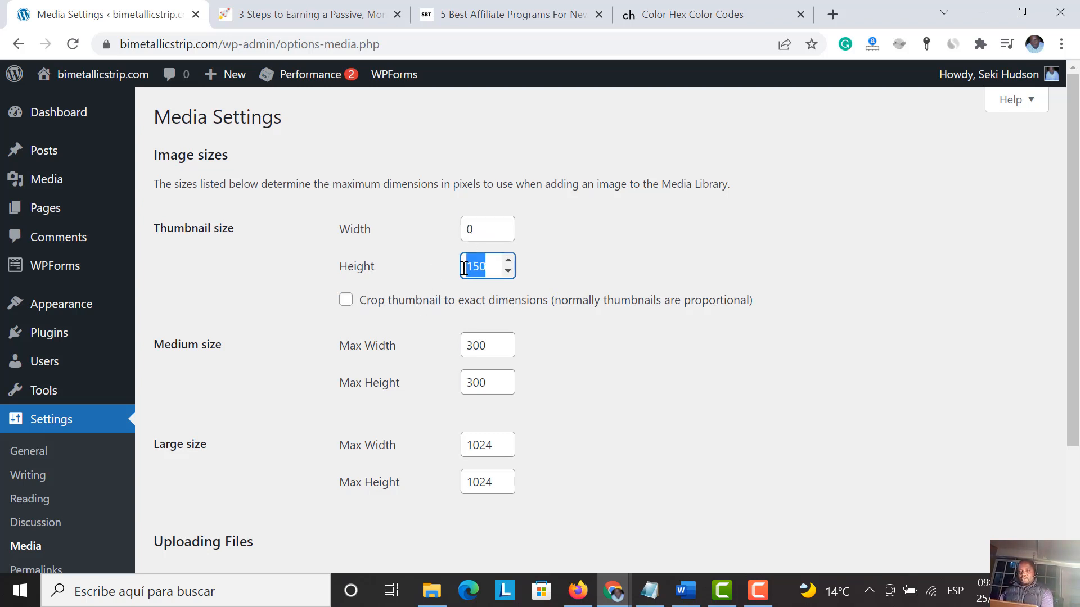
type("0")
Step: Set the max width and max height of both the medium and large image sizes to 0
double_click(484, 346)
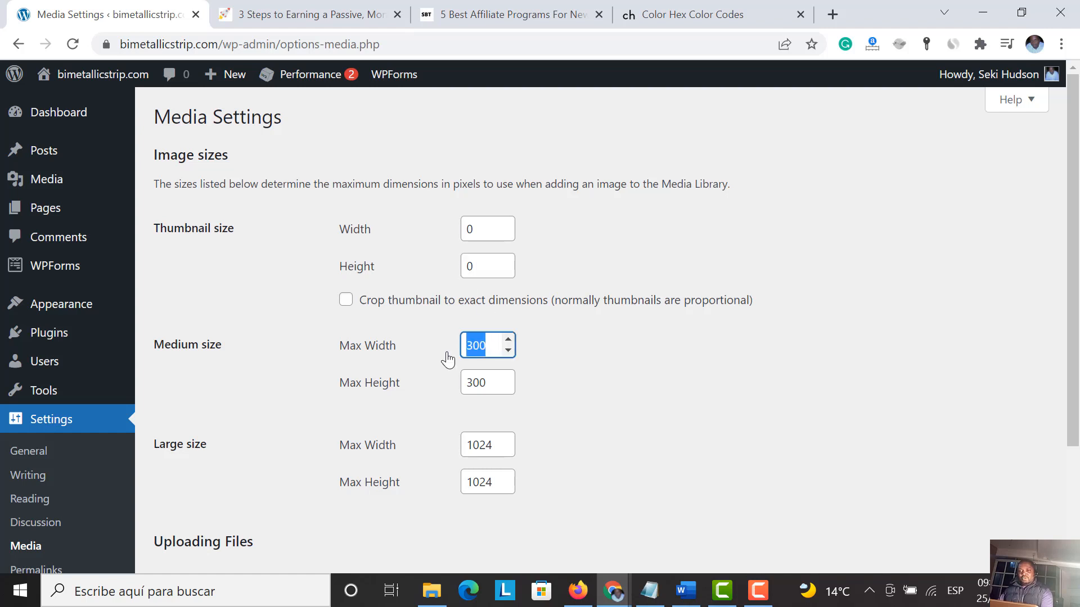
type("0")
double_click(485, 382)
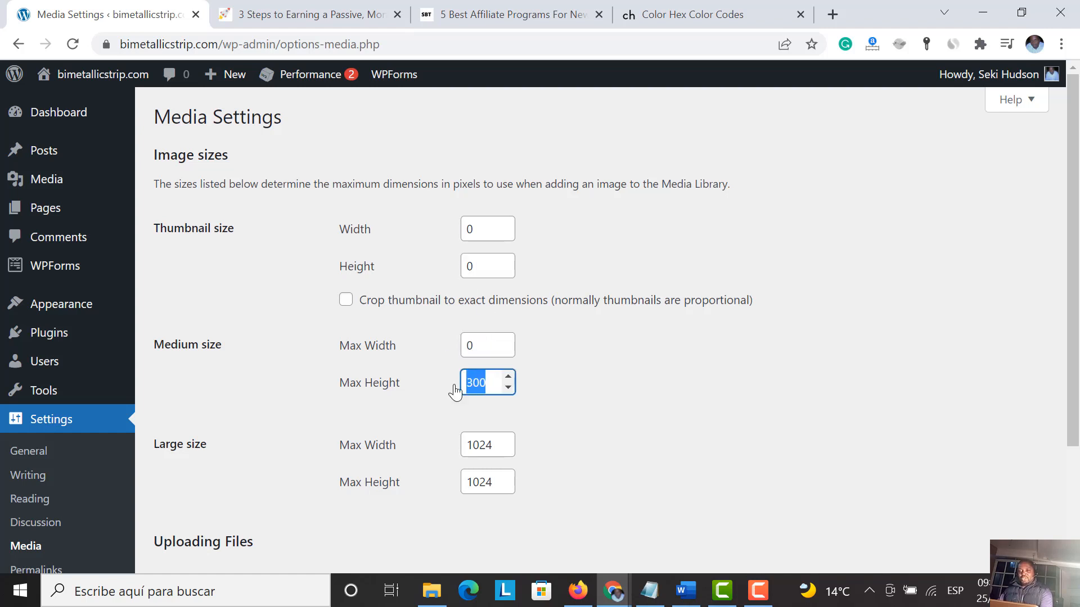
type("0")
left_click_drag(494, 439, 460, 448)
type("0")
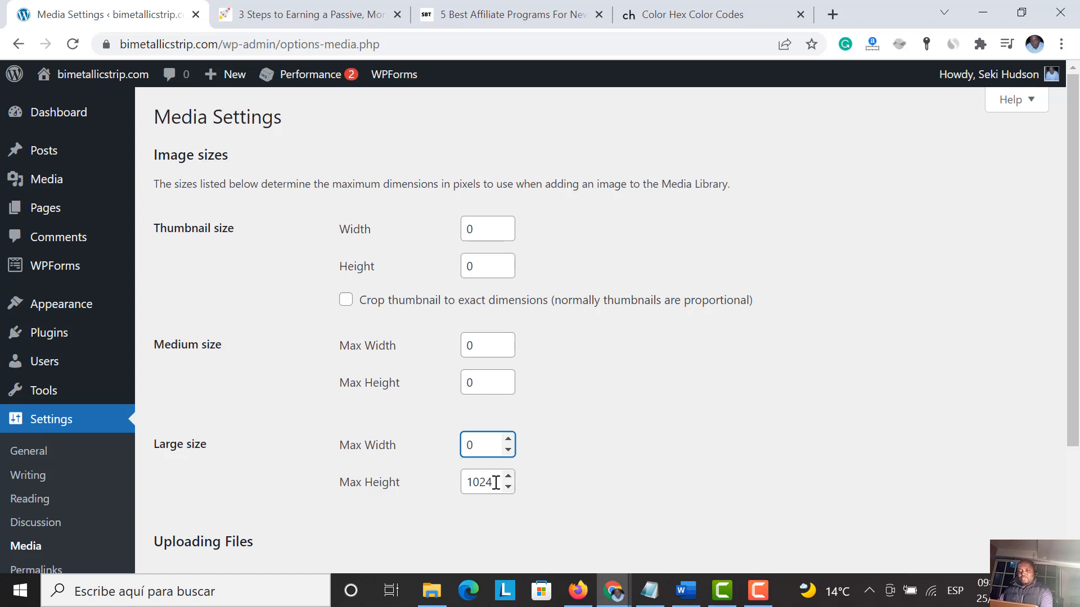
left_click_drag(496, 483, 453, 482)
type("0")
Step: Save the Media settings with uploads organized into month- and year-based folders, and check the saved image sizes
scroll(300, 451, "down", 3)
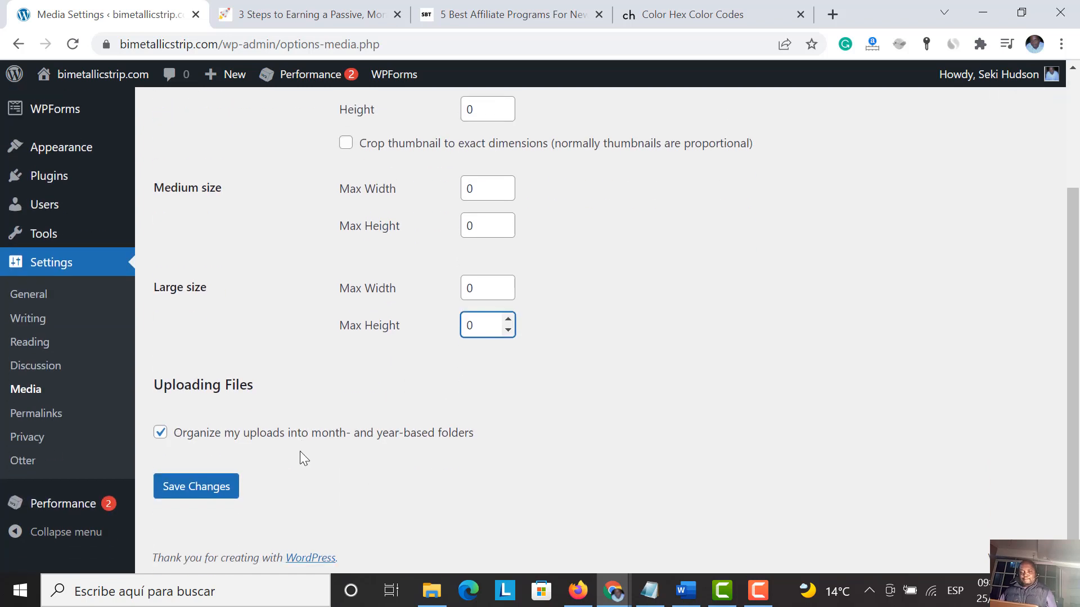
scroll(276, 454, "up", 2)
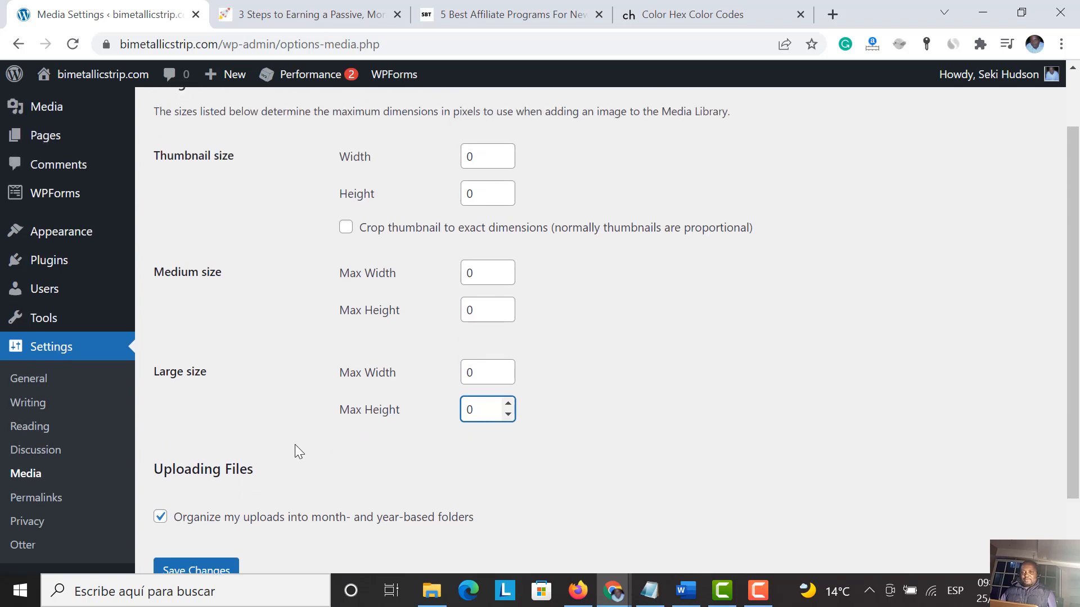
scroll(326, 389, "down", 2)
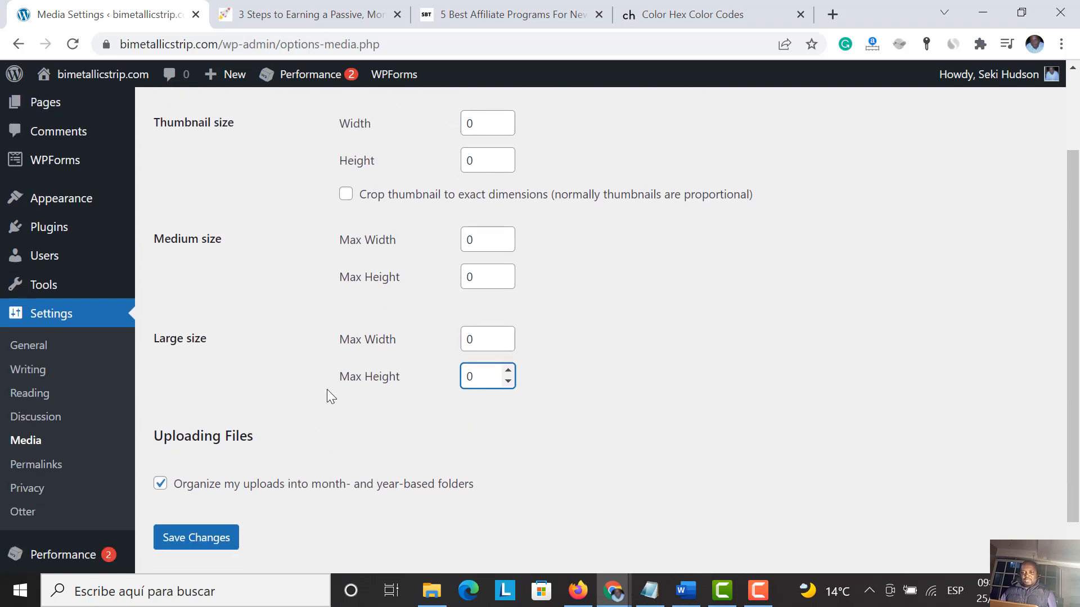
left_click(220, 490)
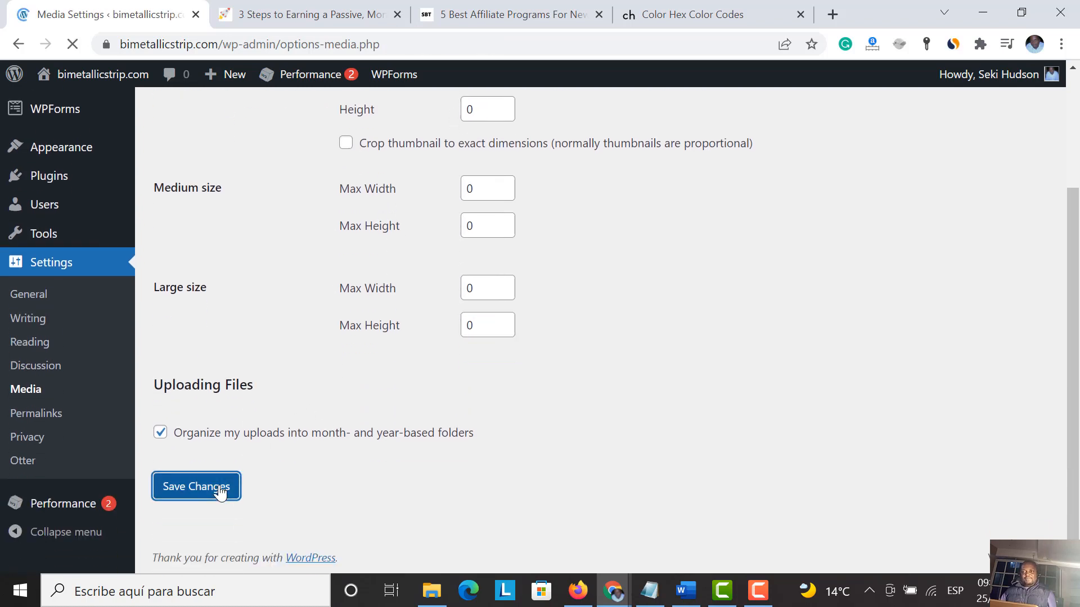
scroll(466, 415, "down", 1)
scroll(466, 414, "down", 3)
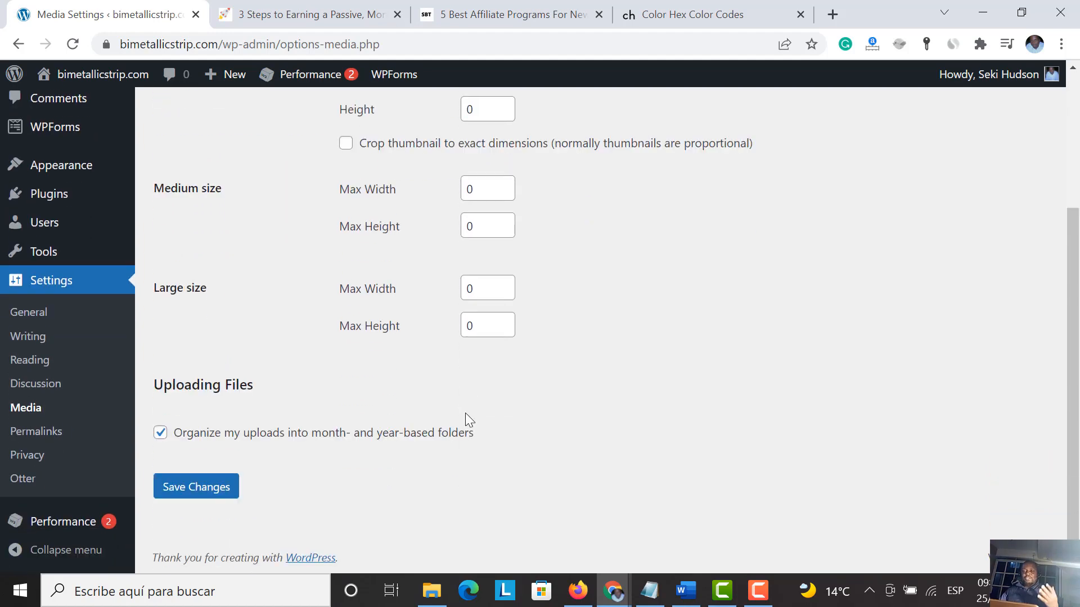
scroll(465, 414, "up", 5)
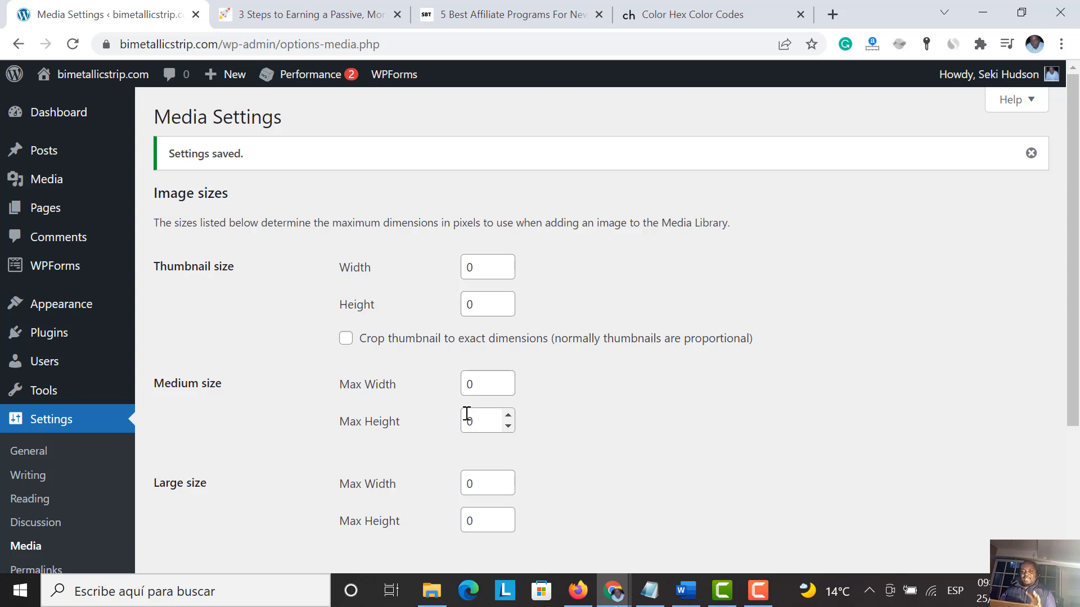
scroll(467, 415, "down", 2)
scroll(465, 412, "up", 2)
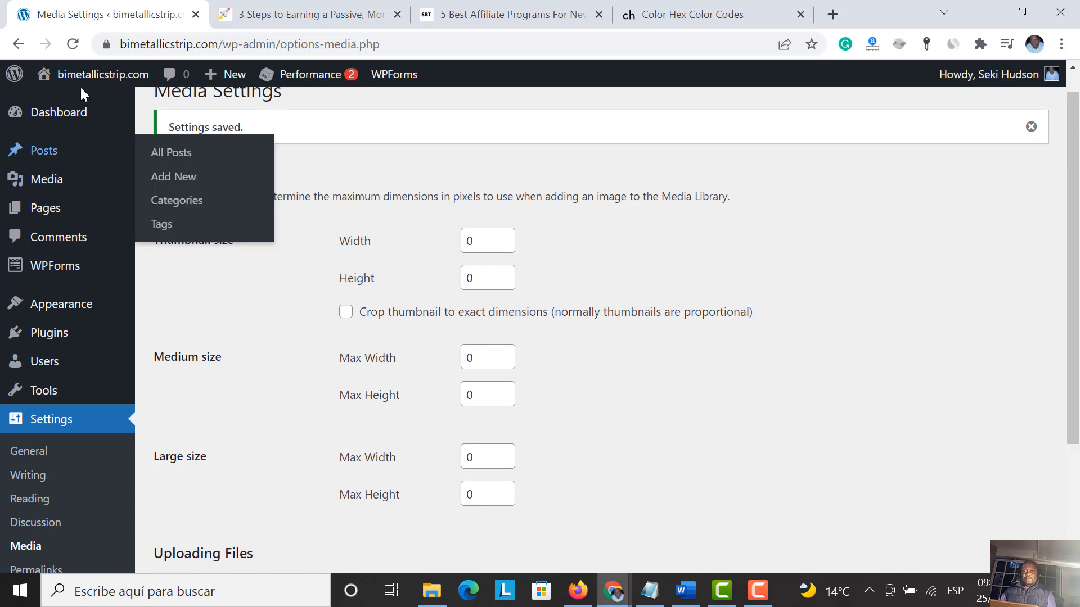
Step: Open the live bimetallicstrip.com homepage and examine its header, content area and footer
left_click(71, 106)
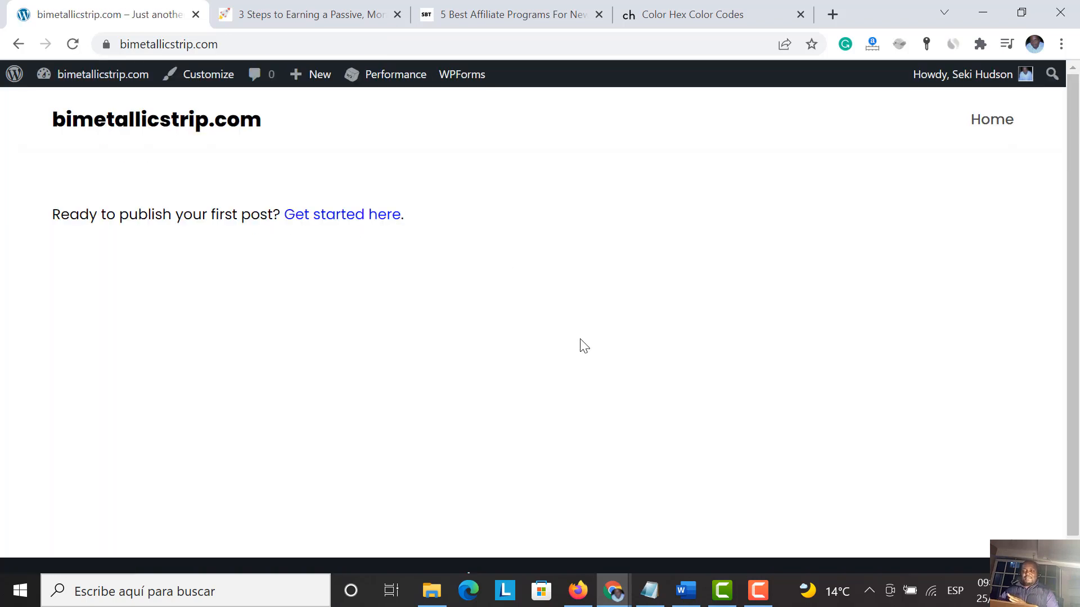
scroll(585, 441, "down", 1)
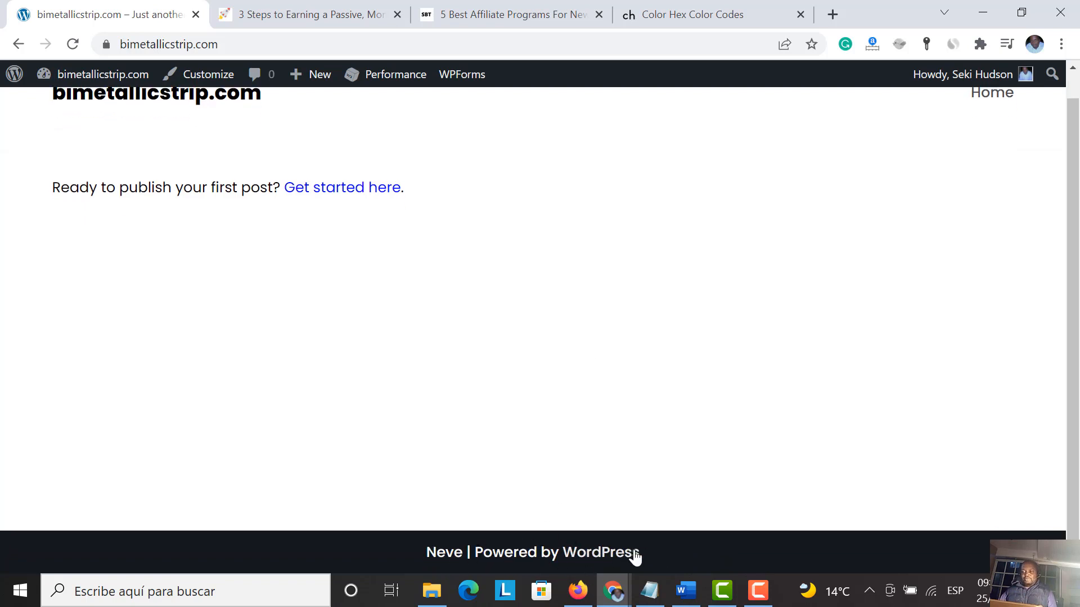
scroll(472, 534, "up", 1)
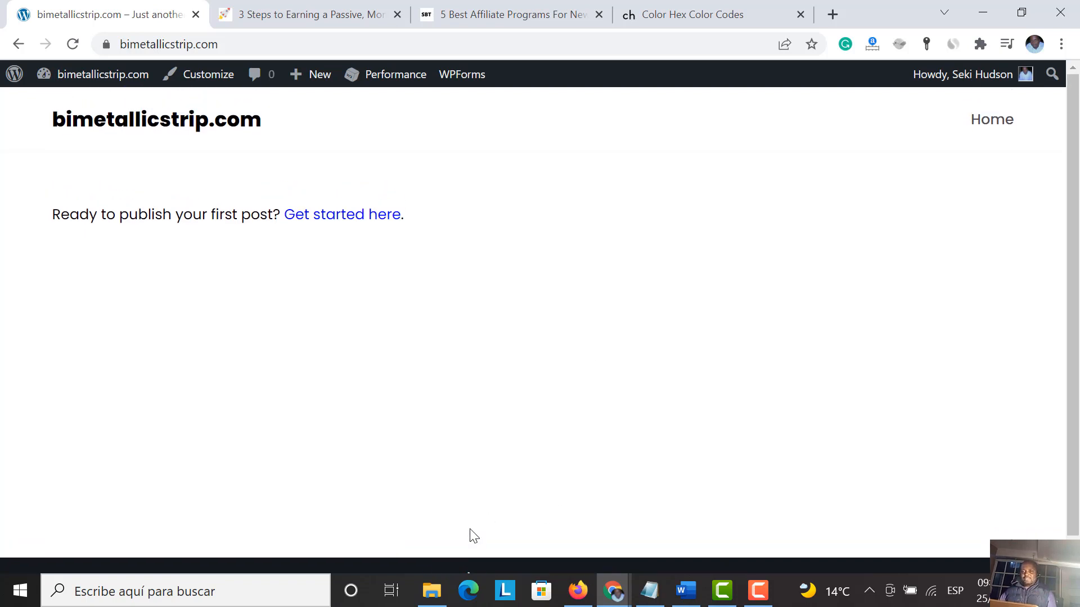
scroll(470, 529, "down", 1)
scroll(470, 529, "up", 1)
scroll(471, 530, "down", 1)
scroll(470, 530, "up", 1)
scroll(471, 535, "down", 1)
scroll(472, 535, "up", 1)
scroll(472, 534, "down", 1)
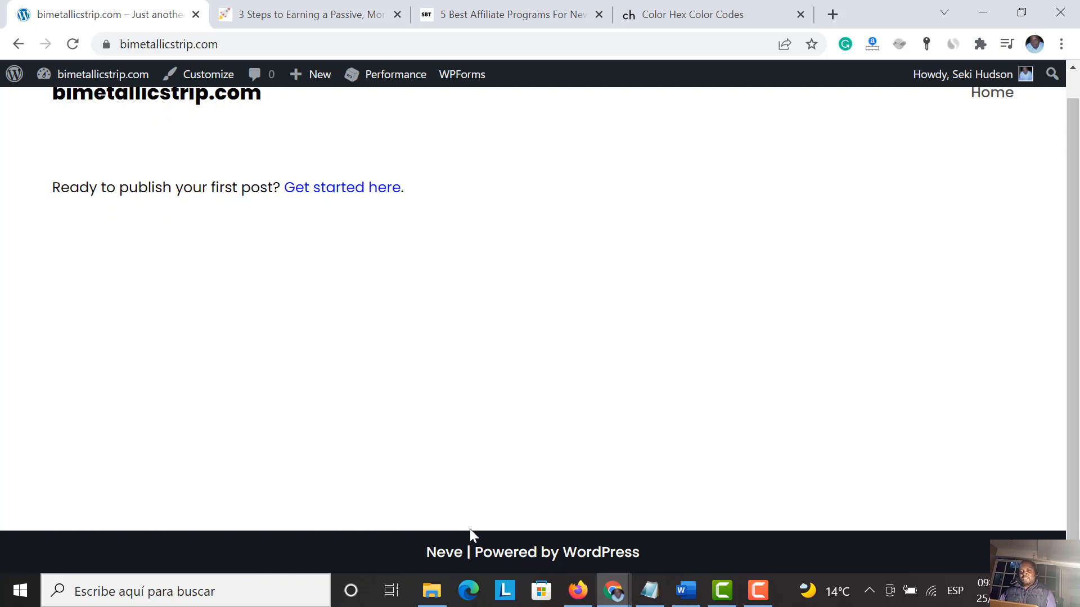
scroll(471, 533, "up", 1)
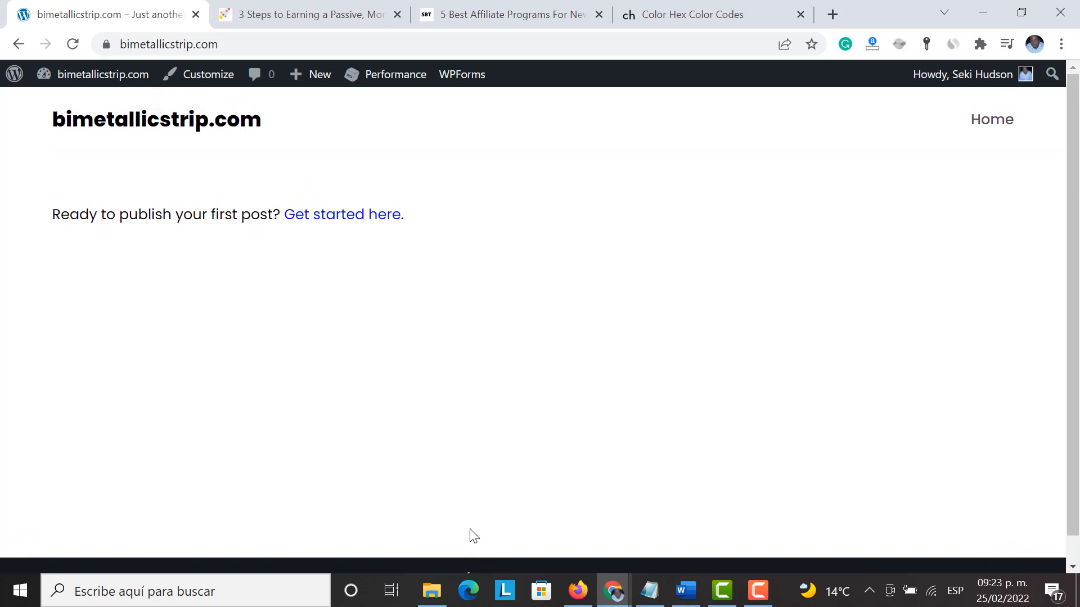